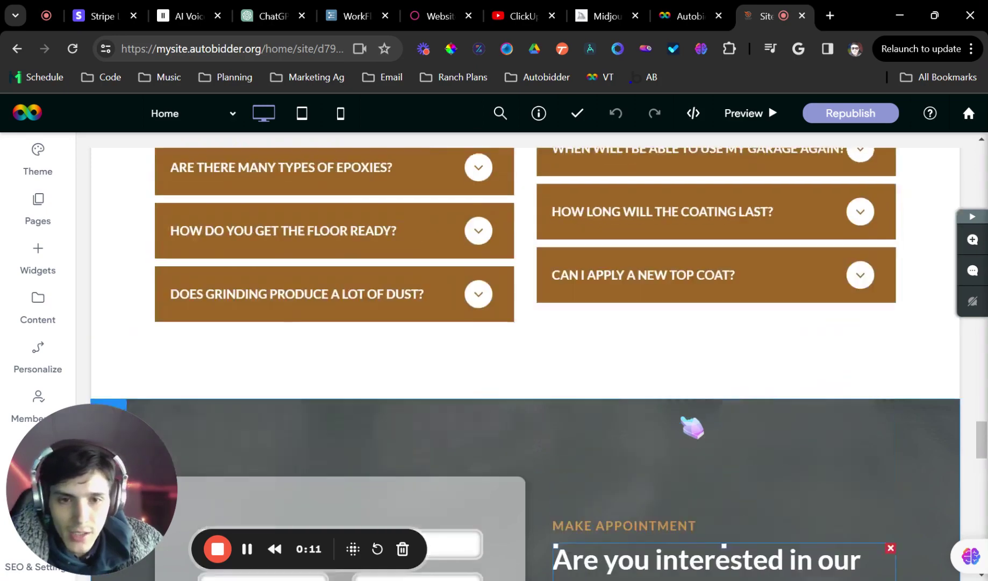
{"action": "scroll", "coordinate": [670, 398], "scroll_direction": "up", "scroll_amount": 4}
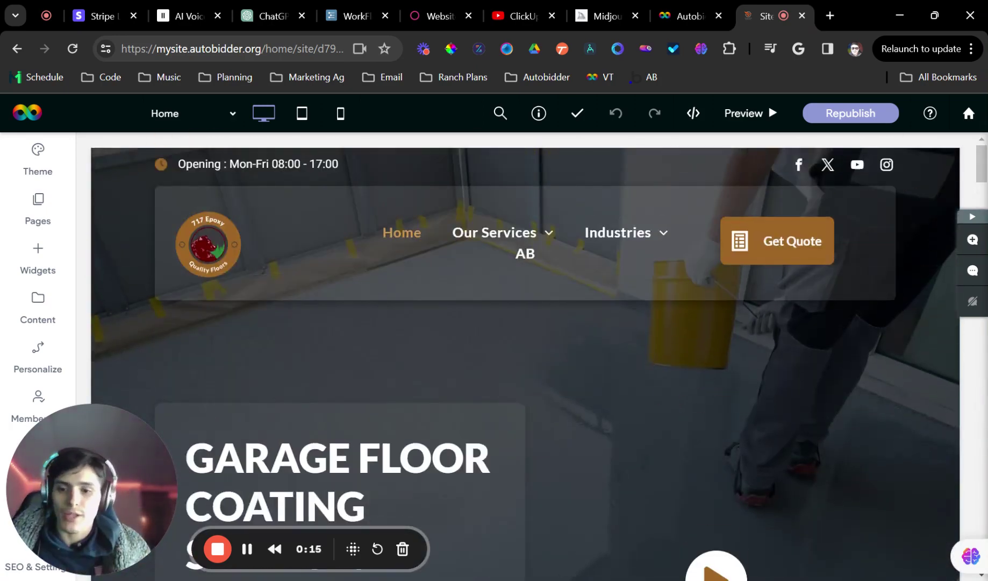
Scroll to Make Appointment and open the contact form's Name, Phone, Email, Service, Message settings
{"action": "scroll", "coordinate": [591, 383], "scroll_direction": "down", "scroll_amount": 8}
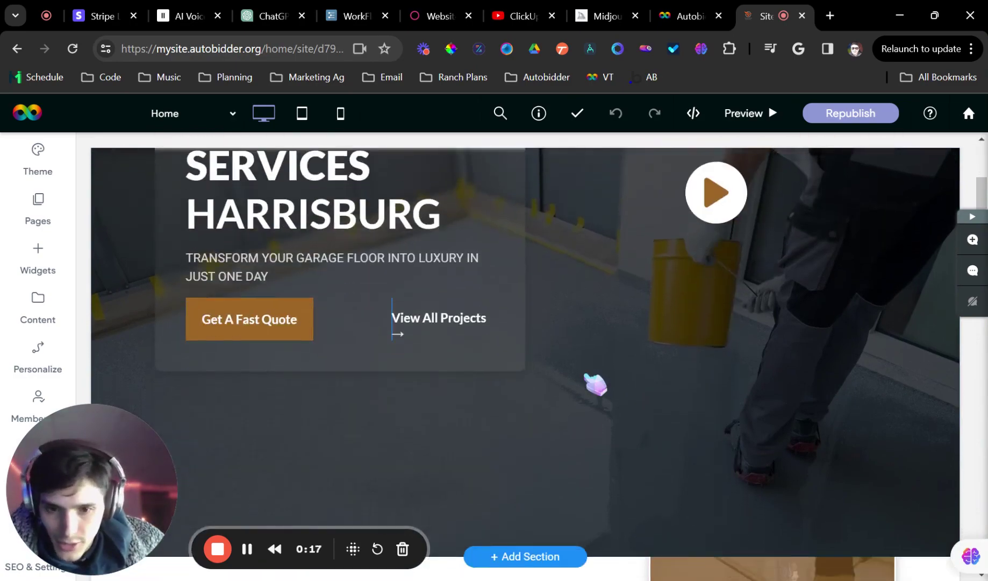
{"action": "scroll", "coordinate": [594, 385], "scroll_direction": "up", "scroll_amount": 3}
{"action": "scroll", "coordinate": [592, 386], "scroll_direction": "down", "scroll_amount": 15}
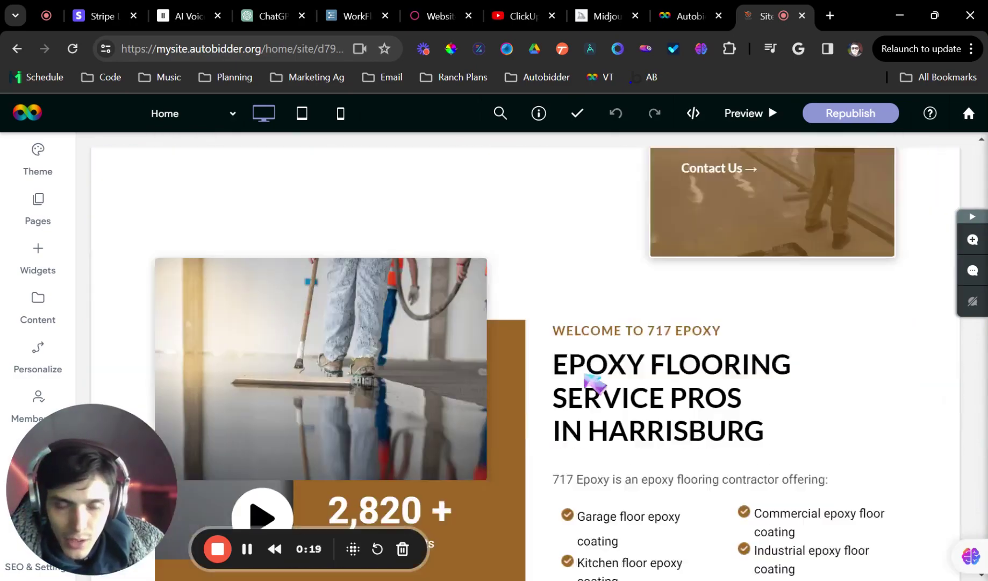
{"action": "scroll", "coordinate": [584, 375], "scroll_direction": "down", "scroll_amount": 20}
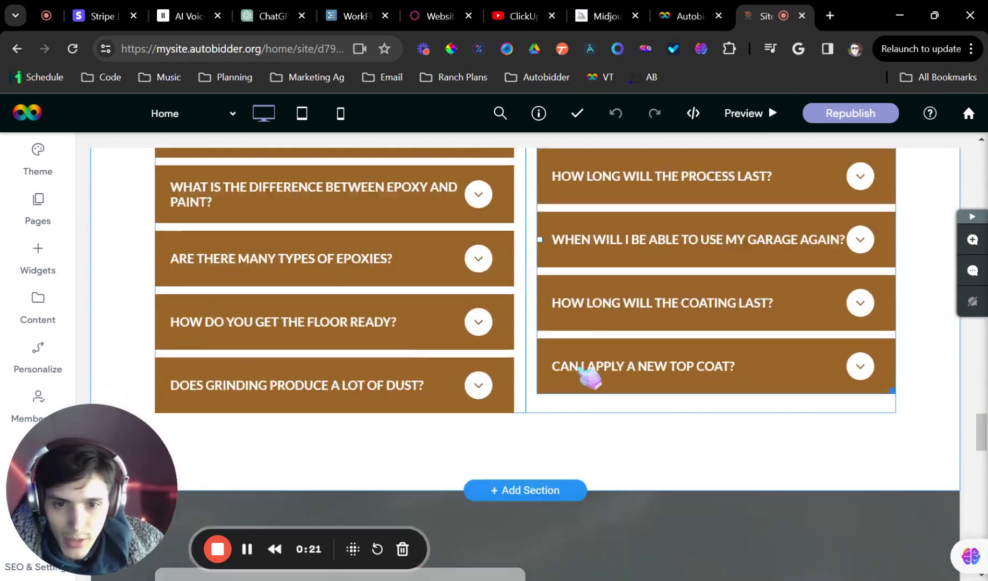
{"action": "scroll", "coordinate": [559, 371], "scroll_direction": "up", "scroll_amount": 2}
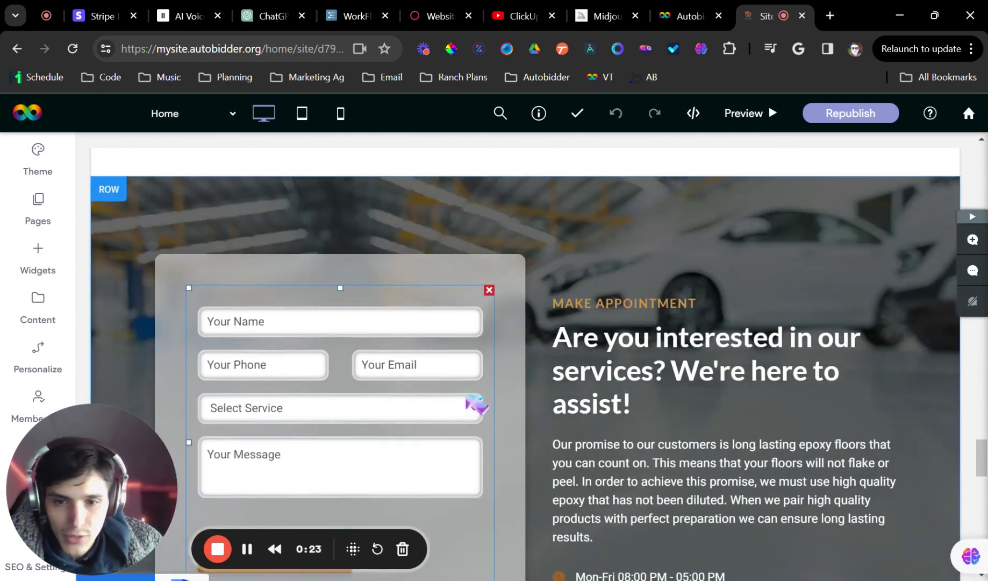
{"action": "scroll", "coordinate": [392, 338], "scroll_direction": "down", "scroll_amount": 4}
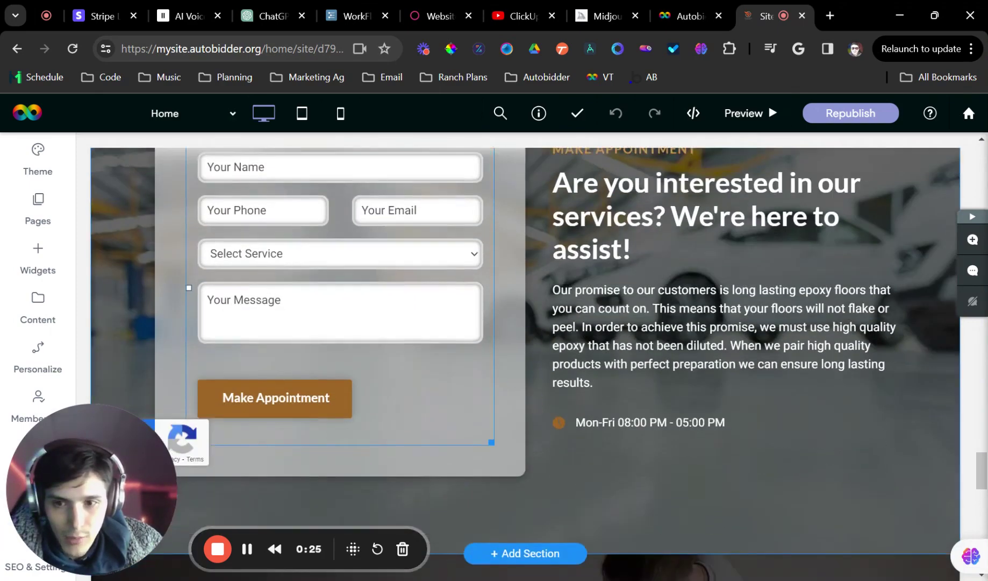
{"action": "scroll", "coordinate": [437, 350], "scroll_direction": "up", "scroll_amount": 2}
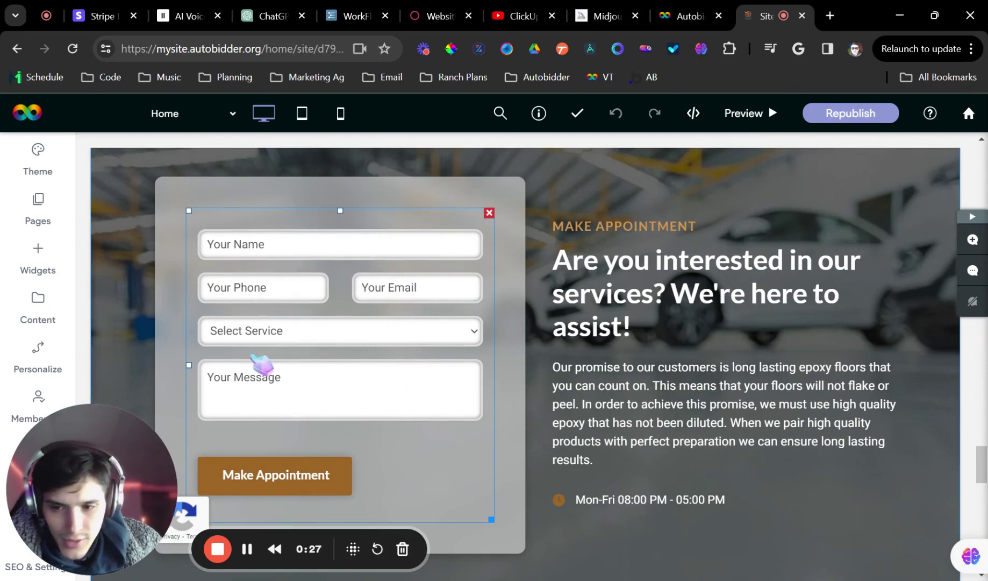
{"action": "left_click", "coordinate": [225, 276]}
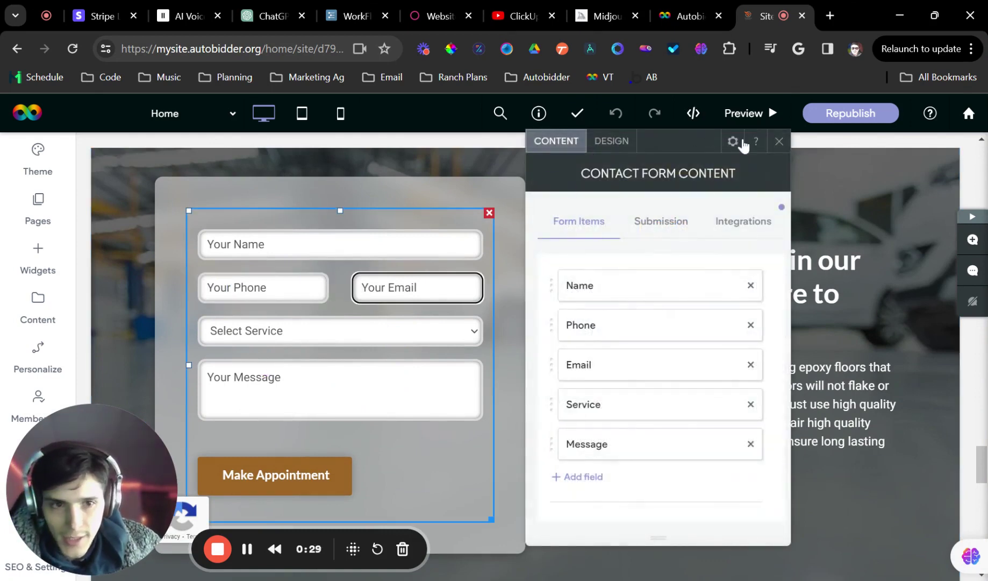
Close the contact form panel, open the appointment row's menu, then go to the dashboard's Website page
{"action": "left_click", "coordinate": [778, 141]}
{"action": "scroll", "coordinate": [282, 344], "scroll_direction": "up", "scroll_amount": 2}
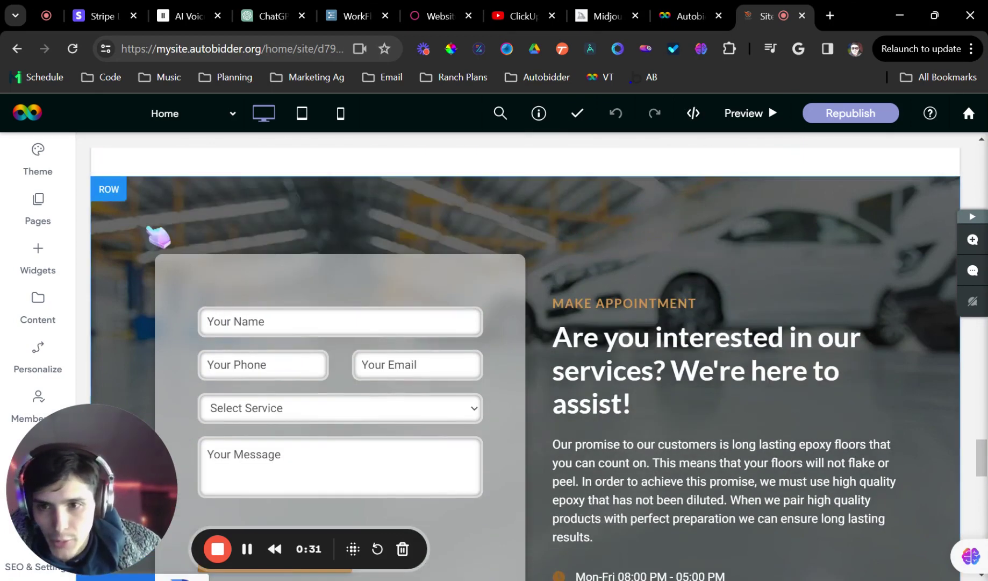
{"action": "left_click", "coordinate": [111, 192]}
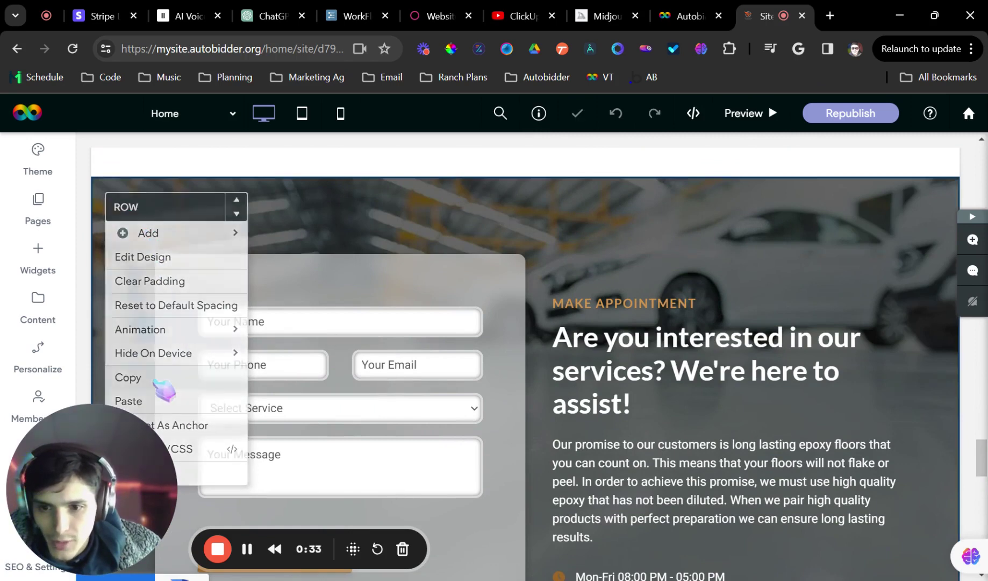
{"action": "scroll", "coordinate": [161, 376], "scroll_direction": "up", "scroll_amount": 2}
{"action": "left_click", "coordinate": [113, 268]}
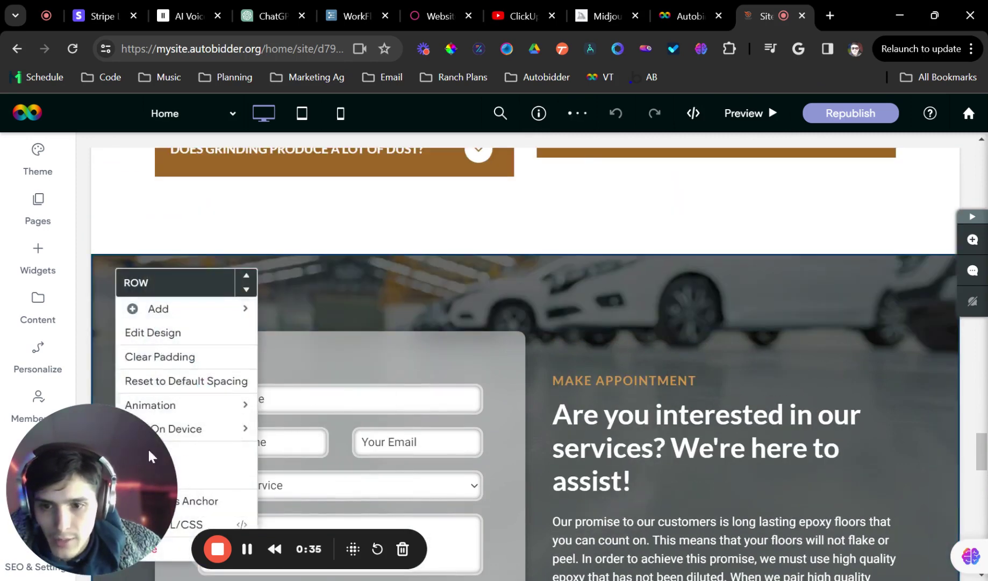
{"action": "left_click_drag", "start_coordinate": [214, 445], "coordinate": [959, 476]}
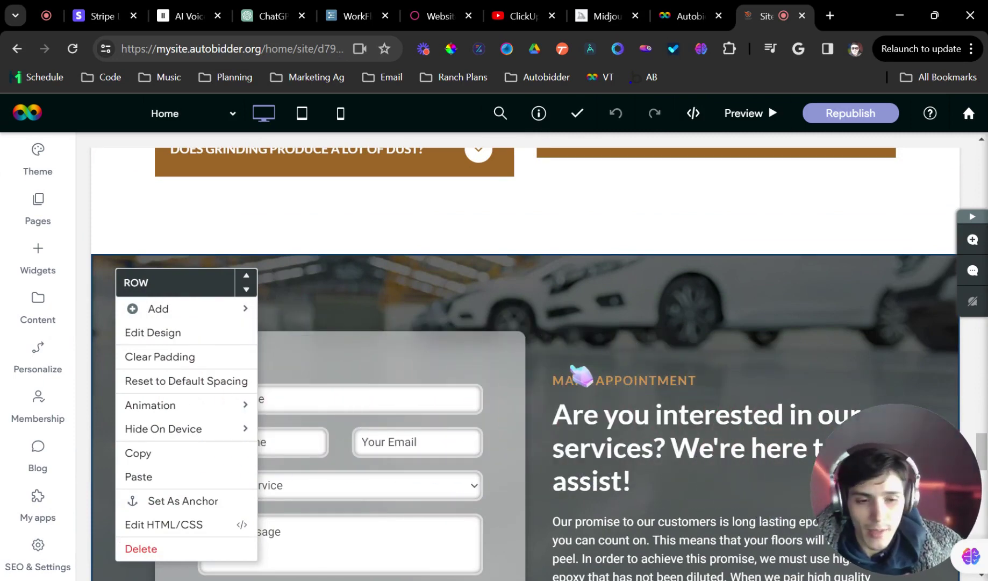
{"action": "left_click", "coordinate": [672, 16]}
{"action": "left_click", "coordinate": [81, 456]}
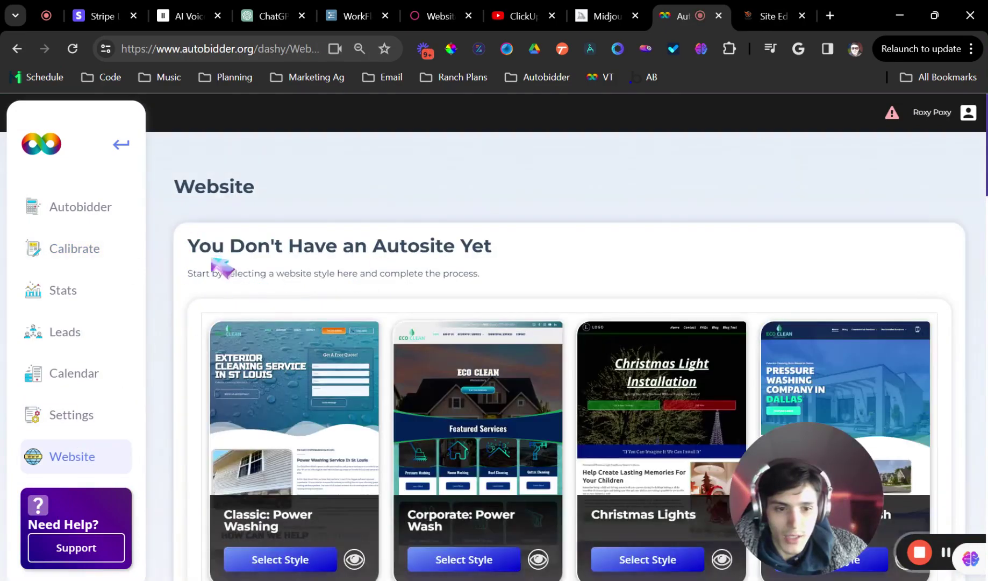
Find and select the Timber: Epoxy Flooring template title, then go back to the Site Editor
{"action": "scroll", "coordinate": [300, 258], "scroll_direction": "down", "scroll_amount": 20}
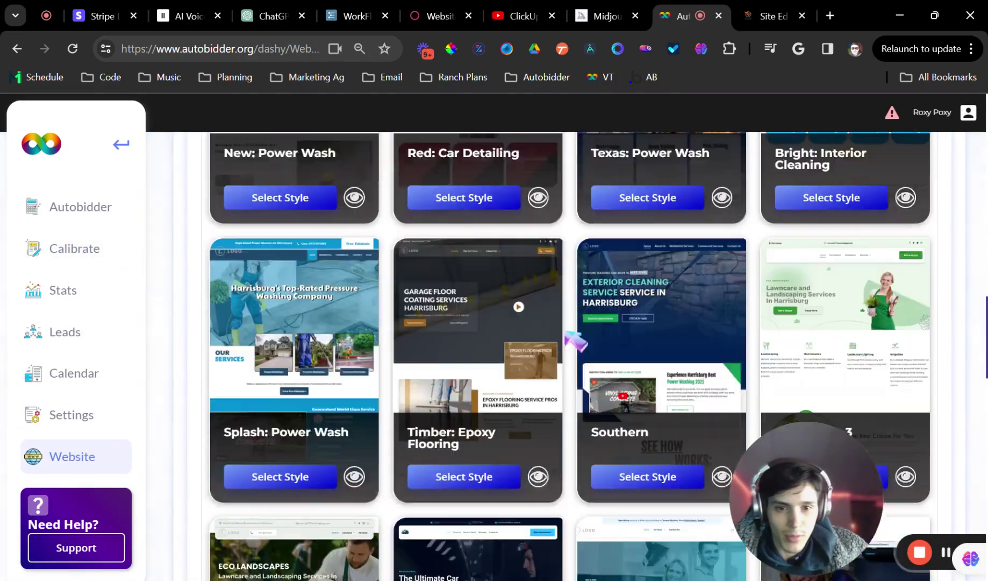
{"action": "scroll", "coordinate": [543, 330], "scroll_direction": "up", "scroll_amount": 6}
{"action": "scroll", "coordinate": [530, 330], "scroll_direction": "down", "scroll_amount": 9}
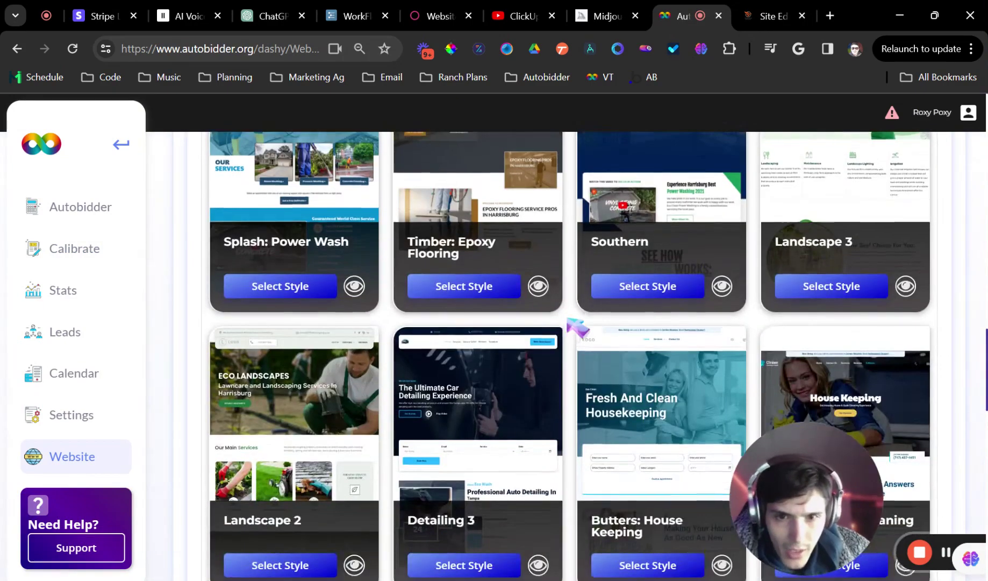
{"action": "scroll", "coordinate": [420, 428], "scroll_direction": "up", "scroll_amount": 3}
{"action": "left_click_drag", "start_coordinate": [412, 403], "coordinate": [513, 403]}
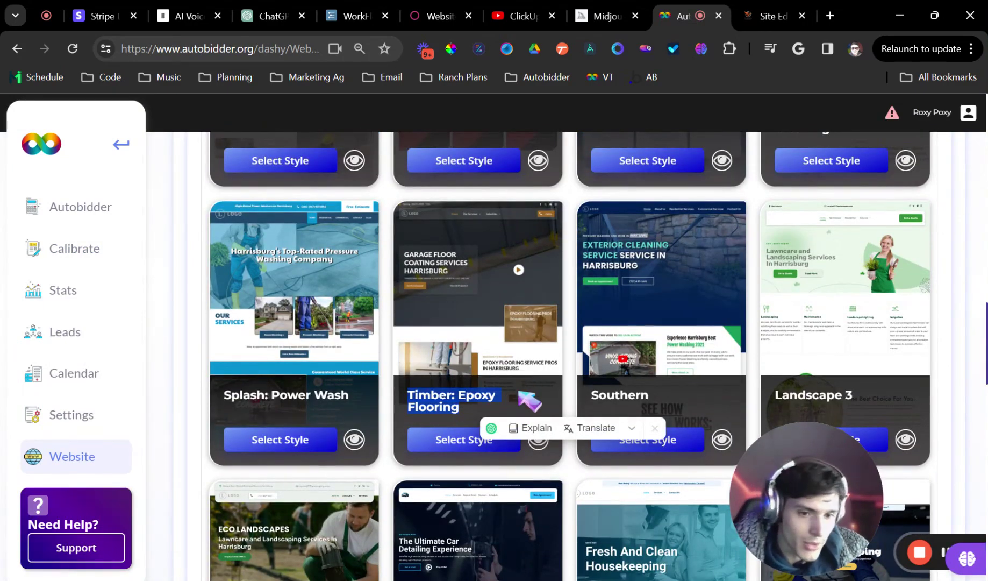
{"action": "scroll", "coordinate": [492, 283], "scroll_direction": "up", "scroll_amount": 1}
{"action": "scroll", "coordinate": [484, 276], "scroll_direction": "up", "scroll_amount": 3}
{"action": "left_click", "coordinate": [769, 16]}
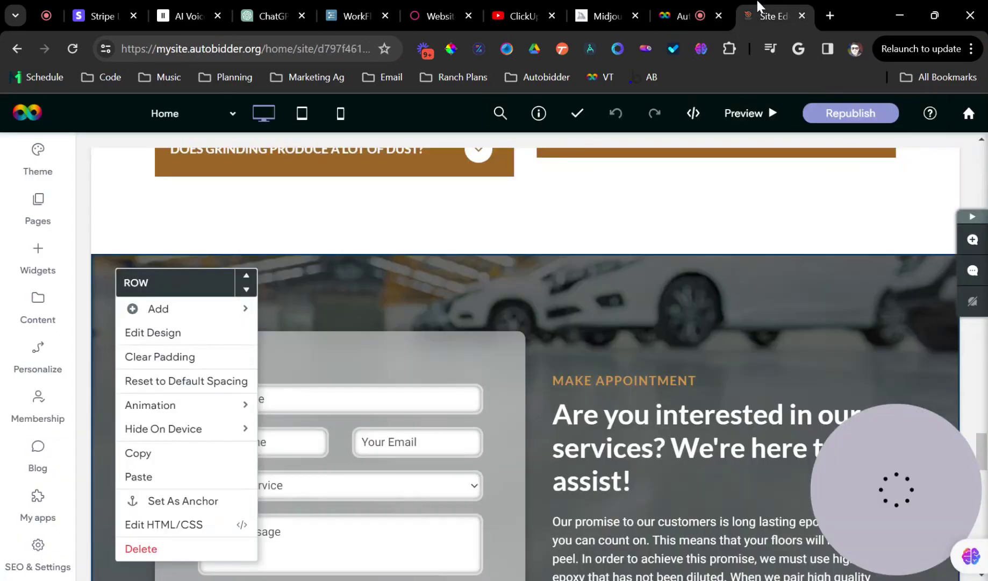
Paste a copy of the Make Appointment row below the original
{"action": "scroll", "coordinate": [522, 332], "scroll_direction": "down", "scroll_amount": 1}
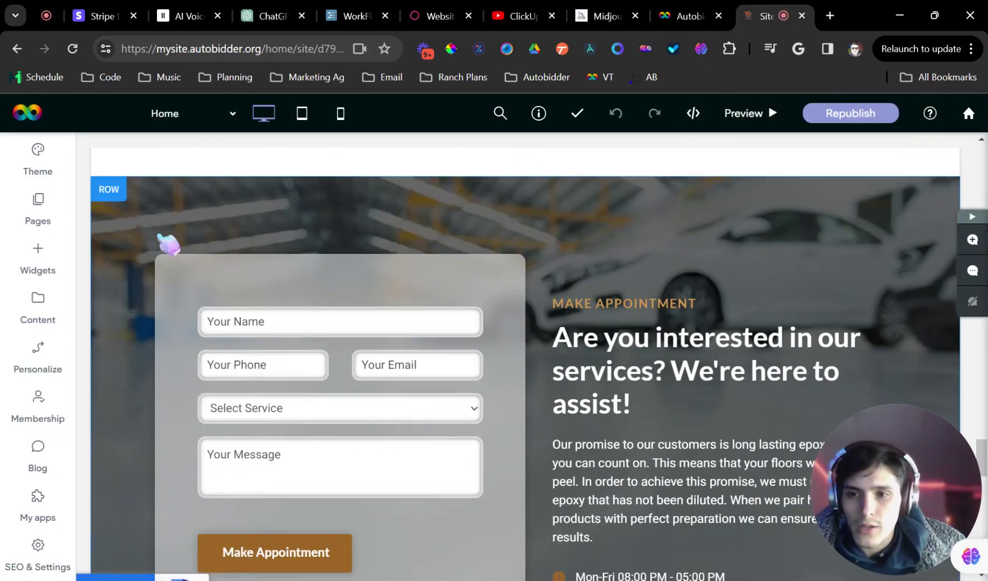
{"action": "scroll", "coordinate": [169, 246], "scroll_direction": "down", "scroll_amount": 1}
{"action": "scroll", "coordinate": [239, 339], "scroll_direction": "up", "scroll_amount": 3}
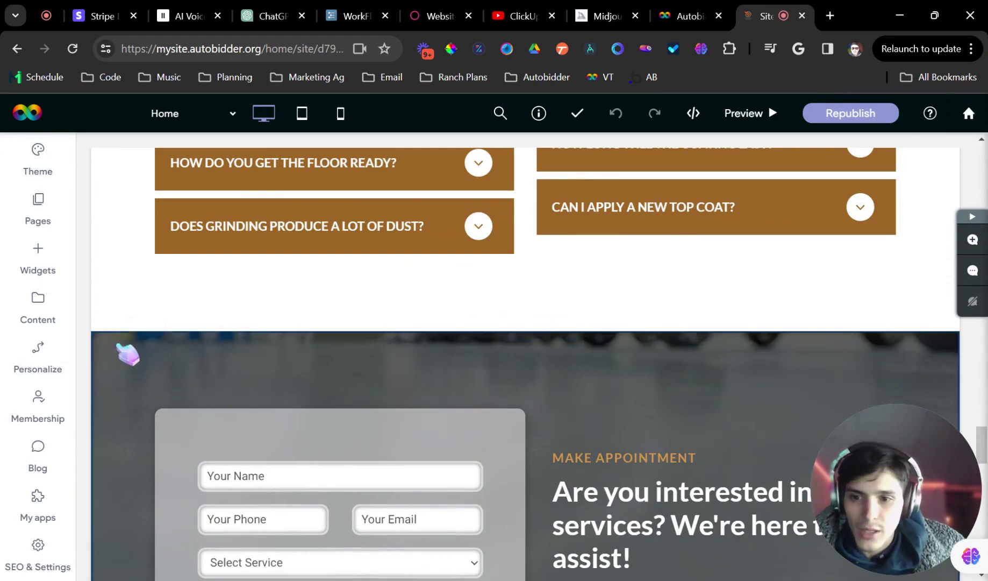
{"action": "right_click", "coordinate": [125, 376]}
{"action": "left_click", "coordinate": [186, 489]}
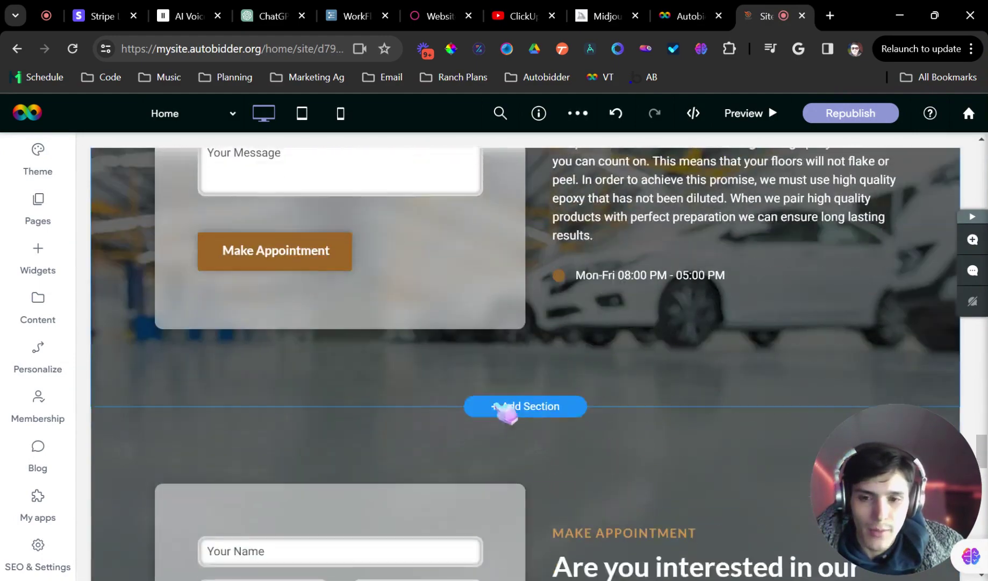
Hide the pasted row on Mobile and Large Desktop, and delete the original's contact form
{"action": "right_click", "coordinate": [110, 344]}
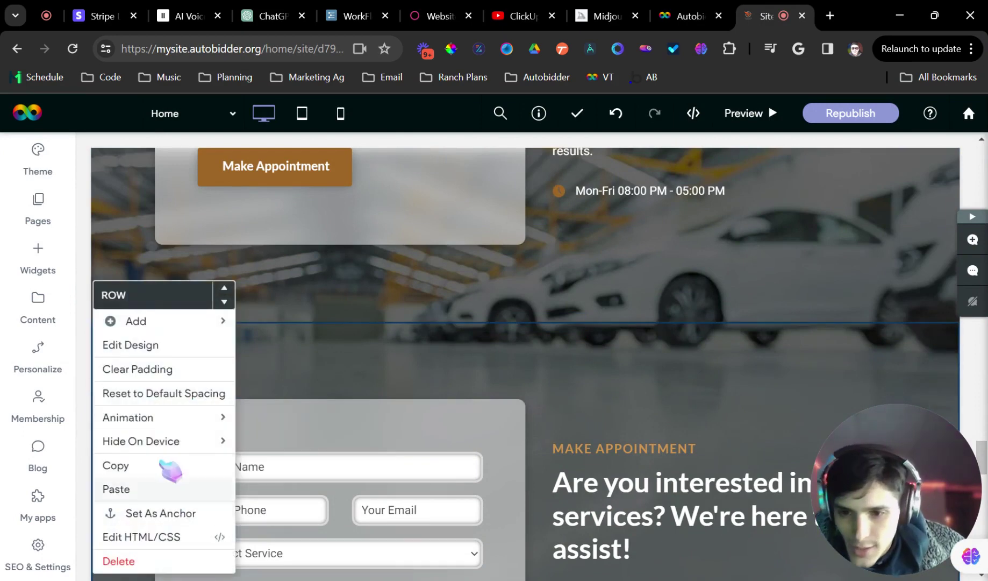
{"action": "mouse_move", "coordinate": [213, 420]}
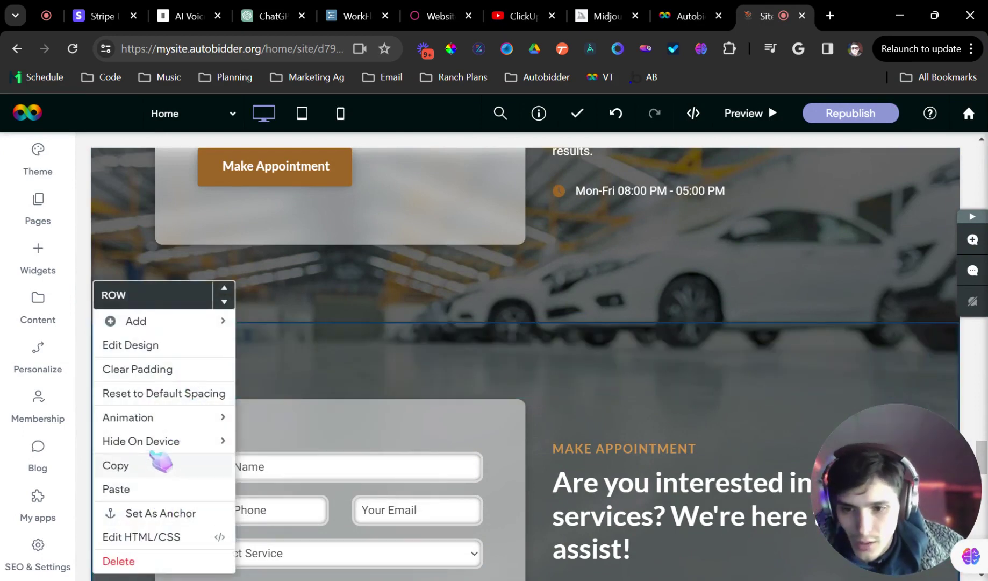
{"action": "mouse_move", "coordinate": [218, 441]}
{"action": "left_click", "coordinate": [287, 490]}
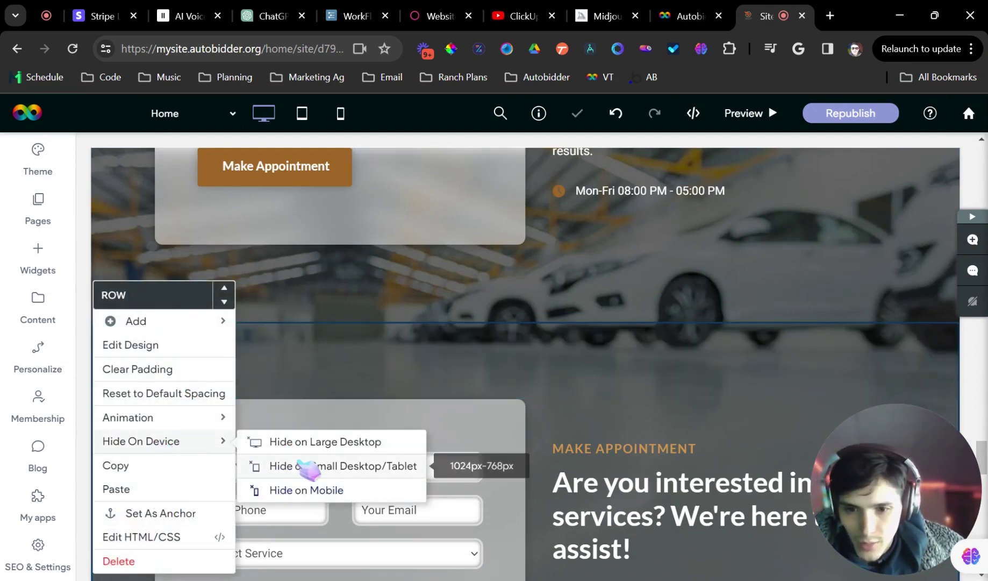
{"action": "left_click", "coordinate": [301, 441]}
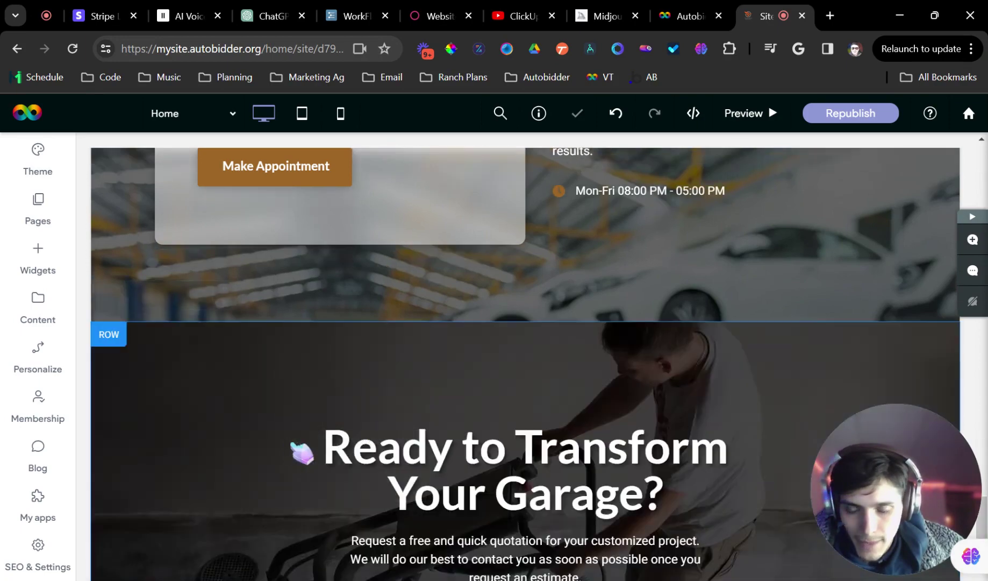
{"action": "scroll", "coordinate": [350, 331], "scroll_direction": "up", "scroll_amount": 5}
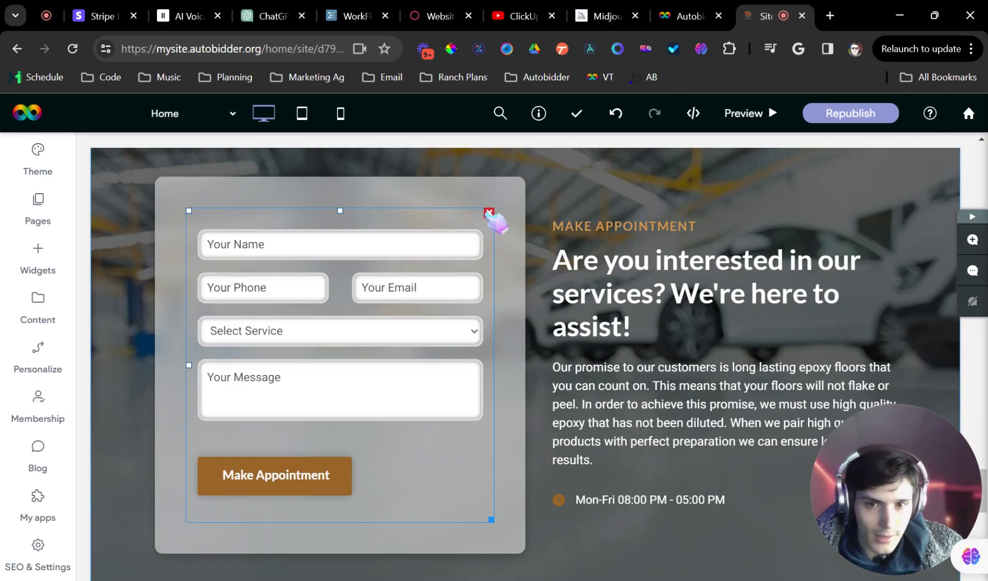
{"action": "left_click", "coordinate": [488, 213]}
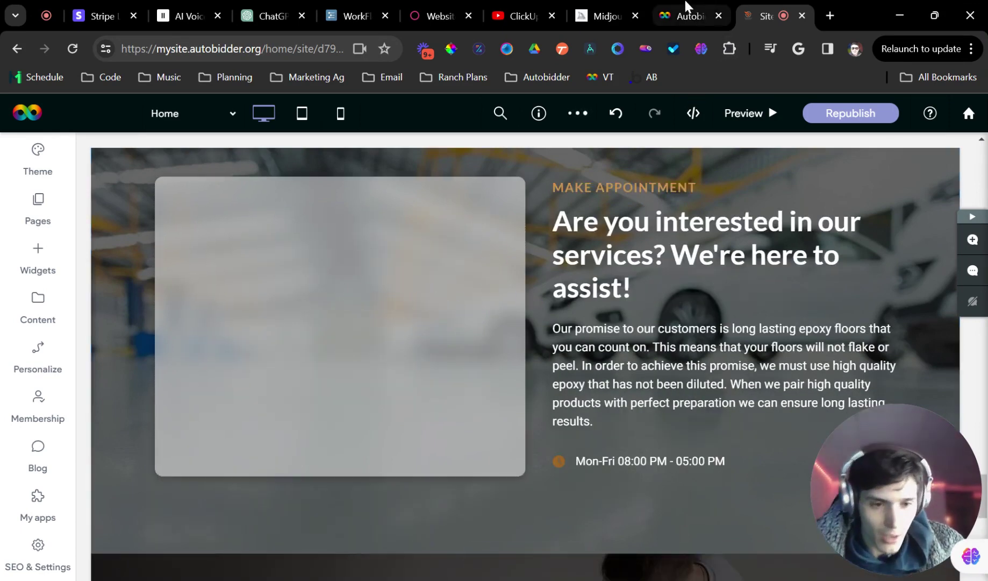
On Calibrate pricing, add a service named 'Epoxy Flooring' with the paint-roller floor icon
{"action": "left_click", "coordinate": [683, 15]}
{"action": "left_click", "coordinate": [98, 257]}
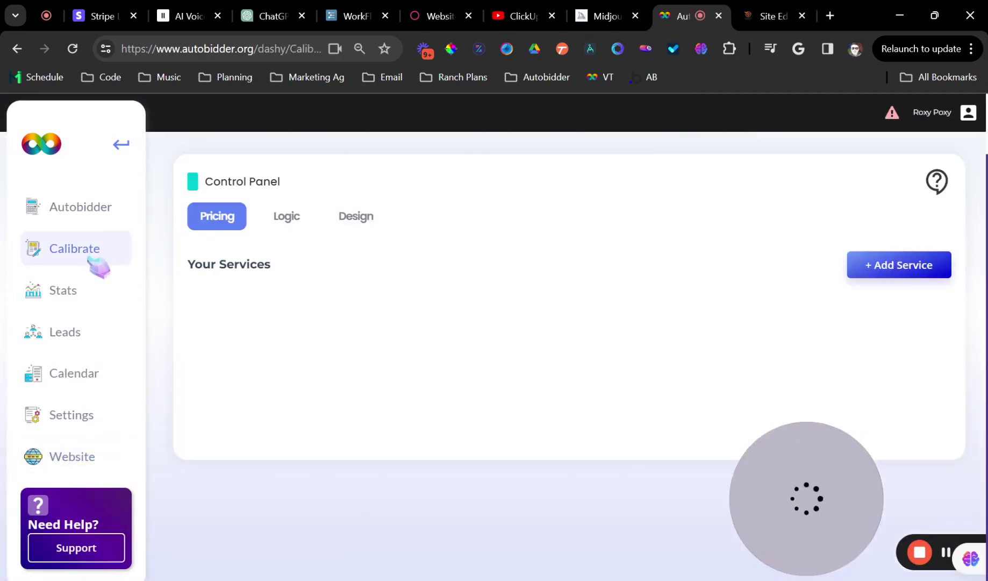
{"action": "left_click", "coordinate": [885, 273]}
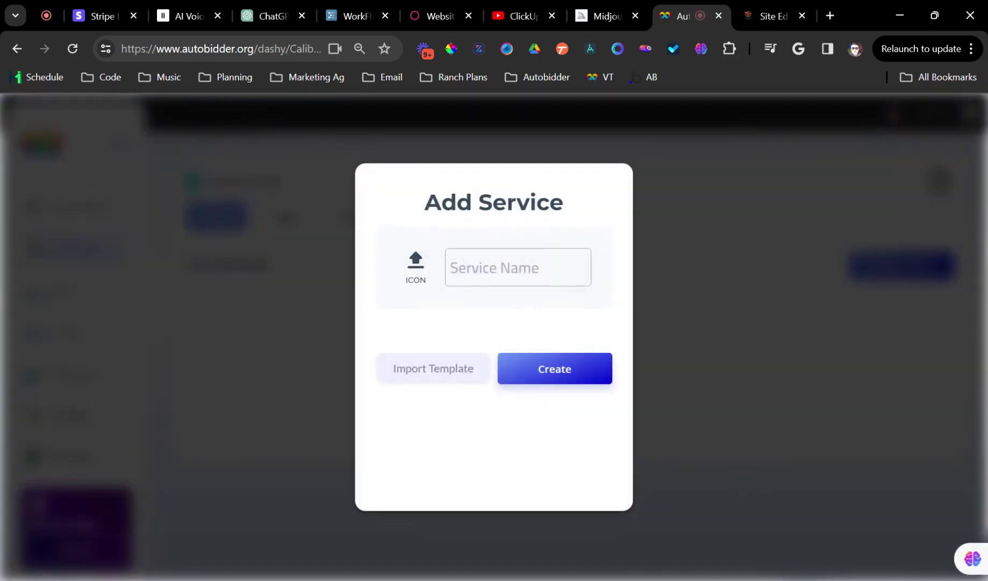
{"action": "type", "text": "Epoxy Flooring"}
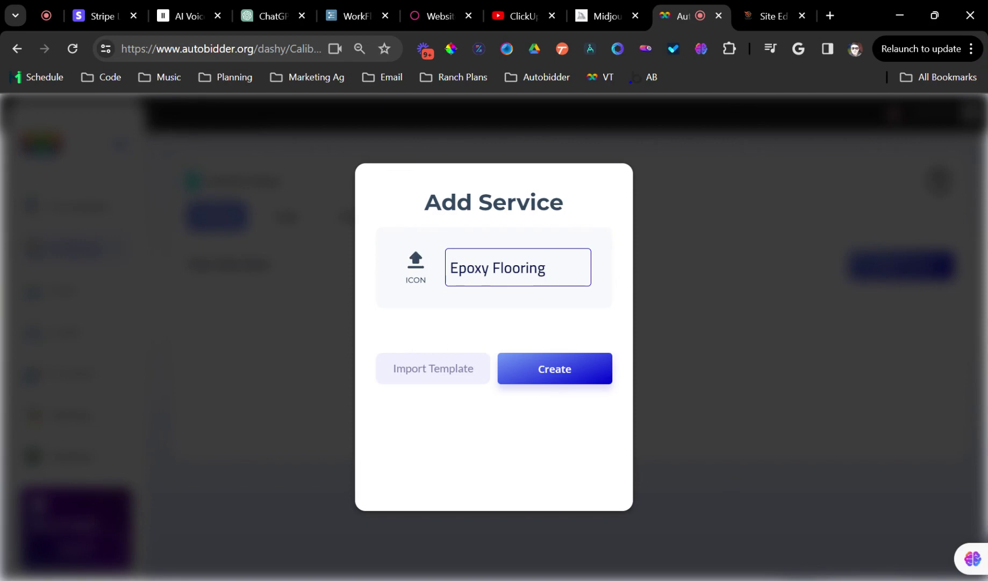
{"action": "left_click", "coordinate": [414, 264]}
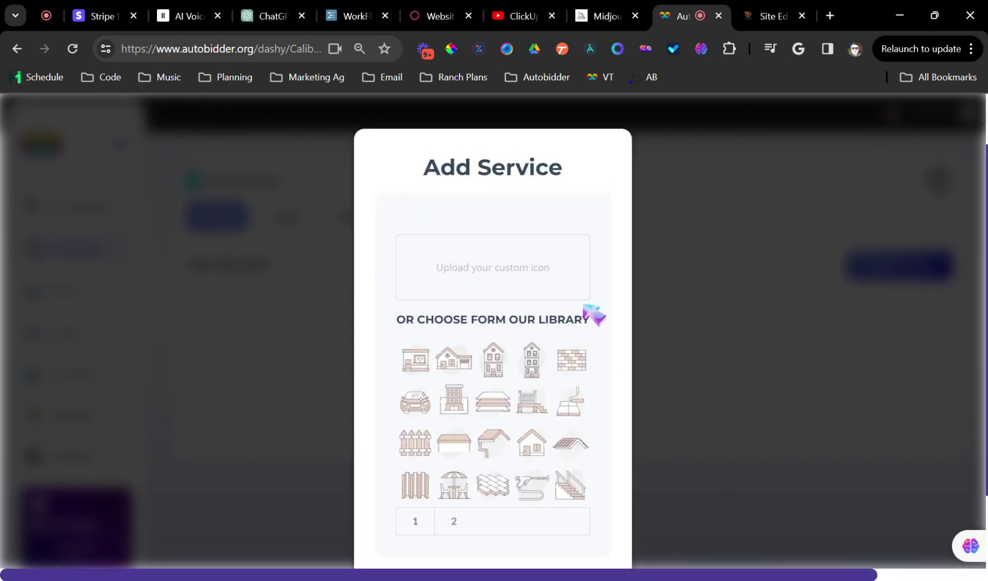
{"action": "left_click", "coordinate": [573, 405]}
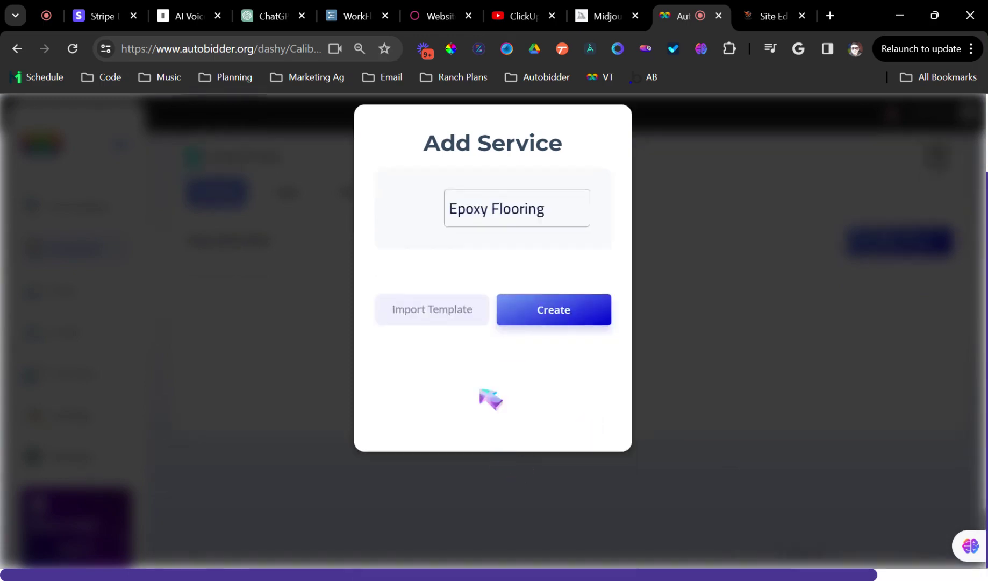
Create the Epoxy Flooring service and start a drop-down multiplier question titled 'Surface Location'
{"action": "left_click", "coordinate": [544, 318]}
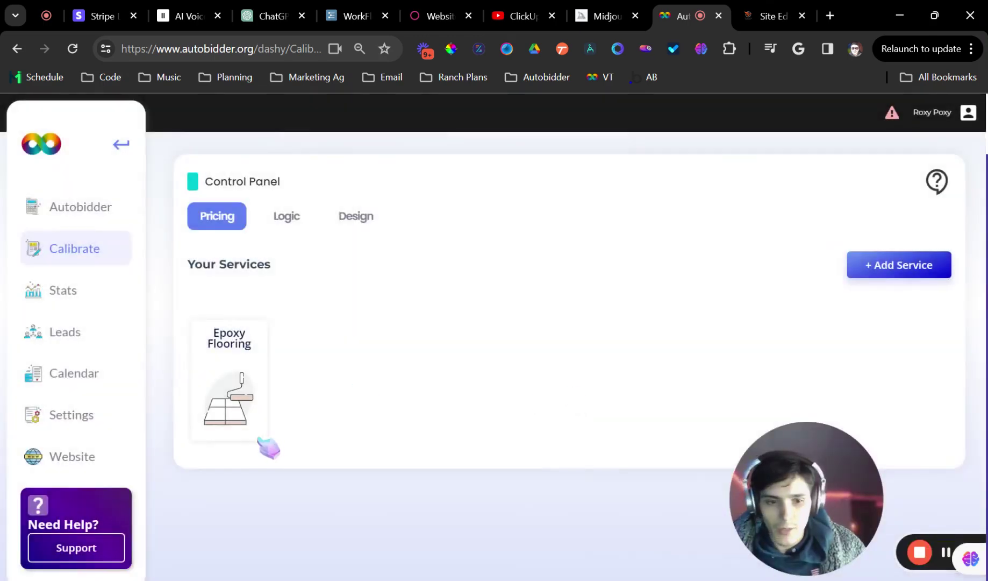
{"action": "left_click", "coordinate": [245, 408]}
{"action": "scroll", "coordinate": [322, 389], "scroll_direction": "down", "scroll_amount": 2}
{"action": "left_click", "coordinate": [260, 420]}
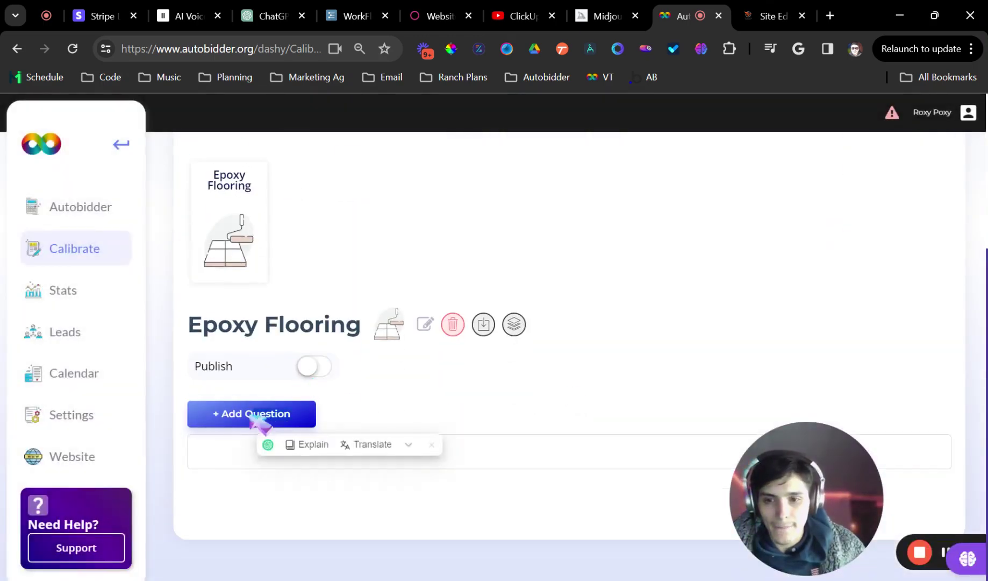
{"action": "left_click", "coordinate": [491, 383]}
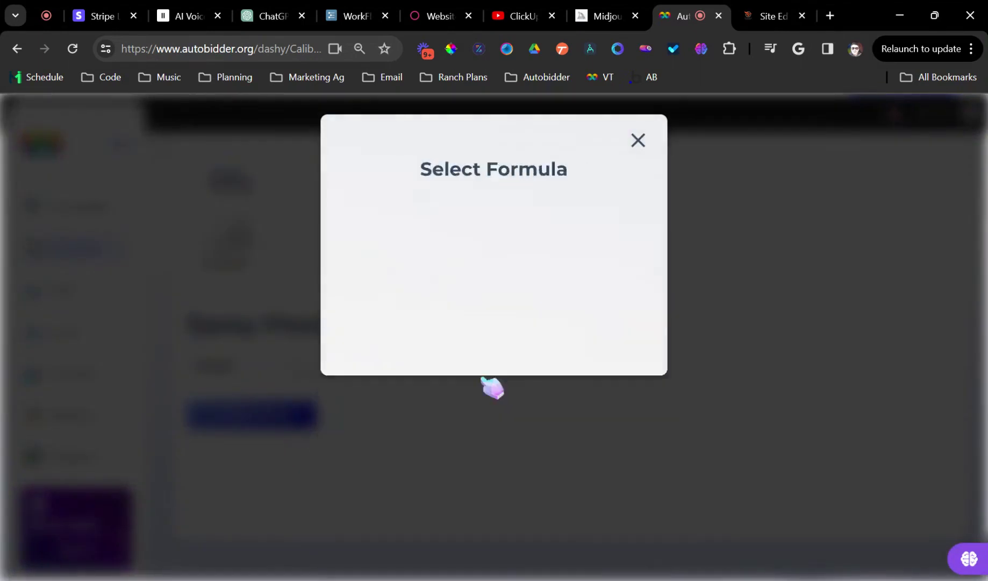
{"action": "left_click", "coordinate": [354, 192]}
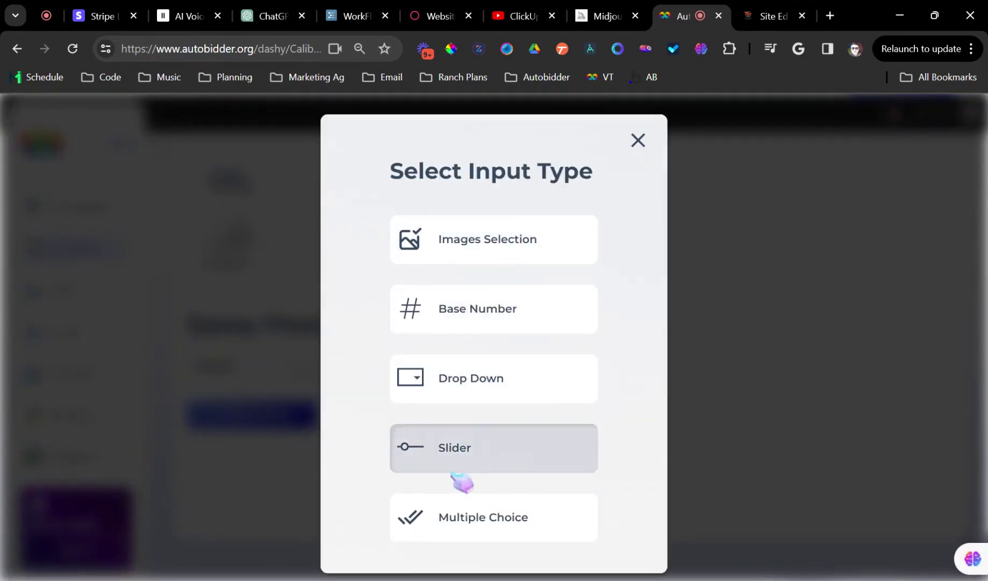
{"action": "left_click", "coordinate": [462, 393]}
{"action": "left_click", "coordinate": [457, 282]}
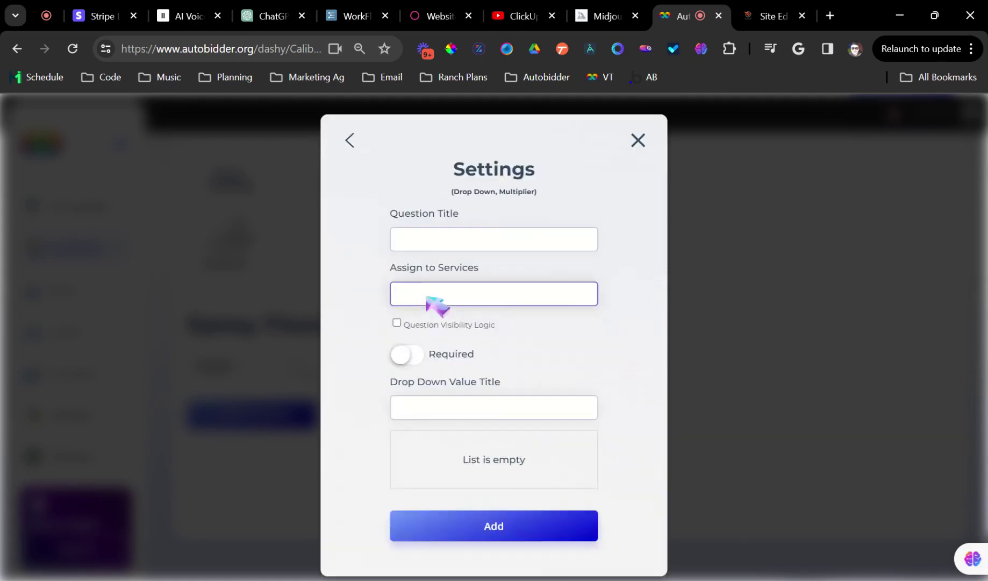
{"action": "left_click", "coordinate": [461, 238]}
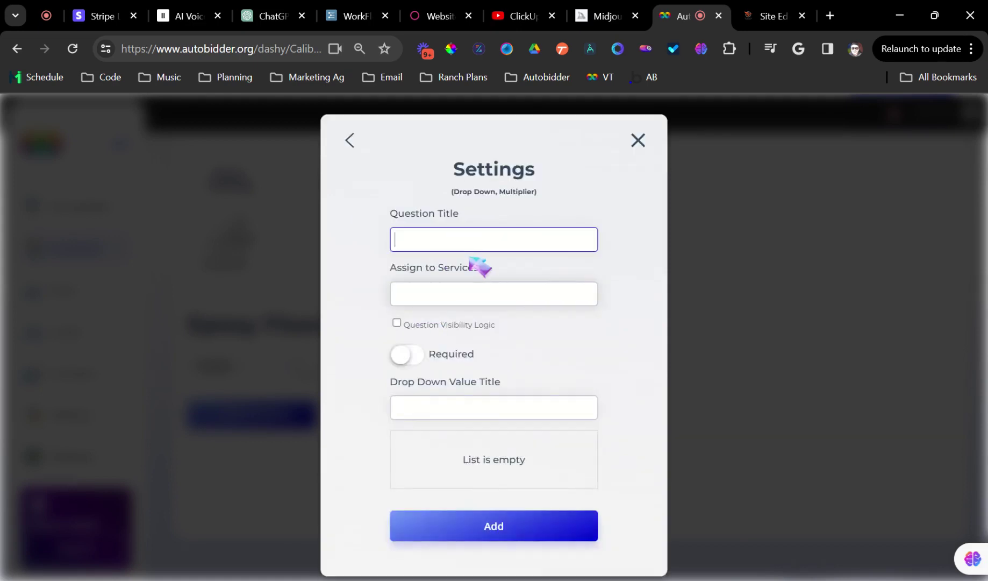
{"action": "type", "text": "Surface Location"}
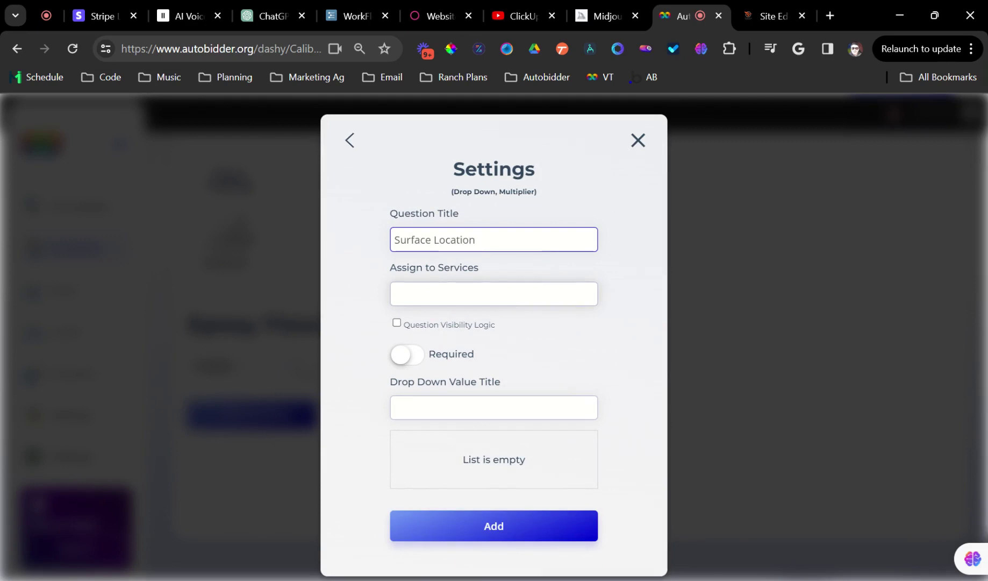
Assign it to Epoxy Flooring, make it required, and add options Garage, Basement, Indoor Room, Outdoor Space
{"action": "left_click", "coordinate": [457, 294]}
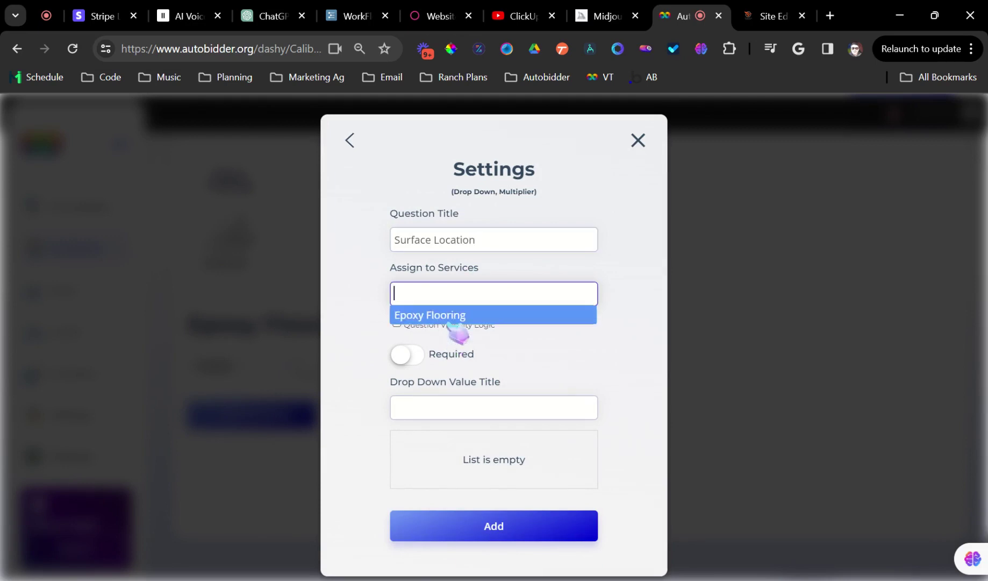
{"action": "left_click", "coordinate": [450, 316]}
{"action": "left_click", "coordinate": [419, 355]}
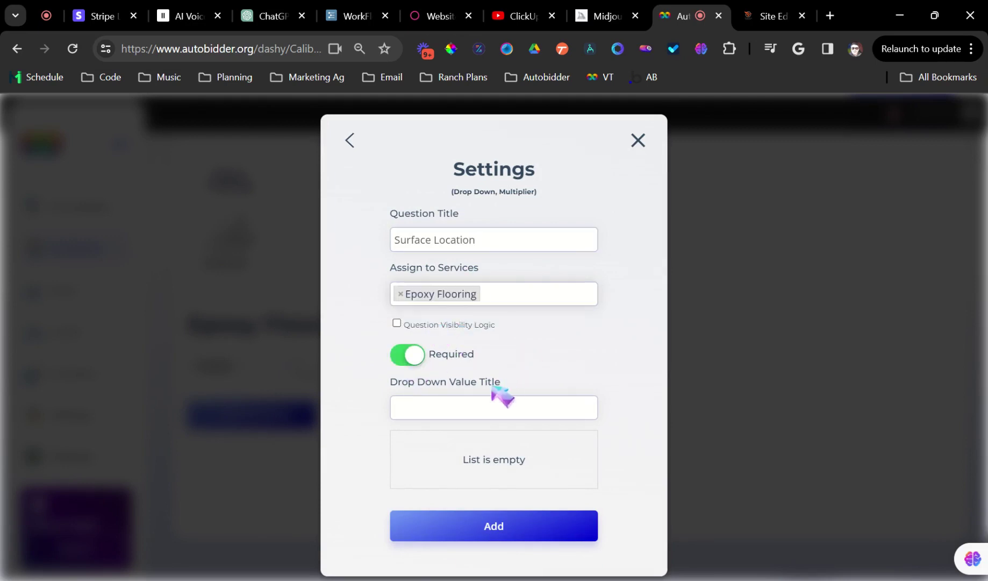
{"action": "left_click", "coordinate": [503, 405]}
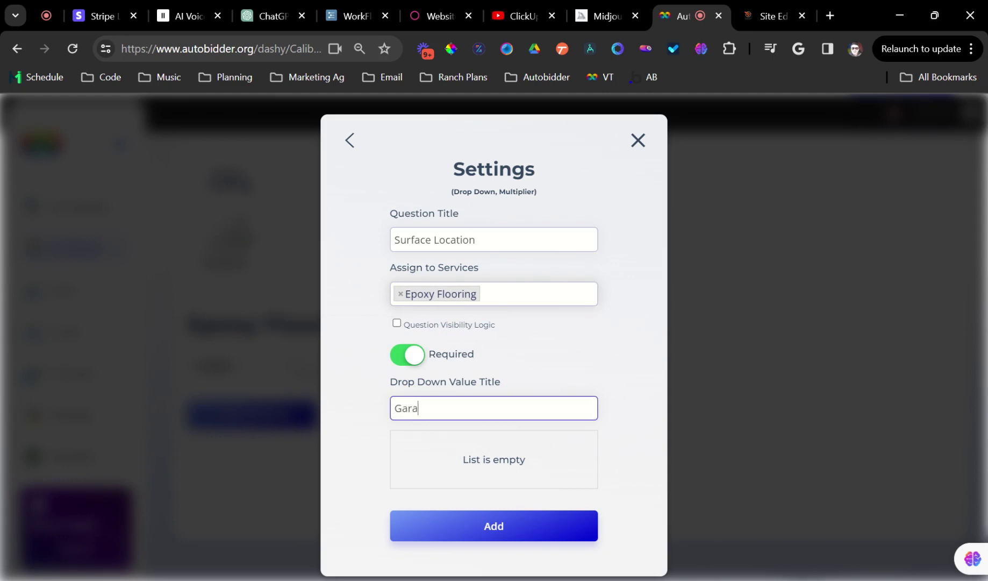
{"action": "key", "text": "Return"}
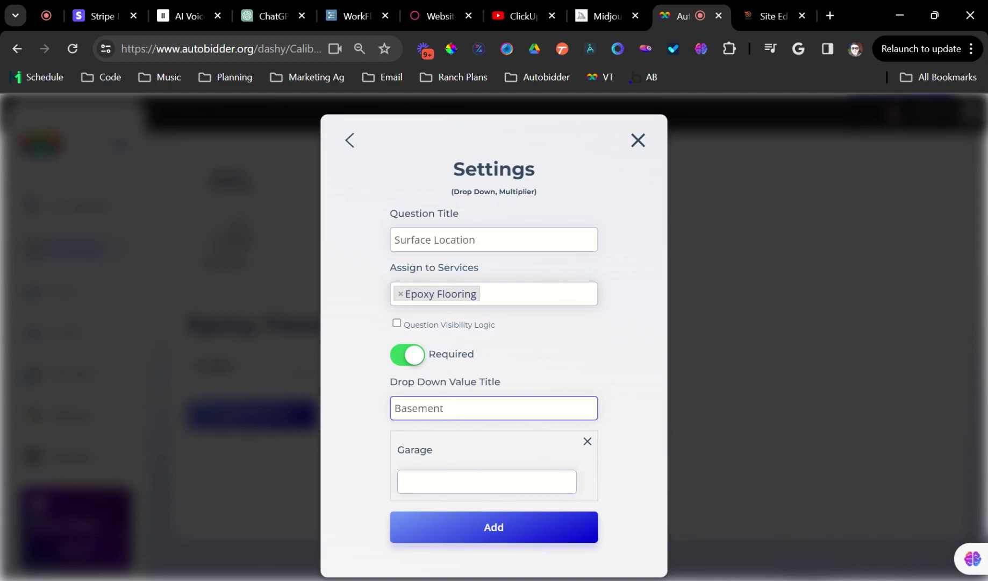
{"action": "type", "text": "Basement"}
{"action": "key", "text": "Return"}
{"action": "scroll", "coordinate": [451, 393], "scroll_direction": "down", "scroll_amount": 2}
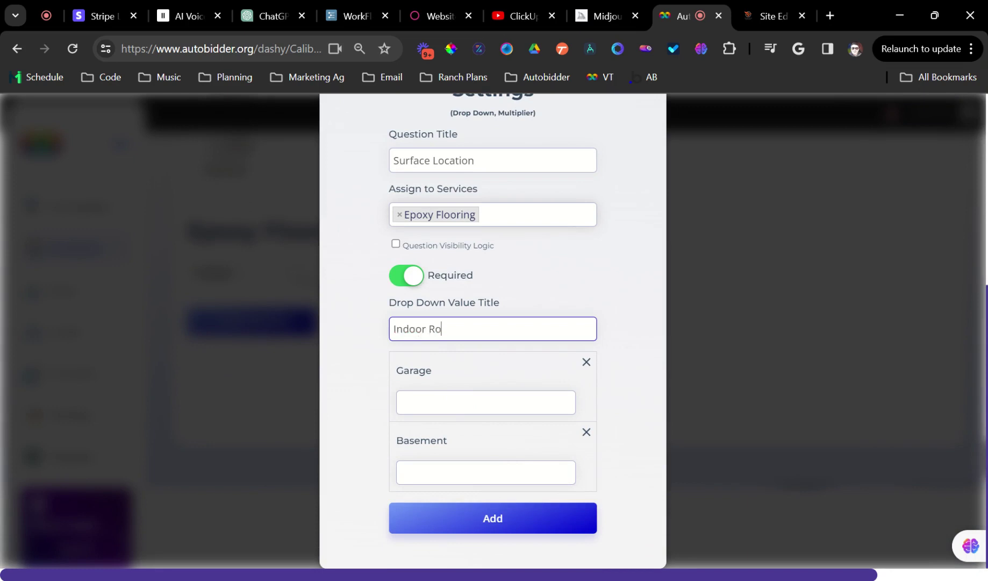
{"action": "type", "text": "Indoor Room"}
{"action": "key", "text": "Return"}
{"action": "scroll", "coordinate": [451, 395], "scroll_direction": "down", "scroll_amount": 2}
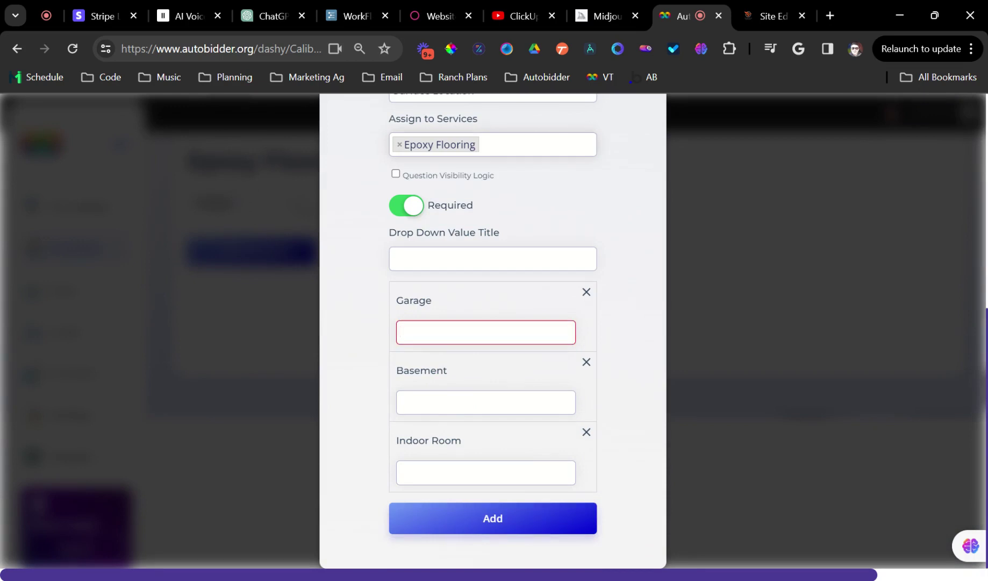
{"action": "left_click", "coordinate": [463, 259]}
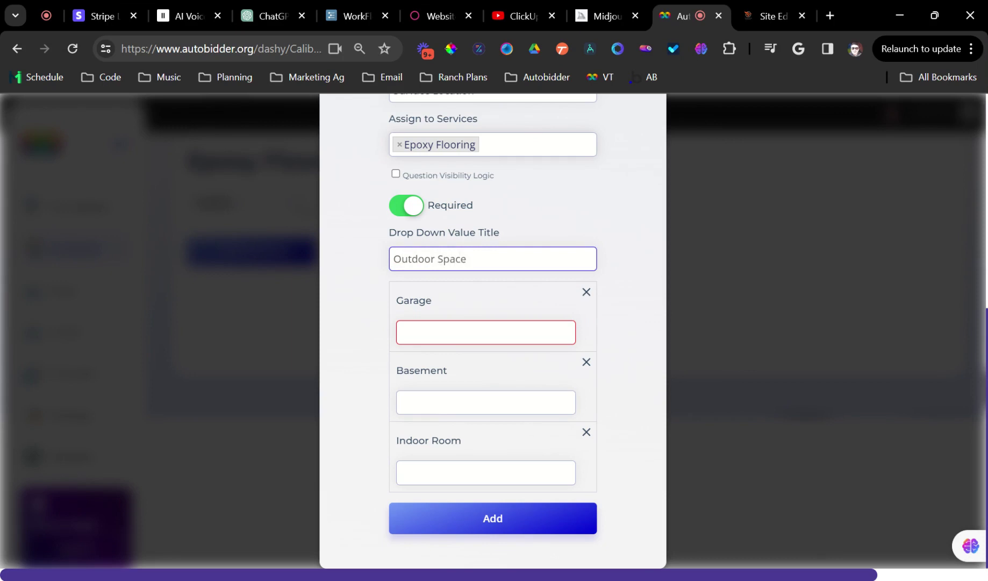
{"action": "key", "text": "Return"}
Give each of the four Surface Location options a value of 1
{"action": "left_click", "coordinate": [460, 402]}
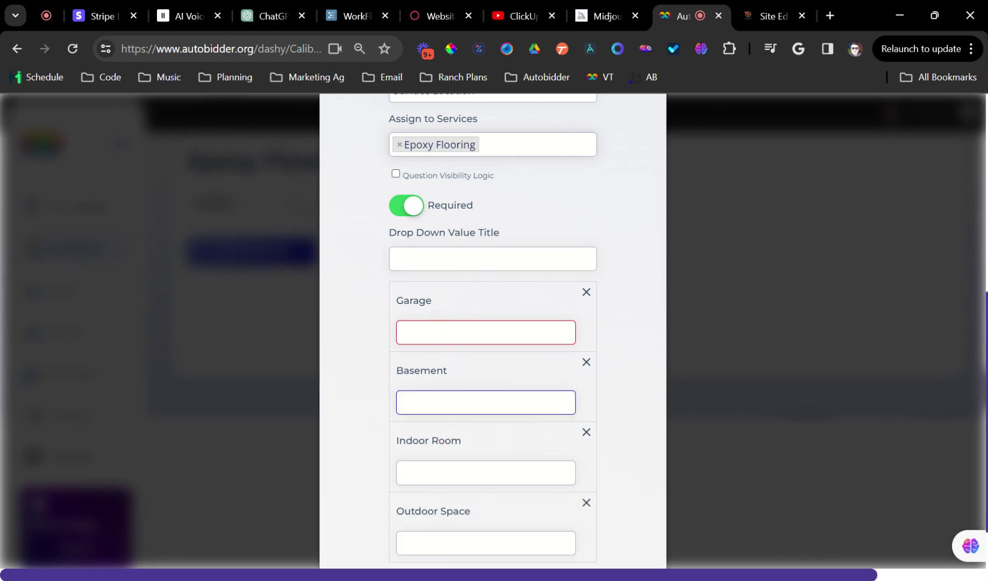
{"action": "left_click", "coordinate": [439, 320]}
{"action": "type", "text": "1"}
{"action": "key", "text": "Tab"}
{"action": "type", "text": "1"}
{"action": "key", "text": "Tab"}
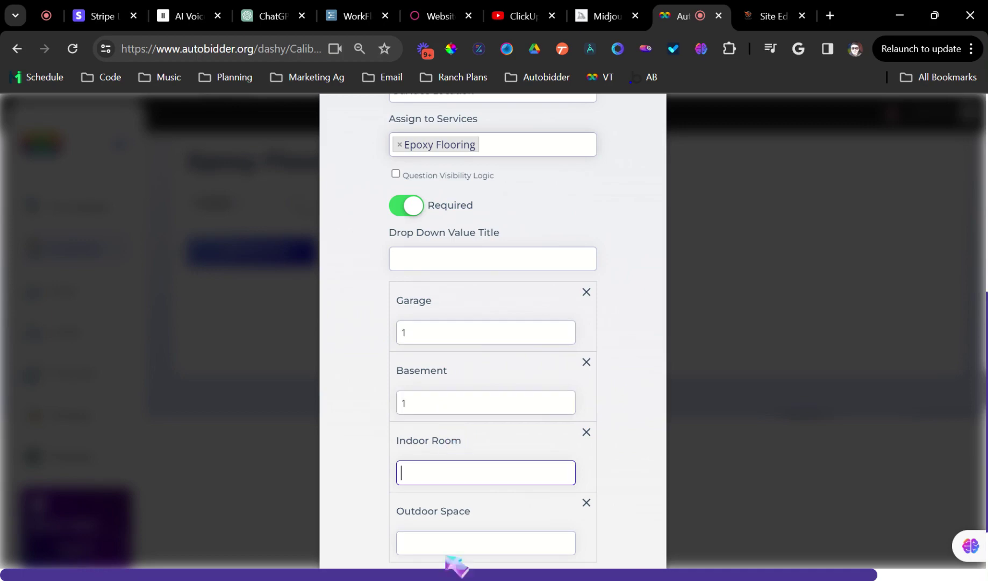
{"action": "left_click", "coordinate": [455, 543]}
{"action": "type", "text": "1"}
{"action": "scroll", "coordinate": [455, 500], "scroll_direction": "down", "scroll_amount": 2}
Save Surface Location, then add a required 'Surface Area SQFT' base-number multiplier for Epoxy Flooring
{"action": "left_click", "coordinate": [457, 519]}
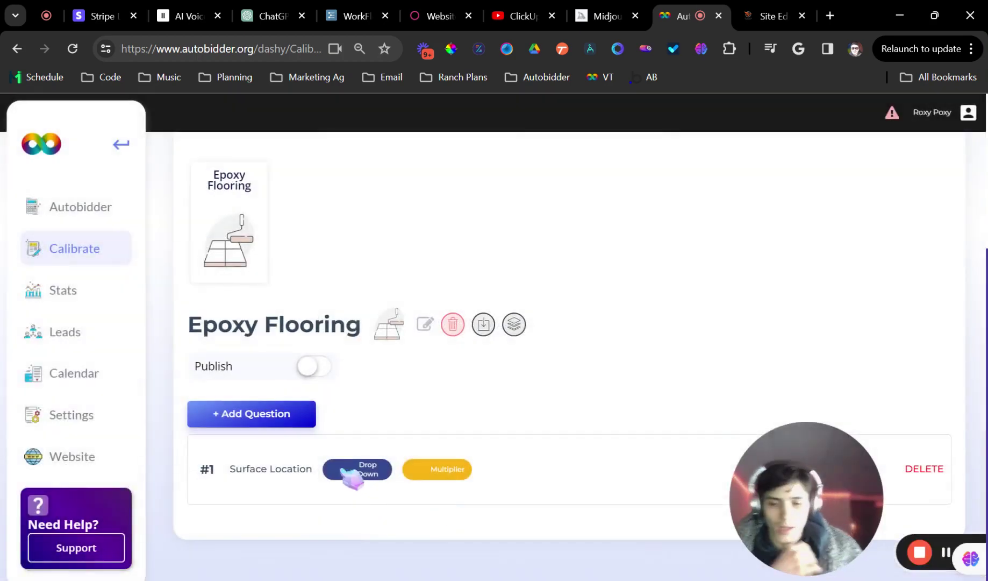
{"action": "left_click", "coordinate": [288, 422]}
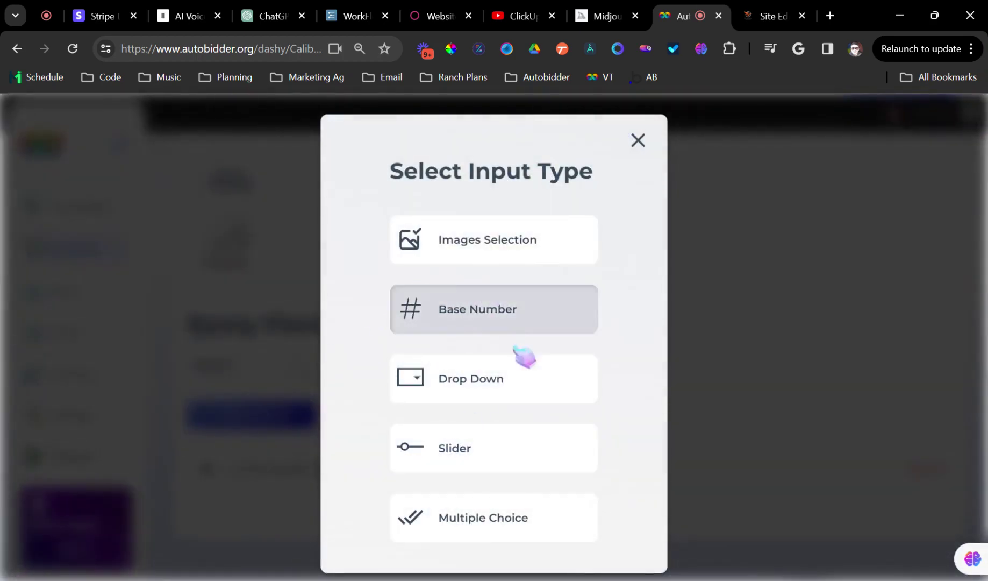
{"action": "left_click", "coordinate": [468, 314]}
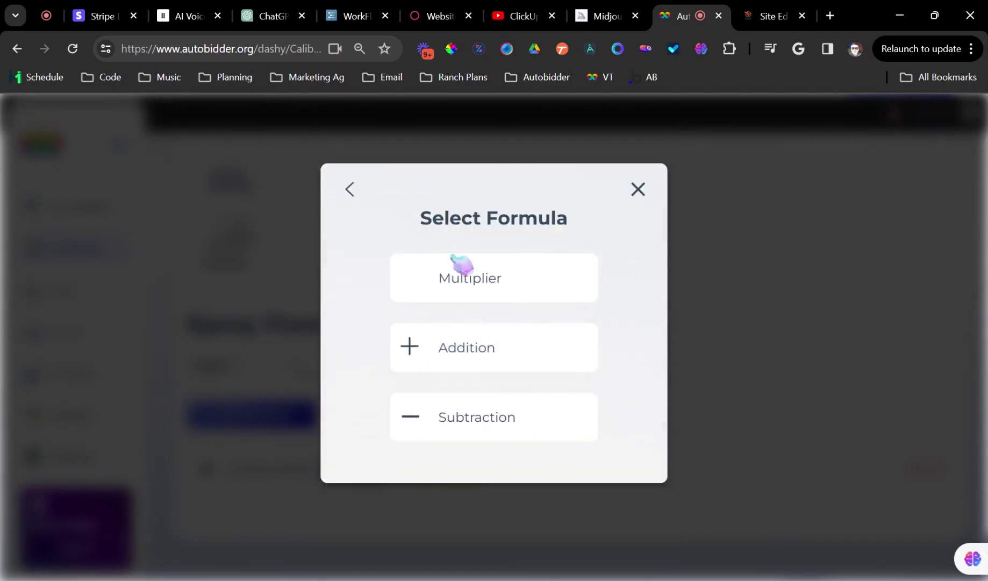
{"action": "left_click", "coordinate": [462, 269]}
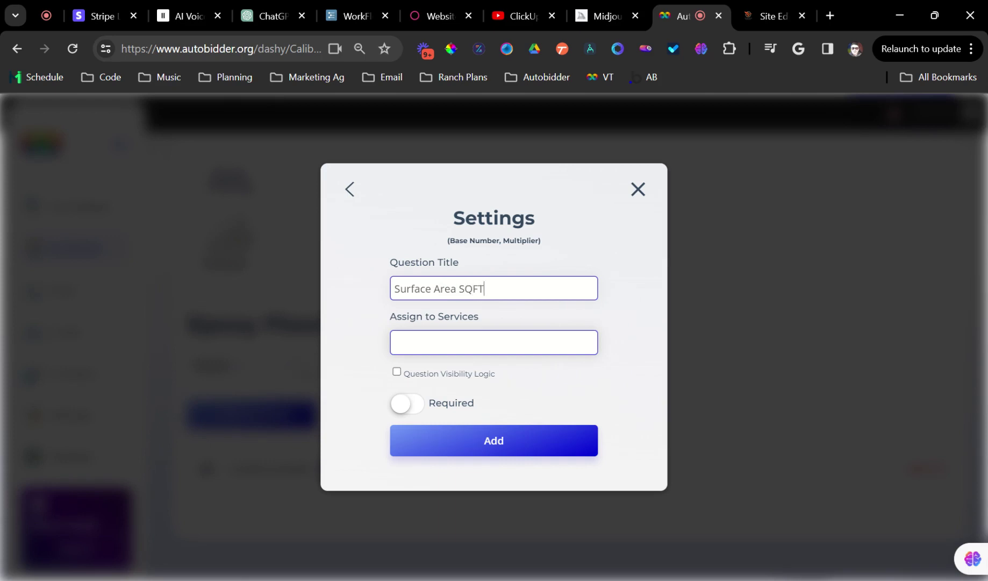
{"action": "left_click", "coordinate": [424, 343]}
{"action": "left_click", "coordinate": [426, 359]}
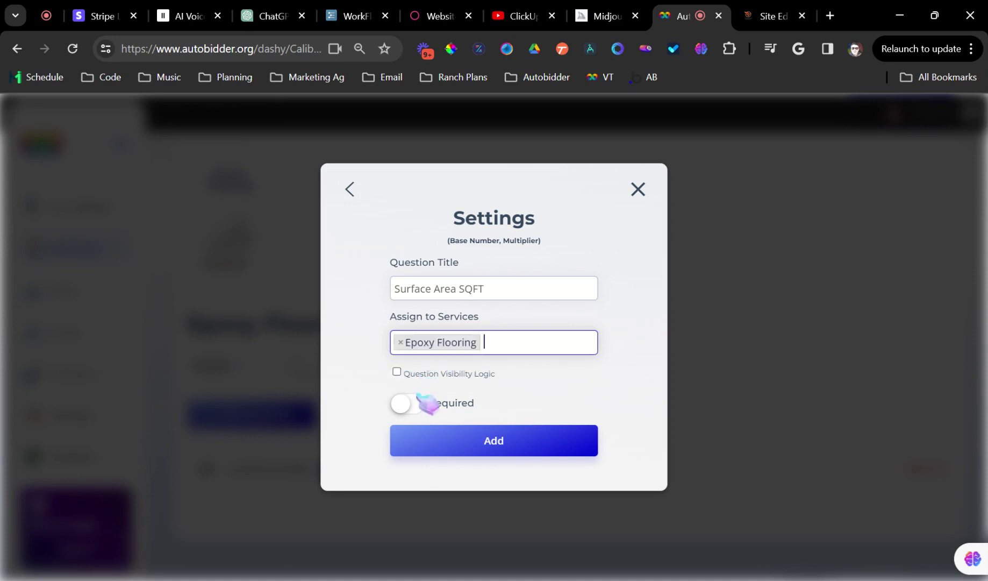
{"action": "left_click", "coordinate": [407, 403]}
{"action": "left_click", "coordinate": [435, 440]}
{"action": "scroll", "coordinate": [397, 432], "scroll_direction": "down", "scroll_amount": 1}
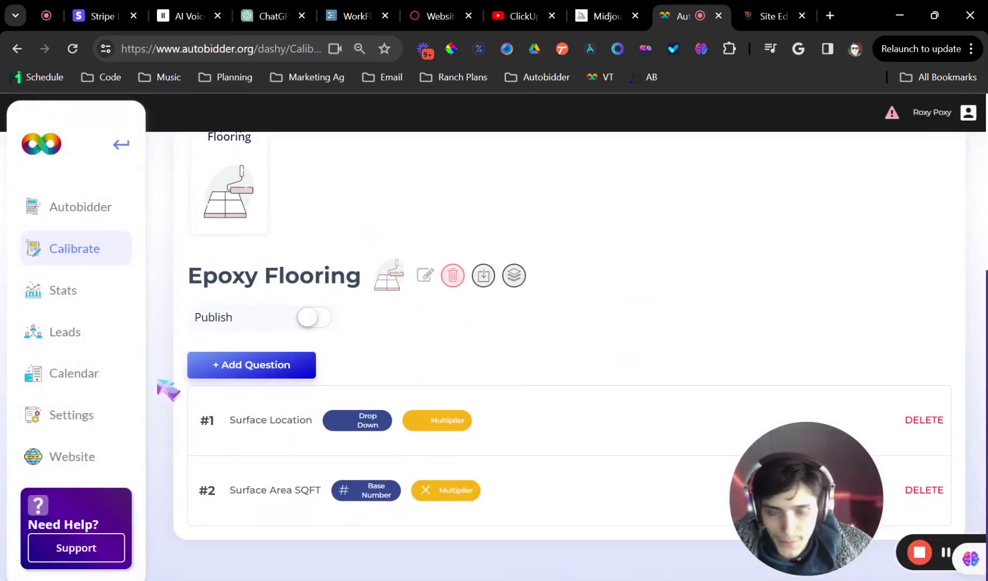
Start a third drop-down multiplier question, 'Surface Type', assigned to Epoxy Flooring
{"action": "left_click", "coordinate": [232, 376]}
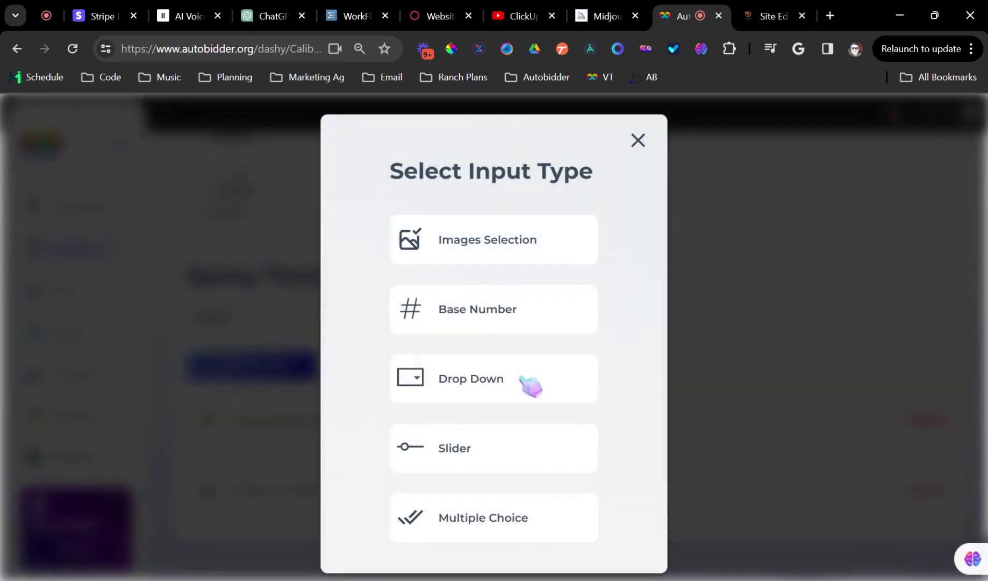
{"action": "left_click", "coordinate": [468, 379]}
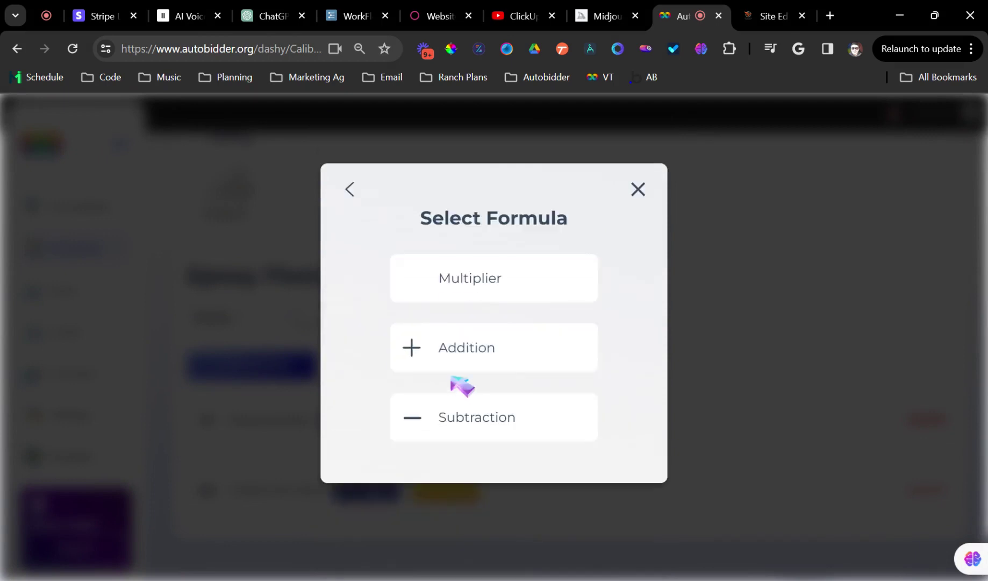
{"action": "left_click", "coordinate": [459, 277]}
{"action": "left_click", "coordinate": [462, 236]}
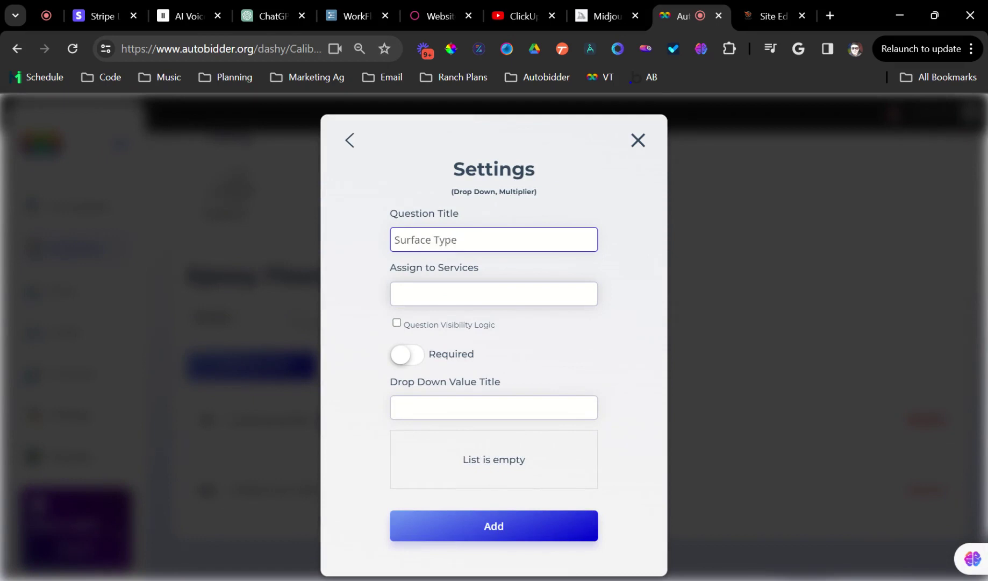
{"action": "left_click", "coordinate": [461, 295]}
{"action": "left_click", "coordinate": [460, 317]}
Add a Concrete option, then close the Settings modal without adding the question
{"action": "left_click_drag", "start_coordinate": [425, 383], "coordinate": [434, 401]}
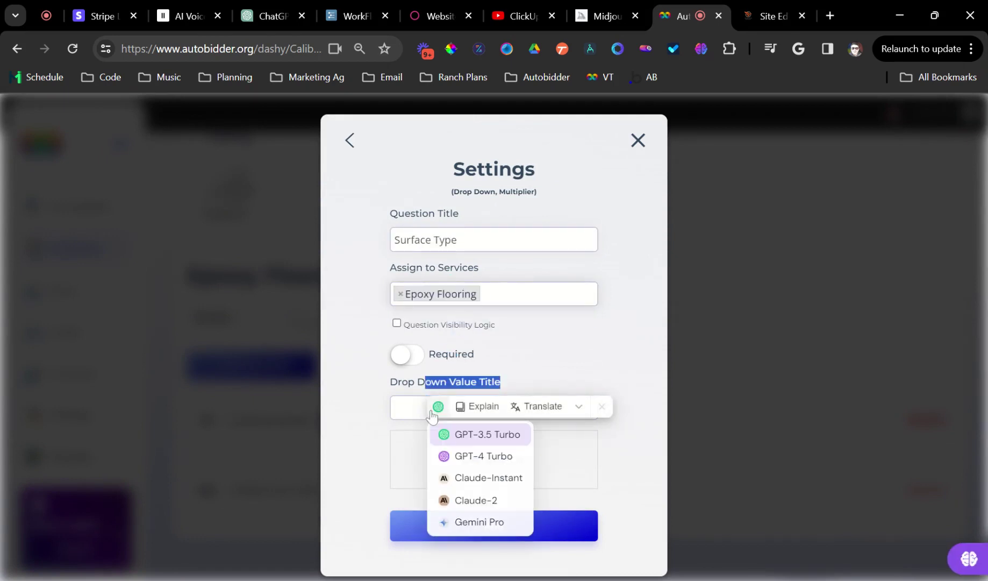
{"action": "left_click", "coordinate": [429, 413]}
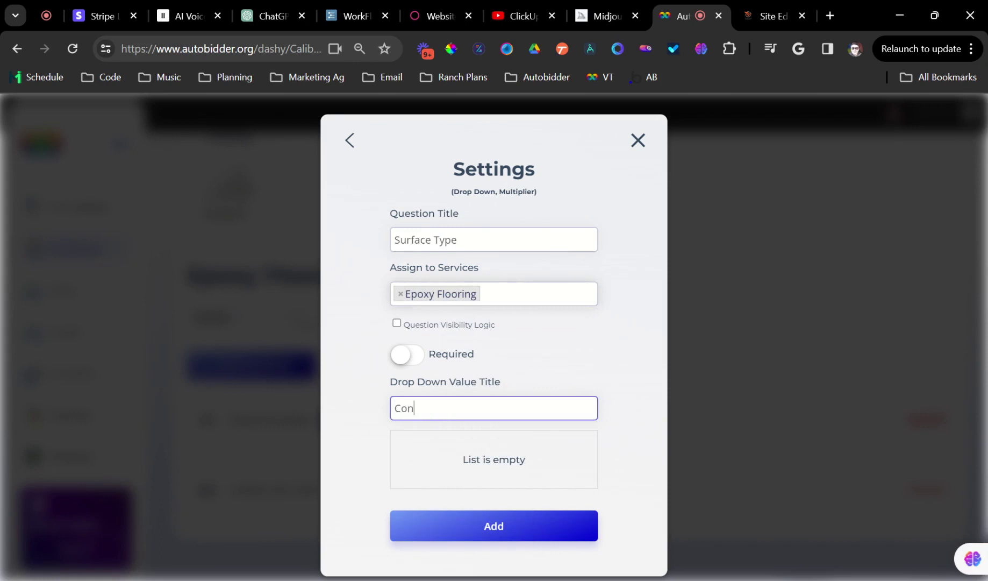
{"action": "type", "text": "Concrete"}
{"action": "key", "text": "Return"}
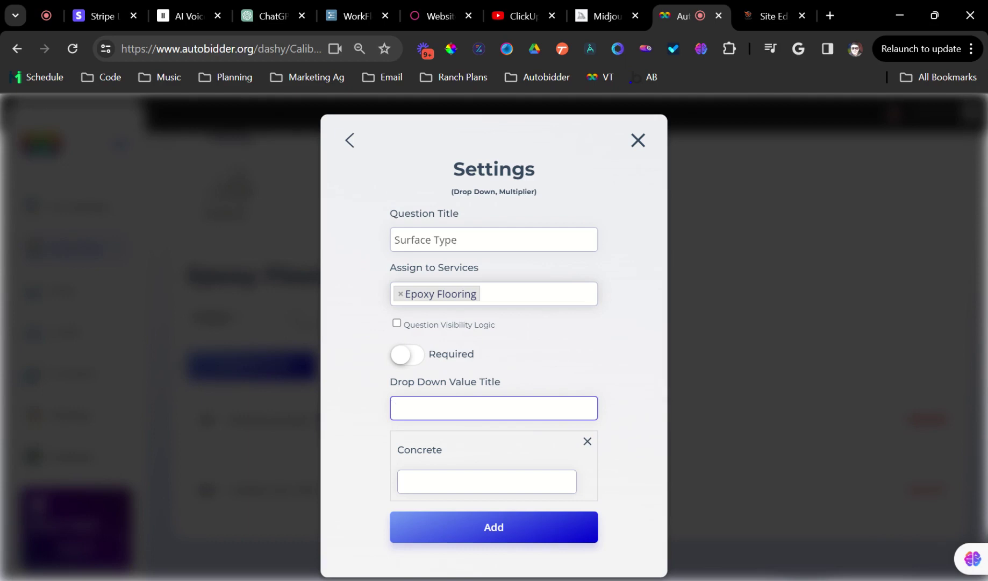
{"action": "left_click", "coordinate": [359, 143]}
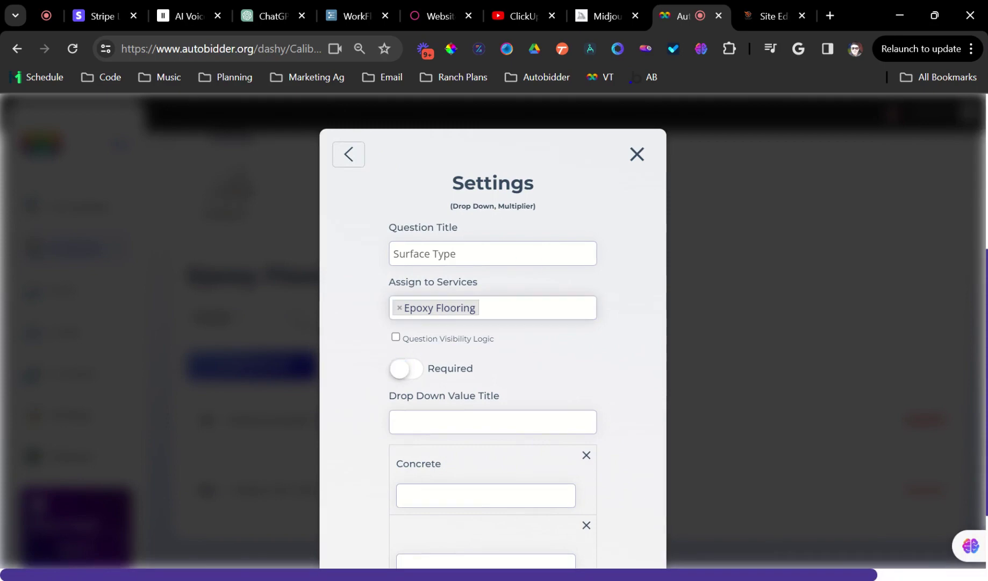
{"action": "left_click", "coordinate": [638, 154]}
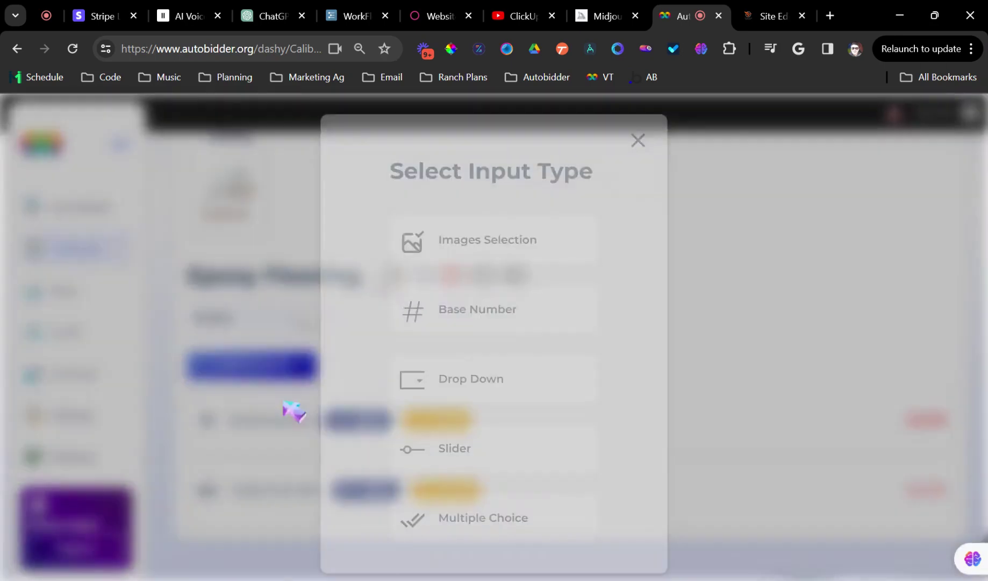
Start a new drop-down multiplier question, remove the leftover options, and retitle it 'Surface Condition'
{"action": "left_click", "coordinate": [299, 371]}
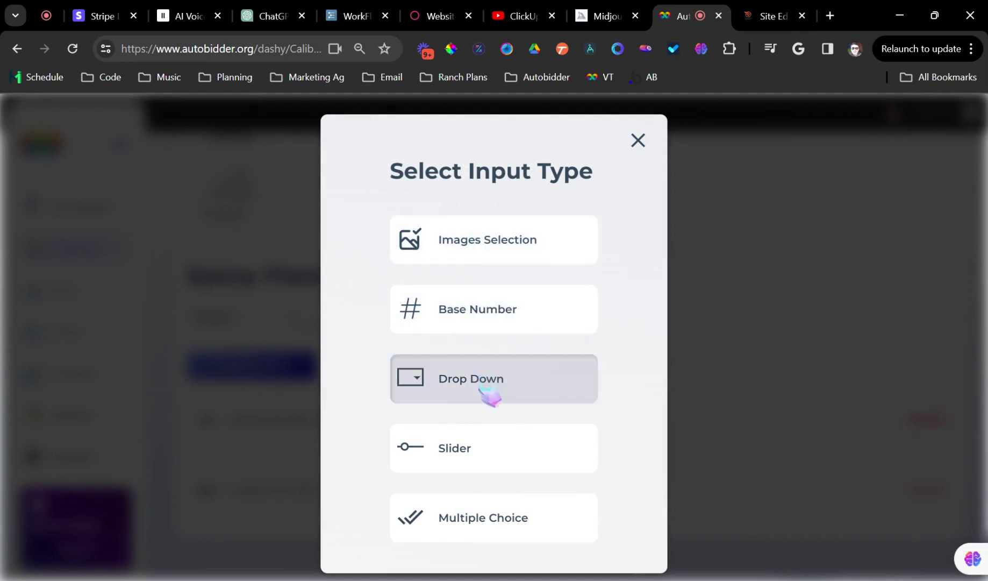
{"action": "left_click", "coordinate": [488, 362]}
{"action": "left_click", "coordinate": [454, 293]}
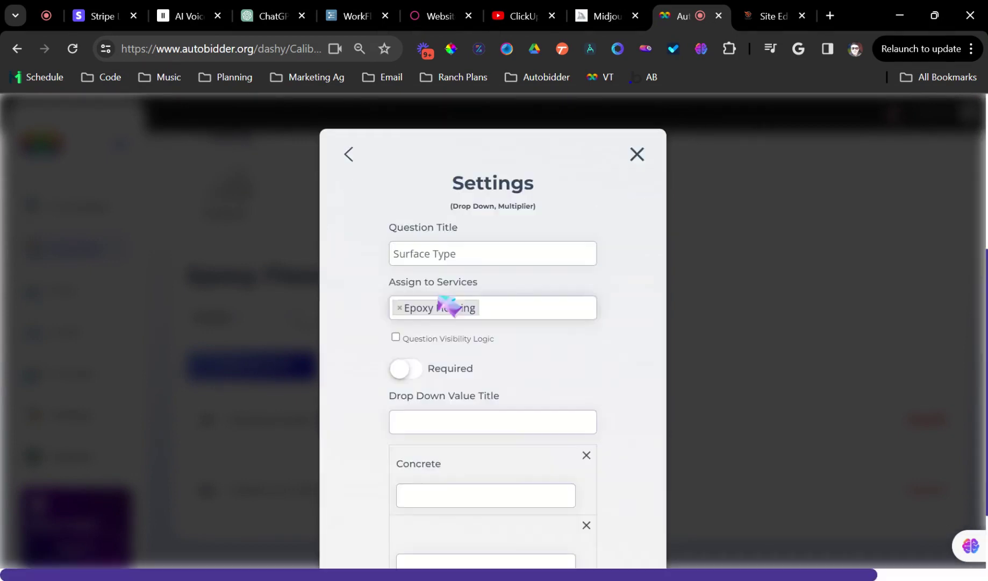
{"action": "left_click", "coordinate": [430, 253]}
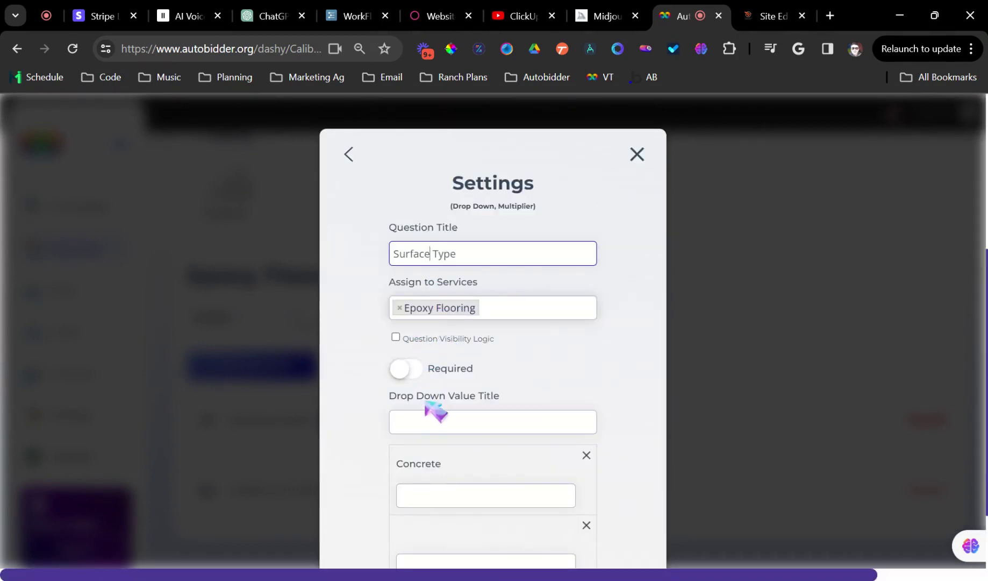
{"action": "left_click", "coordinate": [463, 422]}
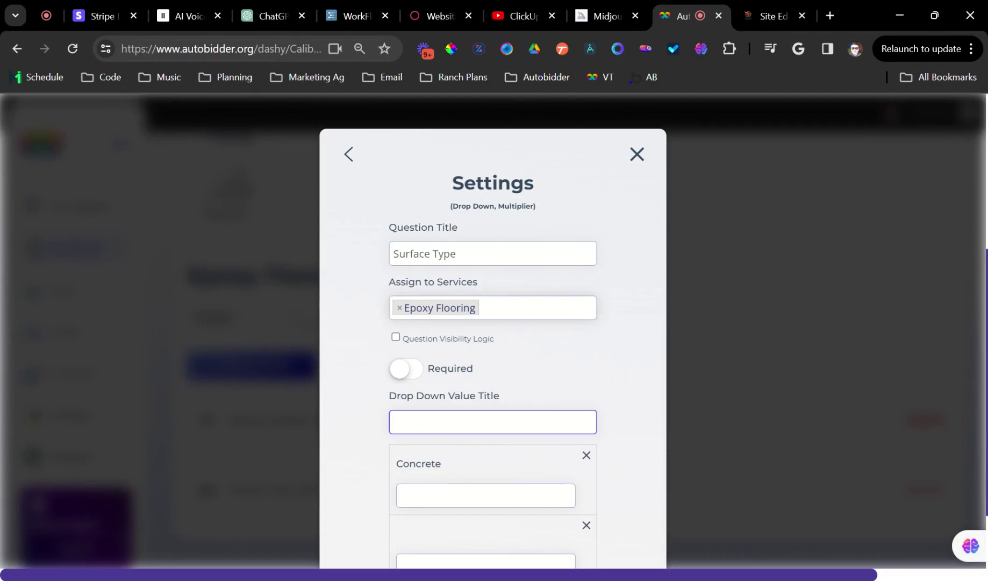
{"action": "scroll", "coordinate": [532, 454], "scroll_direction": "down", "scroll_amount": 2}
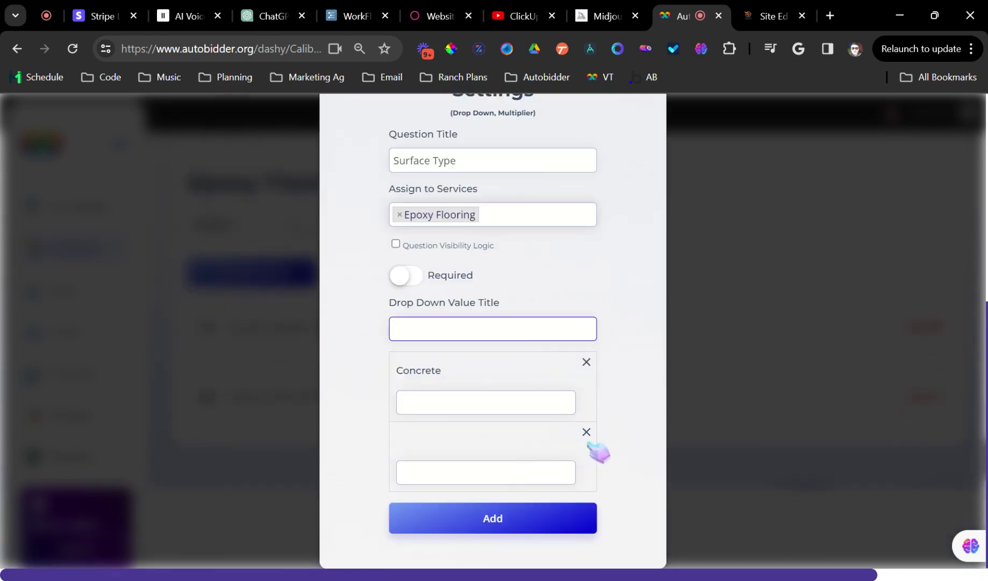
{"action": "left_click", "coordinate": [587, 432]}
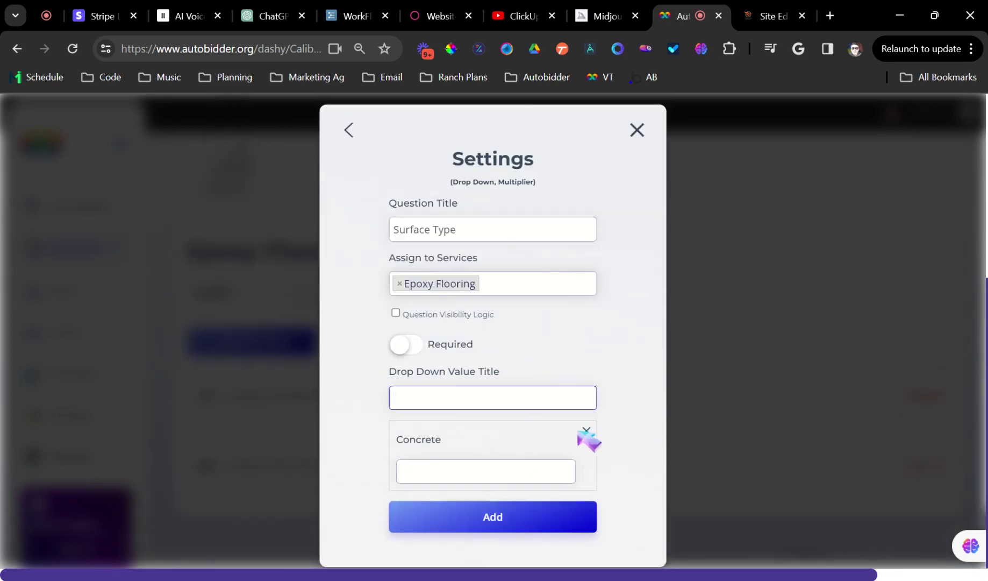
{"action": "left_click", "coordinate": [587, 431]}
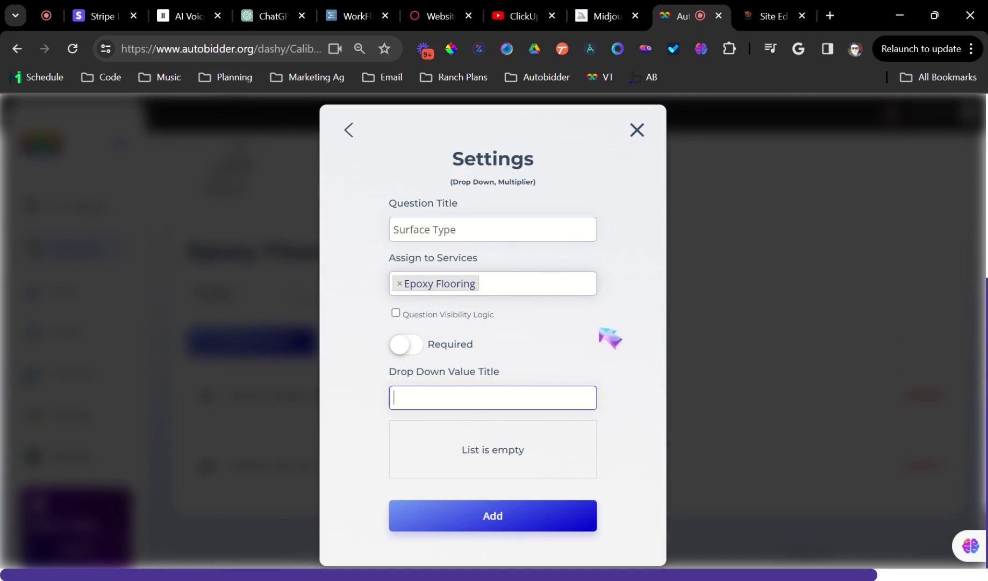
{"action": "double_click", "coordinate": [444, 229]}
{"action": "type", "text": "Condition"}
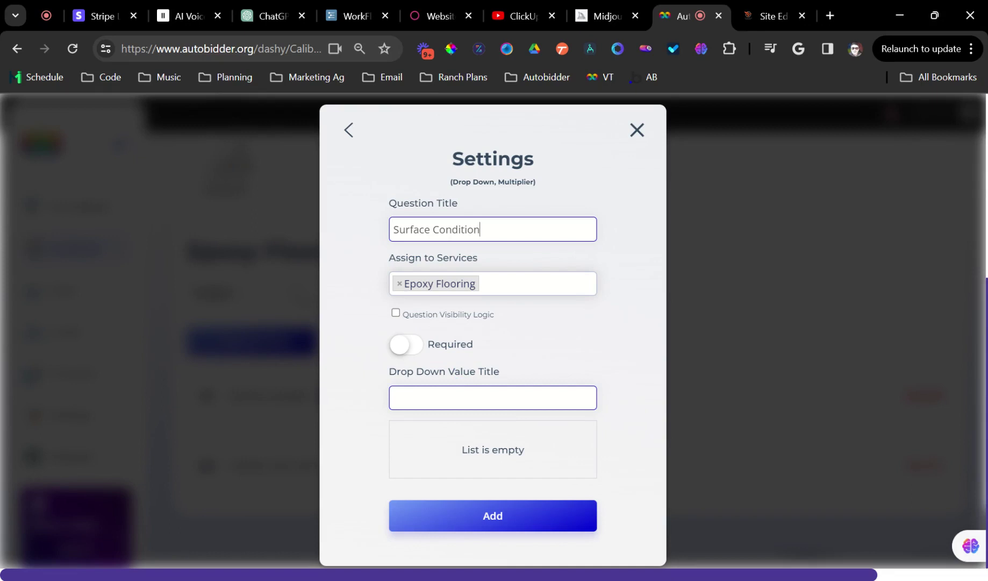
Add the options Great, Fair and Bad to the Surface Condition drop-down
{"action": "left_click", "coordinate": [508, 398]}
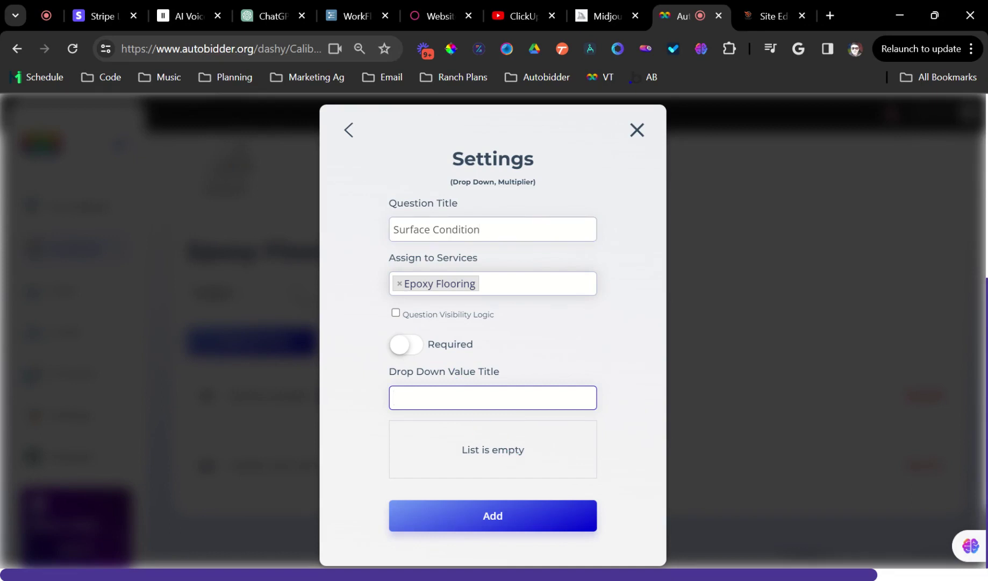
{"action": "type", "text": "Great 9"}
{"action": "key", "text": "Return"}
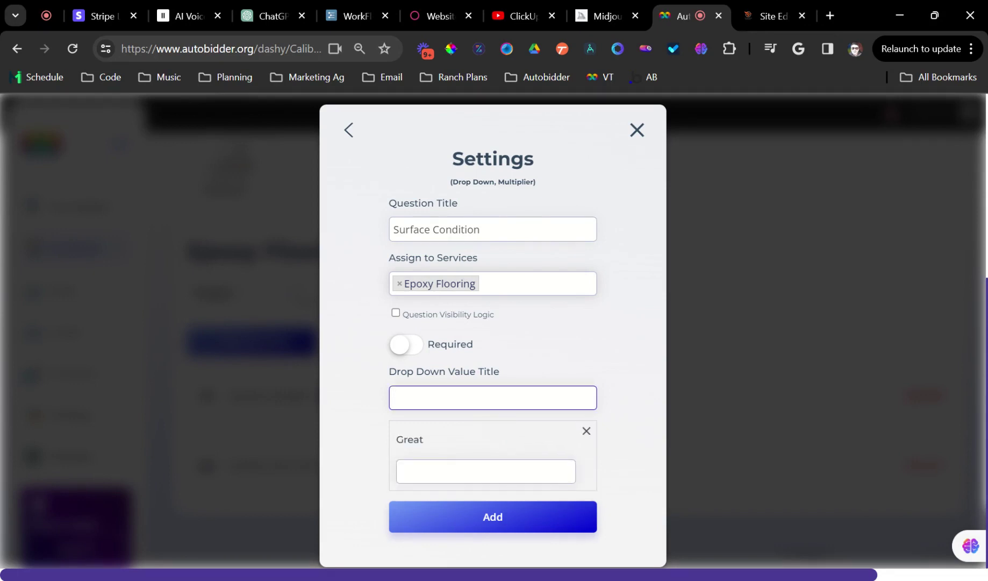
{"action": "type", "text": "Fair"}
{"action": "key", "text": "Return"}
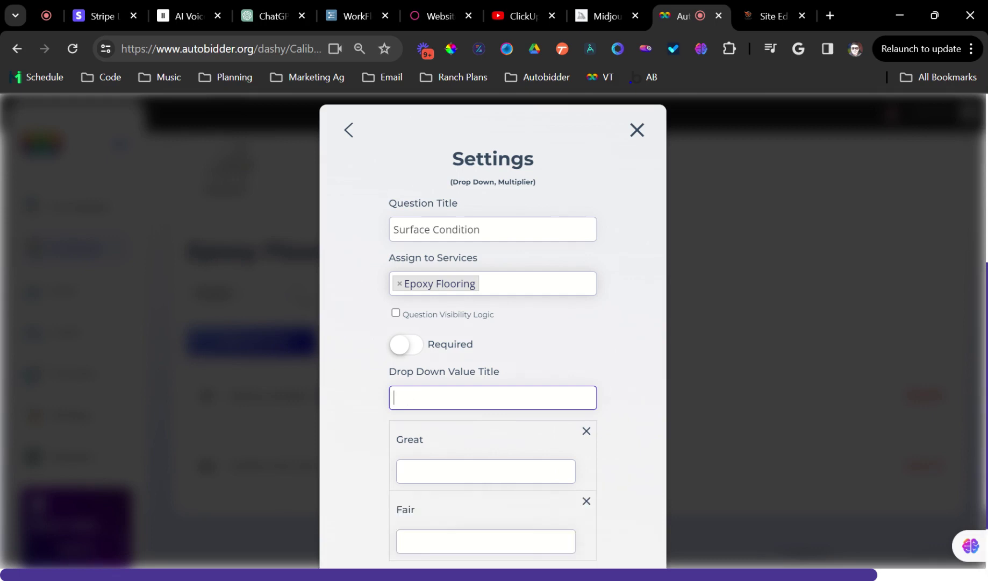
{"action": "type", "text": "Bad"}
{"action": "key", "text": "Return"}
{"action": "scroll", "coordinate": [529, 436], "scroll_direction": "down", "scroll_amount": 3}
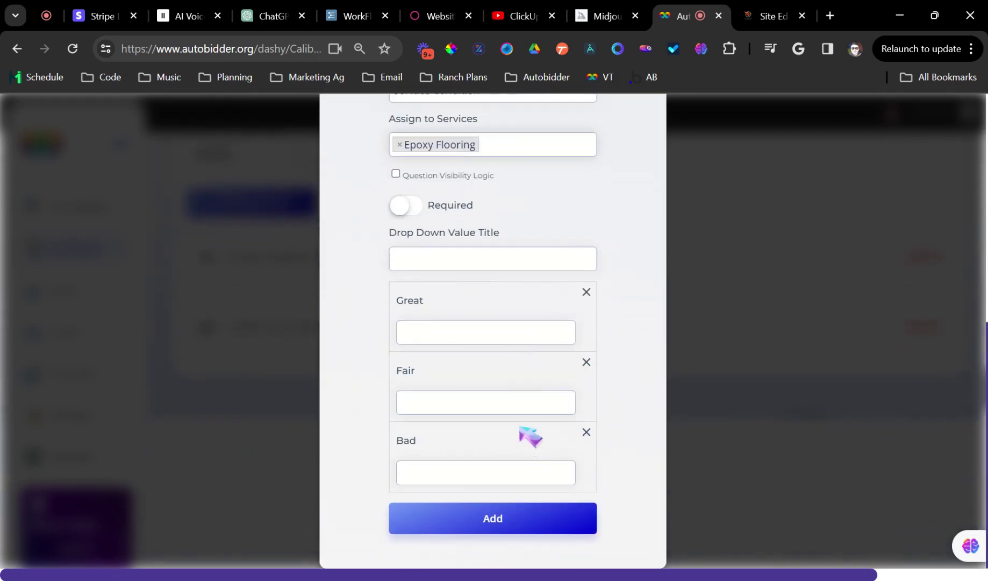
Set multipliers Great 1, Fair 1.12, Bad 1.45 and save the question
{"action": "left_click", "coordinate": [500, 332]}
{"action": "type", "text": "1"}
{"action": "left_click", "coordinate": [494, 398]}
{"action": "type", "text": "1.1"}
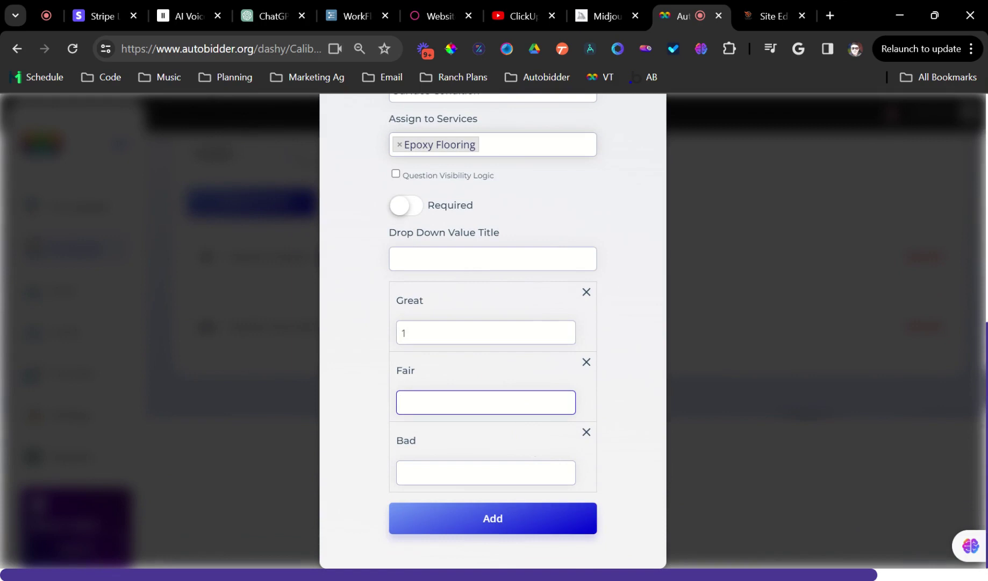
{"action": "type", "text": "2"}
{"action": "left_click", "coordinate": [471, 470]}
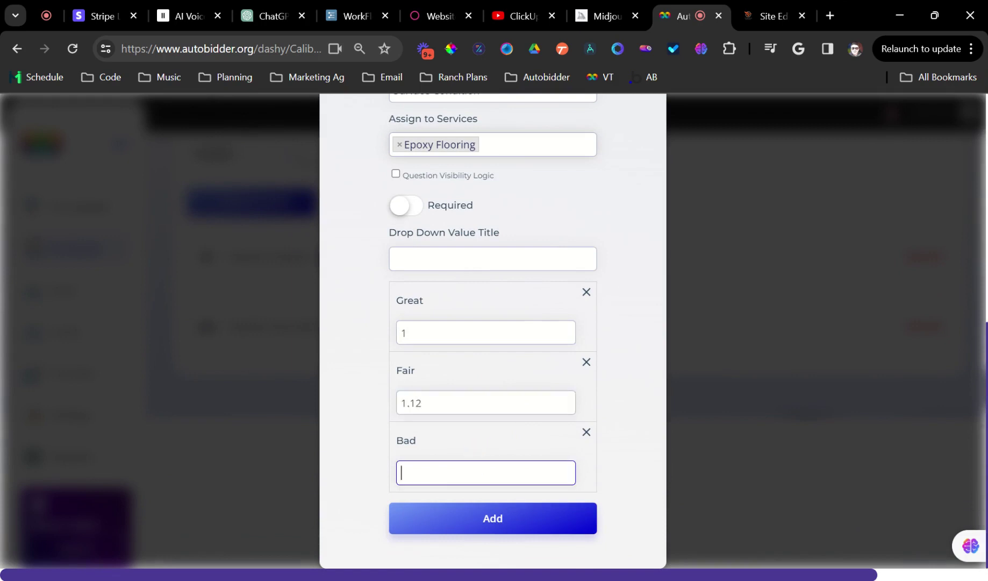
{"action": "type", "text": "1.45"}
{"action": "left_click", "coordinate": [462, 522]}
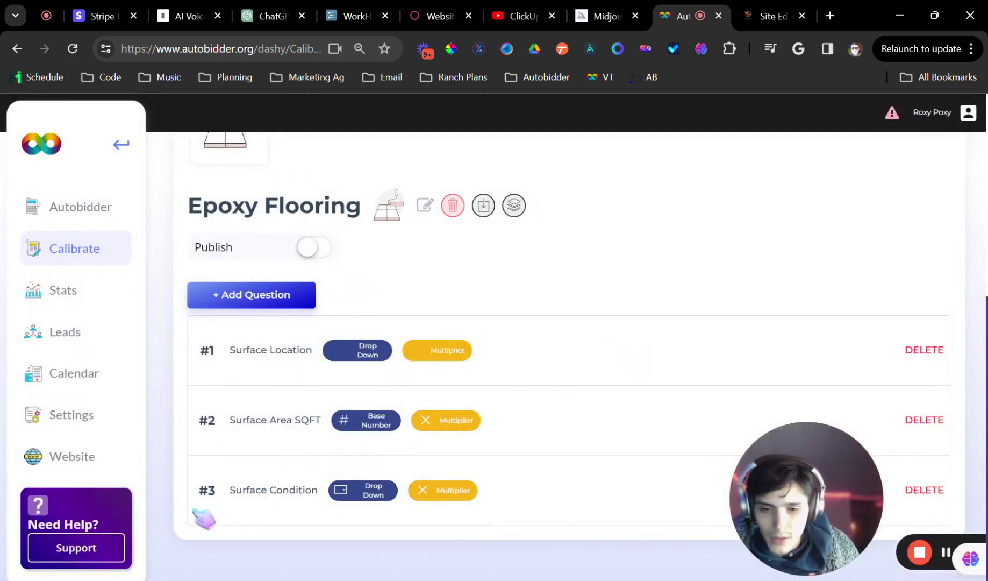
Expand the Surface Location options and set the Garage multiplier to 5.5
{"action": "left_click", "coordinate": [296, 443]}
{"action": "scroll", "coordinate": [344, 484], "scroll_direction": "down", "scroll_amount": 3}
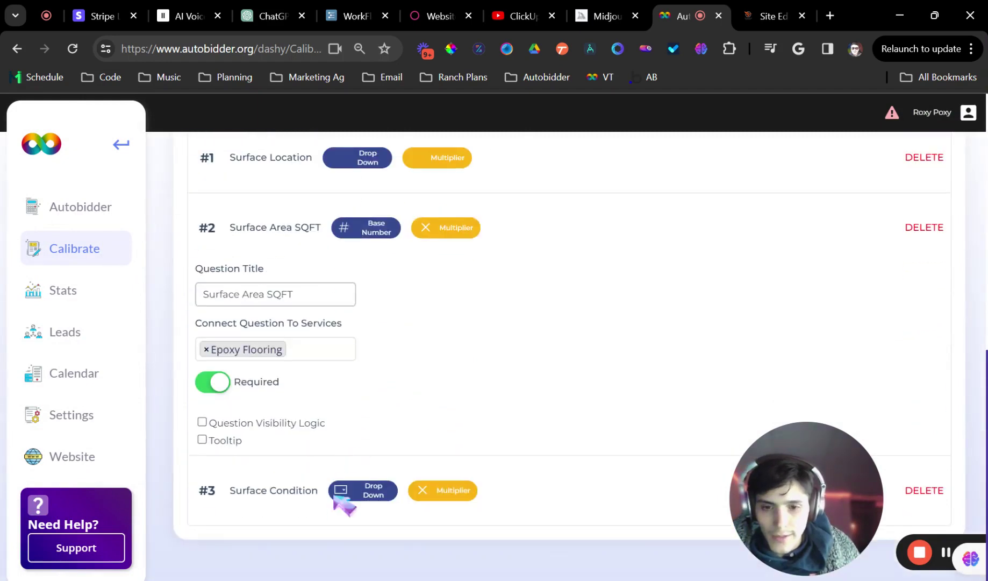
{"action": "left_click", "coordinate": [272, 491]}
{"action": "scroll", "coordinate": [355, 398], "scroll_direction": "down", "scroll_amount": 5}
{"action": "scroll", "coordinate": [377, 413], "scroll_direction": "up", "scroll_amount": 9}
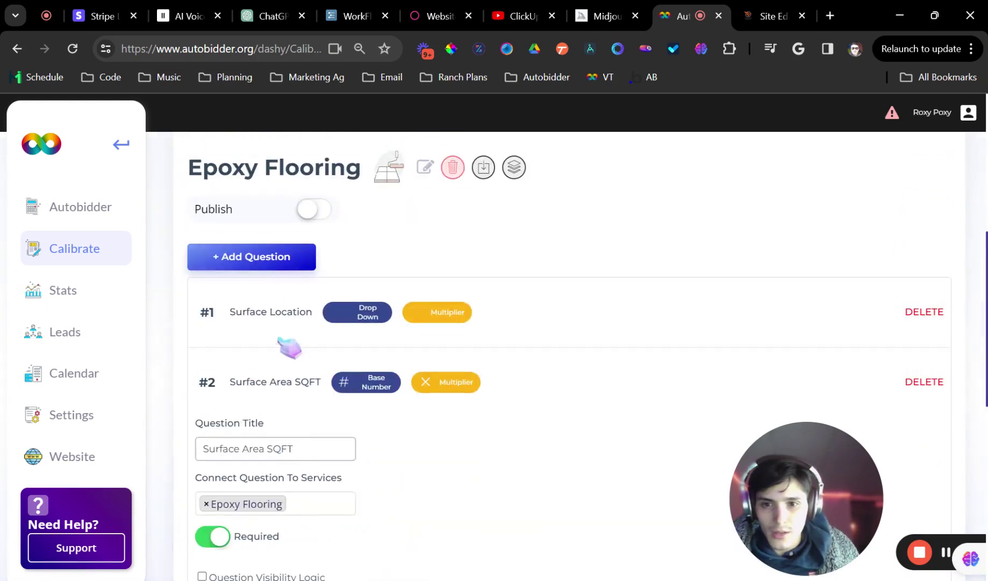
{"action": "left_click_drag", "start_coordinate": [237, 311], "coordinate": [246, 312]}
{"action": "left_click", "coordinate": [505, 453]}
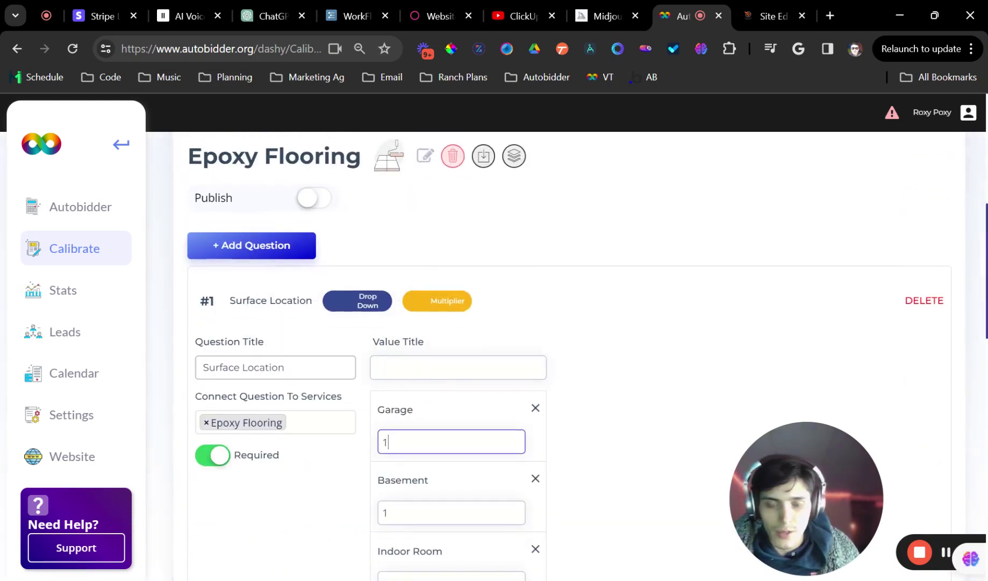
{"action": "scroll", "coordinate": [430, 441], "scroll_direction": "down", "scroll_amount": 4}
{"action": "key", "text": "BackSpace"}
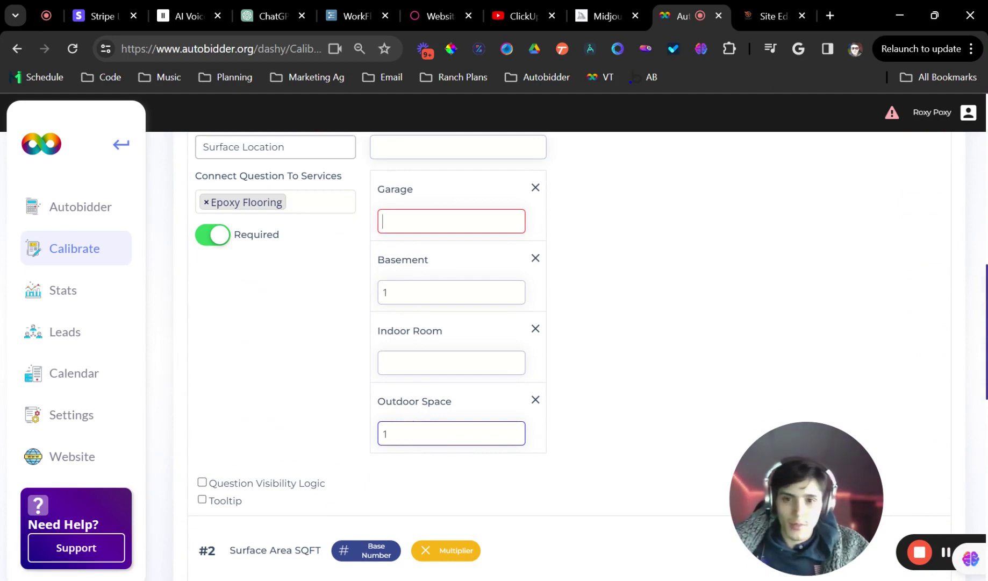
{"action": "type", "text": "5.5"}
Set the Basement, Indoor Room and Outdoor Space multipliers to 6, 7 and 4.5
{"action": "left_click", "coordinate": [382, 297]}
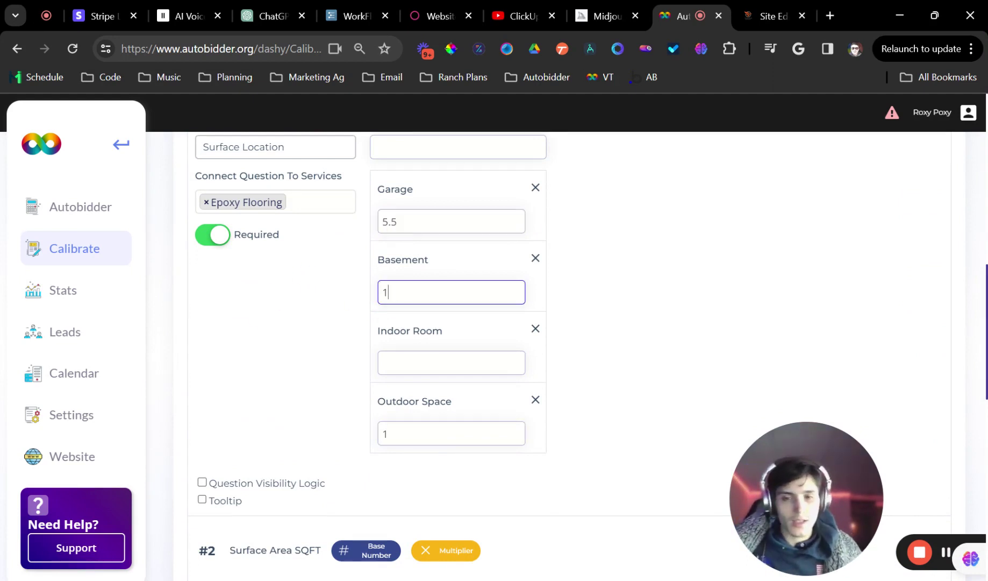
{"action": "key", "text": "BackSpace"}
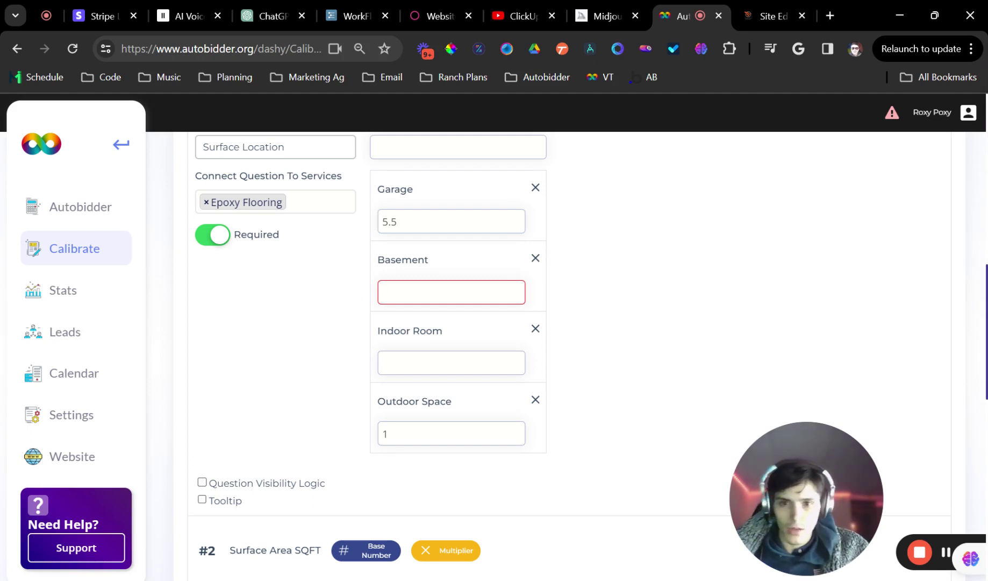
{"action": "type", "text": "6"}
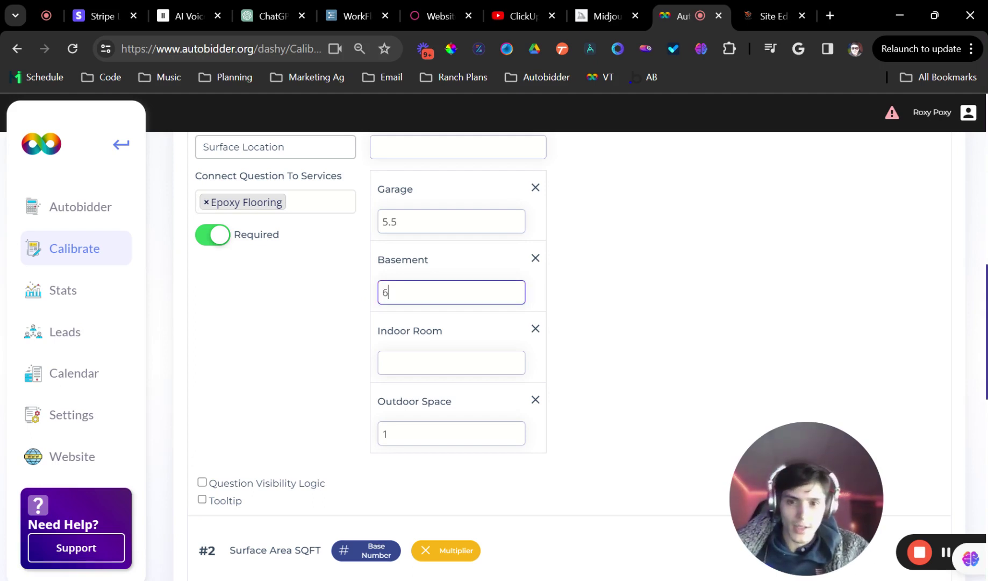
{"action": "left_click", "coordinate": [445, 361]}
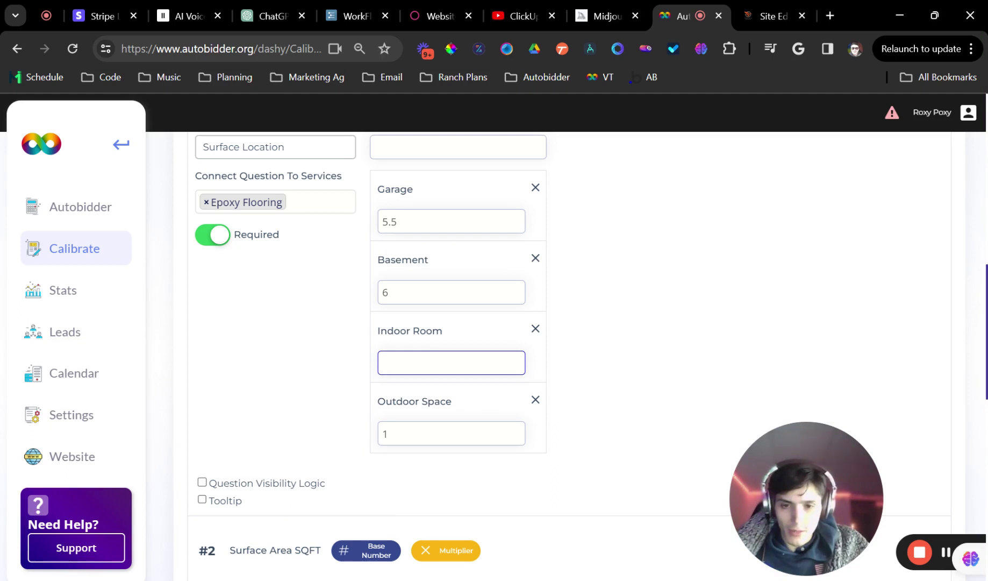
{"action": "type", "text": "7"}
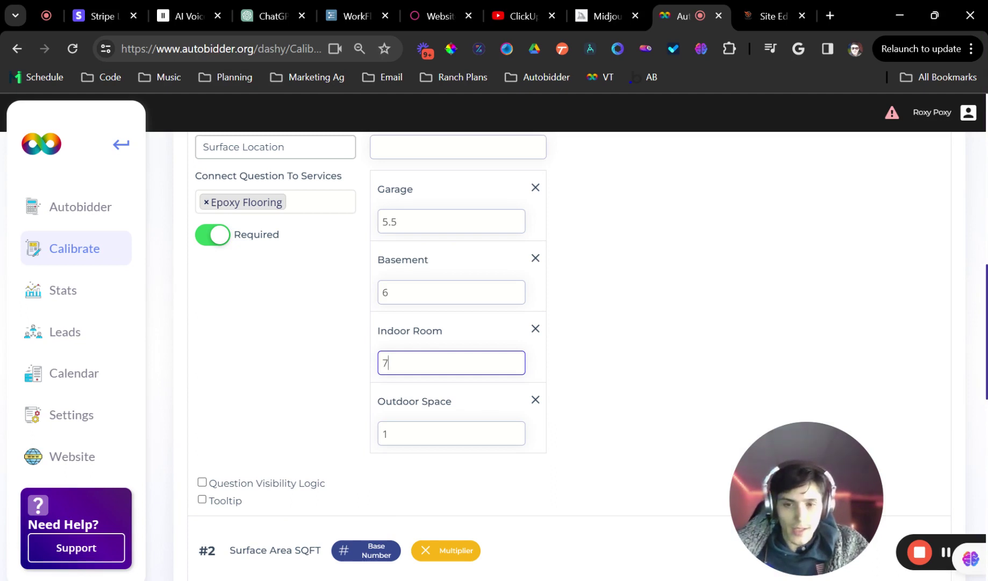
{"action": "left_click", "coordinate": [452, 434]}
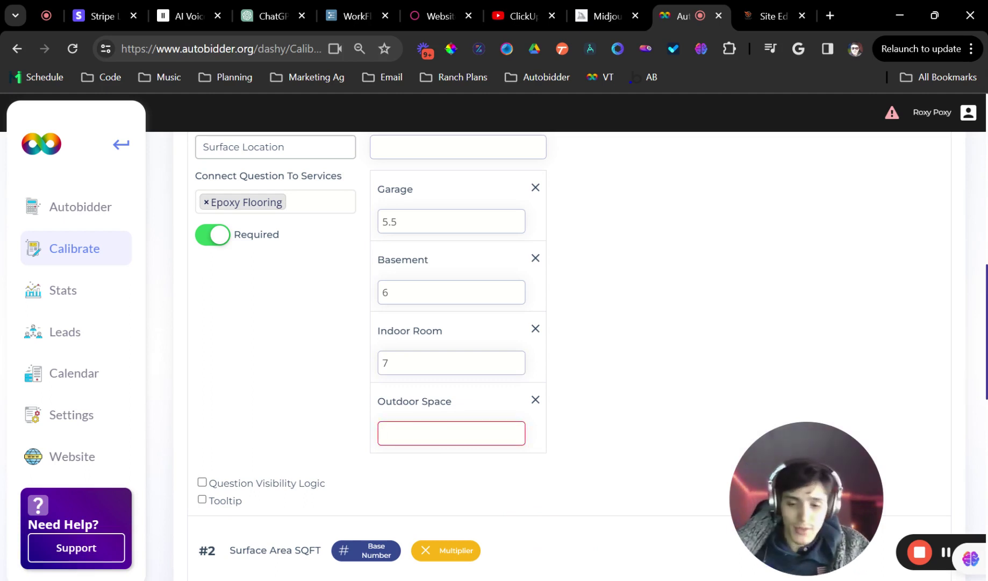
{"action": "type", "text": "4.5"}
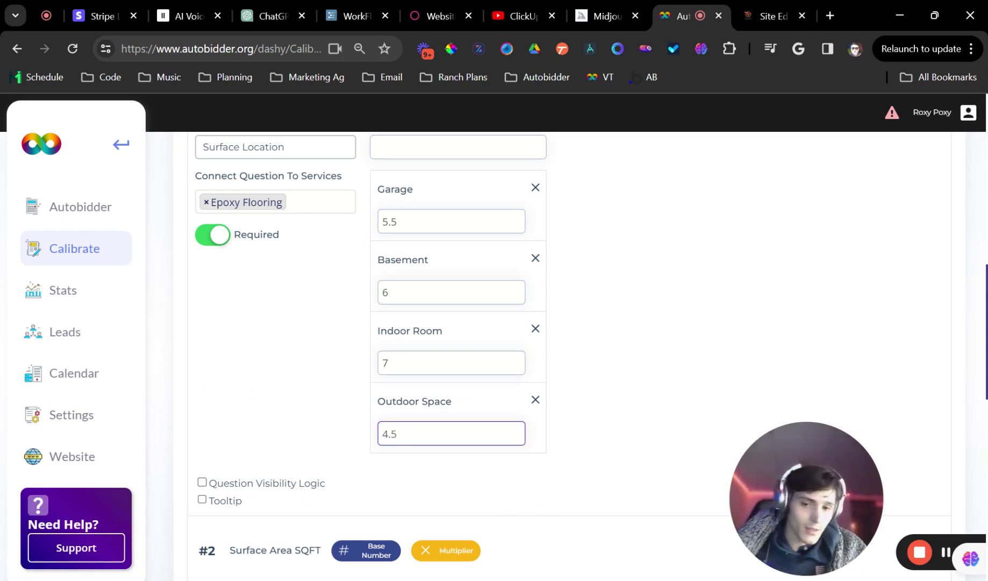
Collapse the Surface Location, Surface Area SQFT and Surface Condition question cards
{"action": "scroll", "coordinate": [420, 265], "scroll_direction": "up", "scroll_amount": 2}
{"action": "left_click", "coordinate": [586, 180]}
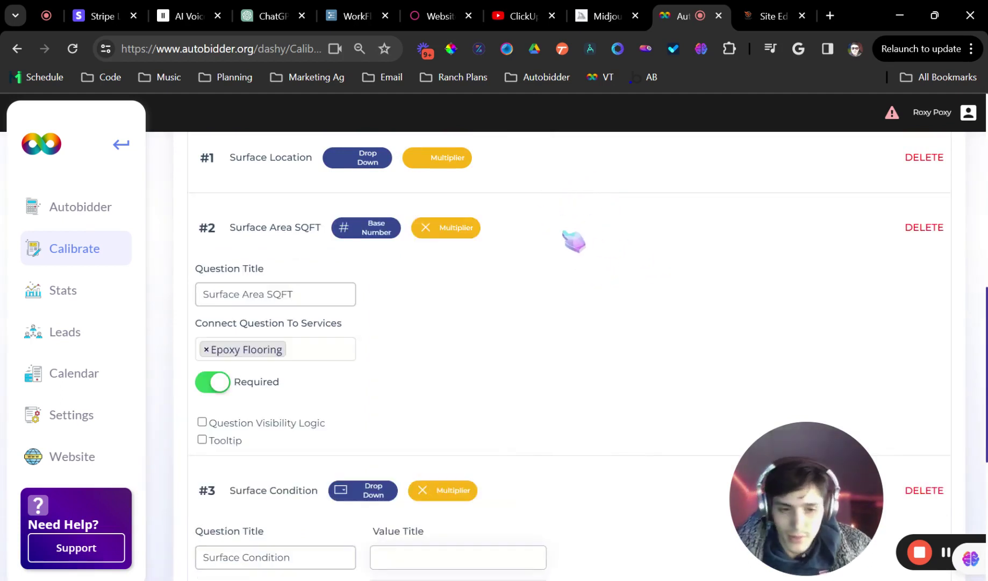
{"action": "left_click", "coordinate": [578, 241]}
{"action": "left_click", "coordinate": [599, 264]}
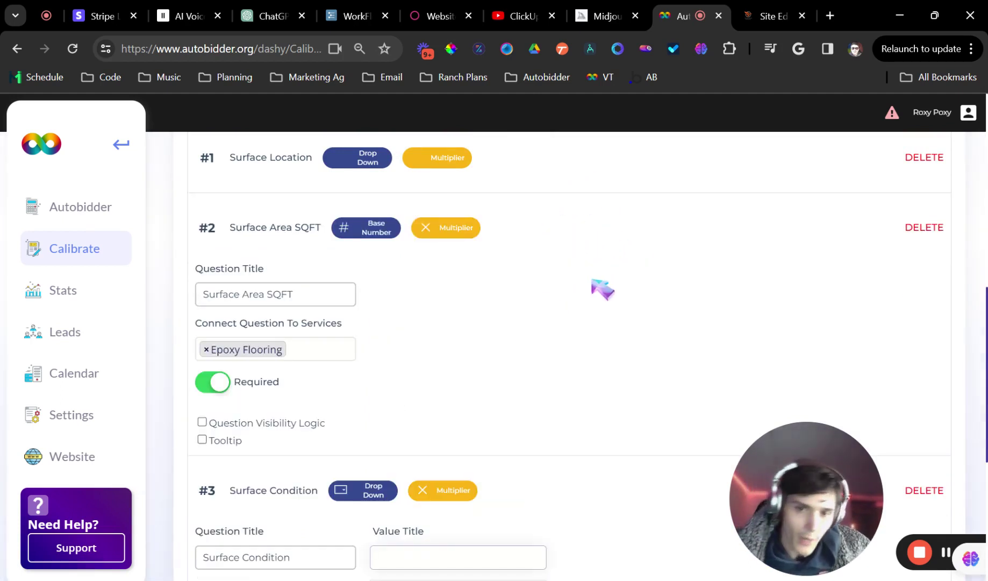
{"action": "left_click", "coordinate": [571, 242]}
{"action": "left_click", "coordinate": [559, 285]}
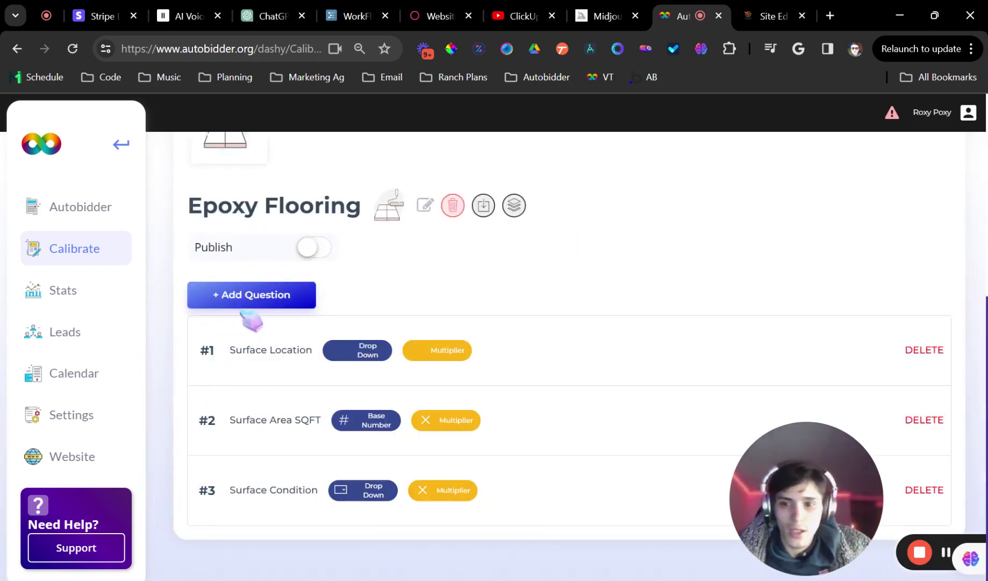
Create a required Images Selection multiplier question 'Epoxy Type' assigned to Epoxy Flooring
{"action": "left_click", "coordinate": [254, 291]}
{"action": "left_click", "coordinate": [508, 253]}
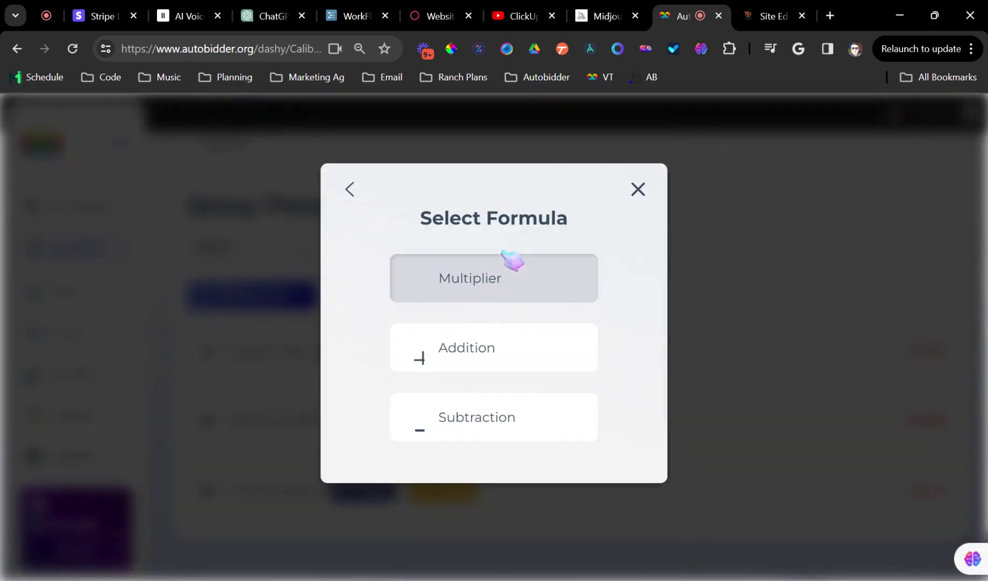
{"action": "left_click", "coordinate": [451, 277]}
{"action": "left_click", "coordinate": [433, 250]}
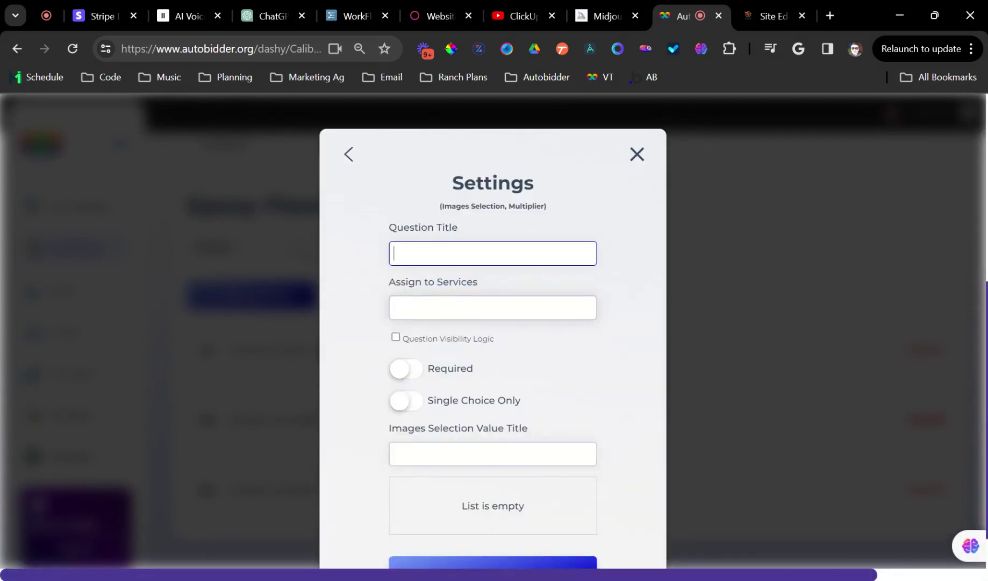
{"action": "type", "text": "Epoxy Type"}
{"action": "left_click", "coordinate": [407, 368]}
{"action": "left_click", "coordinate": [415, 308]}
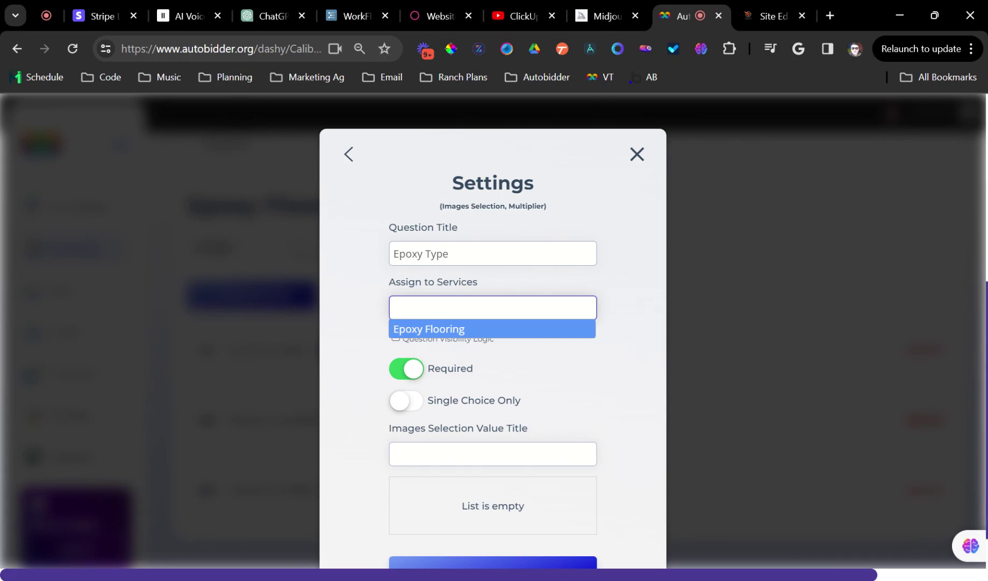
{"action": "left_click", "coordinate": [453, 331]}
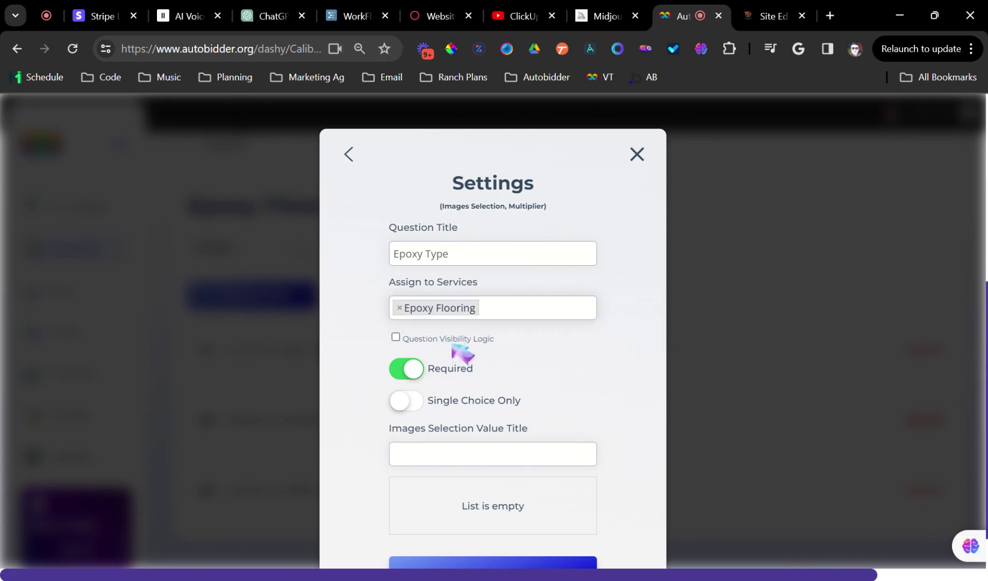
Make it single choice and add image options Flaked, Solid Color and Metallic
{"action": "left_click", "coordinate": [416, 453]}
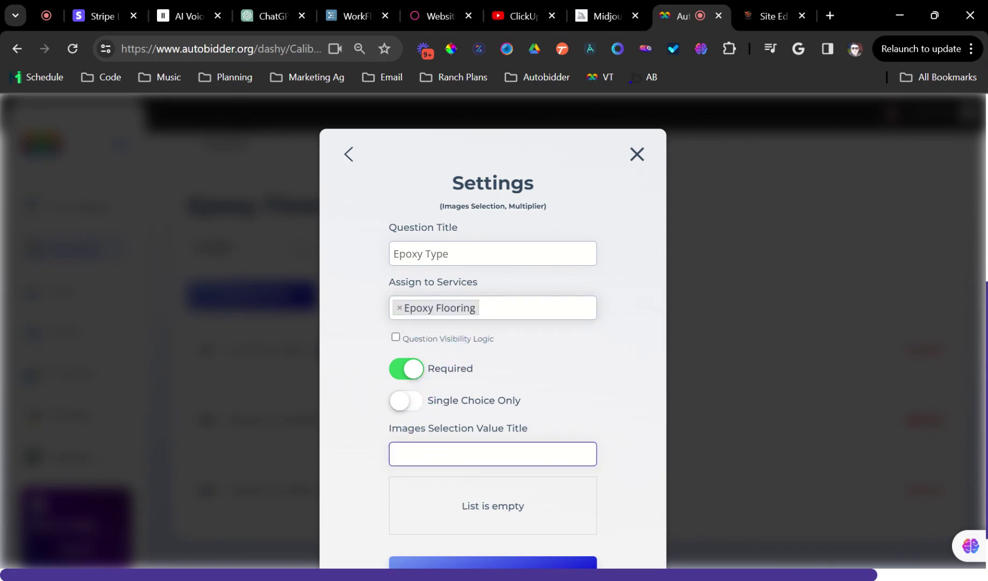
{"action": "left_click", "coordinate": [409, 401]}
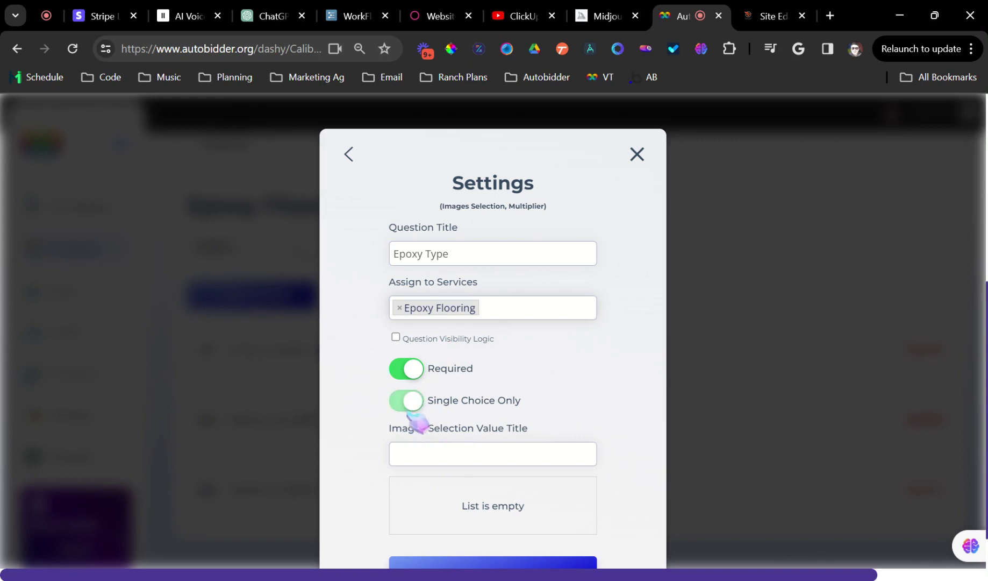
{"action": "scroll", "coordinate": [451, 434], "scroll_direction": "down", "scroll_amount": 1}
{"action": "left_click", "coordinate": [480, 400]}
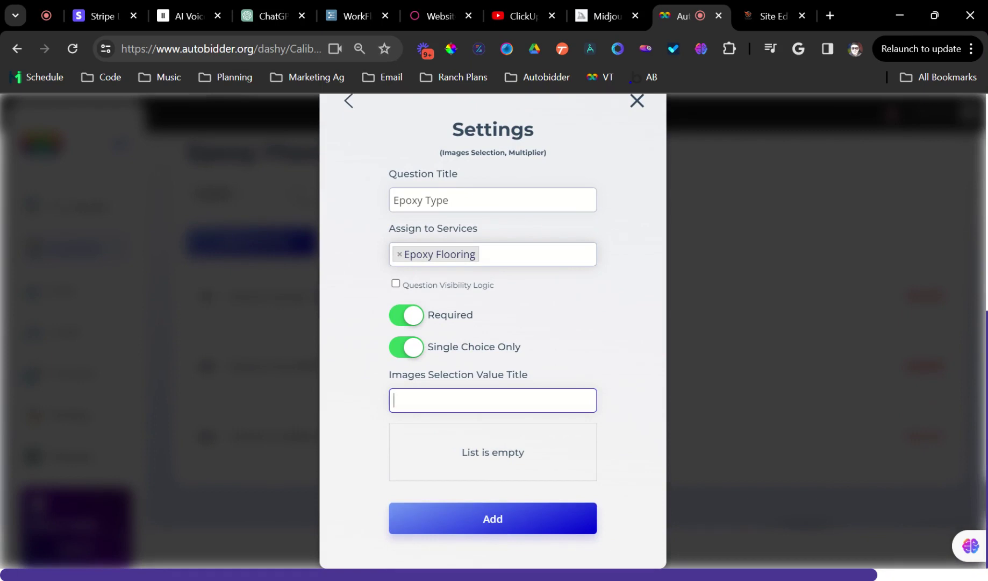
{"action": "type", "text": "Flask"}
{"action": "key", "text": "BackSpace"}
{"action": "key", "text": "BackSpace"}
{"action": "type", "text": "ked"}
{"action": "key", "text": "Return"}
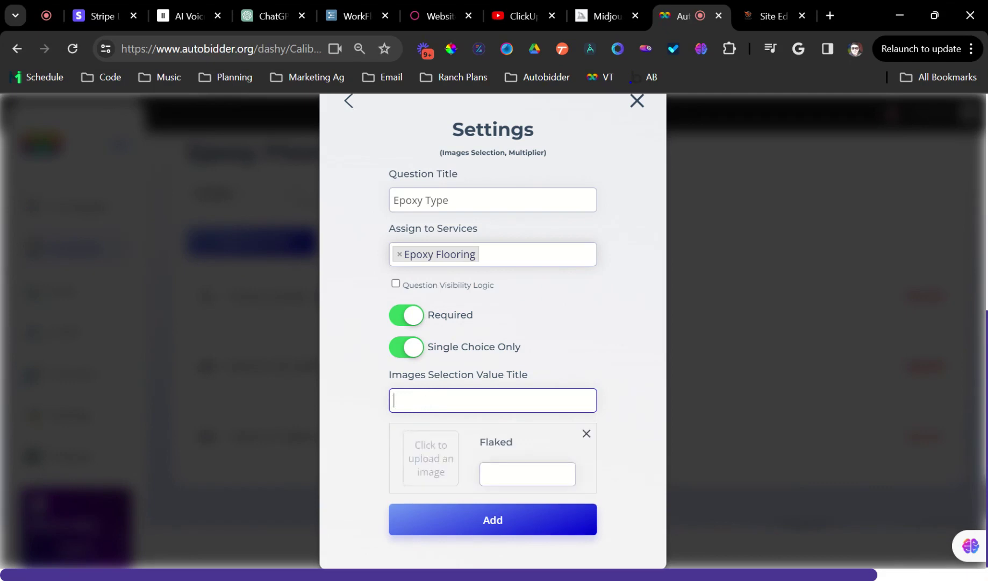
{"action": "type", "text": "Solid Color"}
{"action": "key", "text": "Return"}
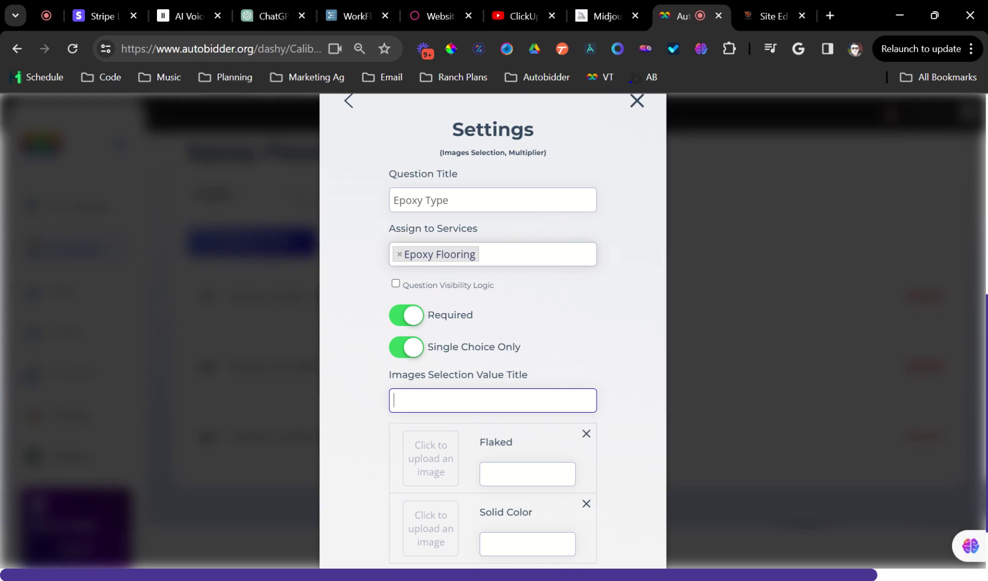
{"action": "type", "text": "Met"}
{"action": "type", "text": "t"}
{"action": "type", "text": "allic"}
{"action": "key", "text": "Return"}
Give each of the three options a value of 1 and save the question
{"action": "scroll", "coordinate": [657, 286], "scroll_direction": "down", "scroll_amount": 3}
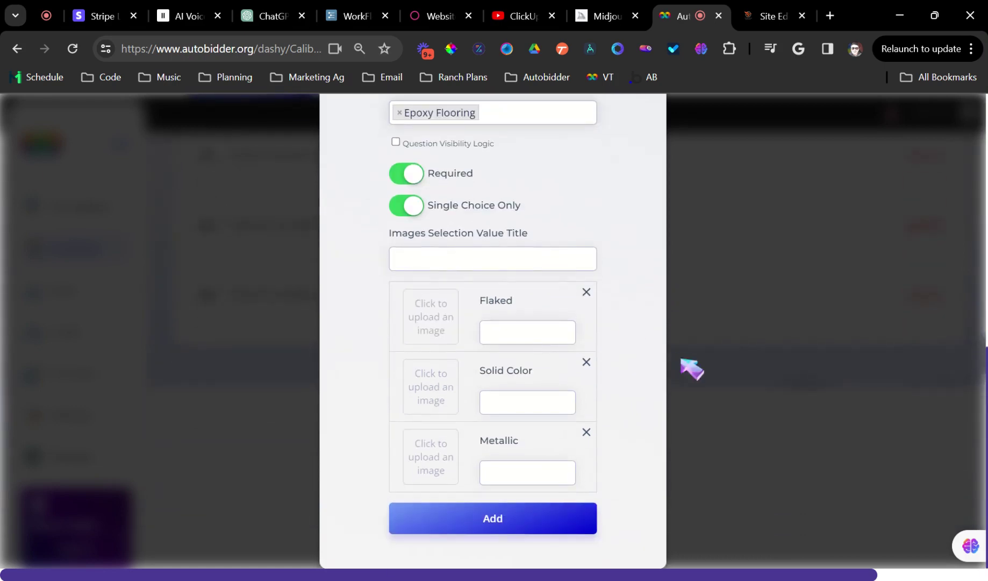
{"action": "left_click", "coordinate": [530, 333]}
{"action": "type", "text": "1"}
{"action": "left_click", "coordinate": [529, 401]}
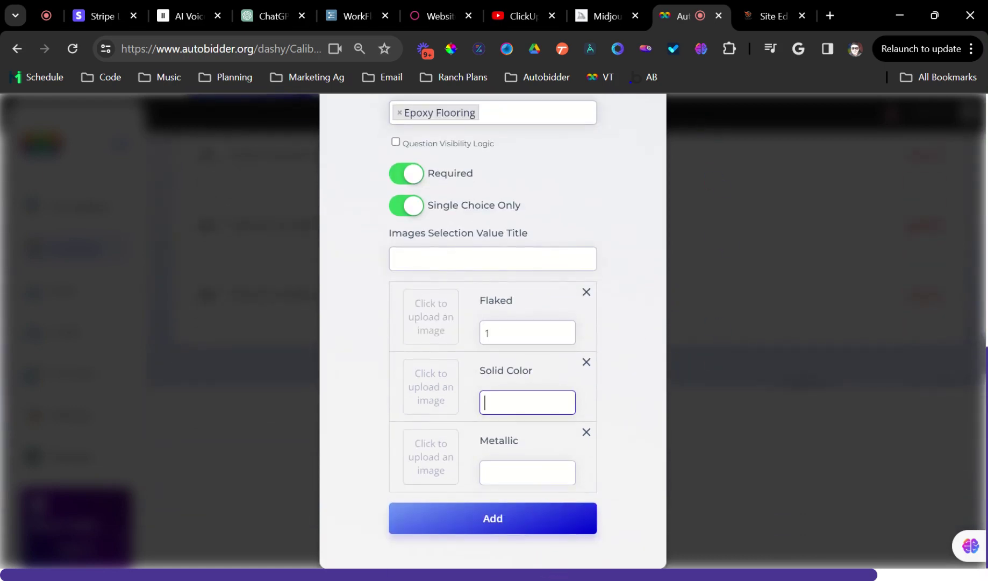
{"action": "type", "text": "1"}
{"action": "left_click", "coordinate": [530, 472]}
{"action": "type", "text": "1"}
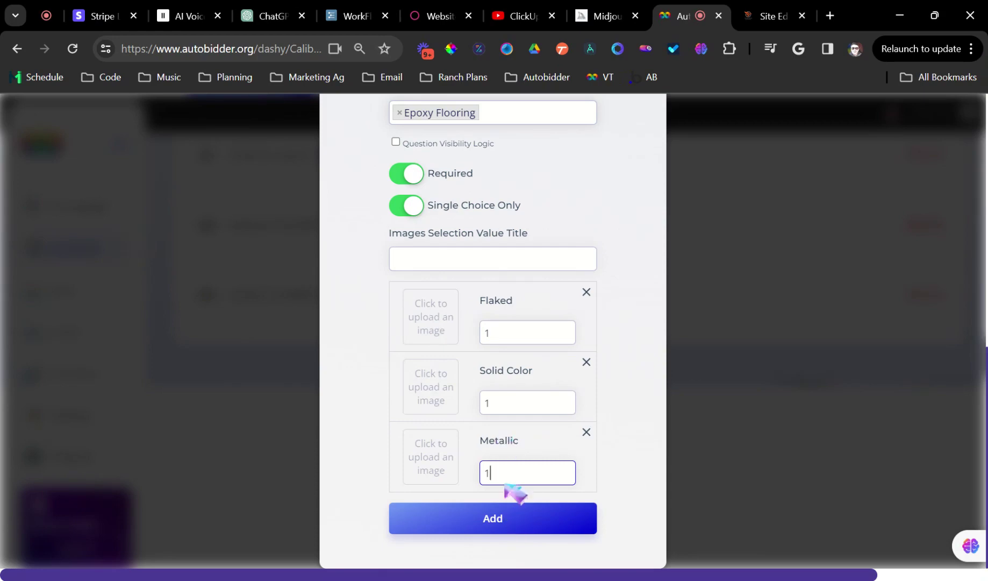
{"action": "left_click", "coordinate": [516, 531]}
{"action": "scroll", "coordinate": [503, 489], "scroll_direction": "down", "scroll_amount": 1}
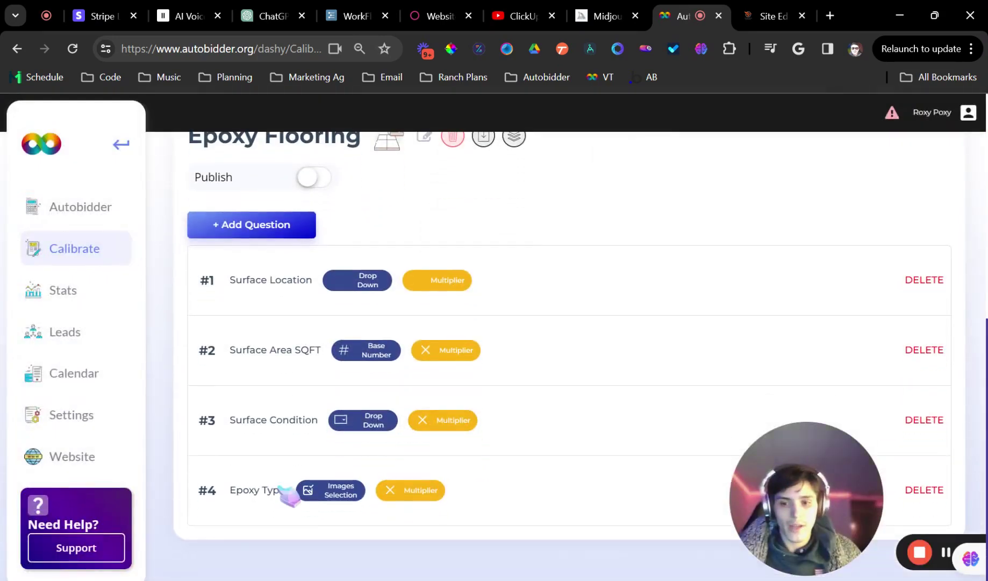
{"action": "scroll", "coordinate": [538, 346], "scroll_direction": "down", "scroll_amount": 5}
In the Midjourney gallery, view a bright garage floor image's details and close it
{"action": "left_click", "coordinate": [608, 15]}
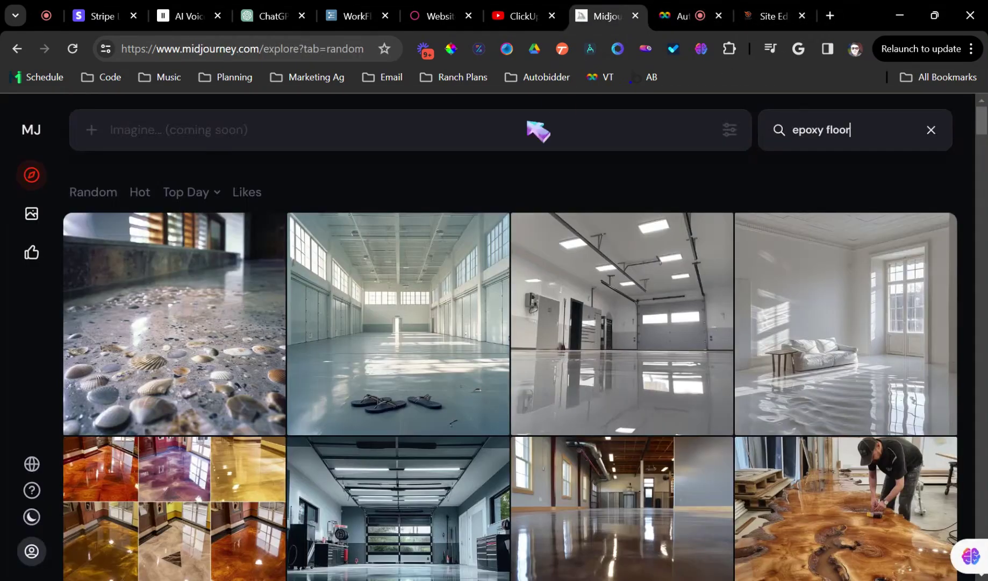
{"action": "scroll", "coordinate": [619, 468], "scroll_direction": "down", "scroll_amount": 3}
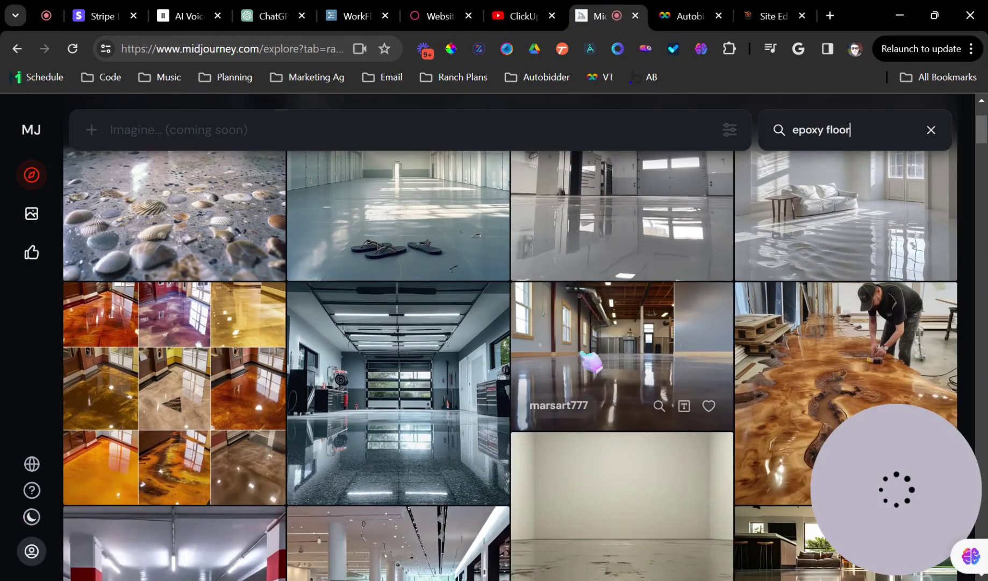
{"action": "scroll", "coordinate": [592, 365], "scroll_direction": "up", "scroll_amount": 2}
{"action": "scroll", "coordinate": [590, 361], "scroll_direction": "up", "scroll_amount": 1}
{"action": "left_click", "coordinate": [578, 364]}
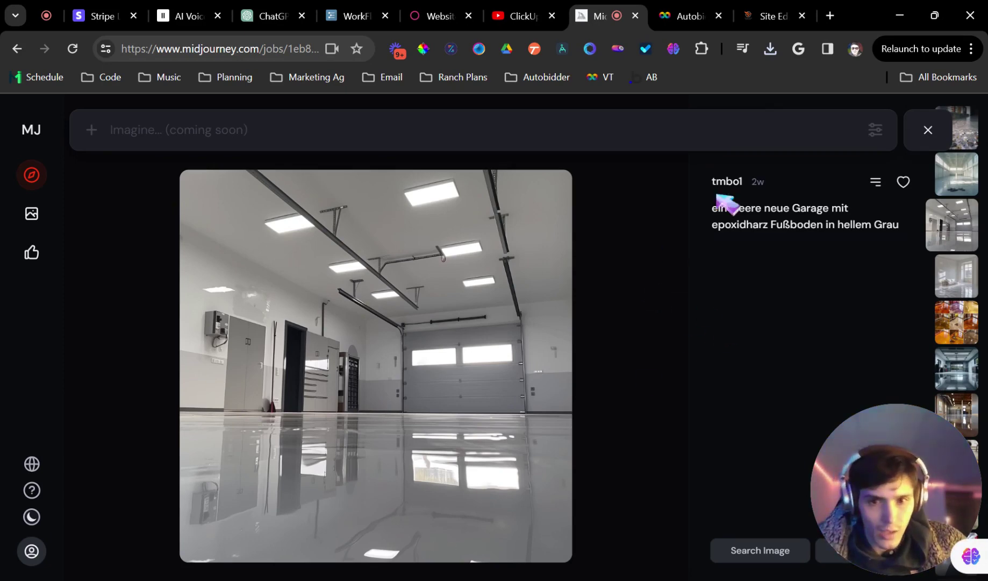
{"action": "left_click", "coordinate": [928, 130]}
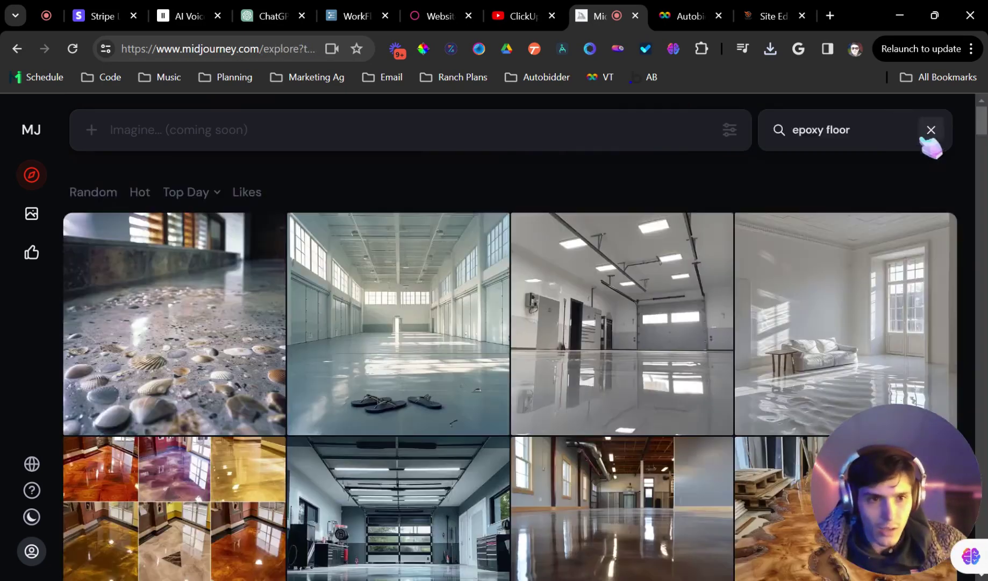
Refine the search to 'flaked epoxy floor' and open a glossy garage floor image
{"action": "left_click", "coordinate": [793, 130]}
{"action": "type", "text": "flaked"}
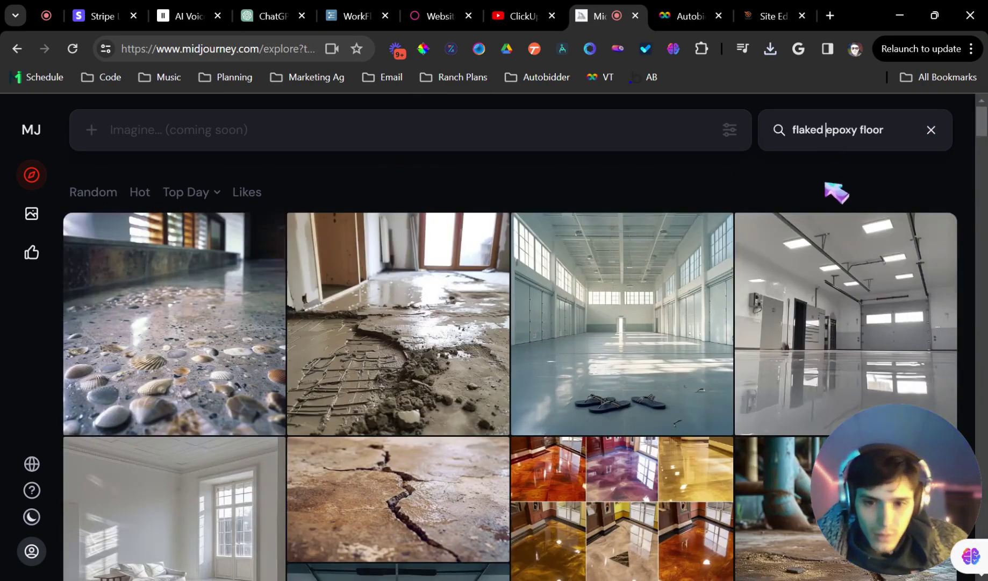
{"action": "scroll", "coordinate": [699, 253], "scroll_direction": "down", "scroll_amount": 4}
{"action": "scroll", "coordinate": [673, 330], "scroll_direction": "down", "scroll_amount": 3}
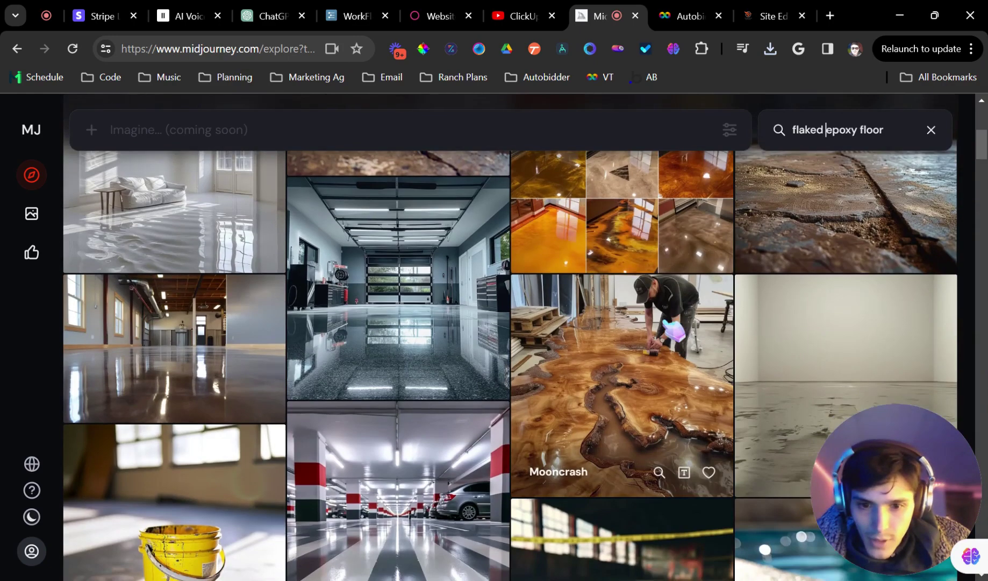
{"action": "left_click", "coordinate": [409, 339]}
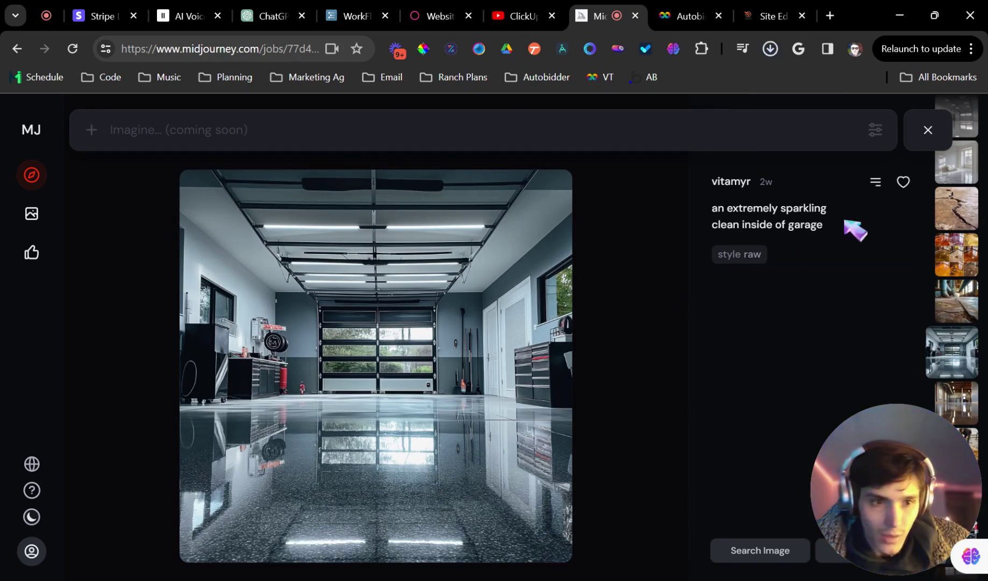
Close the image and change the search word to 'metallic', scrolling the results
{"action": "left_click", "coordinate": [928, 129]}
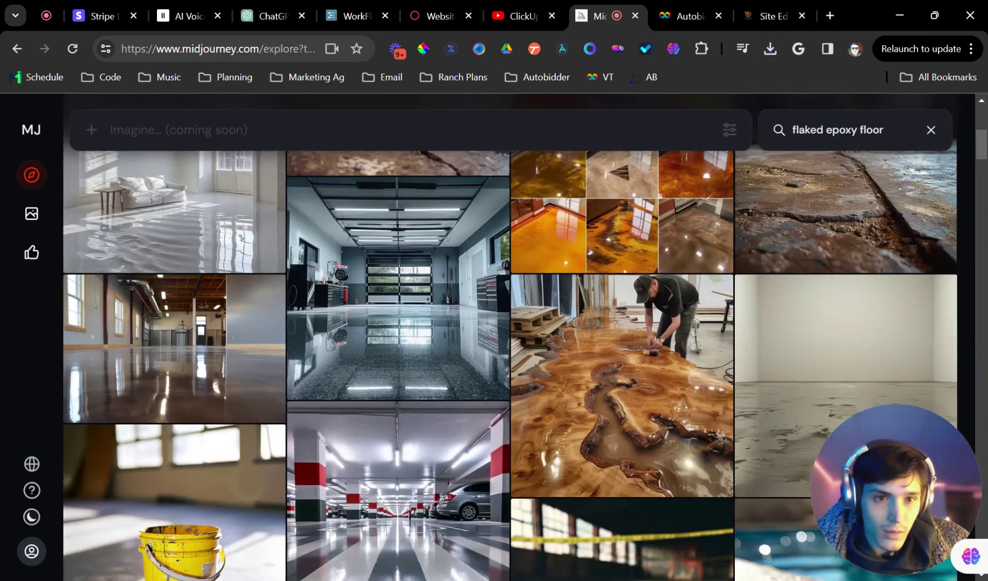
{"action": "type", "text": "metia"}
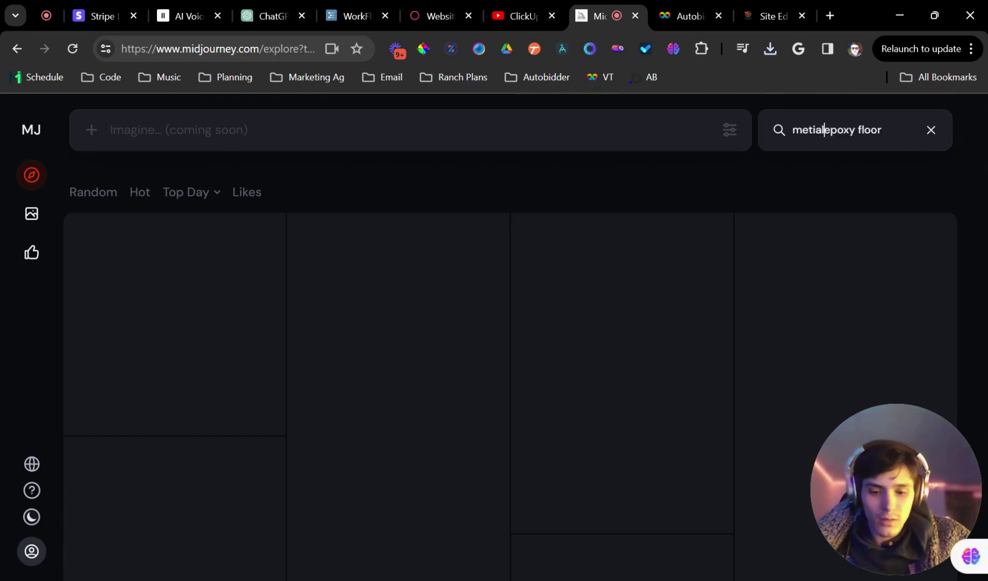
{"action": "type", "text": "llic"}
{"action": "double_click", "coordinate": [805, 130]}
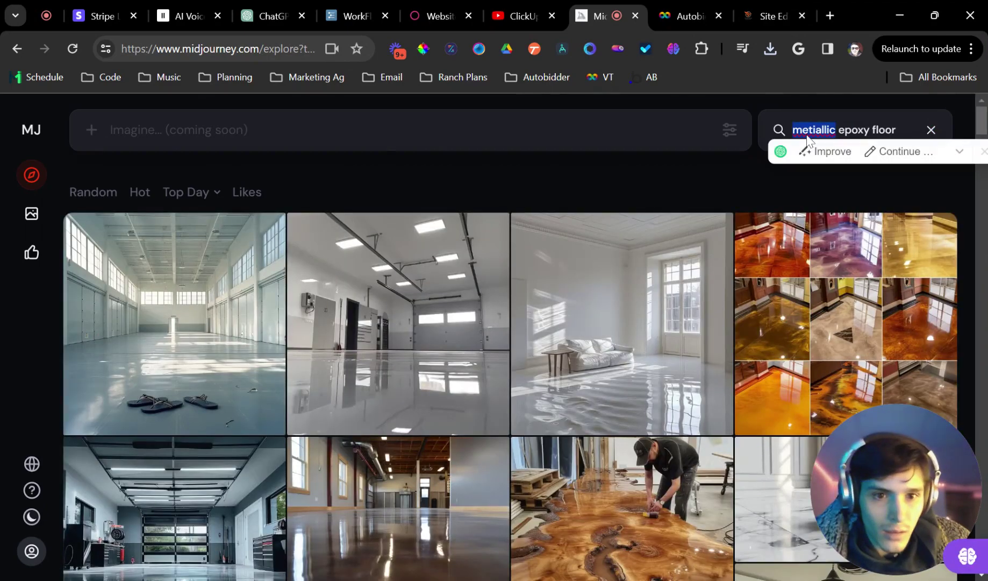
{"action": "type", "text": "metallic"}
{"action": "scroll", "coordinate": [673, 430], "scroll_direction": "down", "scroll_amount": 4}
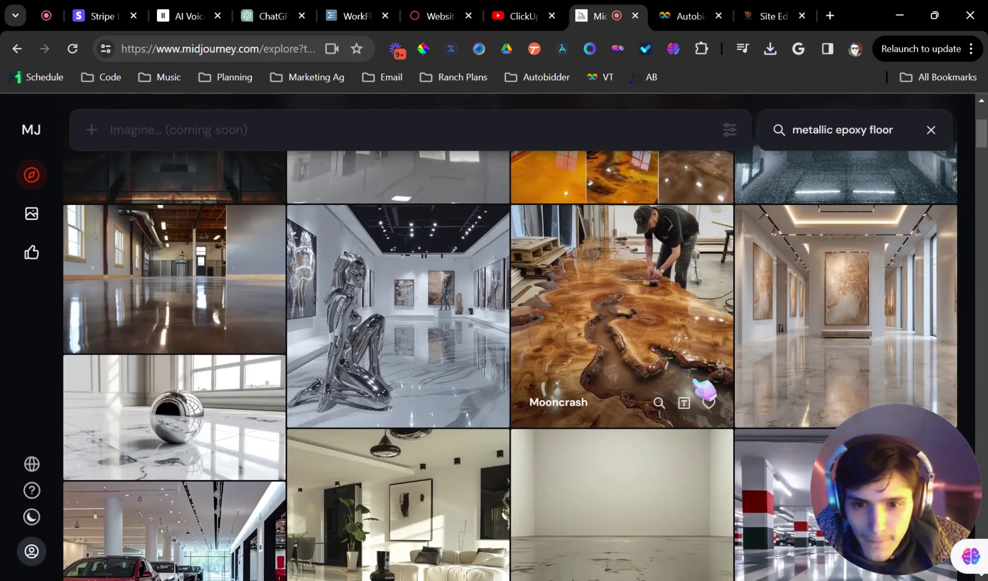
{"action": "scroll", "coordinate": [598, 401], "scroll_direction": "down", "scroll_amount": 2}
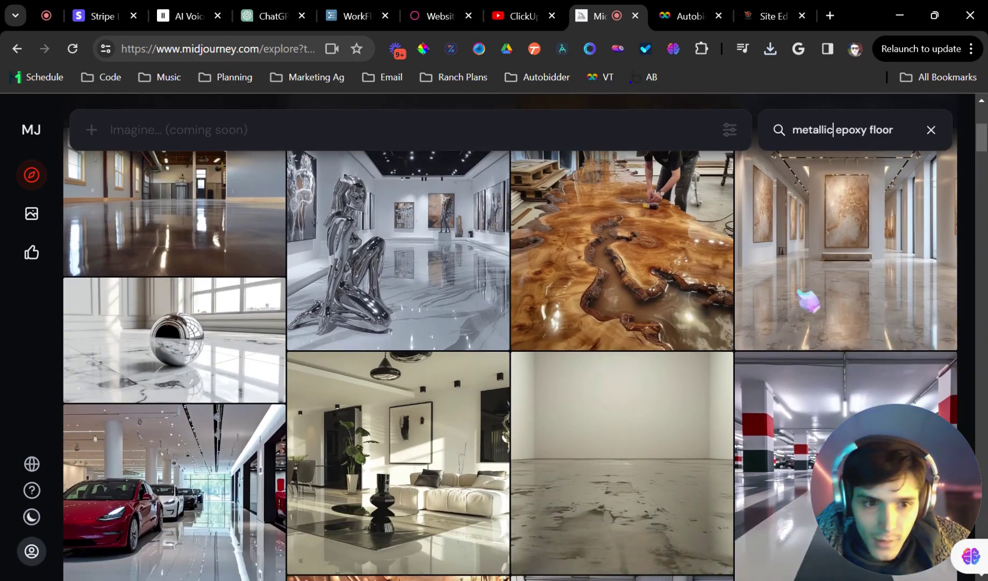
{"action": "scroll", "coordinate": [805, 267], "scroll_direction": "down", "scroll_amount": 2}
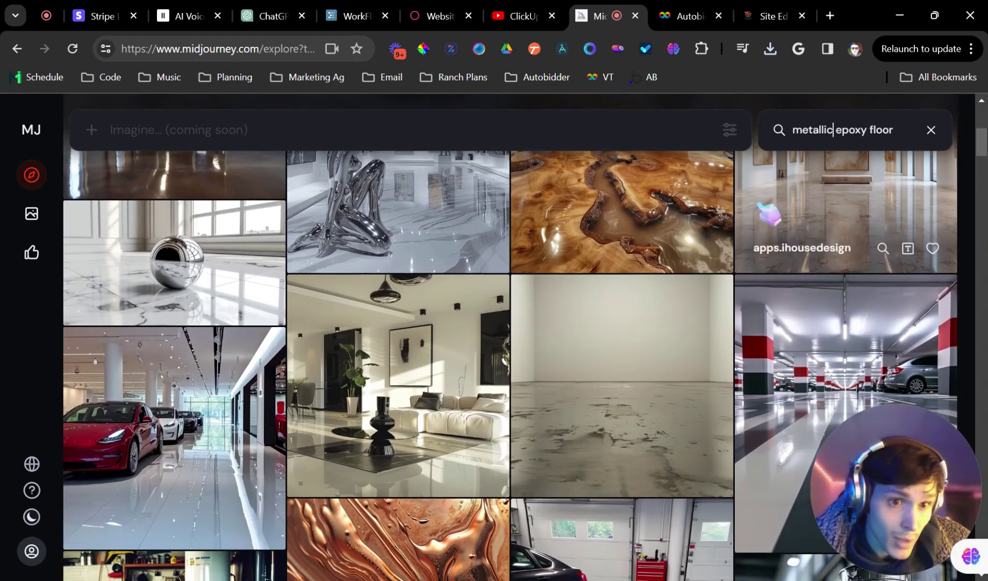
Inspect the marble-floored and dark car garage images, then keep browsing metallic results
{"action": "left_click", "coordinate": [759, 206]}
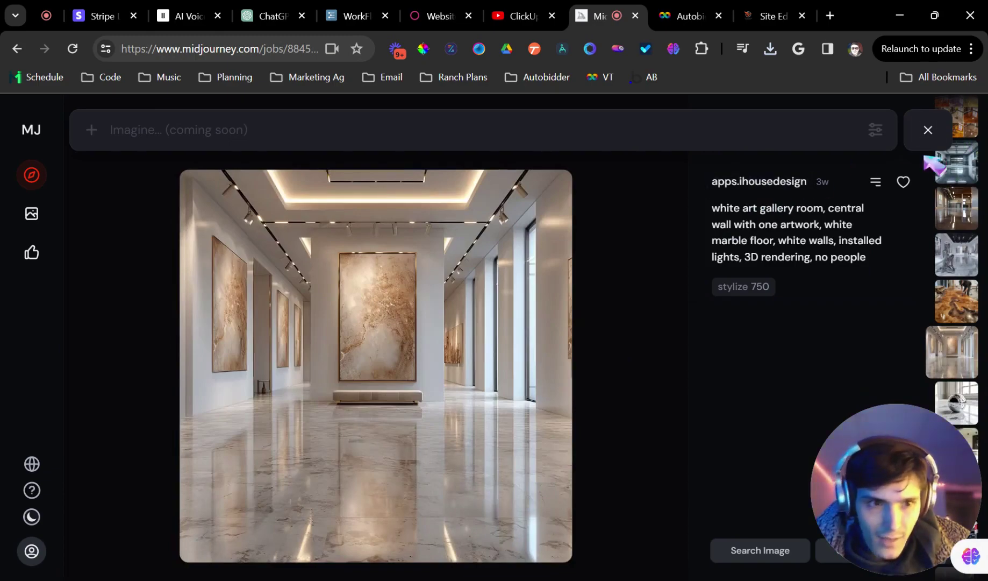
{"action": "left_click", "coordinate": [928, 130]}
{"action": "scroll", "coordinate": [657, 232], "scroll_direction": "down", "scroll_amount": 5}
{"action": "scroll", "coordinate": [706, 307], "scroll_direction": "down", "scroll_amount": 4}
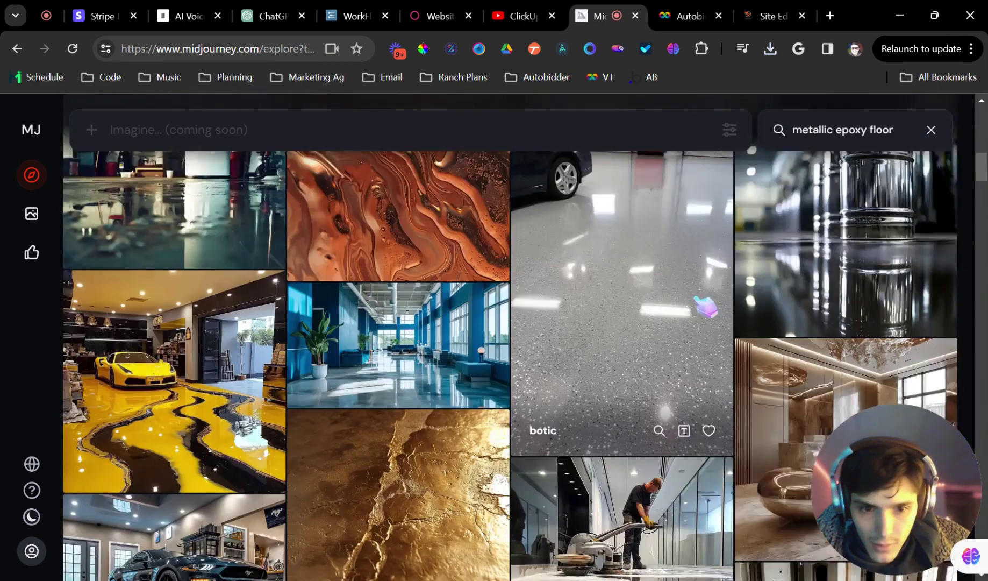
{"action": "scroll", "coordinate": [691, 313], "scroll_direction": "down", "scroll_amount": 3}
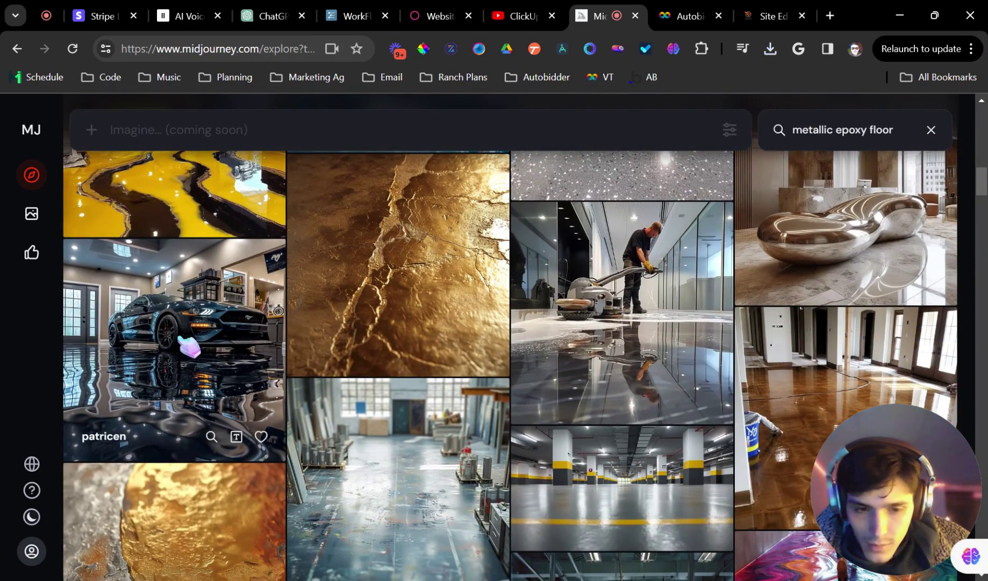
{"action": "left_click", "coordinate": [222, 300]}
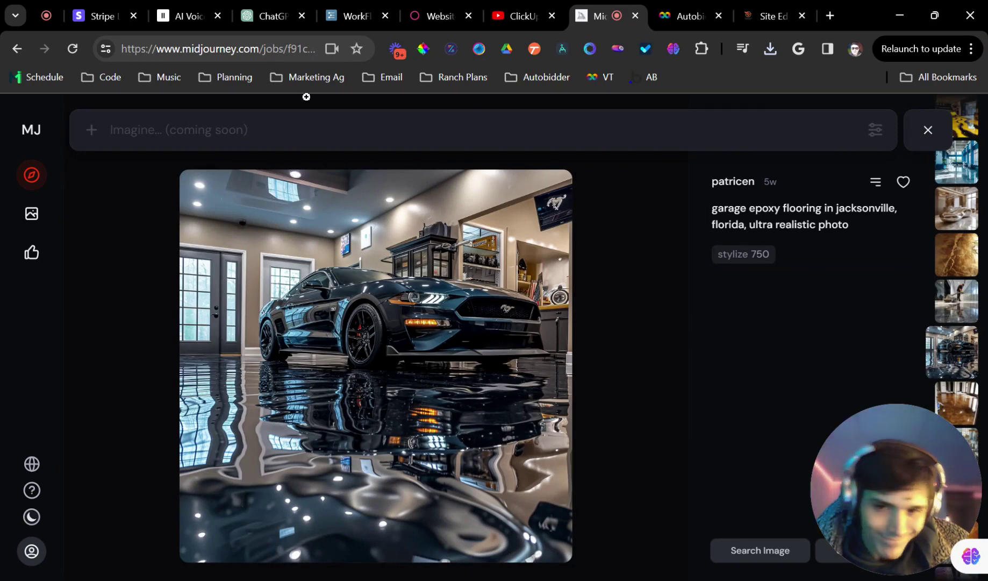
{"action": "left_click", "coordinate": [928, 129]}
{"action": "scroll", "coordinate": [591, 371], "scroll_direction": "down", "scroll_amount": 5}
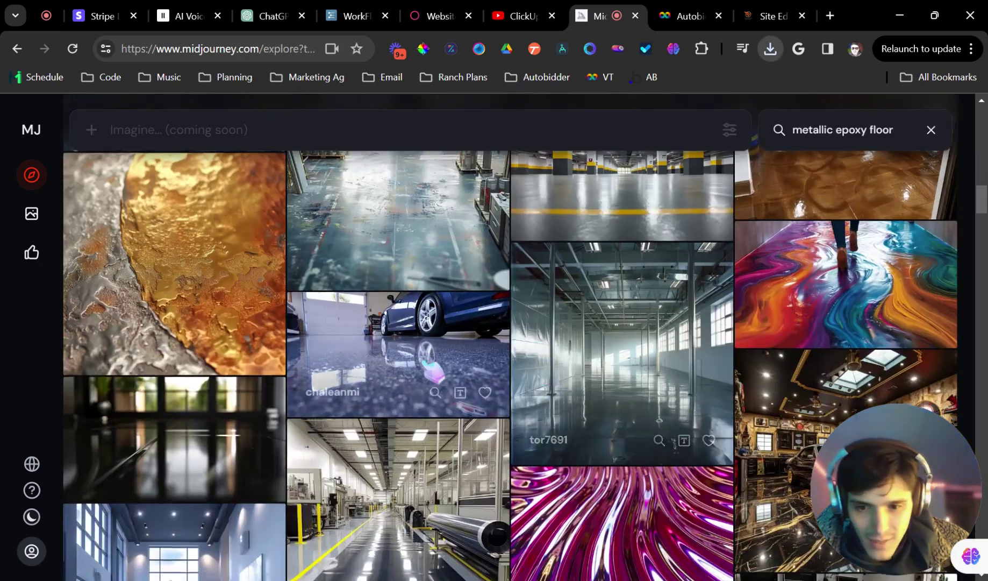
{"action": "scroll", "coordinate": [435, 371], "scroll_direction": "down", "scroll_amount": 4}
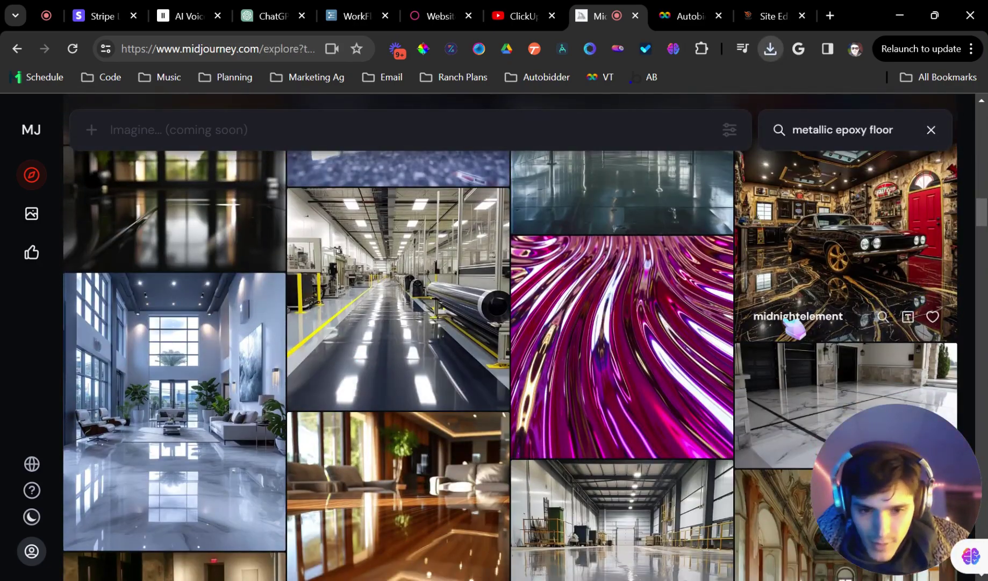
{"action": "scroll", "coordinate": [502, 485], "scroll_direction": "down", "scroll_amount": 4}
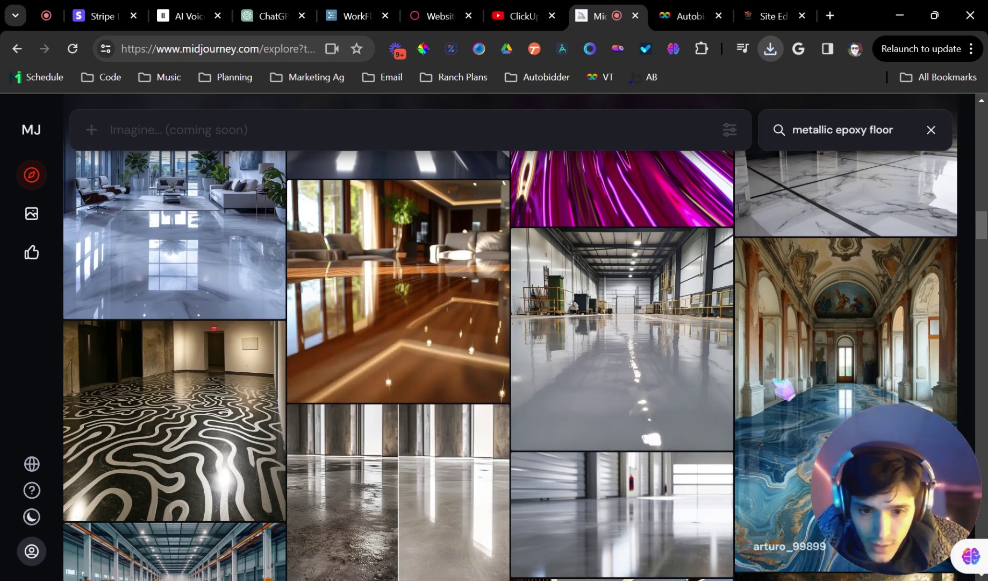
{"action": "scroll", "coordinate": [467, 315], "scroll_direction": "down", "scroll_amount": 4}
Back in Autobidder, collapse the finished Epoxy Type question card
{"action": "left_click", "coordinate": [699, 15]}
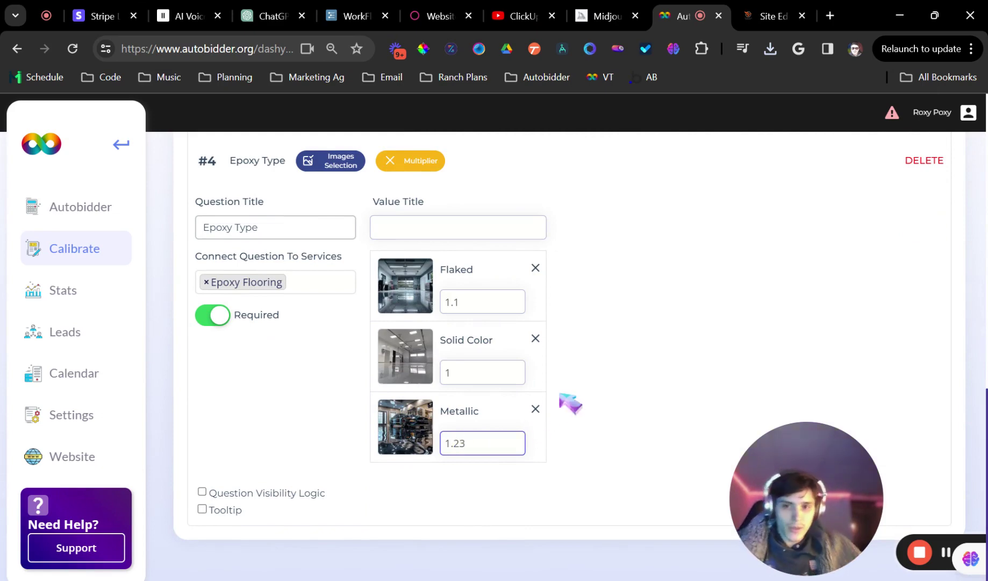
{"action": "scroll", "coordinate": [564, 394], "scroll_direction": "up", "scroll_amount": 3}
{"action": "left_click", "coordinate": [501, 303]}
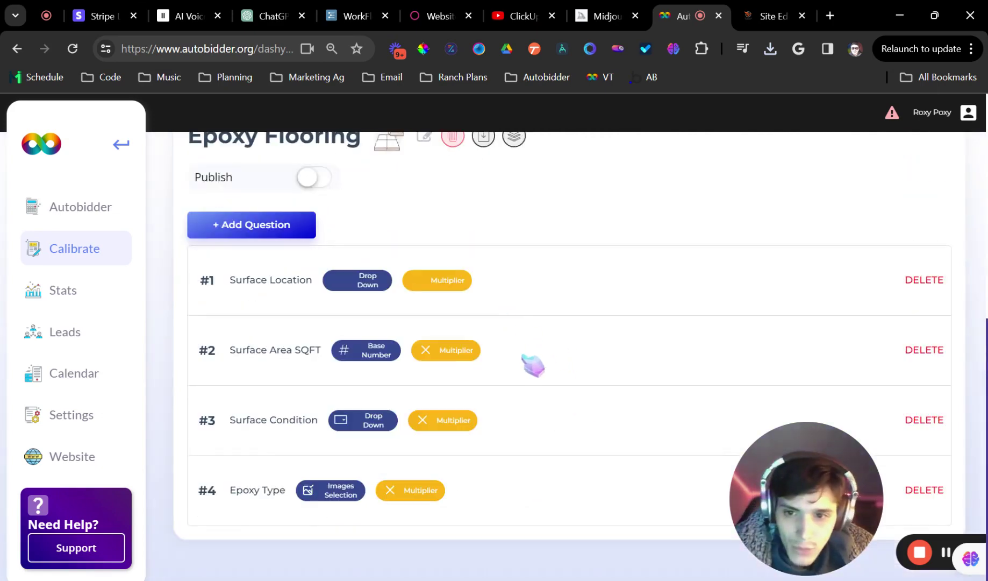
Collapse the Surface Condition question and publish the Epoxy Flooring service
{"action": "left_click", "coordinate": [525, 393]}
{"action": "left_click", "coordinate": [552, 242]}
{"action": "scroll", "coordinate": [530, 269], "scroll_direction": "up", "scroll_amount": 7}
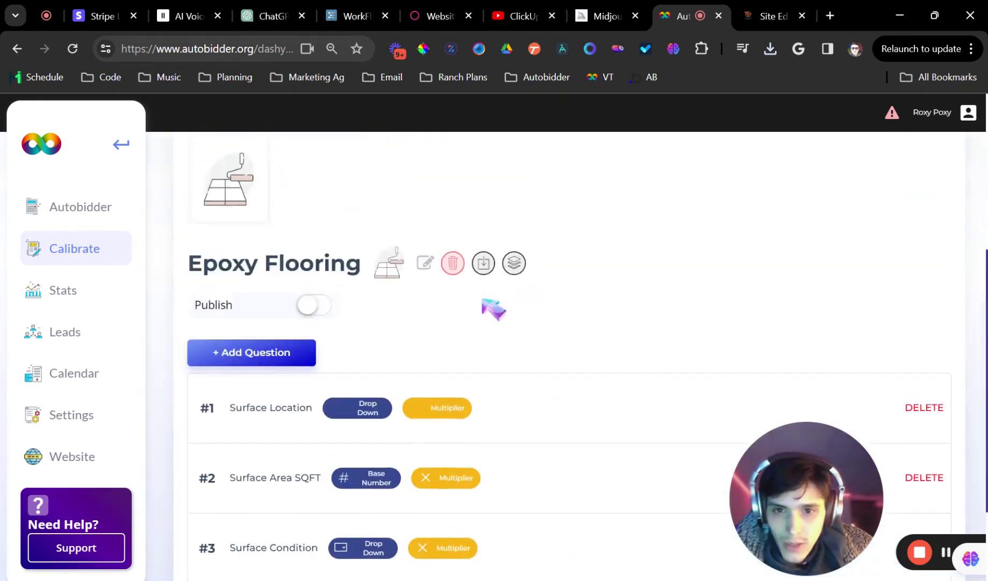
{"action": "left_click", "coordinate": [325, 410]}
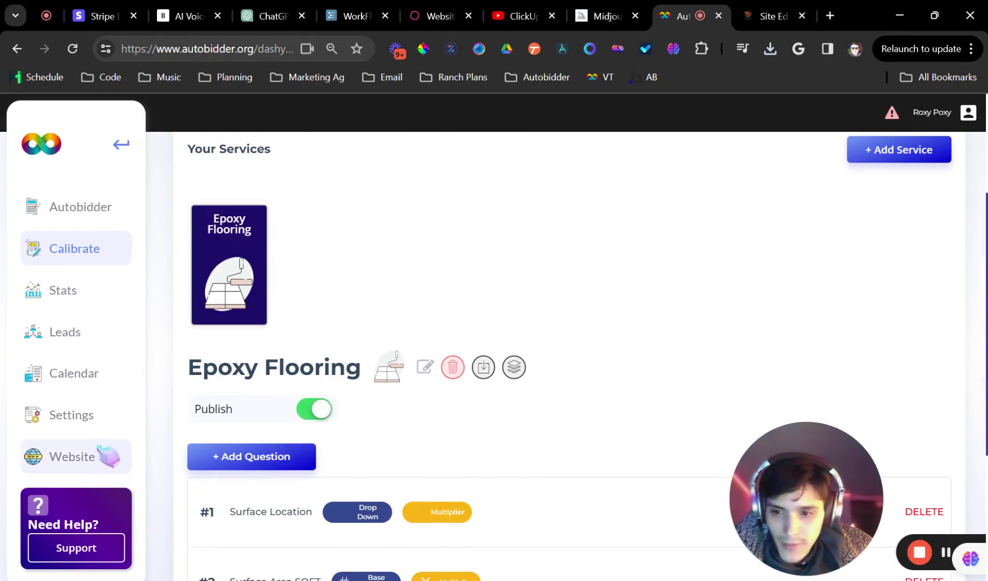
Copy the CD embed code from Settings and move to the Site Editor
{"action": "left_click", "coordinate": [80, 417]}
{"action": "scroll", "coordinate": [267, 385], "scroll_direction": "down", "scroll_amount": 8}
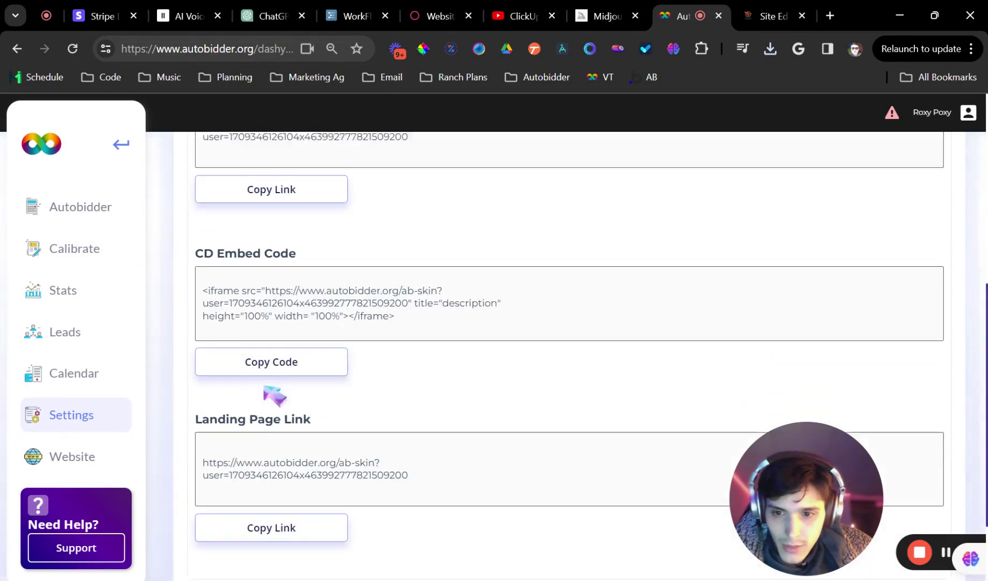
{"action": "scroll", "coordinate": [272, 406], "scroll_direction": "up", "scroll_amount": 4}
{"action": "left_click", "coordinate": [272, 509]}
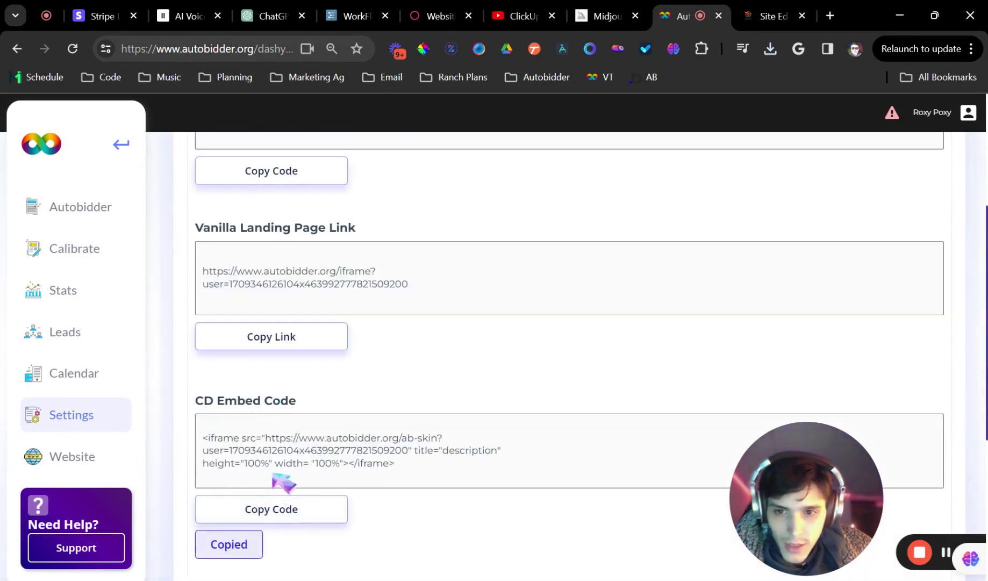
{"action": "scroll", "coordinate": [280, 481], "scroll_direction": "up", "scroll_amount": 5}
{"action": "scroll", "coordinate": [208, 328], "scroll_direction": "down", "scroll_amount": 2}
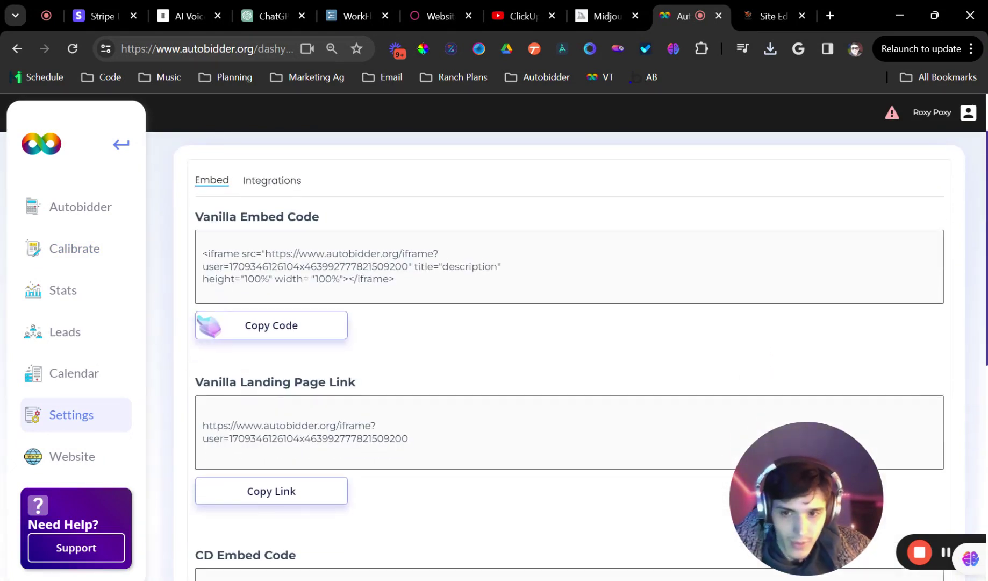
{"action": "scroll", "coordinate": [210, 280], "scroll_direction": "down", "scroll_amount": 6}
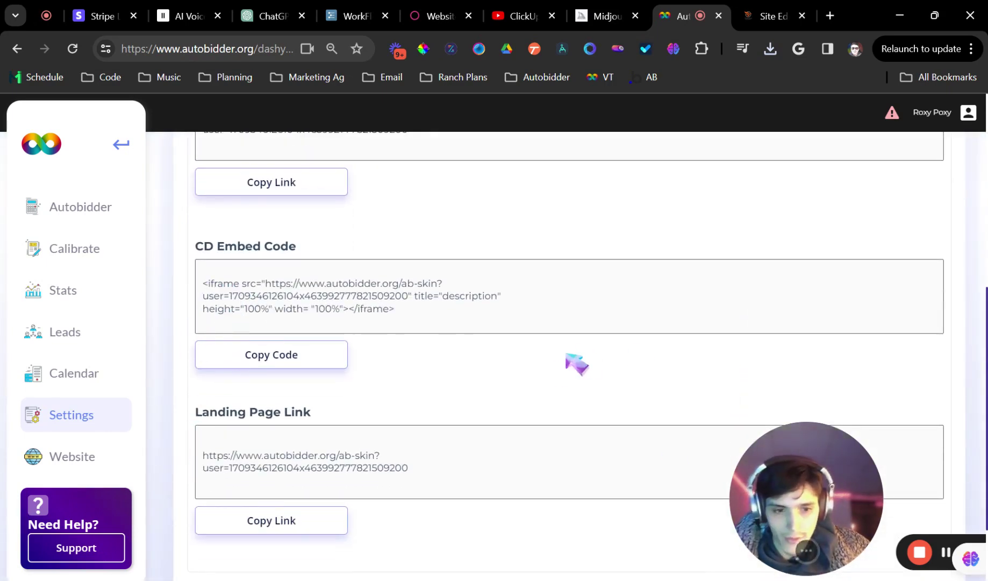
{"action": "scroll", "coordinate": [577, 364], "scroll_direction": "up", "scroll_amount": 3}
{"action": "left_click", "coordinate": [772, 16]}
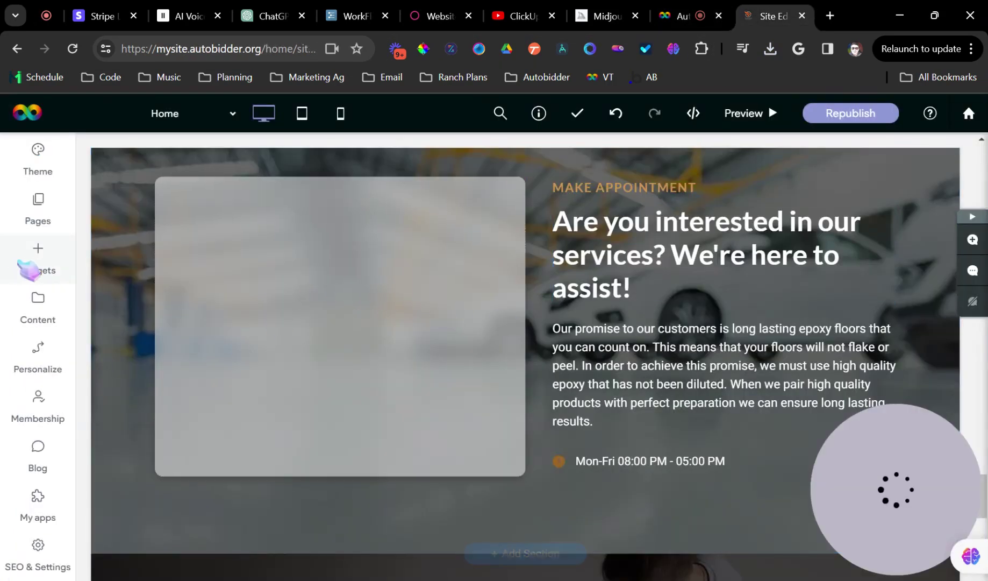
Drop an HTML widget into the appointment card and paste in the pricing form embed code
{"action": "left_click", "coordinate": [24, 266]}
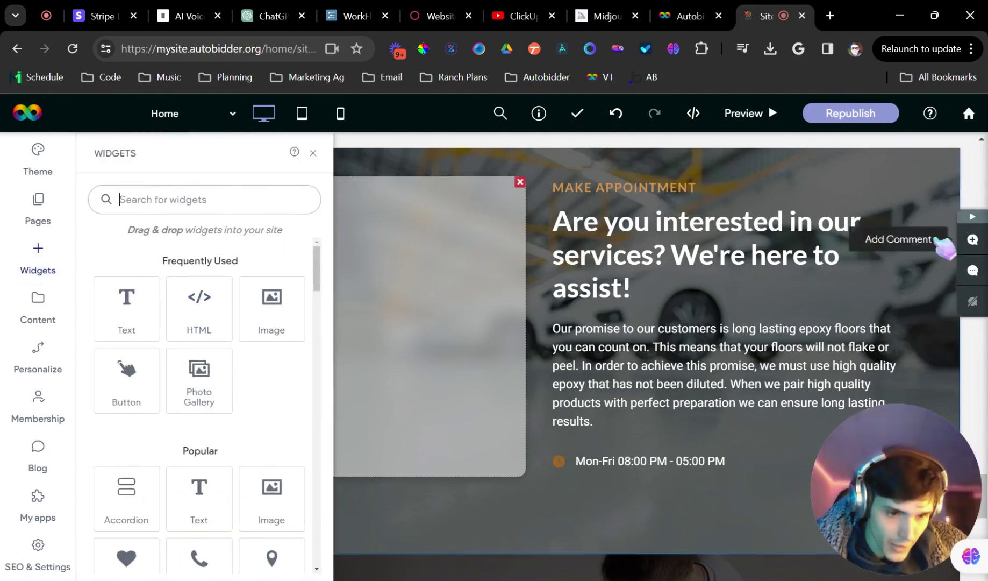
{"action": "left_click_drag", "start_coordinate": [198, 299], "coordinate": [257, 318]}
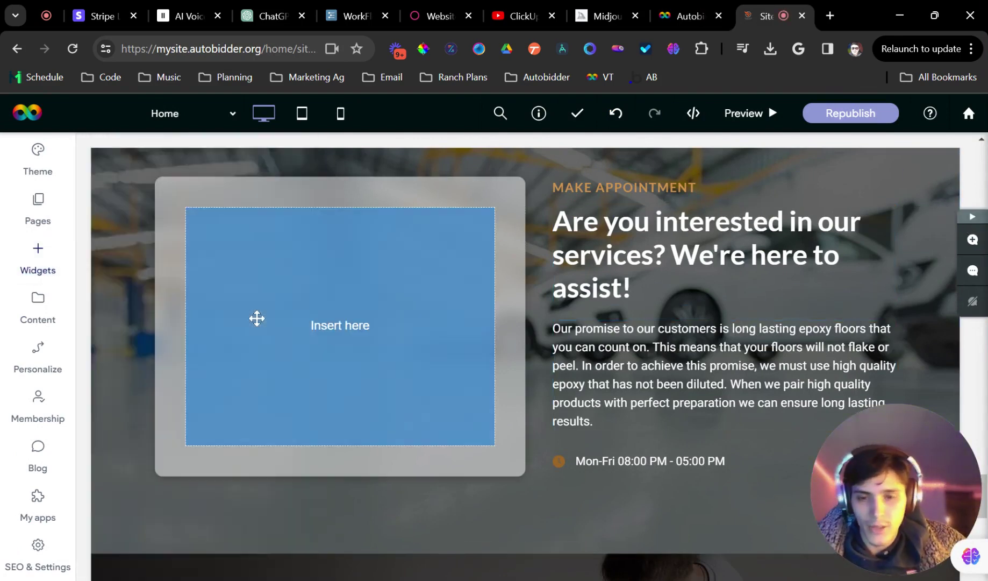
{"action": "left_click_drag", "start_coordinate": [402, 311], "coordinate": [405, 307]}
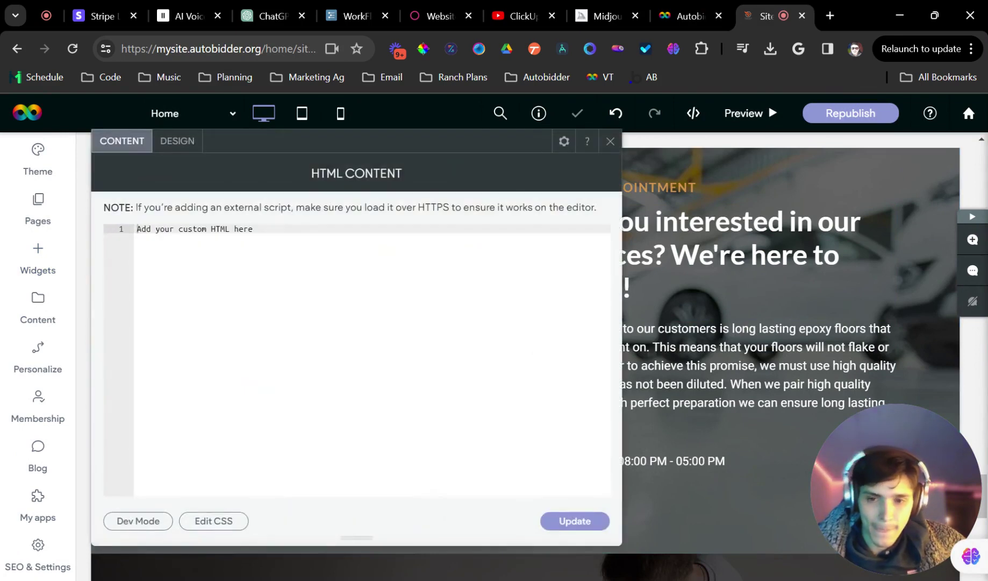
{"action": "triple_click", "coordinate": [220, 228]}
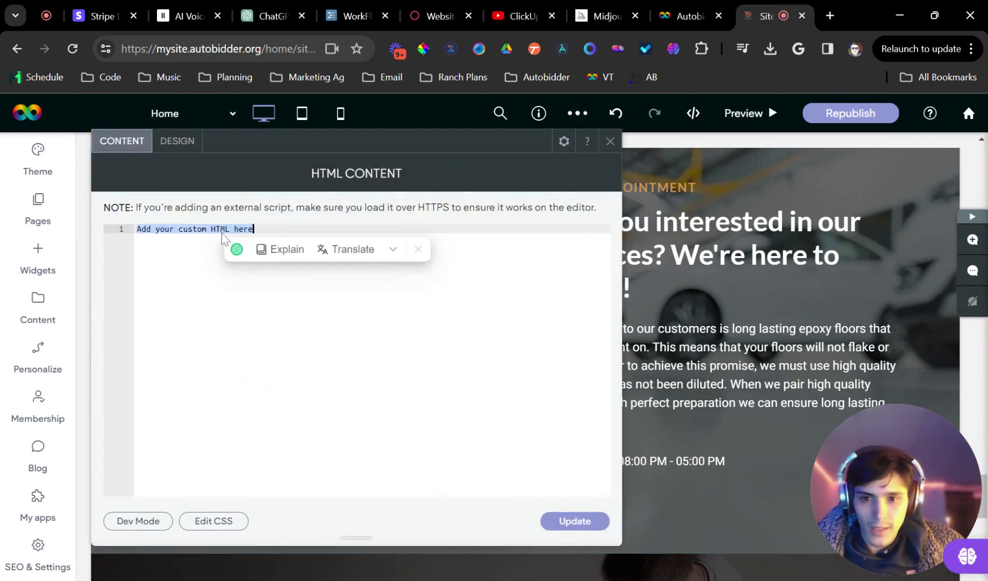
{"action": "key", "text": "ctrl+v"}
{"action": "left_click", "coordinate": [575, 520]}
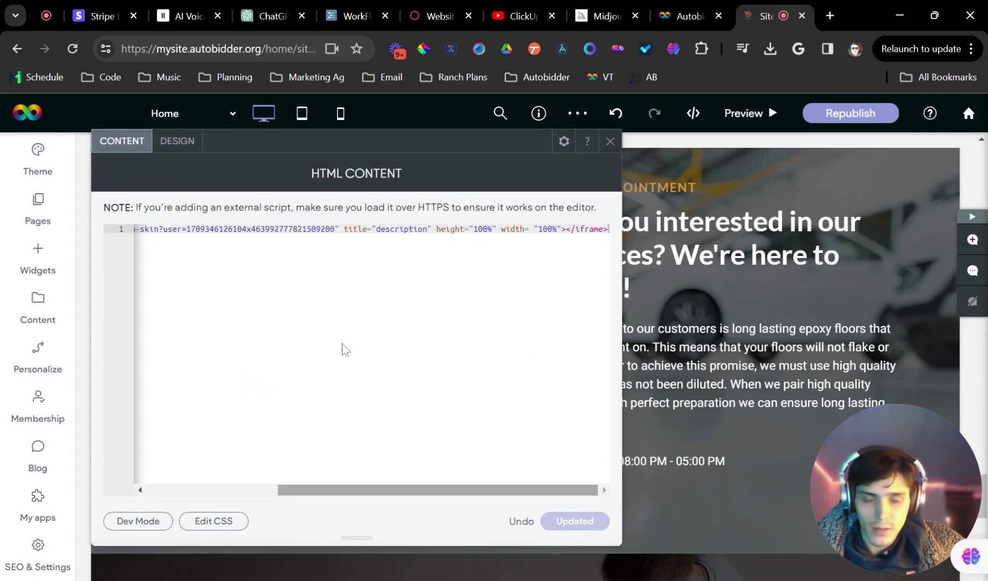
Enlarge the embedded form until Contact Info and Get Price are visible
{"action": "scroll", "coordinate": [387, 347], "scroll_direction": "down", "scroll_amount": 15}
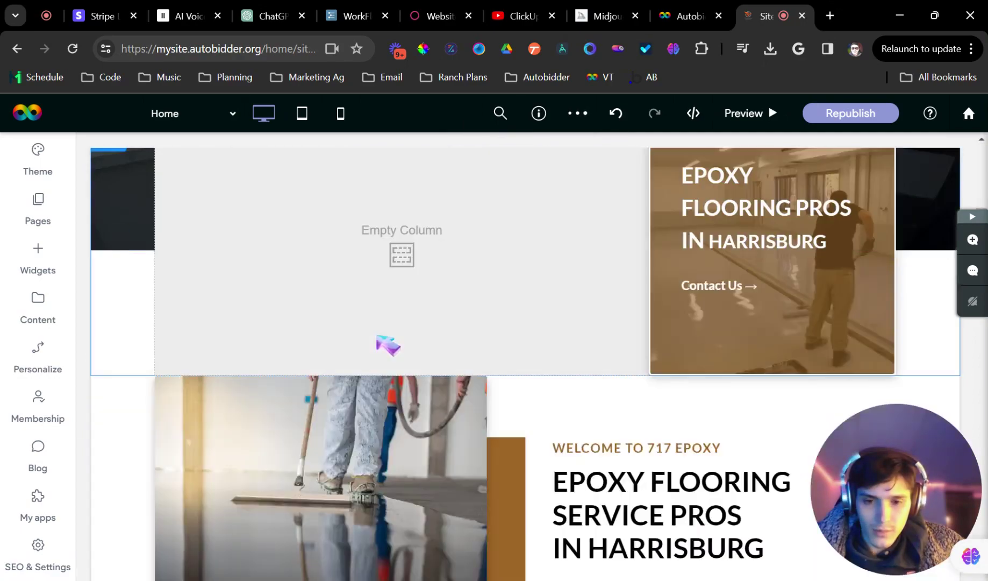
{"action": "scroll", "coordinate": [380, 338], "scroll_direction": "down", "scroll_amount": 10}
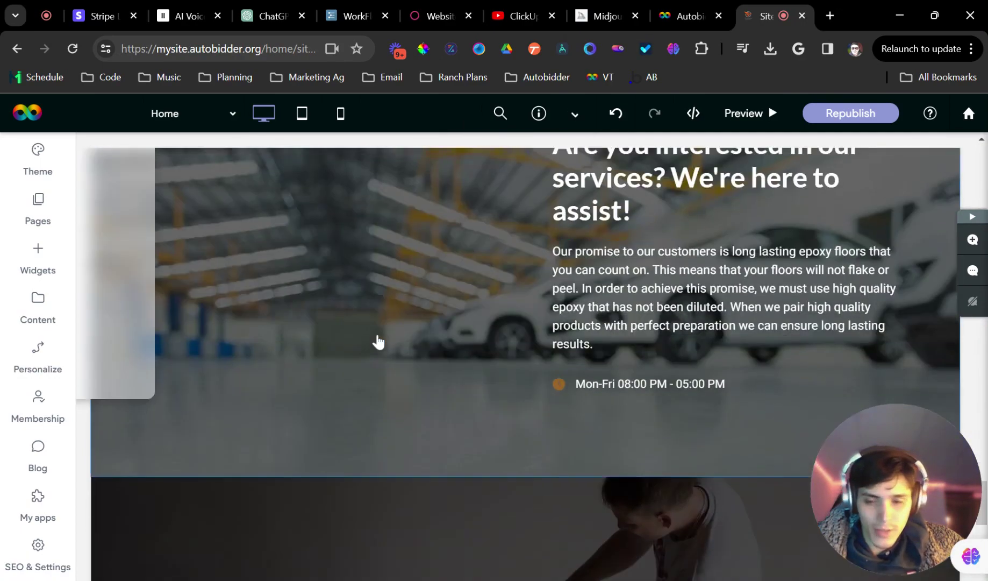
{"action": "scroll", "coordinate": [379, 338], "scroll_direction": "up", "scroll_amount": 4}
{"action": "scroll", "coordinate": [506, 390], "scroll_direction": "down", "scroll_amount": 1}
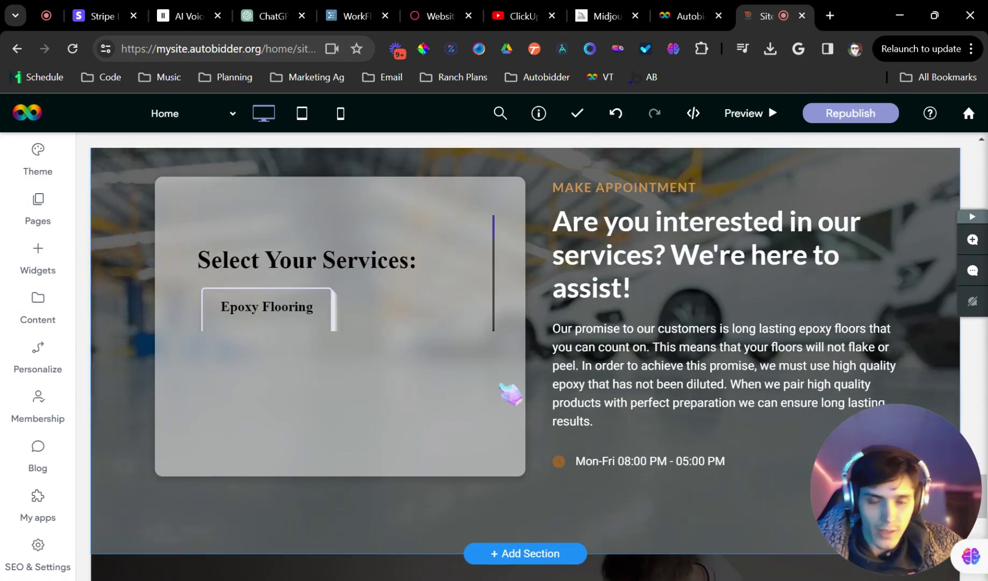
{"action": "left_click_drag", "start_coordinate": [490, 329], "coordinate": [502, 460]}
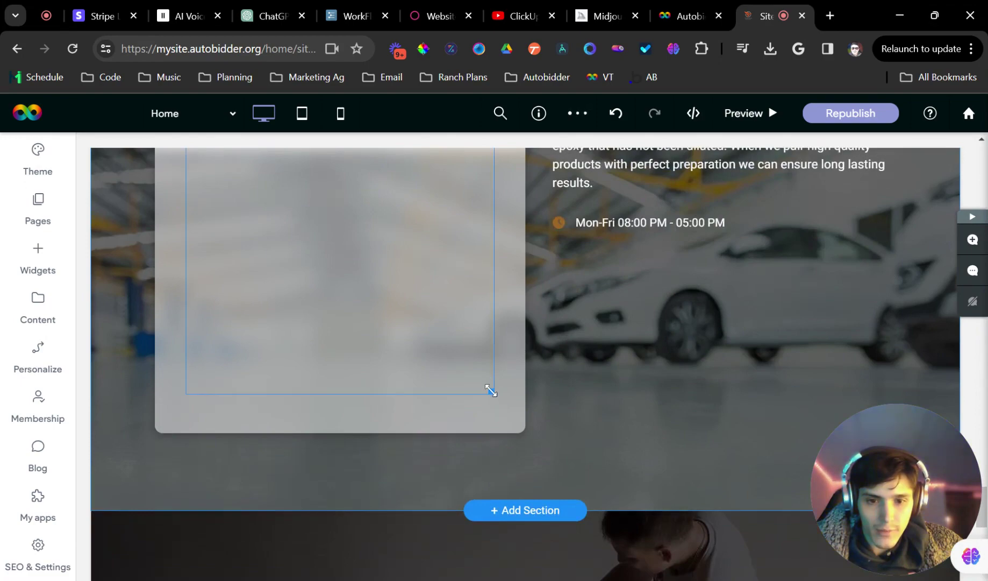
{"action": "left_click_drag", "start_coordinate": [491, 392], "coordinate": [527, 499]}
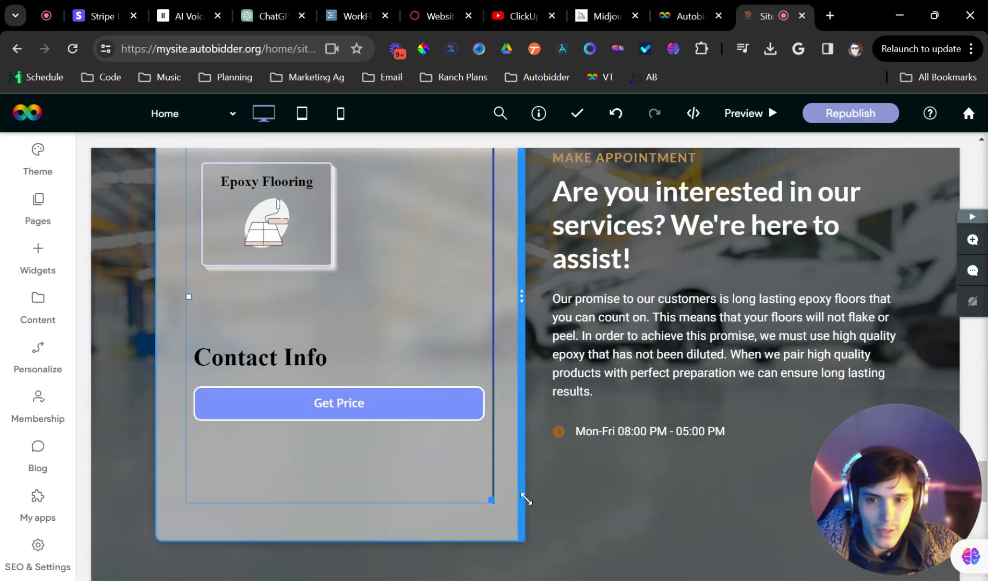
{"action": "scroll", "coordinate": [495, 401], "scroll_direction": "up", "scroll_amount": 3}
{"action": "scroll", "coordinate": [797, 386], "scroll_direction": "down", "scroll_amount": 3}
{"action": "scroll", "coordinate": [485, 258], "scroll_direction": "up", "scroll_amount": 3}
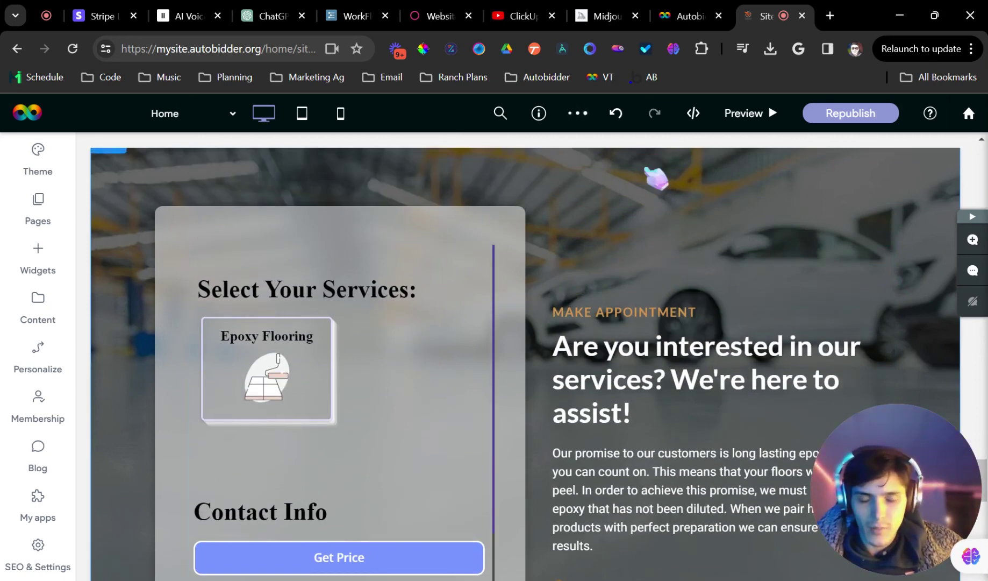
Select the column holding the embedded form and bring up the site theme settings
{"action": "left_click", "coordinate": [487, 419]}
{"action": "scroll", "coordinate": [462, 323], "scroll_direction": "down", "scroll_amount": 2}
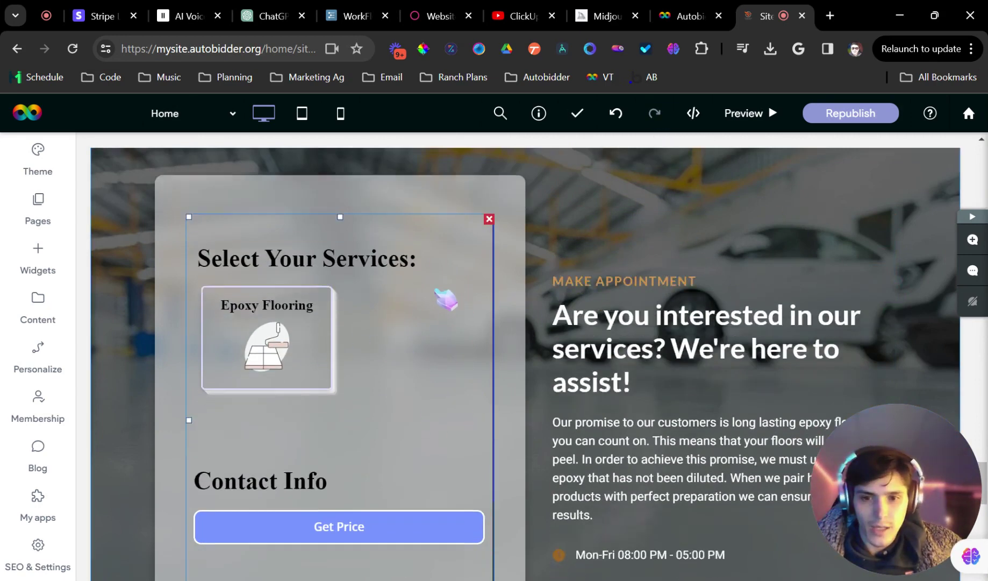
{"action": "scroll", "coordinate": [624, 290], "scroll_direction": "up", "scroll_amount": 6}
{"action": "scroll", "coordinate": [448, 349], "scroll_direction": "down", "scroll_amount": 1}
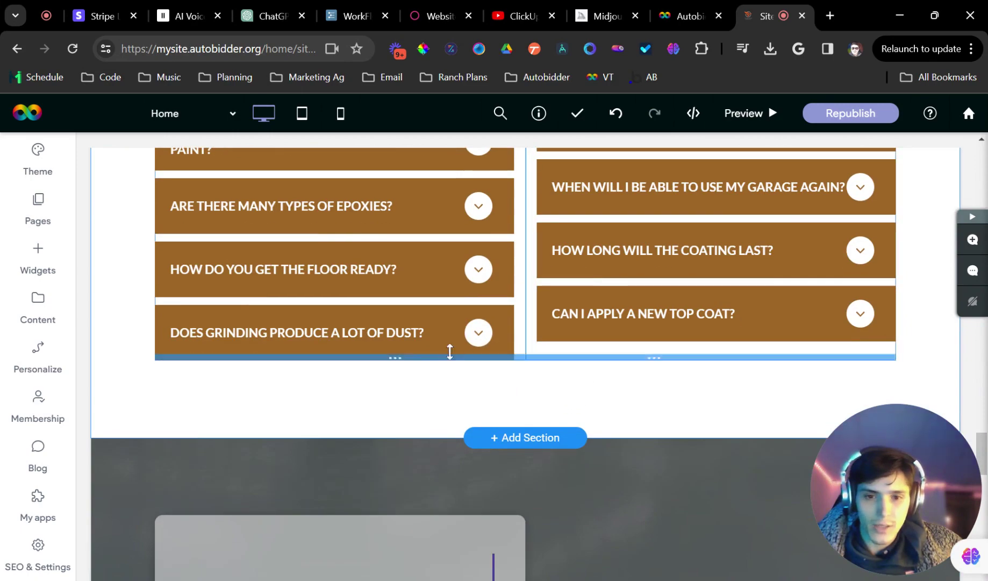
{"action": "scroll", "coordinate": [399, 305], "scroll_direction": "up", "scroll_amount": 4}
{"action": "scroll", "coordinate": [395, 304], "scroll_direction": "down", "scroll_amount": 6}
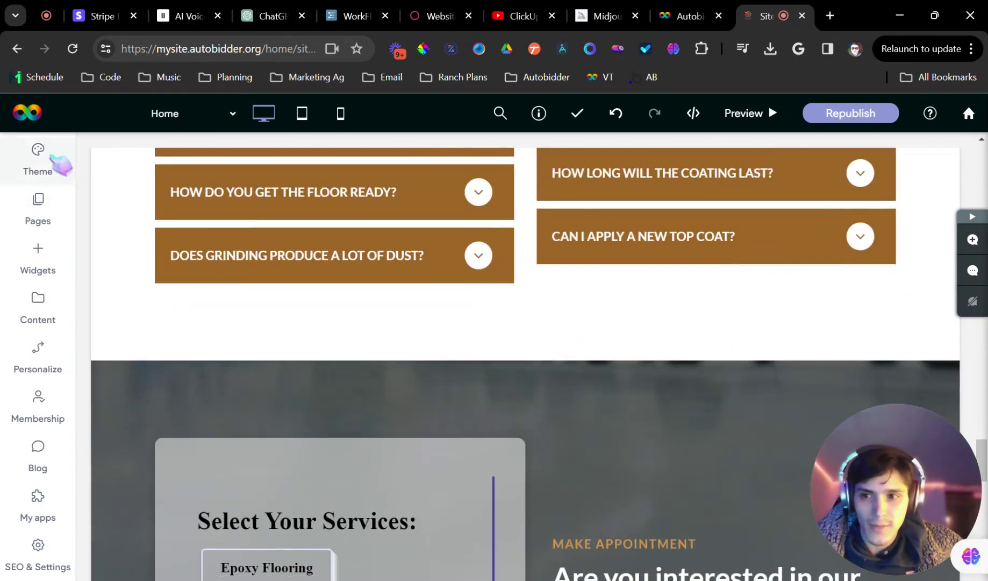
{"action": "left_click", "coordinate": [45, 161]}
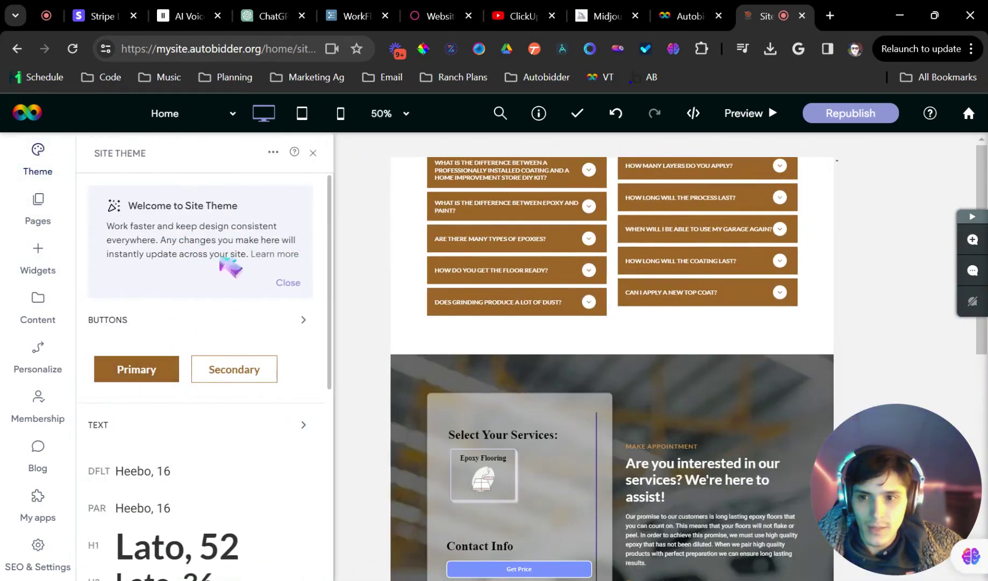
{"action": "scroll", "coordinate": [242, 266], "scroll_direction": "down", "scroll_amount": 5}
{"action": "scroll", "coordinate": [161, 245], "scroll_direction": "up", "scroll_amount": 5}
{"action": "scroll", "coordinate": [258, 231], "scroll_direction": "down", "scroll_amount": 5}
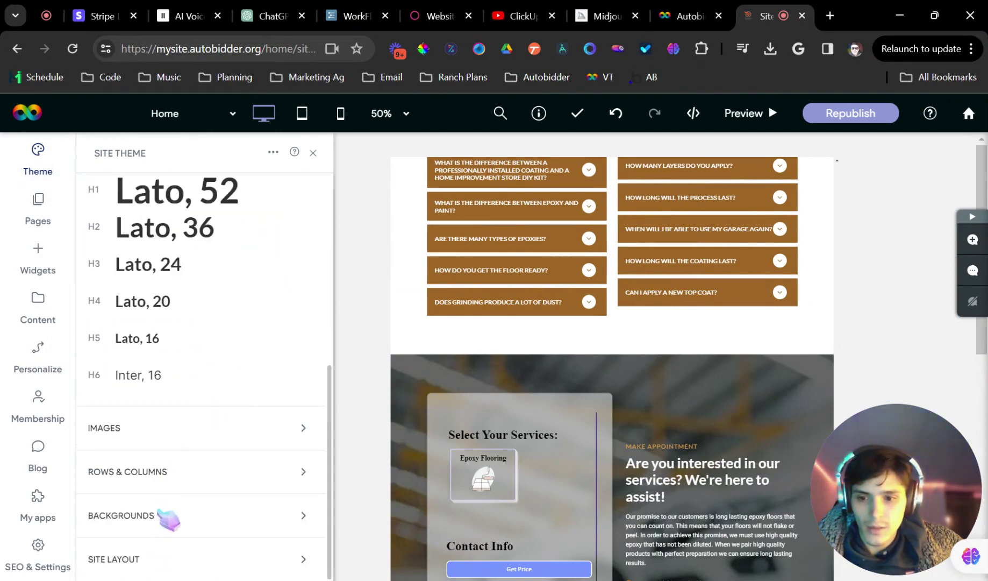
{"action": "scroll", "coordinate": [182, 430], "scroll_direction": "up", "scroll_amount": 5}
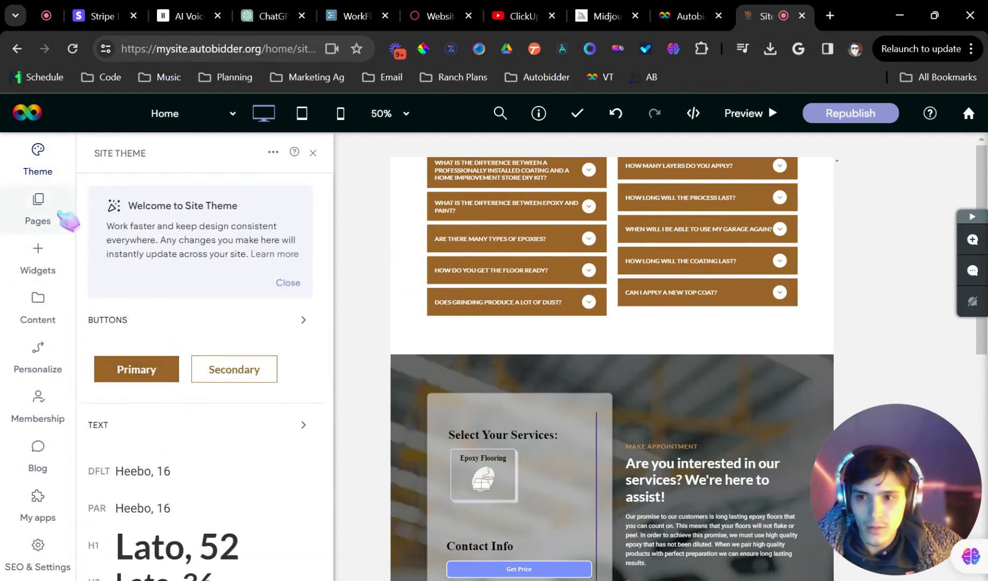
Grab the primary buttons' brown background #9e6726 and return to the Autobidder dashboard
{"action": "left_click", "coordinate": [291, 284]}
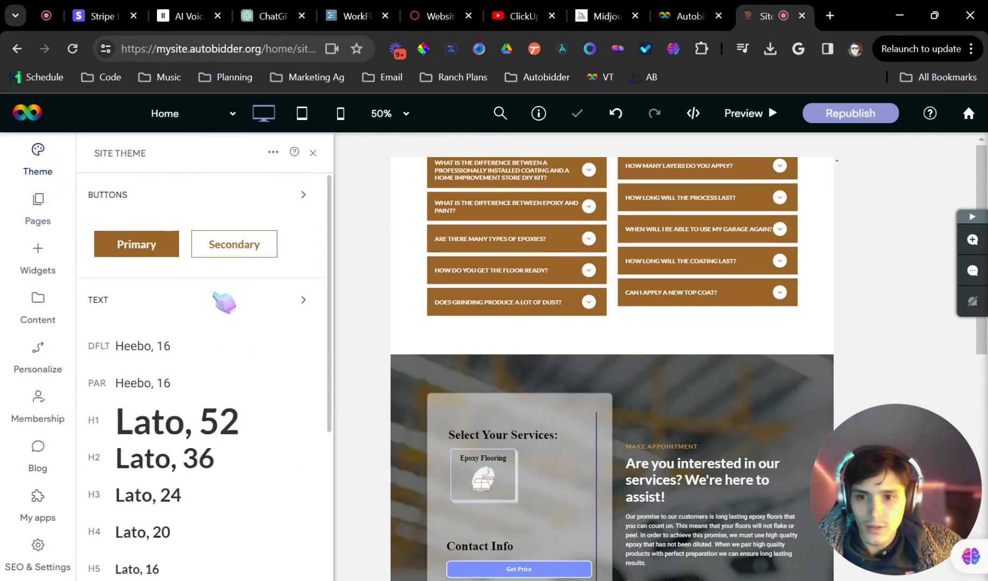
{"action": "left_click", "coordinate": [141, 246]}
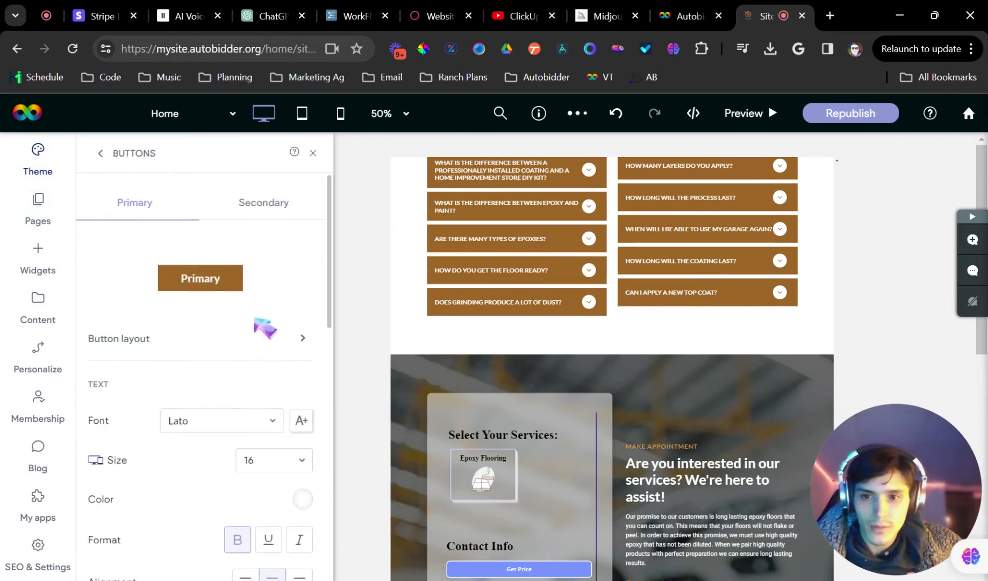
{"action": "scroll", "coordinate": [272, 333], "scroll_direction": "down", "scroll_amount": 5}
{"action": "left_click", "coordinate": [290, 286]}
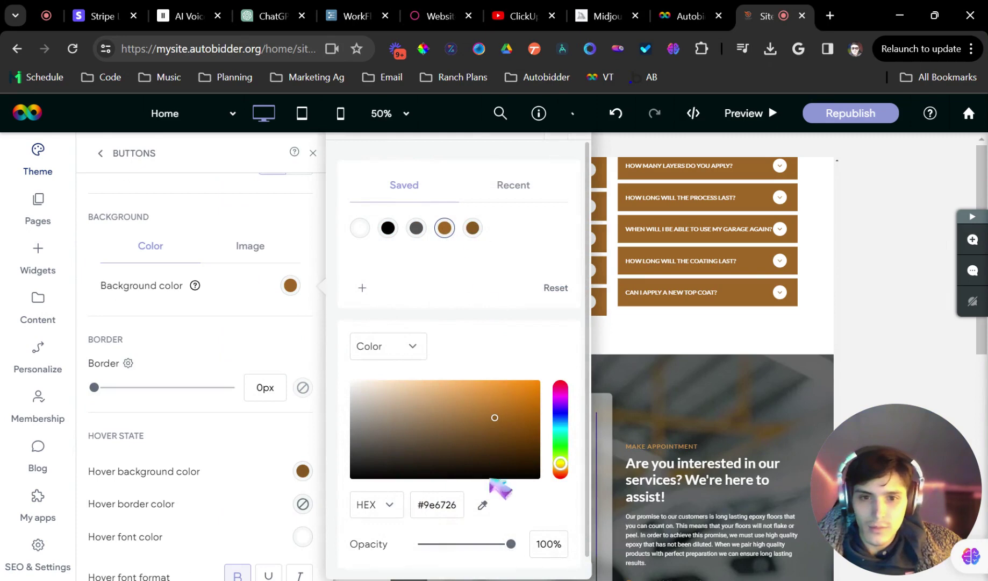
{"action": "triple_click", "coordinate": [435, 505]}
{"action": "key", "text": "ctrl+c"}
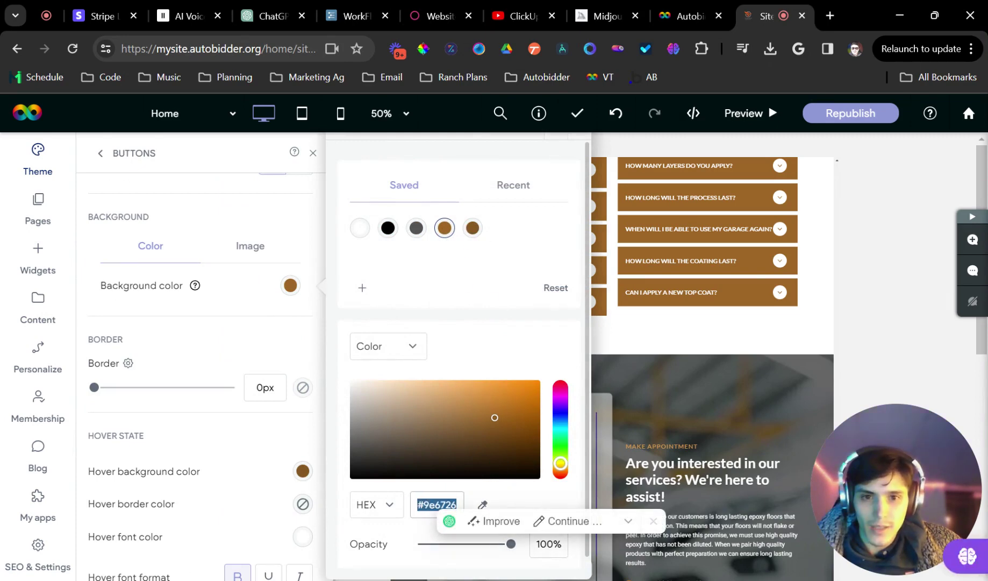
{"action": "left_click", "coordinate": [314, 153]}
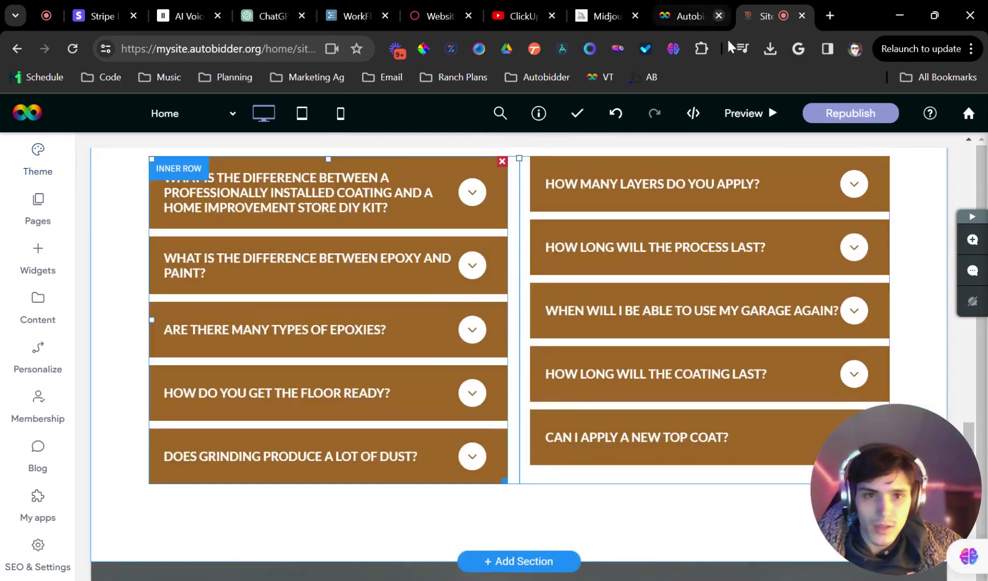
{"action": "left_click", "coordinate": [691, 15]}
In Calibrate > Design, enable Service Selector styling and set its border colour to #9e6726
{"action": "left_click", "coordinate": [88, 260]}
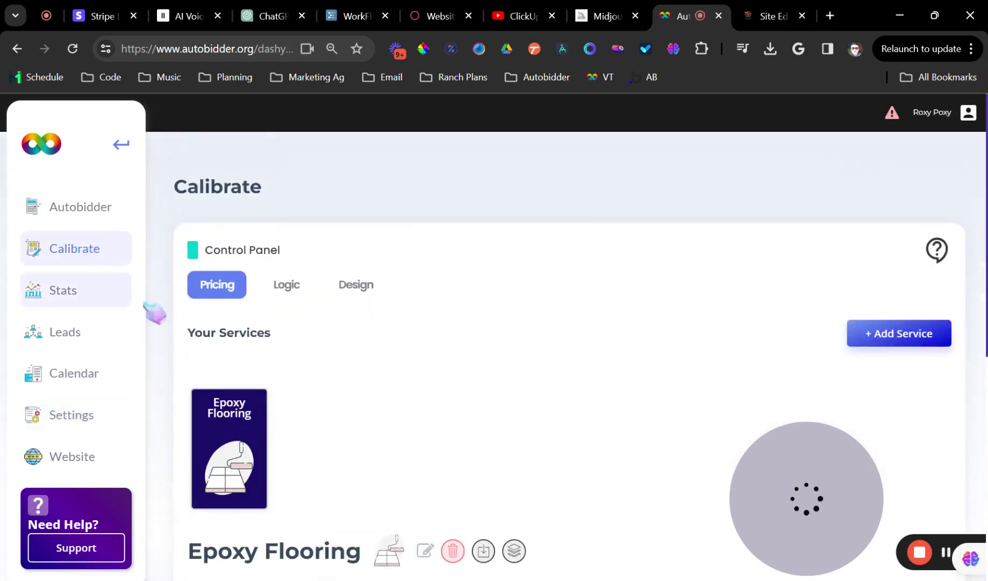
{"action": "left_click", "coordinate": [371, 210]}
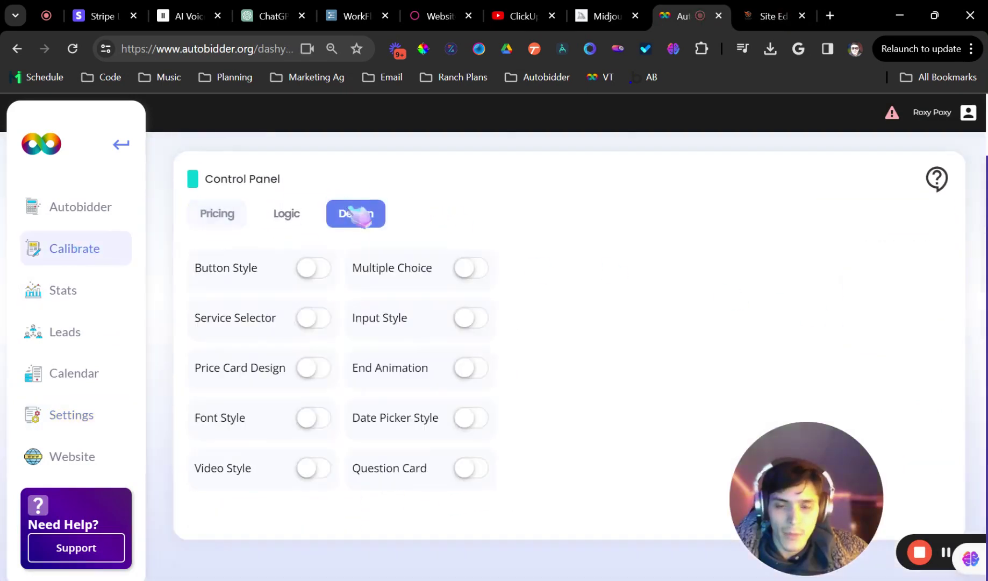
{"action": "left_click", "coordinate": [314, 320]}
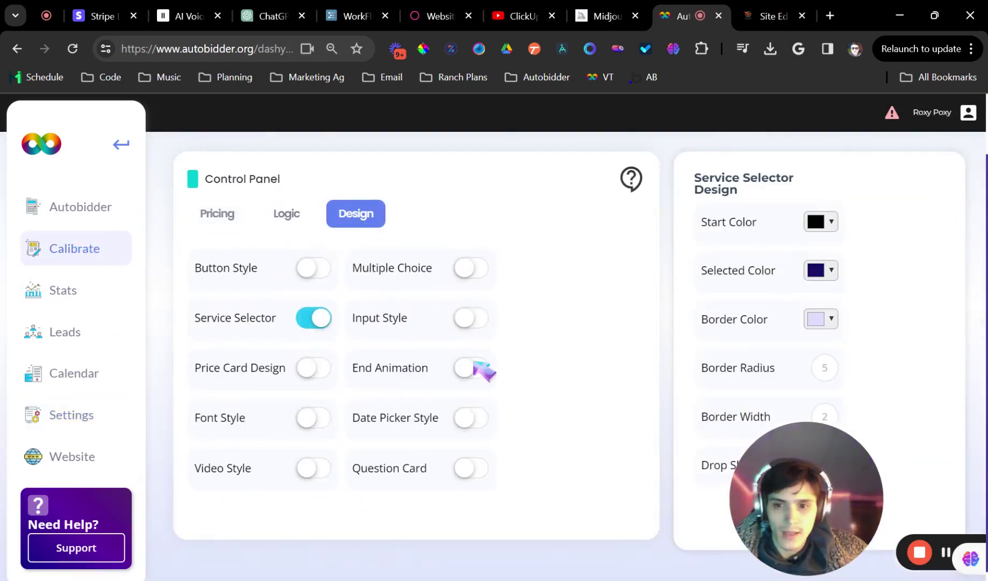
{"action": "left_click_drag", "start_coordinate": [794, 469], "coordinate": [96, 464]}
{"action": "left_click", "coordinate": [828, 320]}
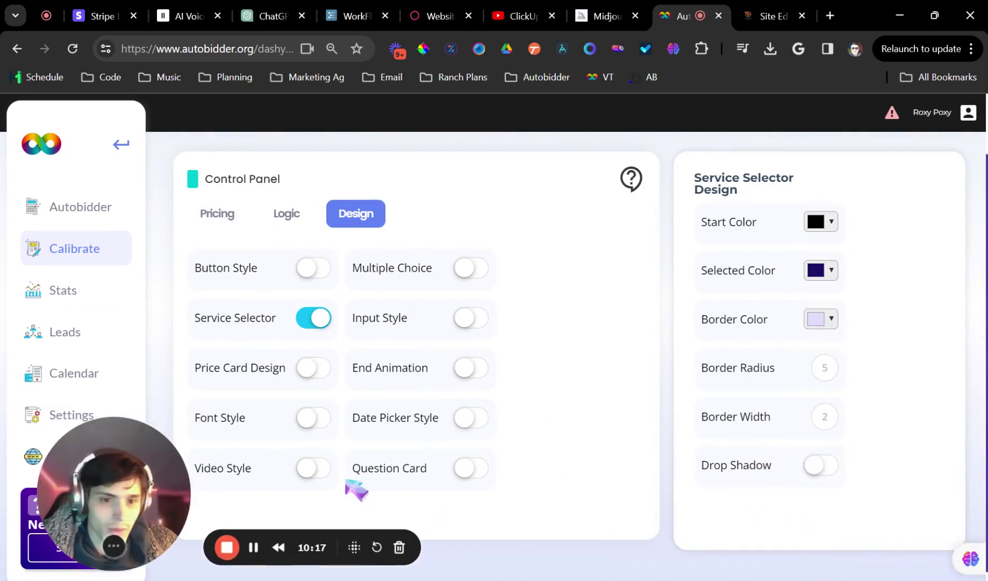
{"action": "left_click", "coordinate": [821, 318]}
{"action": "triple_click", "coordinate": [845, 463]}
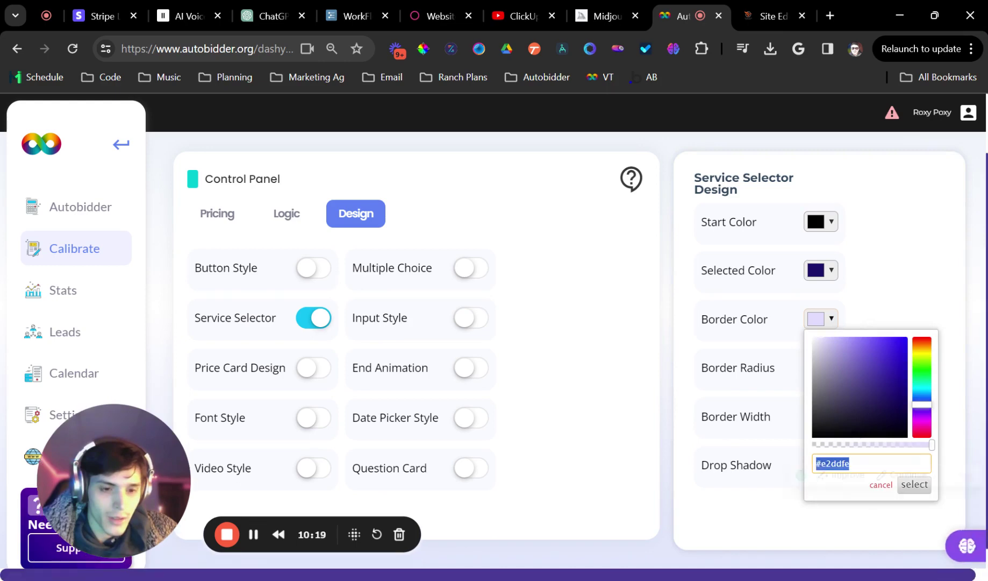
{"action": "key", "text": "ctrl+v"}
{"action": "left_click", "coordinate": [915, 486]}
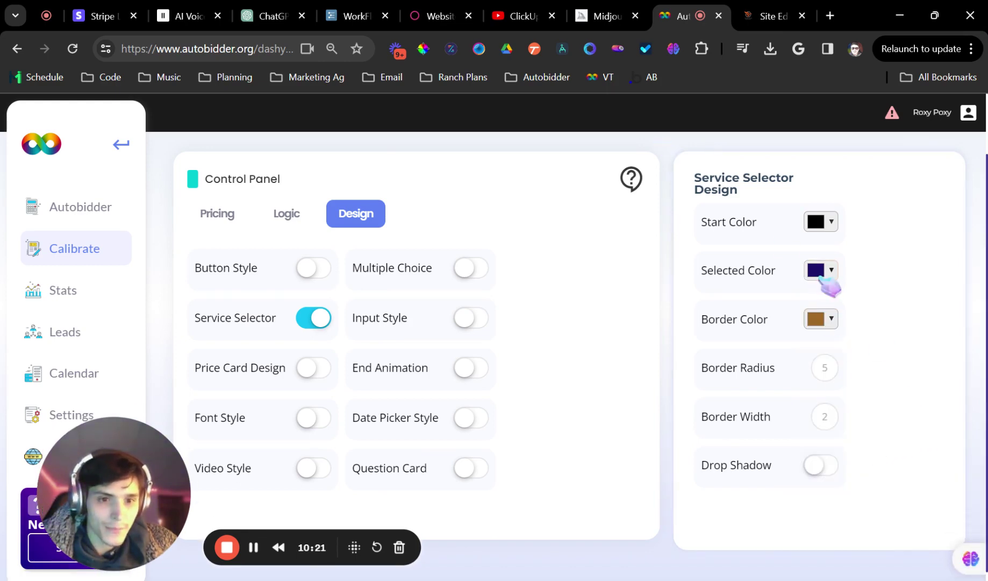
Give the service selector a mostly transparent brown start colour and a #9e6726 selected colour
{"action": "left_click", "coordinate": [817, 222]}
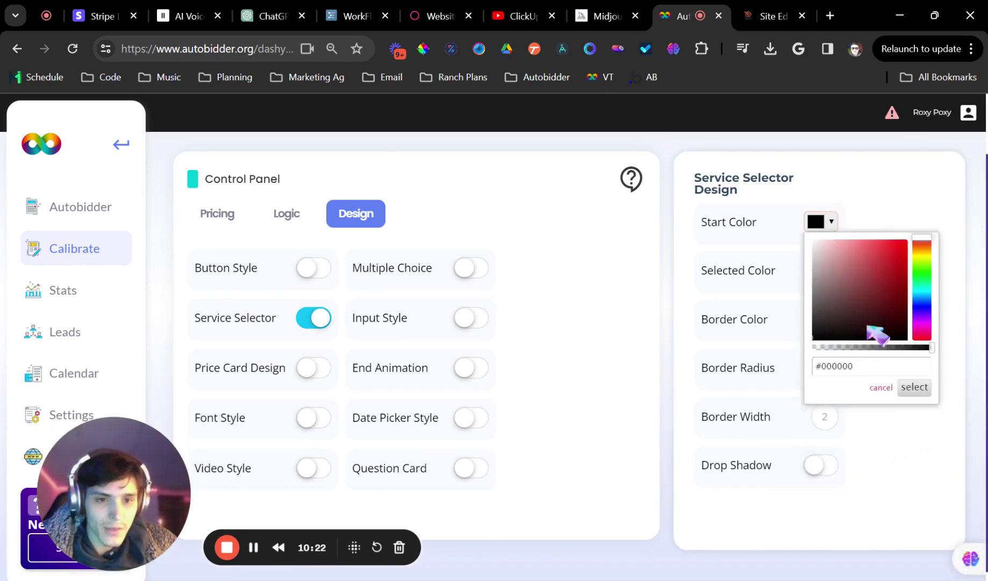
{"action": "triple_click", "coordinate": [839, 366]}
{"action": "key", "text": "ctrl+v"}
{"action": "left_click", "coordinate": [915, 388]}
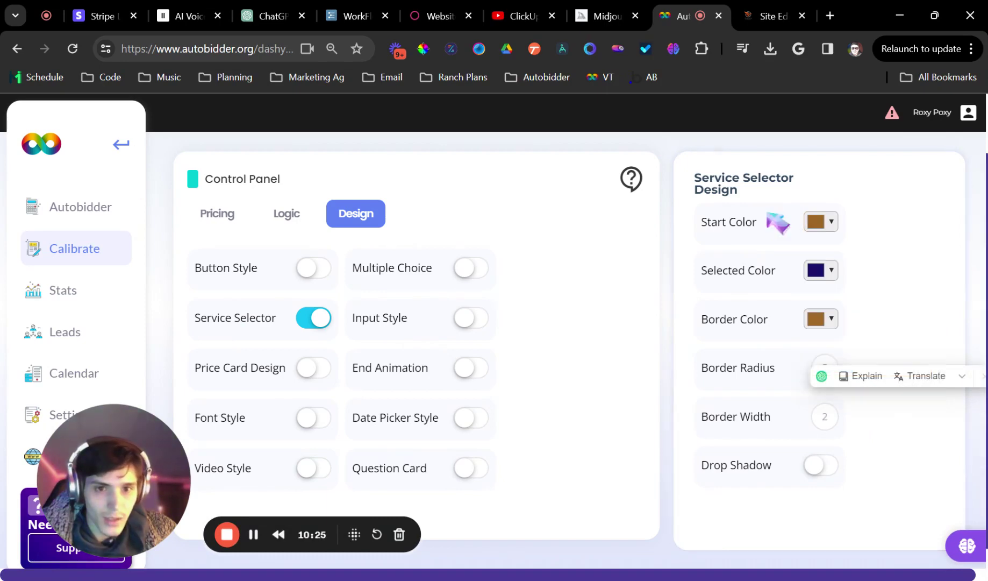
{"action": "left_click", "coordinate": [822, 223]}
{"action": "left_click", "coordinate": [850, 347]}
{"action": "left_click_drag", "start_coordinate": [842, 349], "coordinate": [859, 358]}
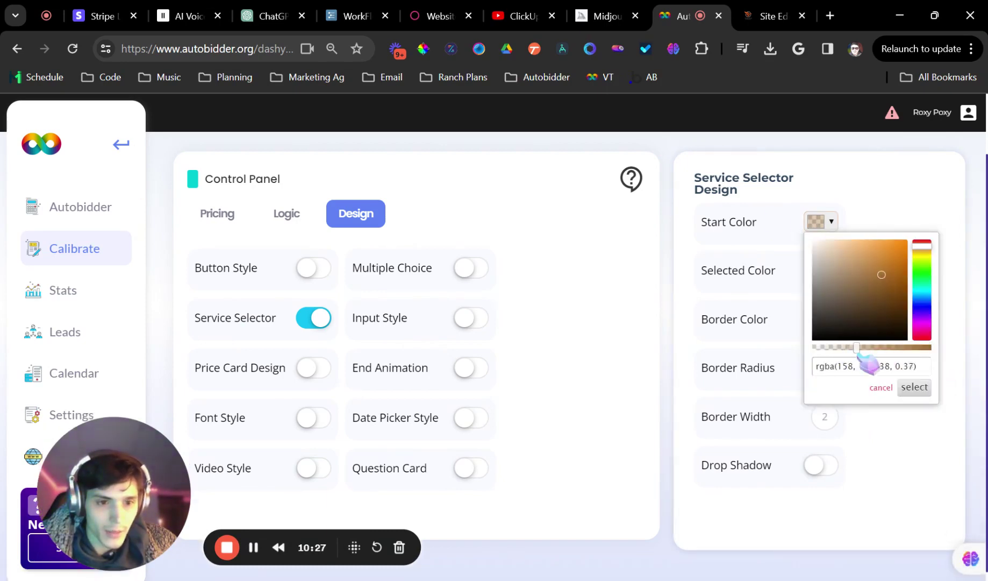
{"action": "left_click", "coordinate": [914, 387]}
{"action": "left_click", "coordinate": [822, 271]}
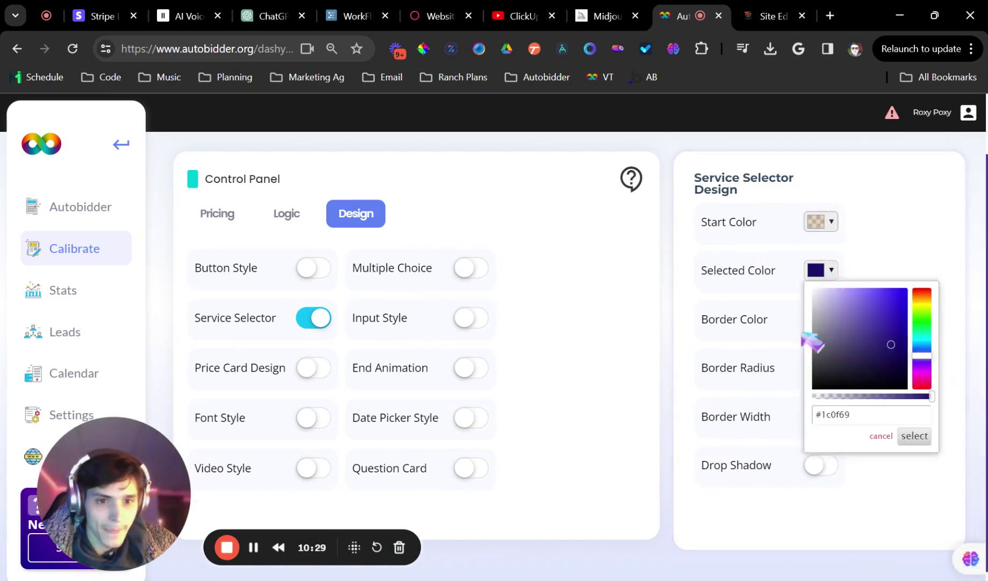
{"action": "triple_click", "coordinate": [838, 415]}
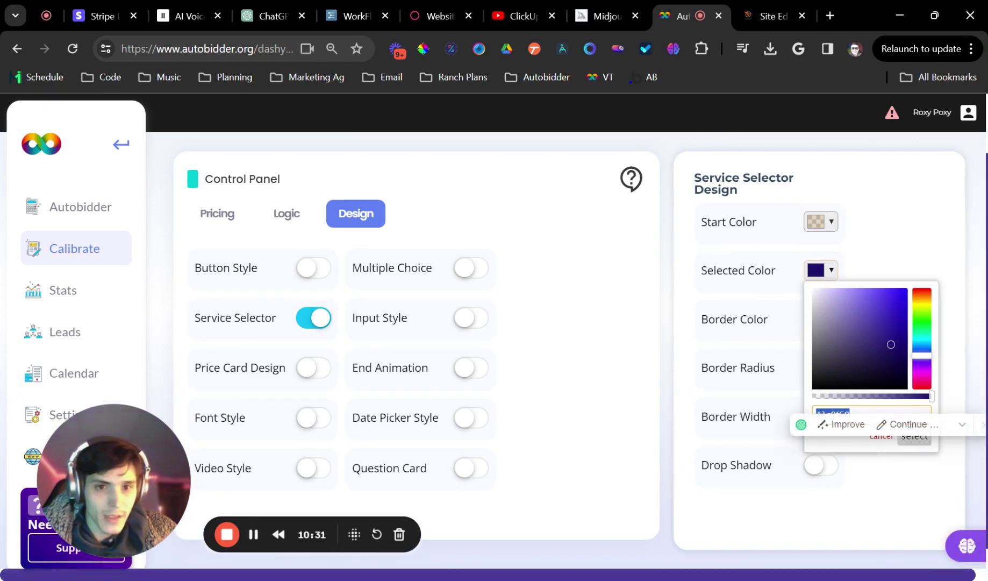
{"action": "key", "text": "ctrl+v"}
{"action": "left_click", "coordinate": [910, 442]}
Set the service selector's border radius to 10 with a Solid drop shadow
{"action": "double_click", "coordinate": [825, 357]}
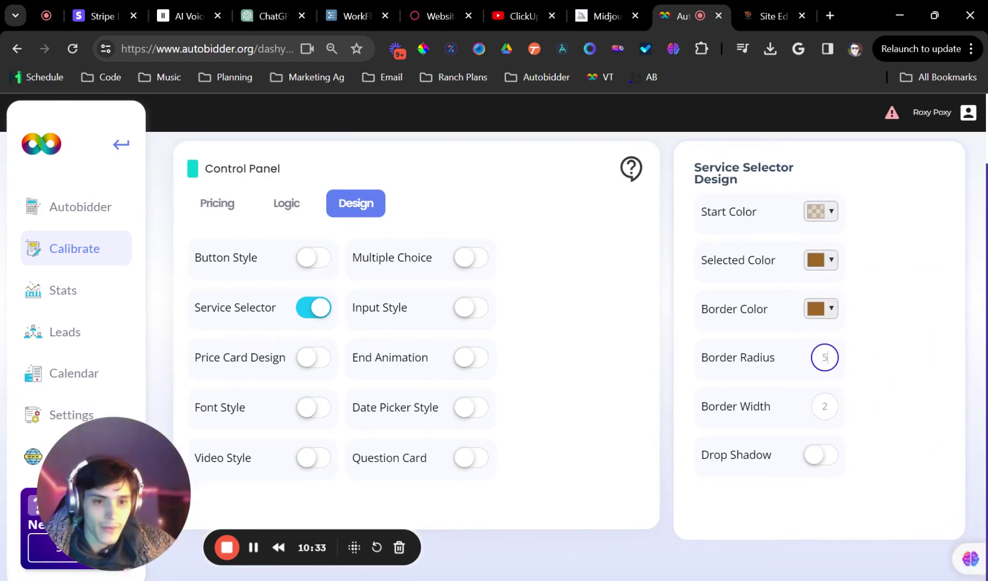
{"action": "type", "text": "10"}
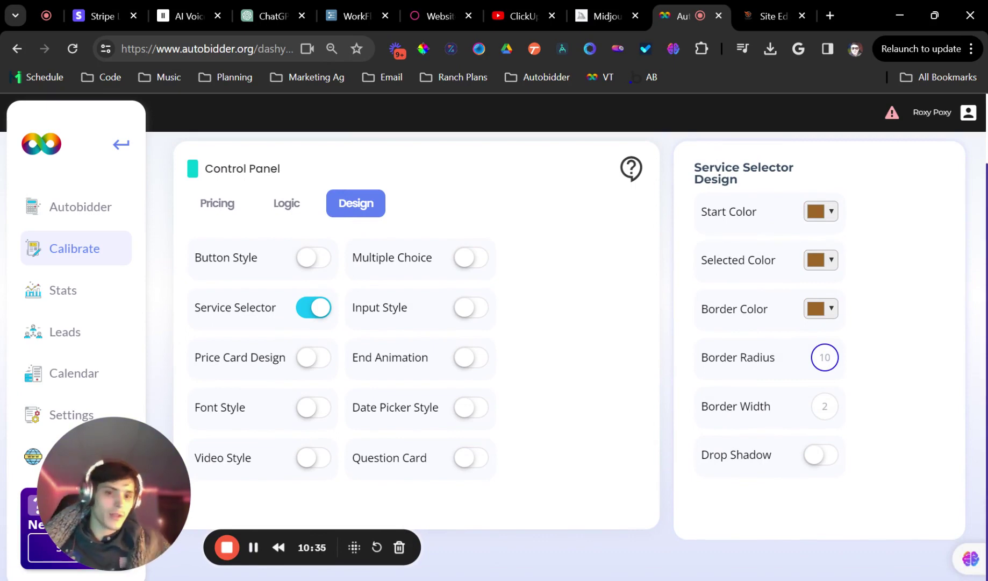
{"action": "left_click", "coordinate": [822, 456]}
{"action": "scroll", "coordinate": [830, 441], "scroll_direction": "down", "scroll_amount": 15}
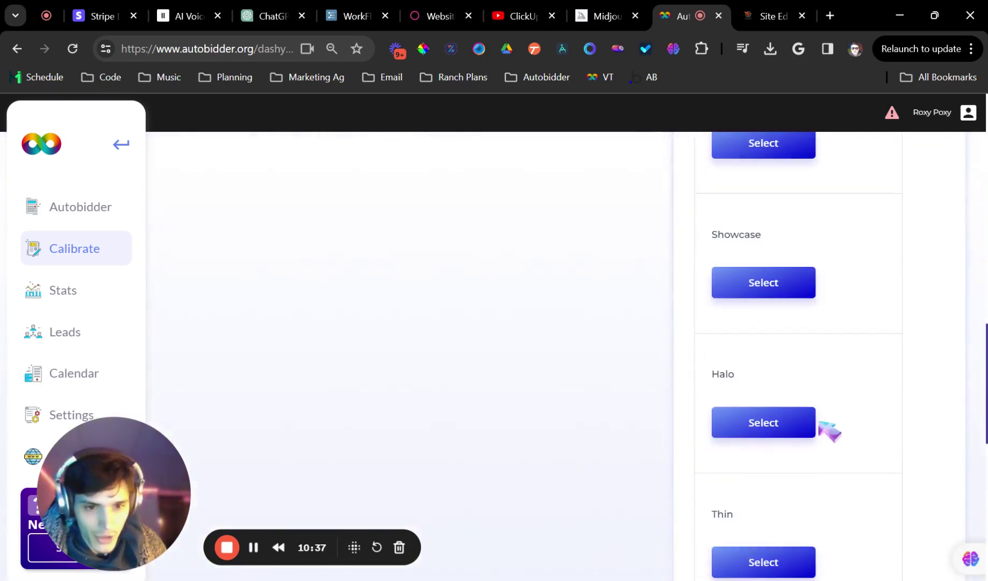
{"action": "scroll", "coordinate": [812, 425], "scroll_direction": "down", "scroll_amount": 3}
{"action": "scroll", "coordinate": [812, 425], "scroll_direction": "up", "scroll_amount": 12}
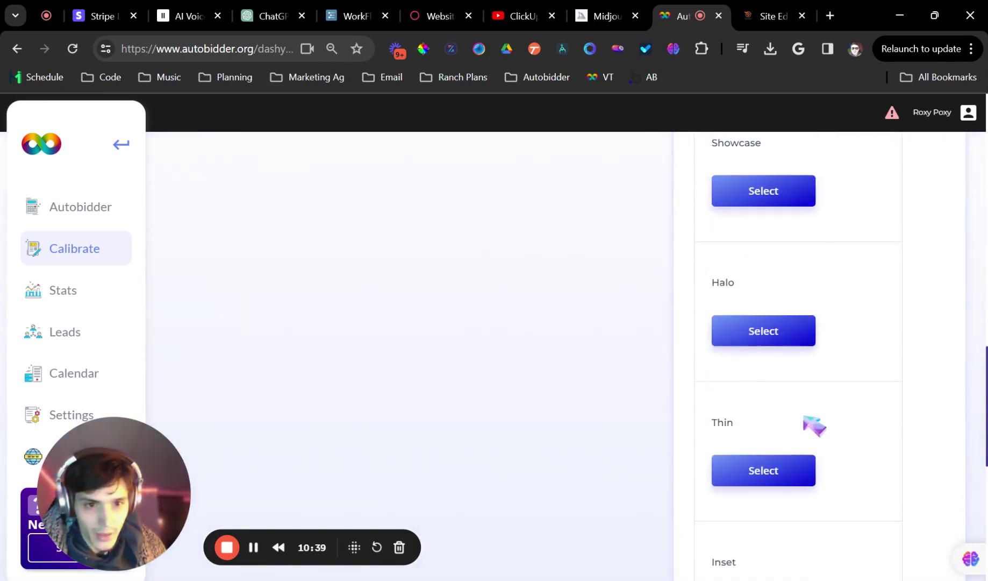
{"action": "scroll", "coordinate": [809, 427], "scroll_direction": "down", "scroll_amount": 8}
{"action": "scroll", "coordinate": [807, 434], "scroll_direction": "down", "scroll_amount": 3}
{"action": "left_click", "coordinate": [758, 414]}
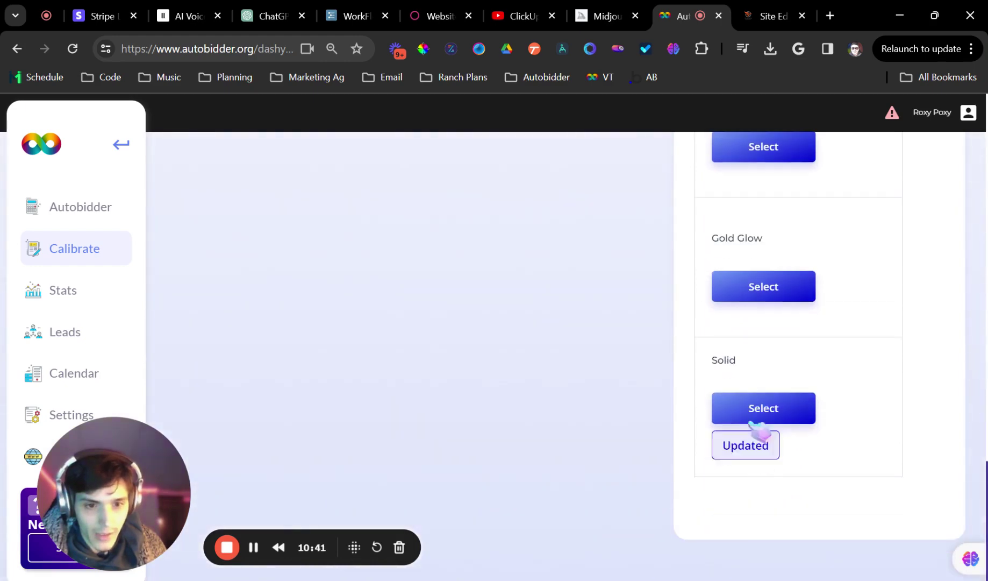
{"action": "scroll", "coordinate": [814, 443], "scroll_direction": "up", "scroll_amount": 15}
{"action": "scroll", "coordinate": [806, 438], "scroll_direction": "down", "scroll_amount": 4}
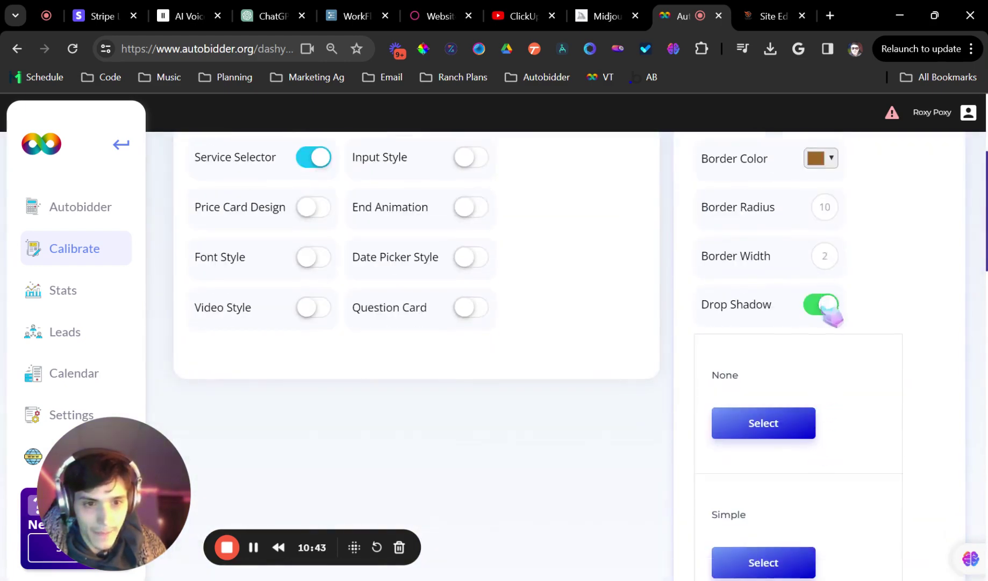
{"action": "scroll", "coordinate": [833, 317], "scroll_direction": "up", "scroll_amount": 6}
{"action": "left_click", "coordinate": [322, 381]}
Enable Multiple Choice styling with a semi-transparent #9e6726 start colour
{"action": "scroll", "coordinate": [371, 409], "scroll_direction": "down", "scroll_amount": 1}
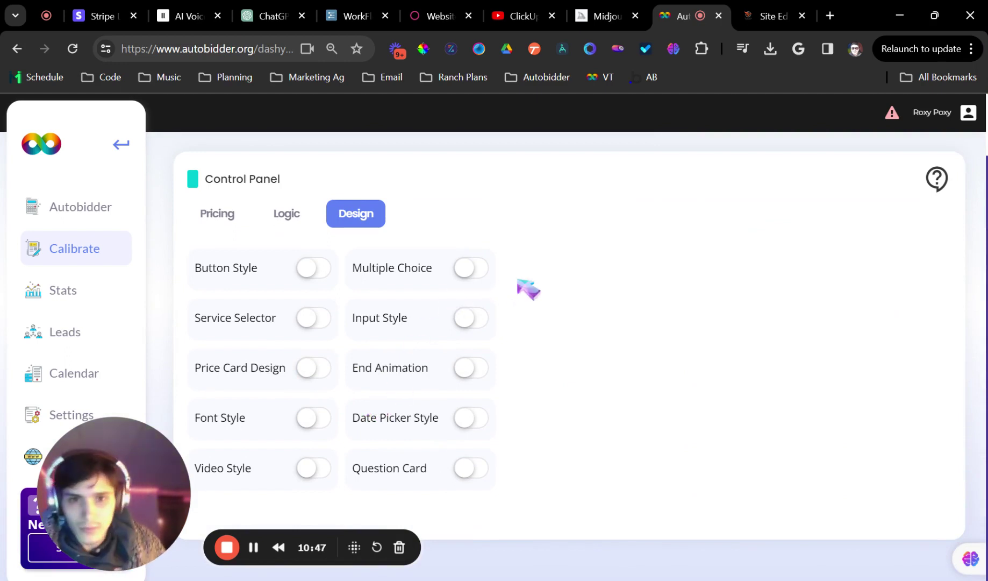
{"action": "left_click", "coordinate": [473, 267]}
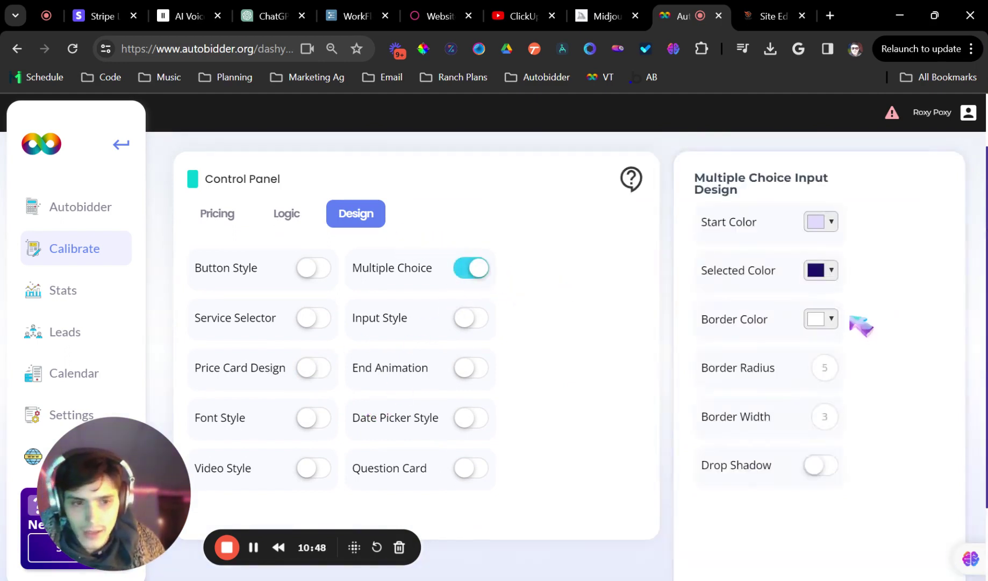
{"action": "left_click", "coordinate": [831, 223]}
{"action": "double_click", "coordinate": [861, 365]}
{"action": "key", "text": "ctrl+v"}
{"action": "key", "text": "Return"}
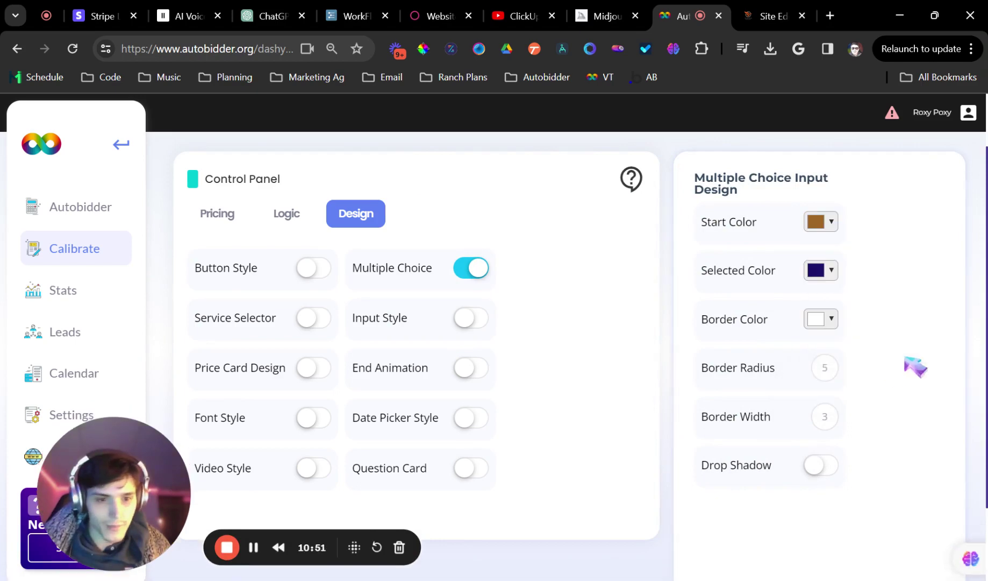
{"action": "left_click", "coordinate": [832, 222]}
{"action": "left_click_drag", "start_coordinate": [904, 348], "coordinate": [865, 348]}
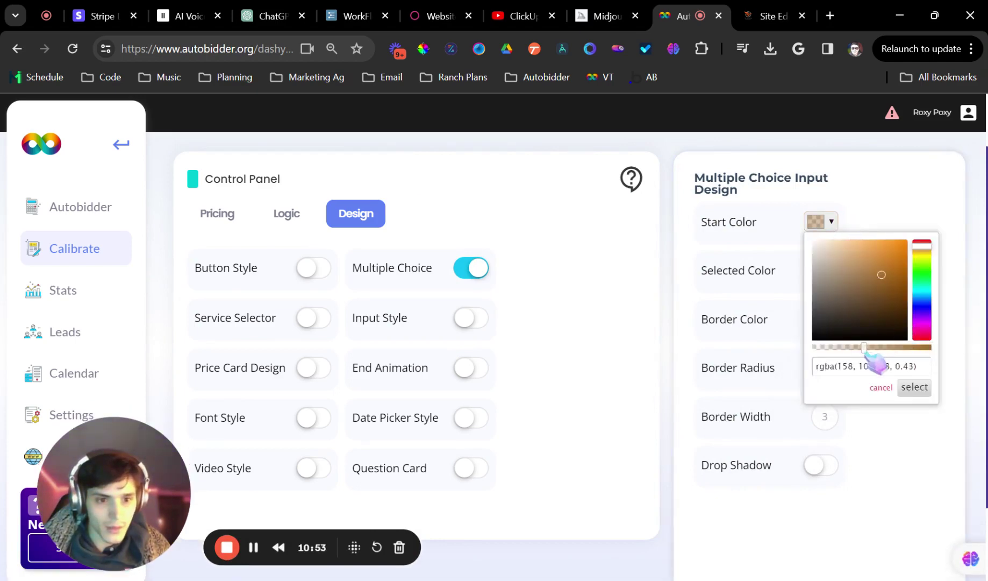
{"action": "left_click", "coordinate": [915, 387]}
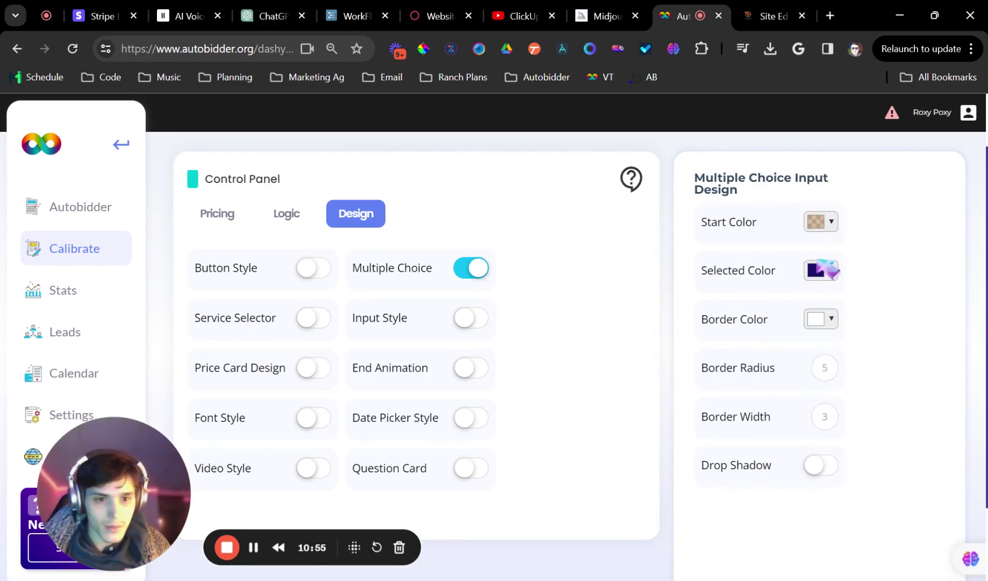
Set the Multiple Choice selected and border colours to #9e6726
{"action": "left_click", "coordinate": [820, 264]}
{"action": "triple_click", "coordinate": [839, 414]}
{"action": "key", "text": "ctrl+v"}
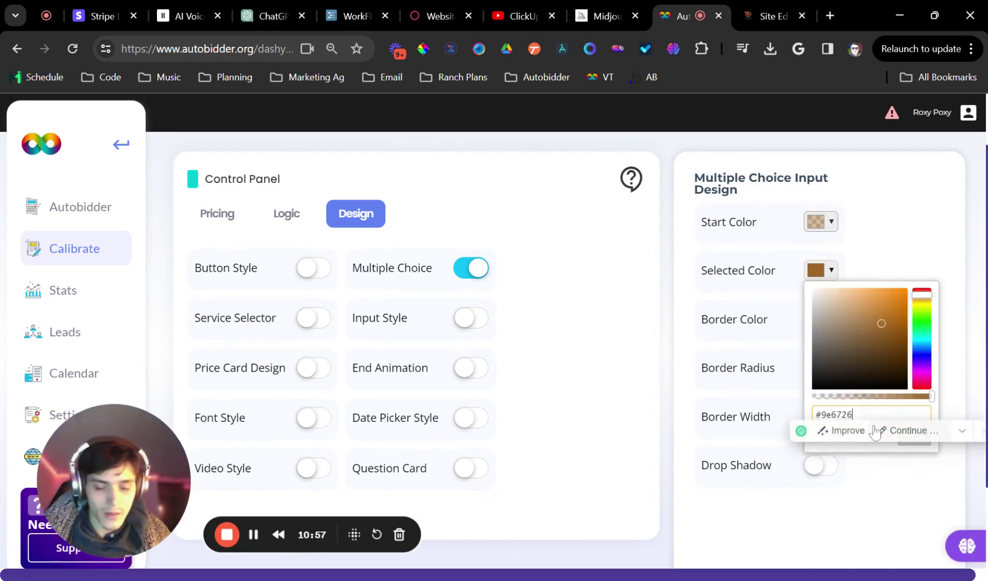
{"action": "left_click", "coordinate": [915, 435]}
{"action": "left_click", "coordinate": [827, 329]}
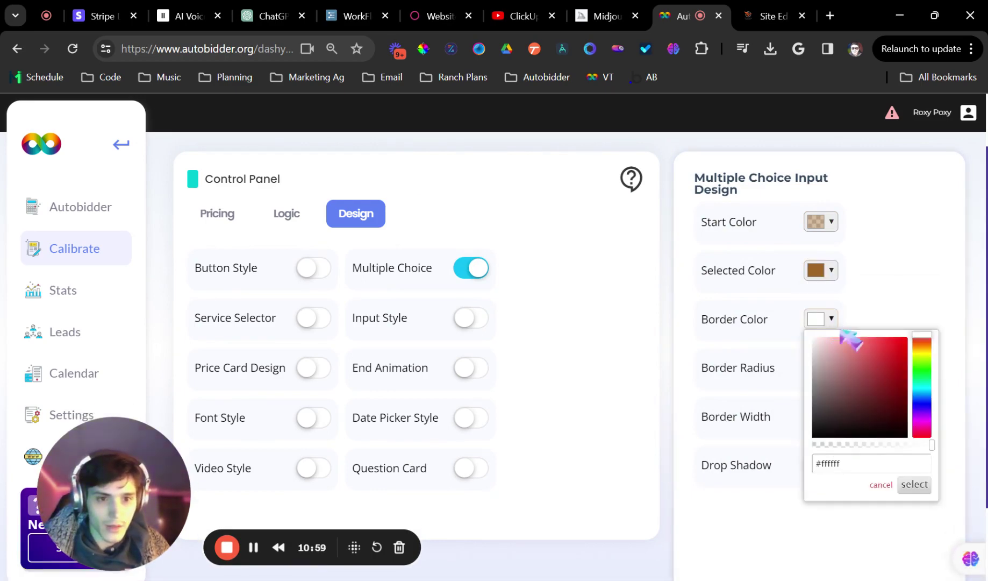
{"action": "triple_click", "coordinate": [839, 464]}
{"action": "key", "text": "ctrl+v"}
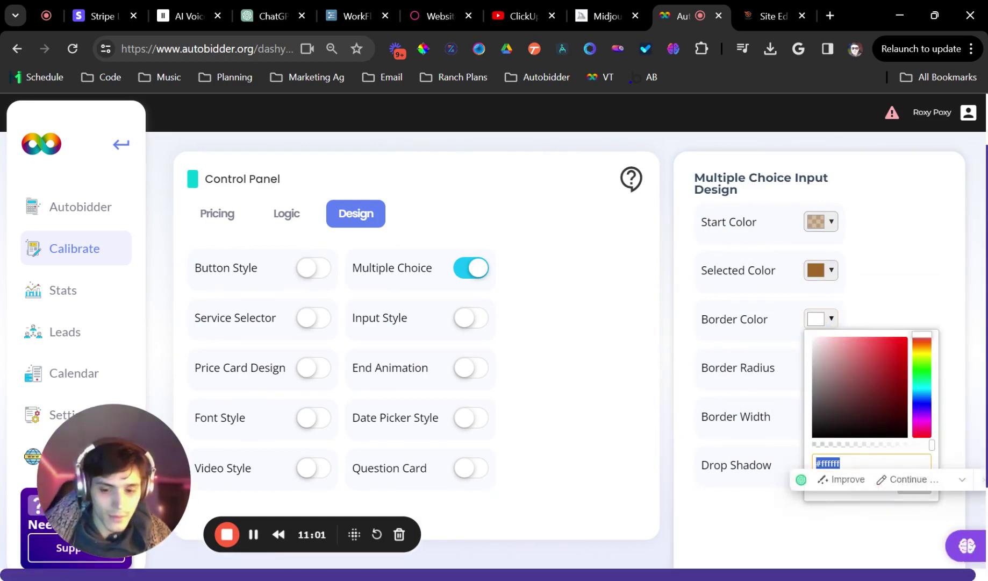
{"action": "left_click", "coordinate": [915, 484]}
In the Site Editor, scroll to the appointment section's Select Your Services form
{"action": "left_click", "coordinate": [774, 16]}
{"action": "scroll", "coordinate": [644, 230], "scroll_direction": "down", "scroll_amount": 5}
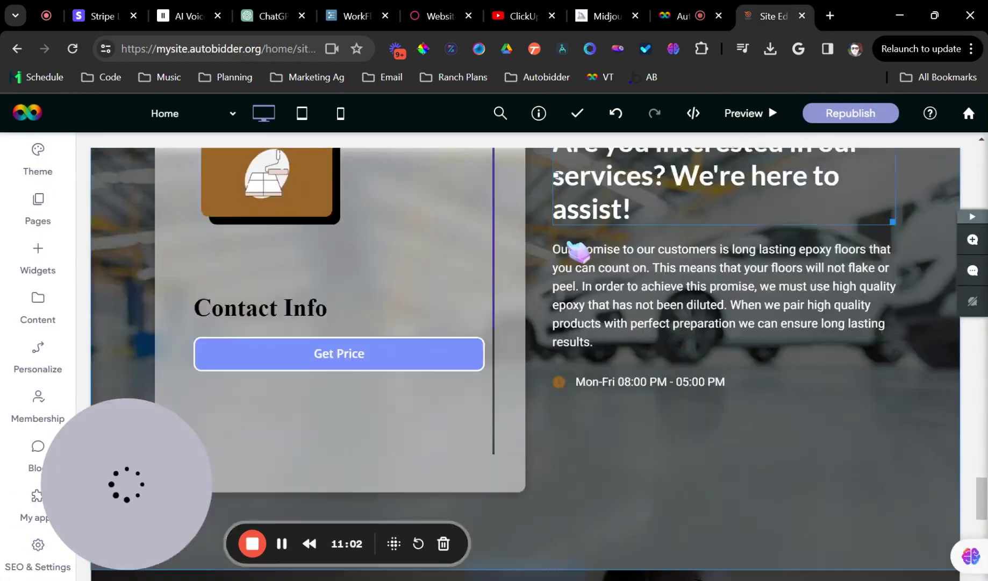
{"action": "scroll", "coordinate": [579, 252], "scroll_direction": "up", "scroll_amount": 2}
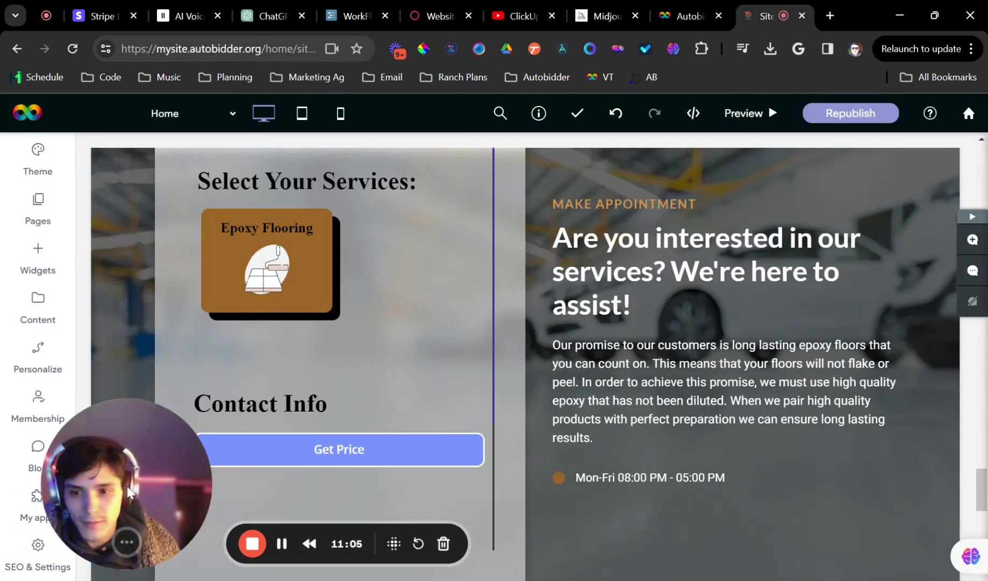
{"action": "left_click_drag", "start_coordinate": [140, 501], "coordinate": [916, 513]}
{"action": "scroll", "coordinate": [374, 296], "scroll_direction": "up", "scroll_amount": 3}
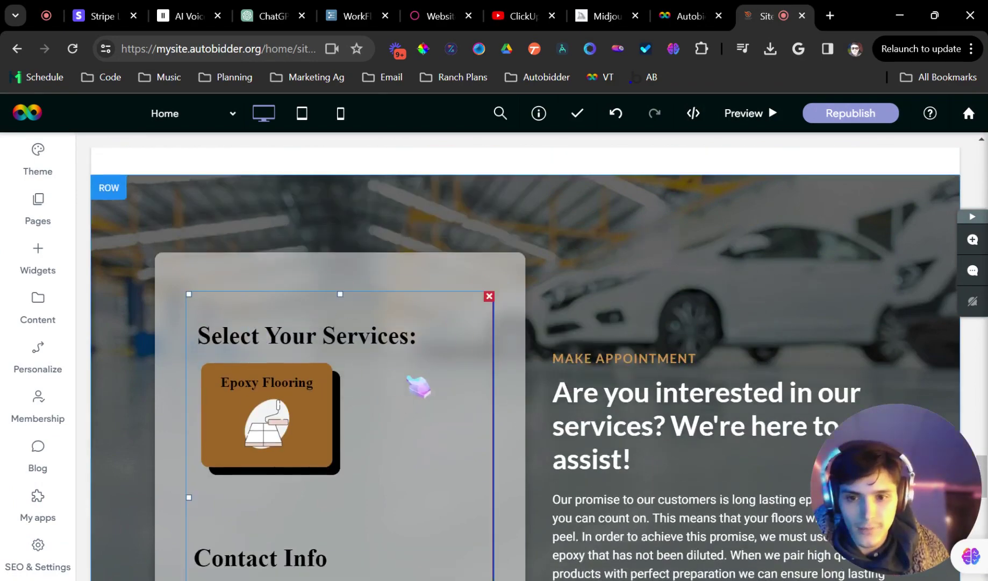
{"action": "scroll", "coordinate": [419, 386], "scroll_direction": "down", "scroll_amount": 12}
{"action": "scroll", "coordinate": [409, 290], "scroll_direction": "up", "scroll_amount": 15}
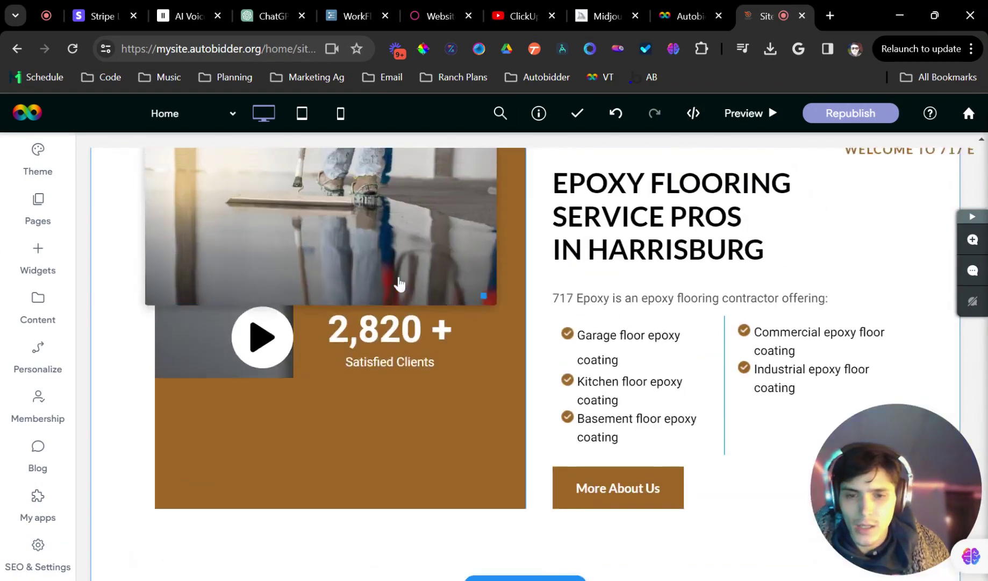
{"action": "scroll", "coordinate": [371, 298], "scroll_direction": "down", "scroll_amount": 5}
{"action": "scroll", "coordinate": [203, 205], "scroll_direction": "up", "scroll_amount": 3}
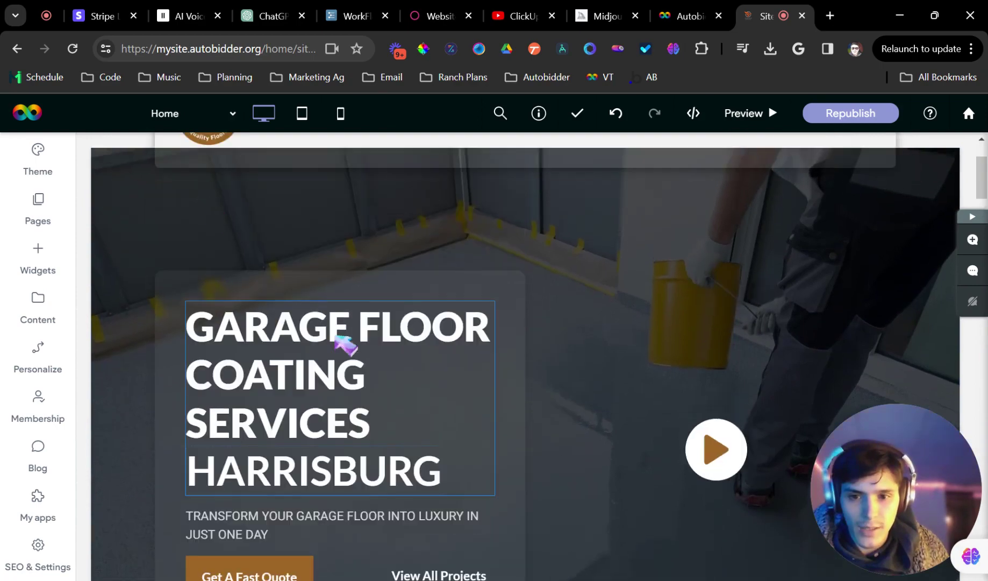
Select the GARAGE FLOOR COATING SERVICES heading, confirm it unchanged, and return to Autobidder
{"action": "left_click", "coordinate": [335, 340]}
{"action": "triple_click", "coordinate": [306, 375]}
{"action": "left_click", "coordinate": [734, 244]}
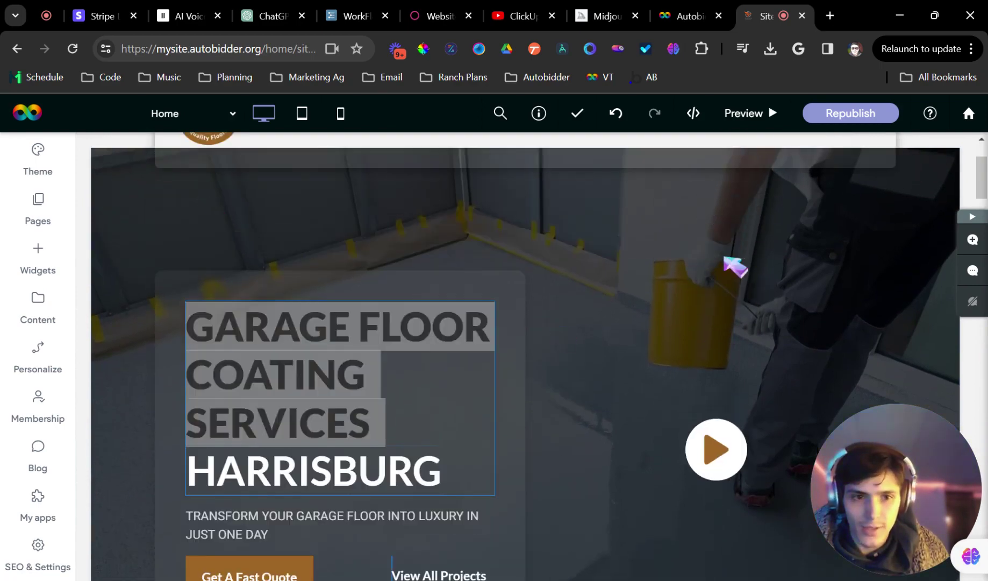
{"action": "scroll", "coordinate": [530, 309], "scroll_direction": "down", "scroll_amount": 15}
{"action": "scroll", "coordinate": [526, 269], "scroll_direction": "up", "scroll_amount": 5}
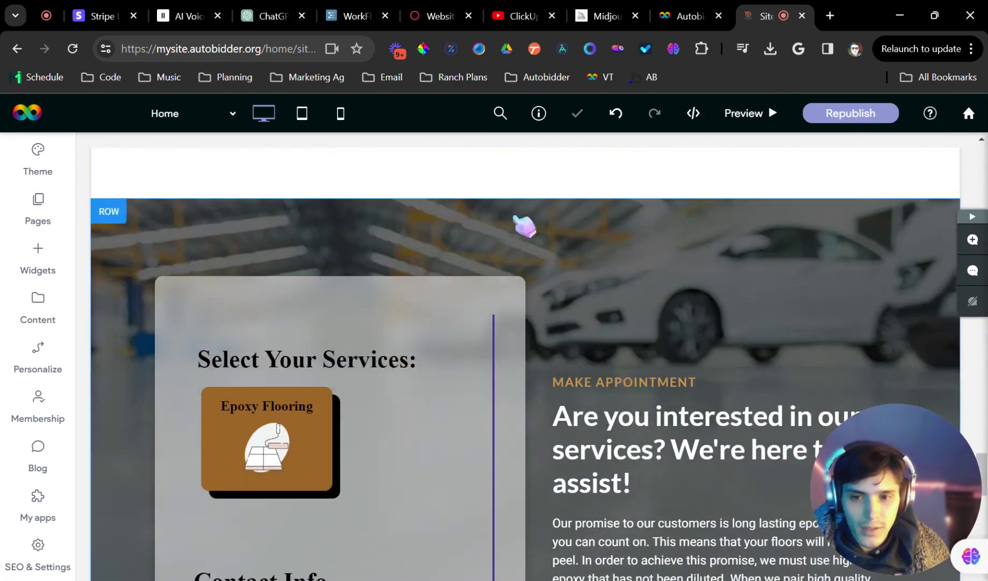
{"action": "left_click", "coordinate": [694, 15]}
Disable Multiple Choice styling and enable Font Style with the Akshar field font
{"action": "left_click", "coordinate": [468, 271]}
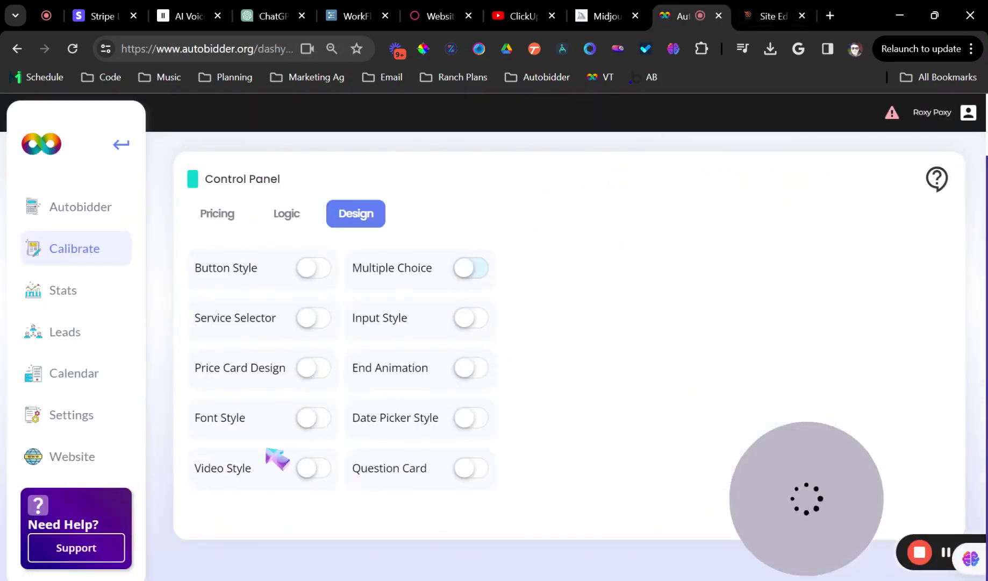
{"action": "left_click", "coordinate": [317, 418]}
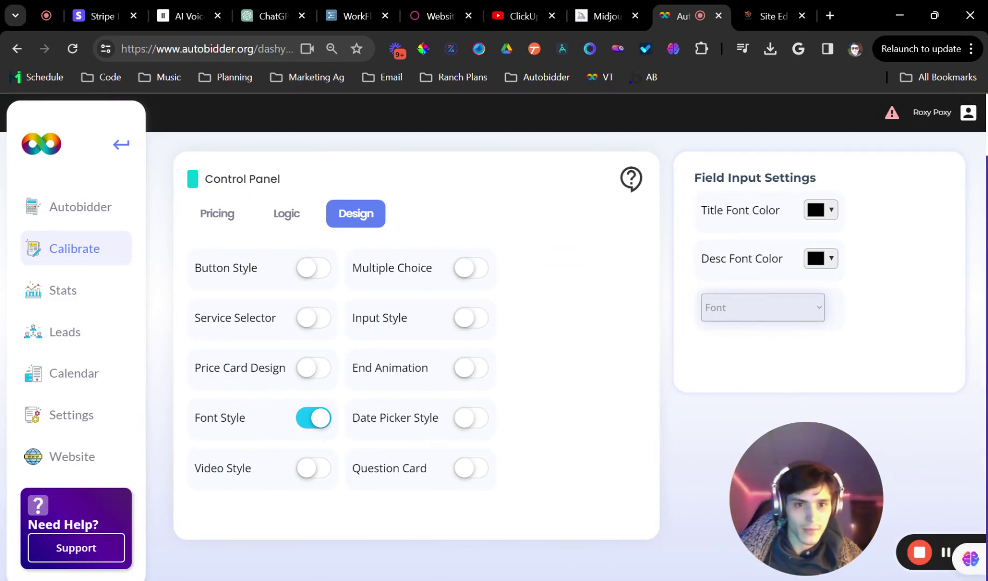
{"action": "left_click", "coordinate": [324, 421]}
Reload the Site Editor to pick up the new styling and enter Preview mode
{"action": "left_click", "coordinate": [774, 16]}
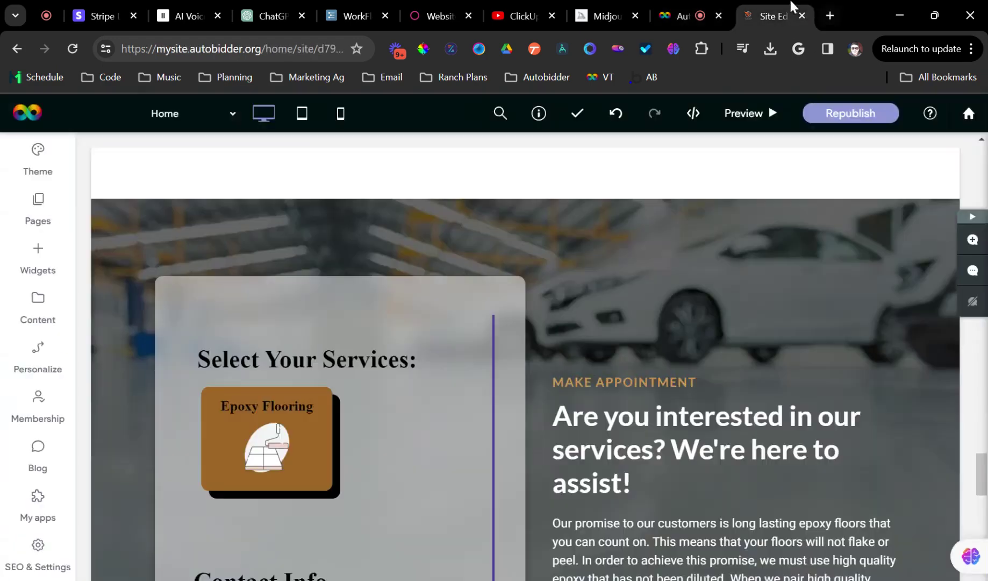
{"action": "left_click", "coordinate": [74, 49]}
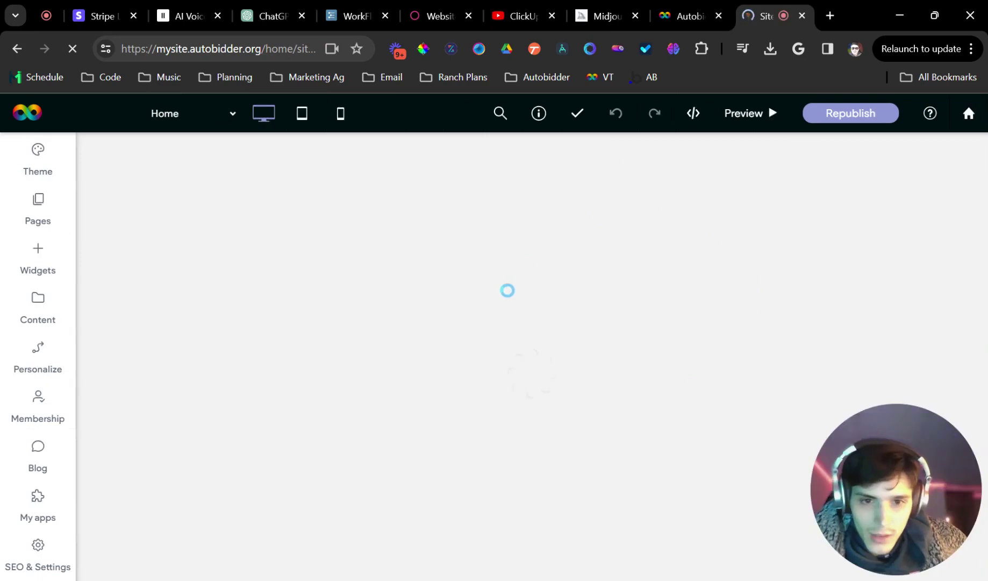
{"action": "scroll", "coordinate": [329, 338], "scroll_direction": "down", "scroll_amount": 11}
{"action": "scroll", "coordinate": [349, 340], "scroll_direction": "down", "scroll_amount": 20}
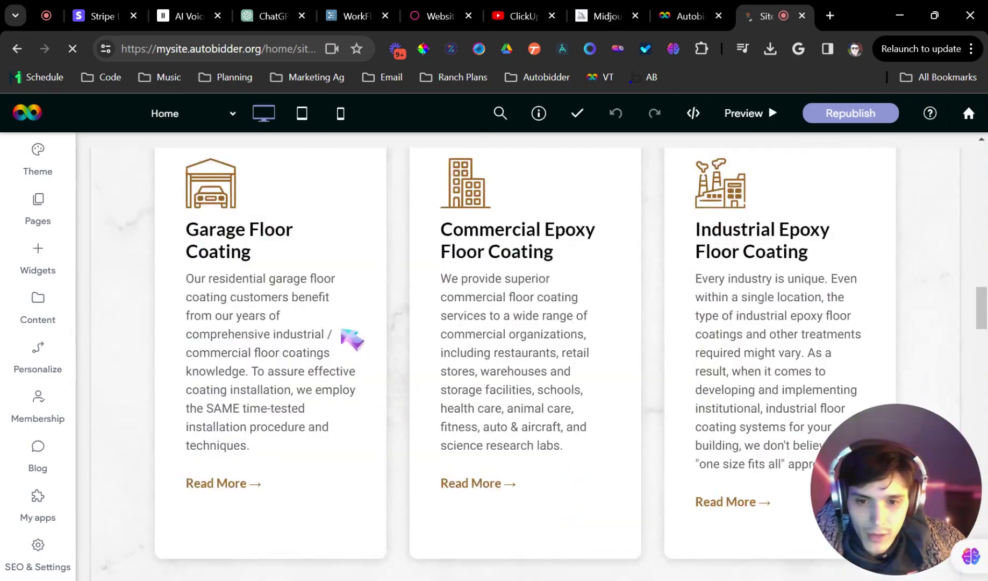
{"action": "scroll", "coordinate": [345, 336], "scroll_direction": "down", "scroll_amount": 10}
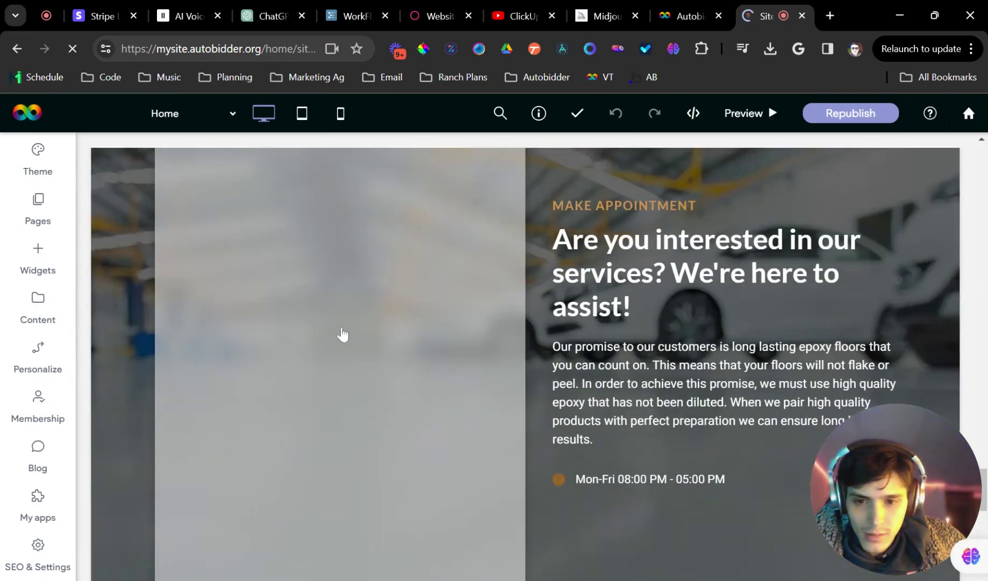
{"action": "scroll", "coordinate": [344, 336], "scroll_direction": "up", "scroll_amount": 4}
{"action": "scroll", "coordinate": [376, 334], "scroll_direction": "down", "scroll_amount": 3}
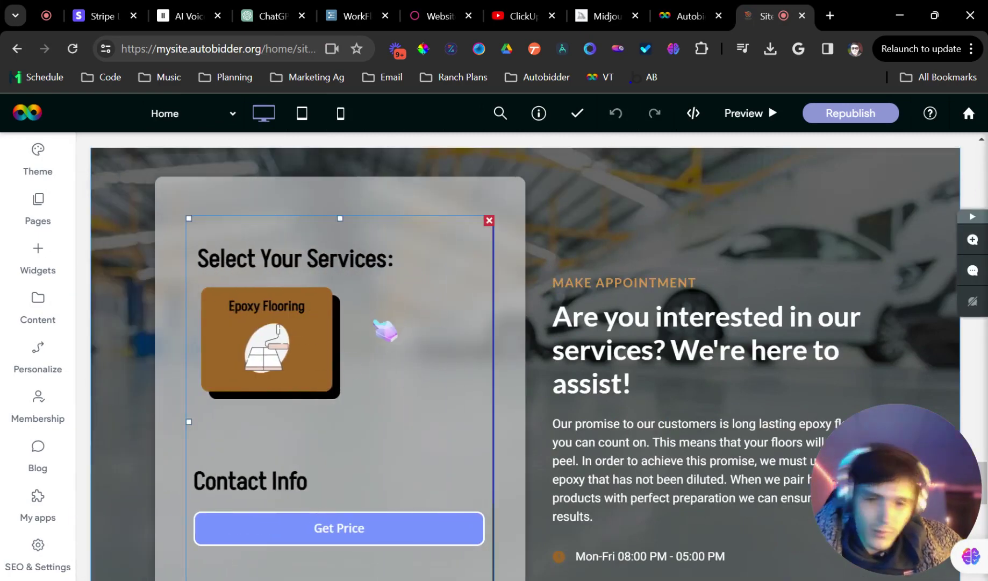
{"action": "left_click", "coordinate": [744, 113]}
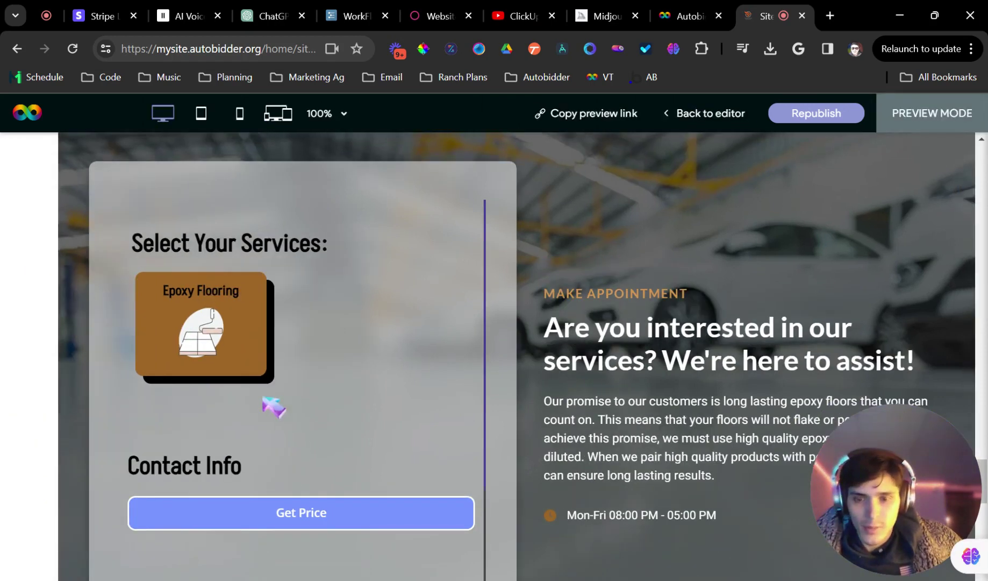
Choose Epoxy Flooring and set Surface Location to Indoor Room
{"action": "left_click", "coordinate": [182, 339]}
{"action": "scroll", "coordinate": [301, 339], "scroll_direction": "down", "scroll_amount": 3}
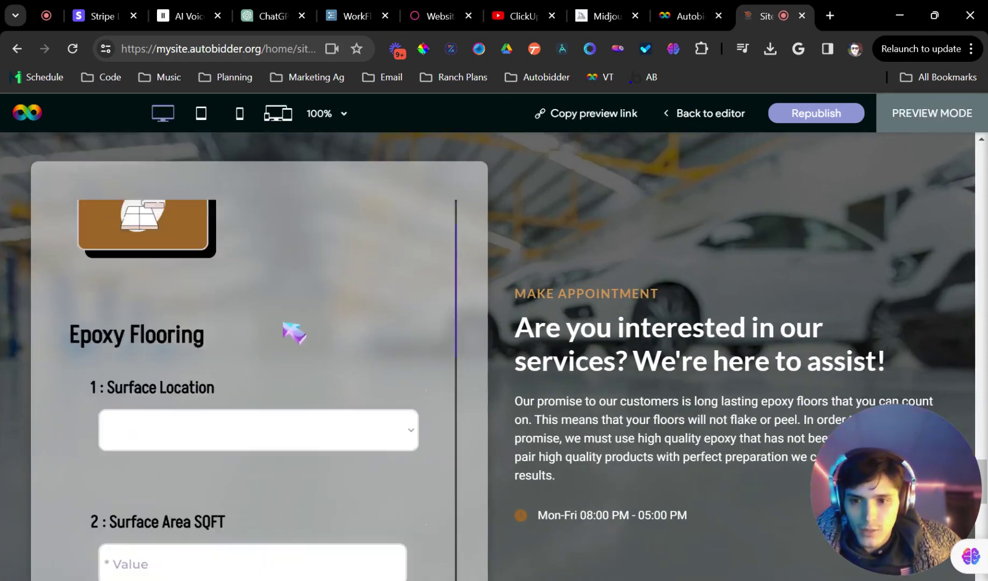
{"action": "scroll", "coordinate": [316, 356], "scroll_direction": "down", "scroll_amount": 3}
{"action": "left_click", "coordinate": [276, 295]}
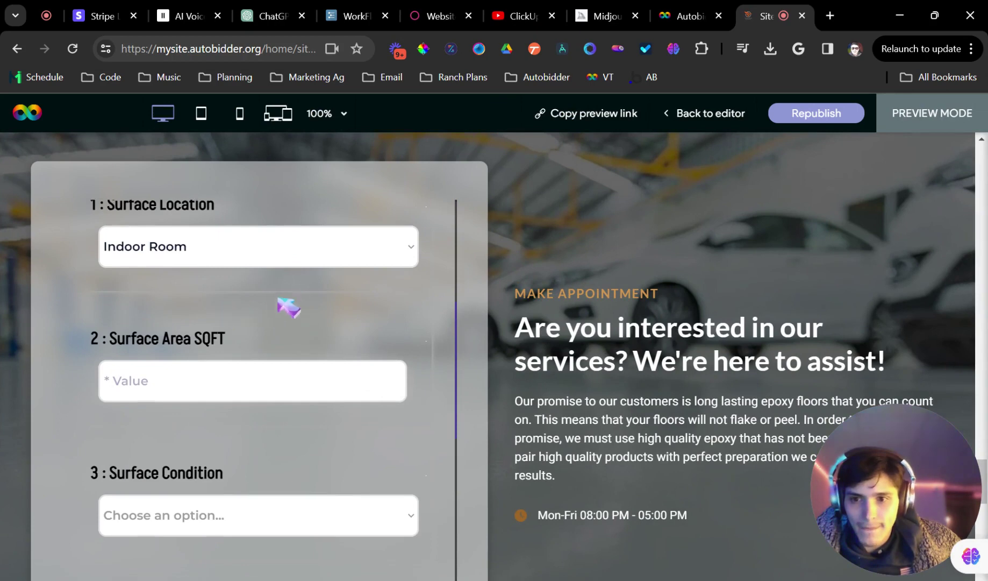
{"action": "scroll", "coordinate": [340, 297], "scroll_direction": "up", "scroll_amount": 3}
{"action": "scroll", "coordinate": [325, 299], "scroll_direction": "down", "scroll_amount": 7}
{"action": "scroll", "coordinate": [302, 317], "scroll_direction": "up", "scroll_amount": 1}
{"action": "scroll", "coordinate": [309, 329], "scroll_direction": "up", "scroll_amount": 5}
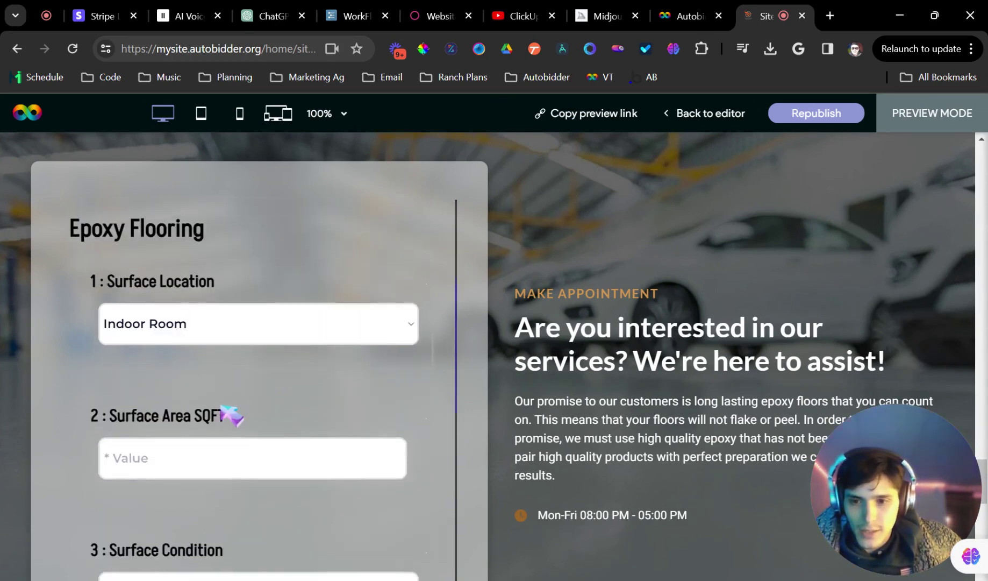
Enter 1200 sq ft, set Surface Condition to Fair, and pick the Flaked epoxy type
{"action": "left_click", "coordinate": [231, 440]}
{"action": "scroll", "coordinate": [236, 409], "scroll_direction": "down", "scroll_amount": 3}
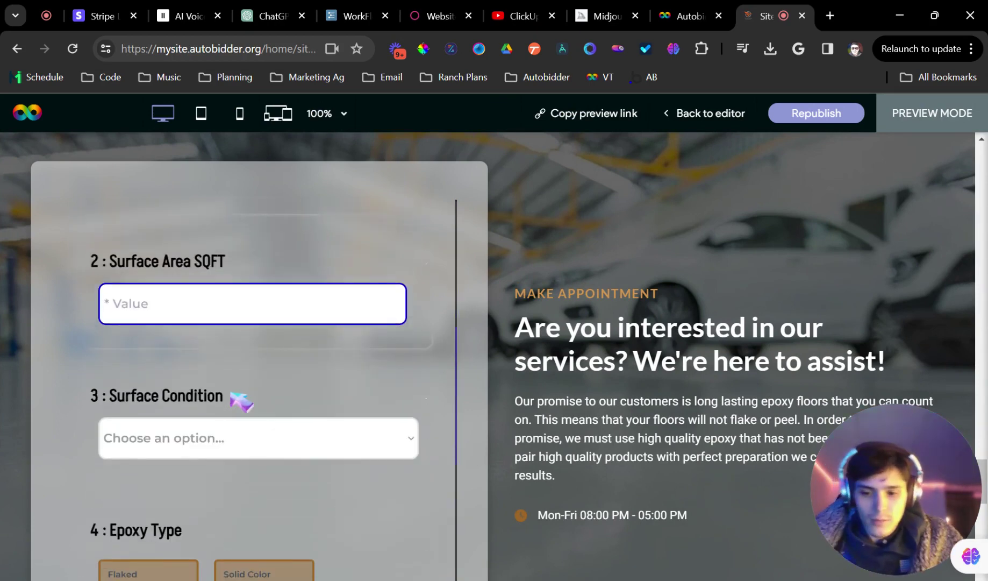
{"action": "type", "text": "1200"}
{"action": "left_click", "coordinate": [260, 449]}
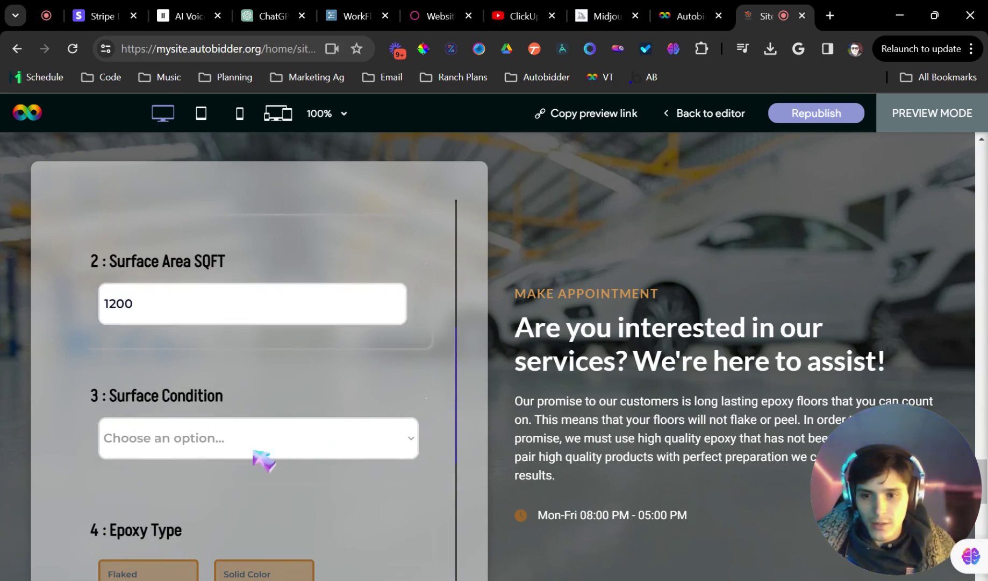
{"action": "left_click", "coordinate": [210, 494]}
{"action": "scroll", "coordinate": [279, 371], "scroll_direction": "down", "scroll_amount": 4}
{"action": "left_click", "coordinate": [161, 382]}
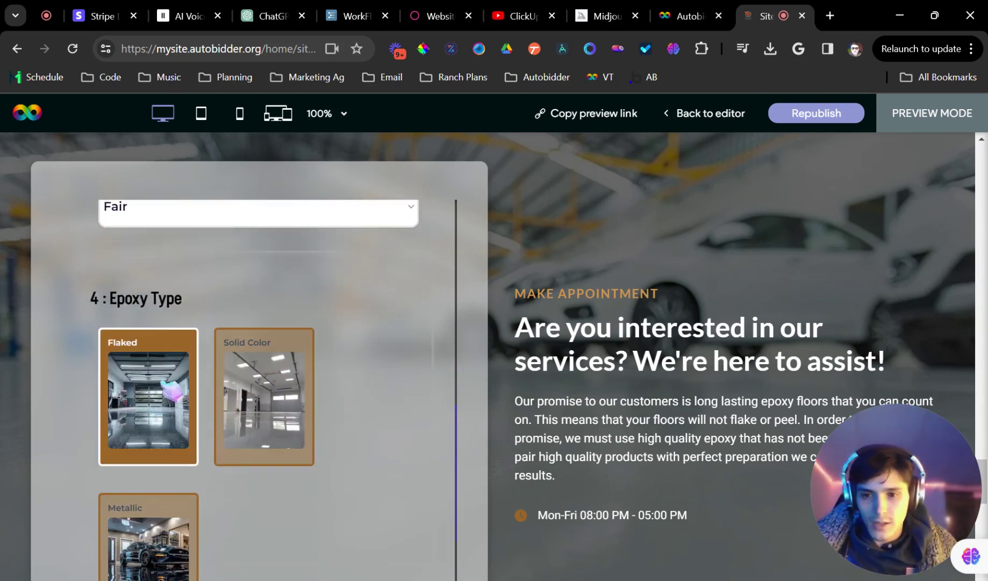
{"action": "scroll", "coordinate": [214, 359], "scroll_direction": "down", "scroll_amount": 5}
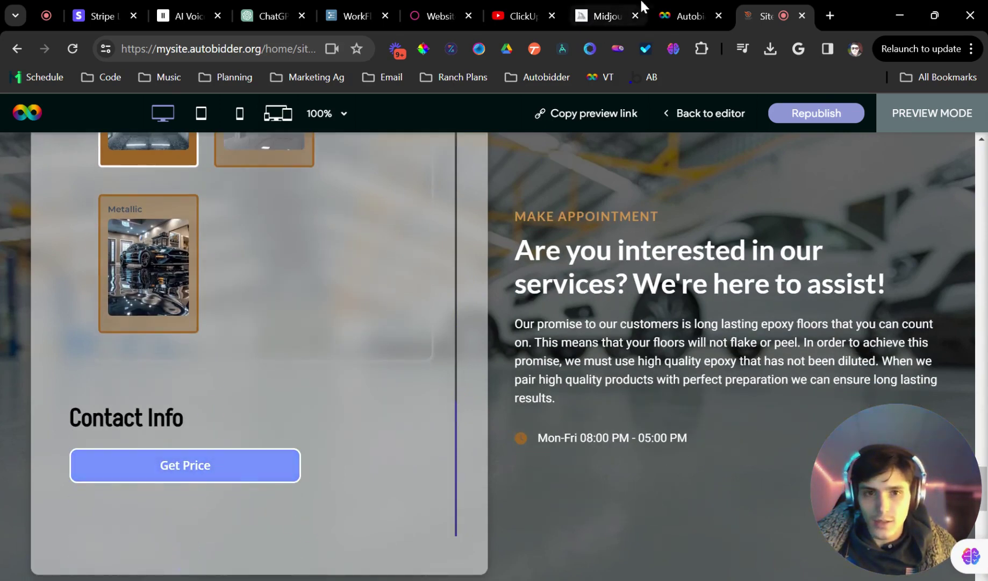
{"action": "left_click", "coordinate": [683, 16]}
Reload the site preview and turn on the Lead Collector contact fields in the form's Logic settings
{"action": "left_click", "coordinate": [302, 214]}
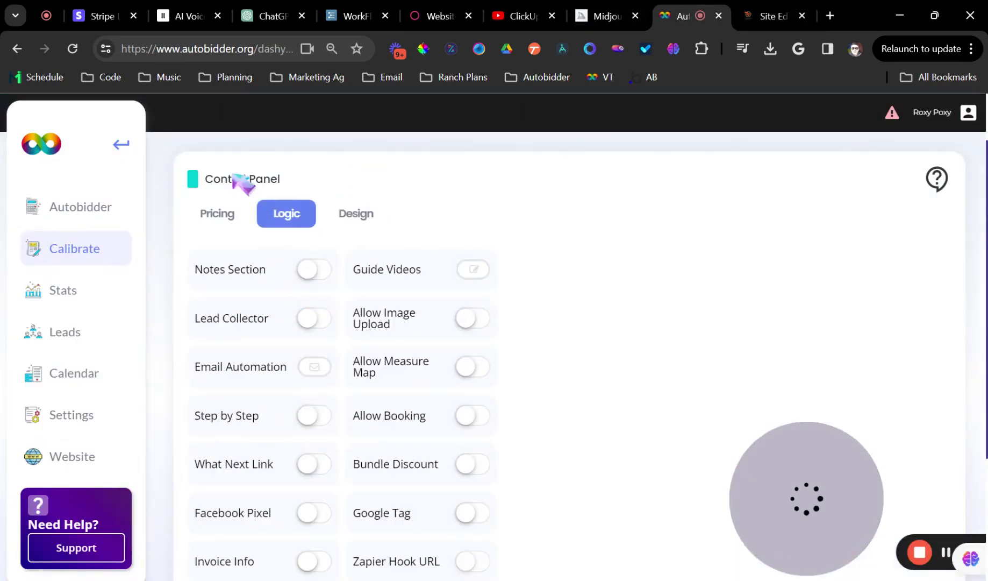
{"action": "key", "text": "ctrl+Tab"}
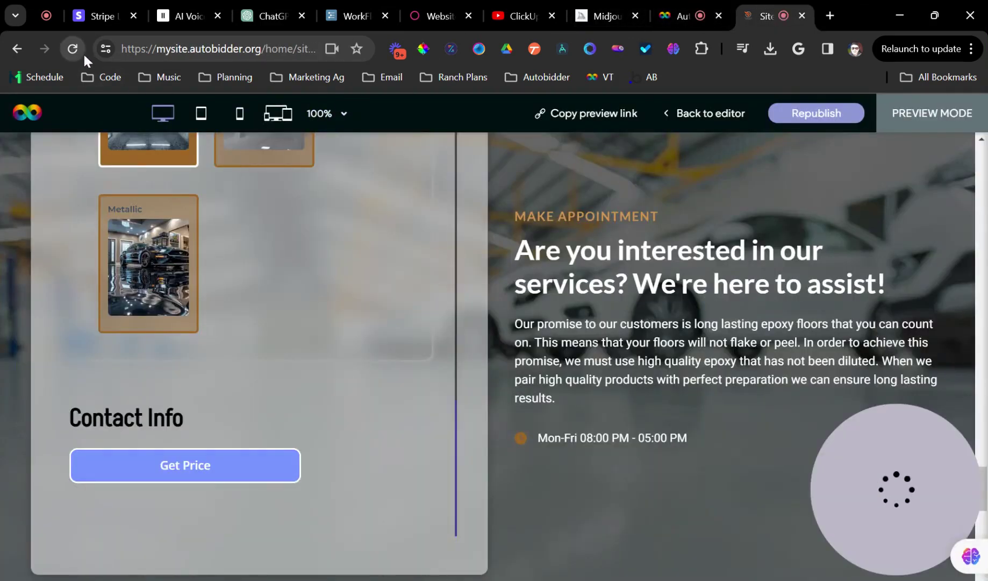
{"action": "left_click", "coordinate": [81, 51]}
{"action": "left_click", "coordinate": [679, 14]}
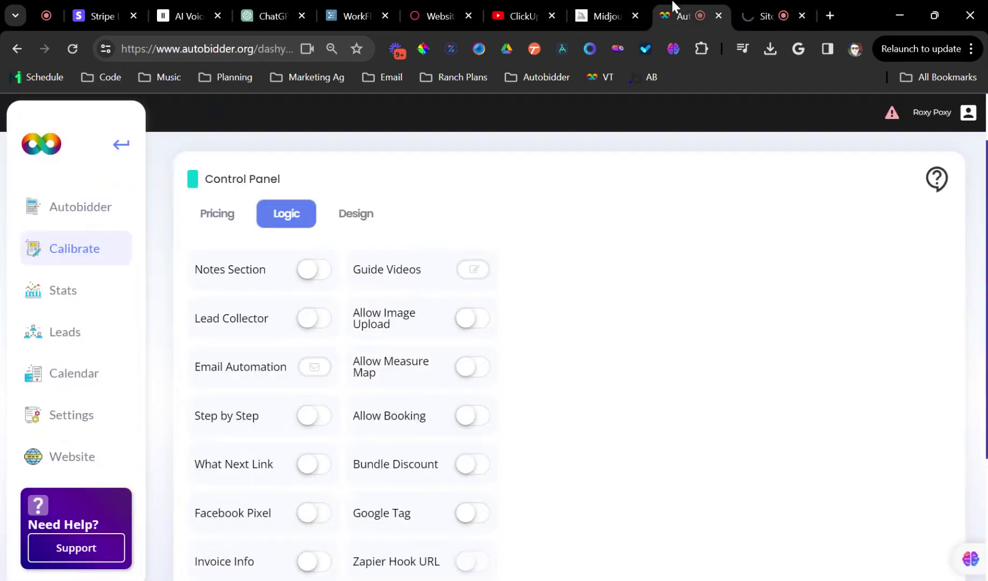
{"action": "left_click", "coordinate": [321, 325]}
{"action": "scroll", "coordinate": [396, 342], "scroll_direction": "down", "scroll_amount": 3}
{"action": "left_click", "coordinate": [766, 15]}
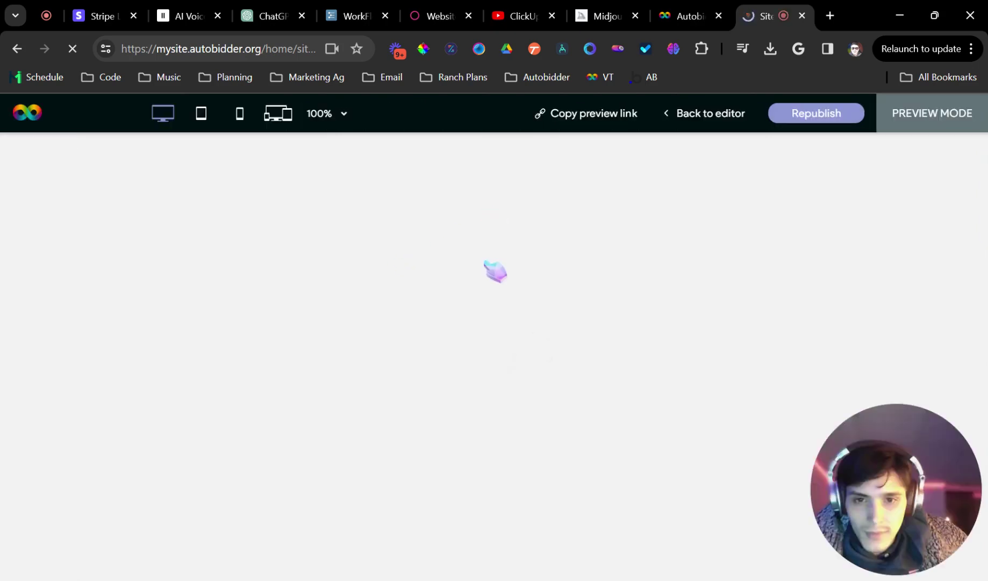
Check the refreshed preview's Epoxy Flooring form, then go Back to editor and Preview again
{"action": "scroll", "coordinate": [364, 315], "scroll_direction": "down", "scroll_amount": 10}
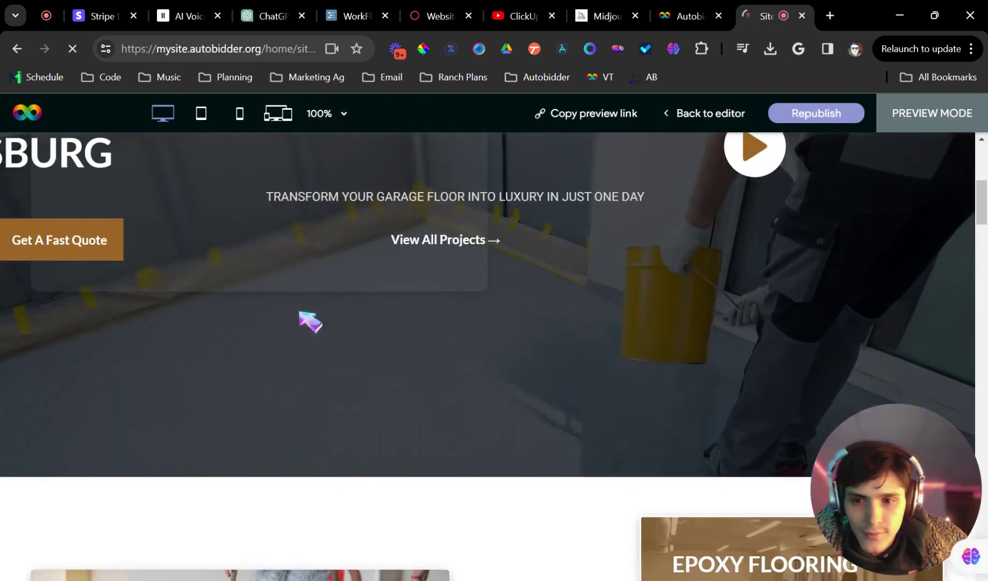
{"action": "scroll", "coordinate": [311, 320], "scroll_direction": "down", "scroll_amount": 15}
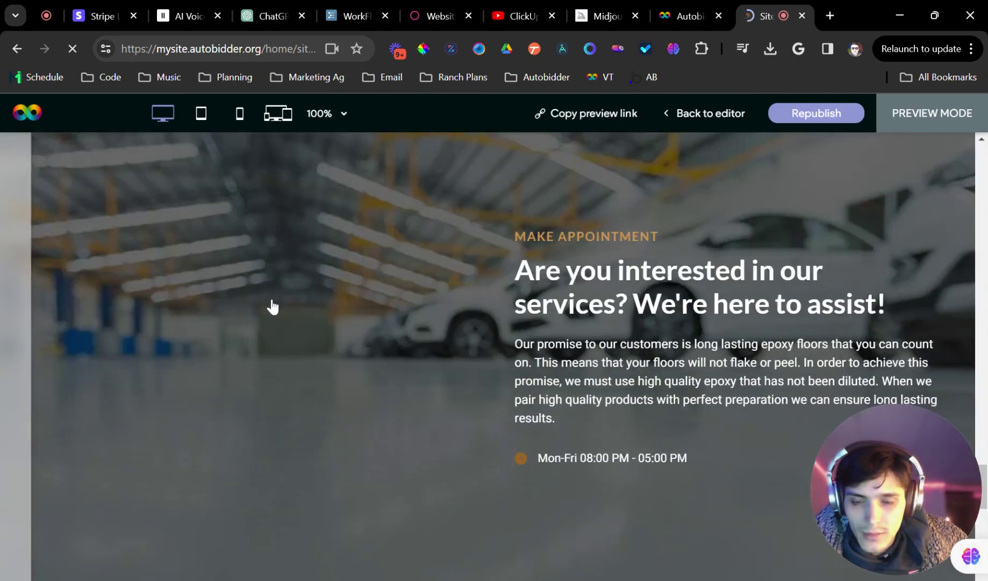
{"action": "scroll", "coordinate": [272, 300], "scroll_direction": "up", "scroll_amount": 8}
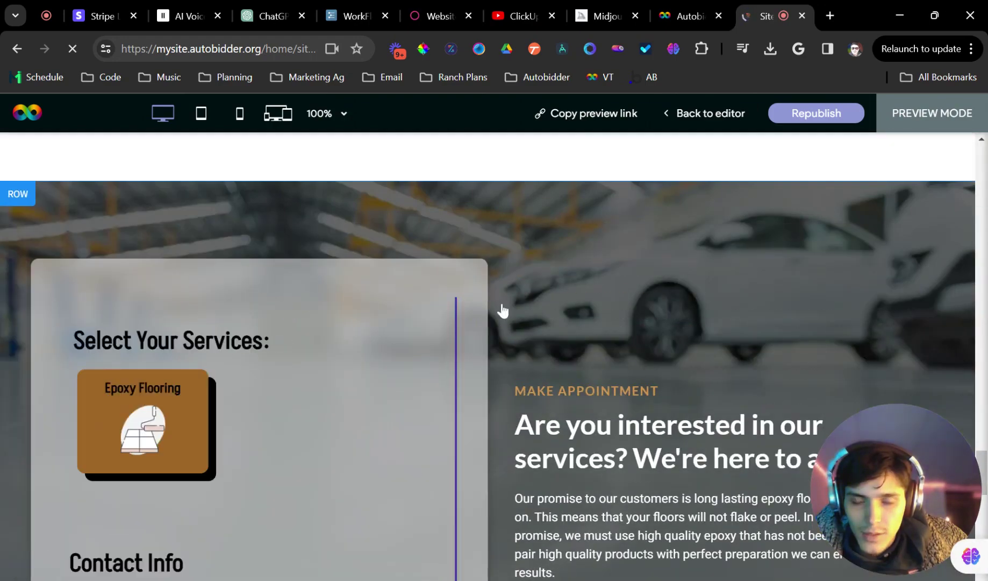
{"action": "scroll", "coordinate": [446, 347], "scroll_direction": "down", "scroll_amount": 5}
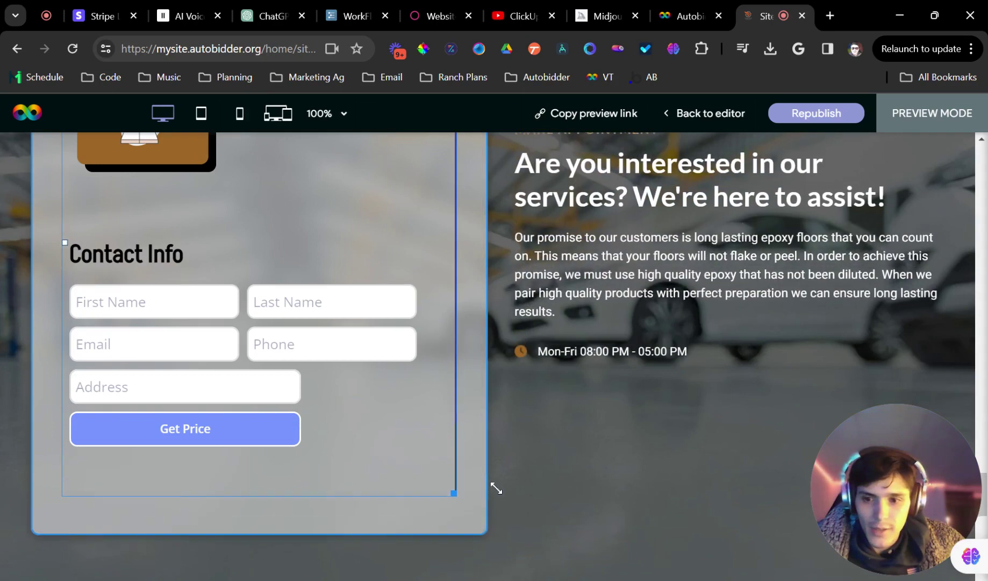
{"action": "scroll", "coordinate": [453, 456], "scroll_direction": "up", "scroll_amount": 5}
{"action": "scroll", "coordinate": [453, 456], "scroll_direction": "down", "scroll_amount": 5}
{"action": "scroll", "coordinate": [452, 442], "scroll_direction": "up", "scroll_amount": 2}
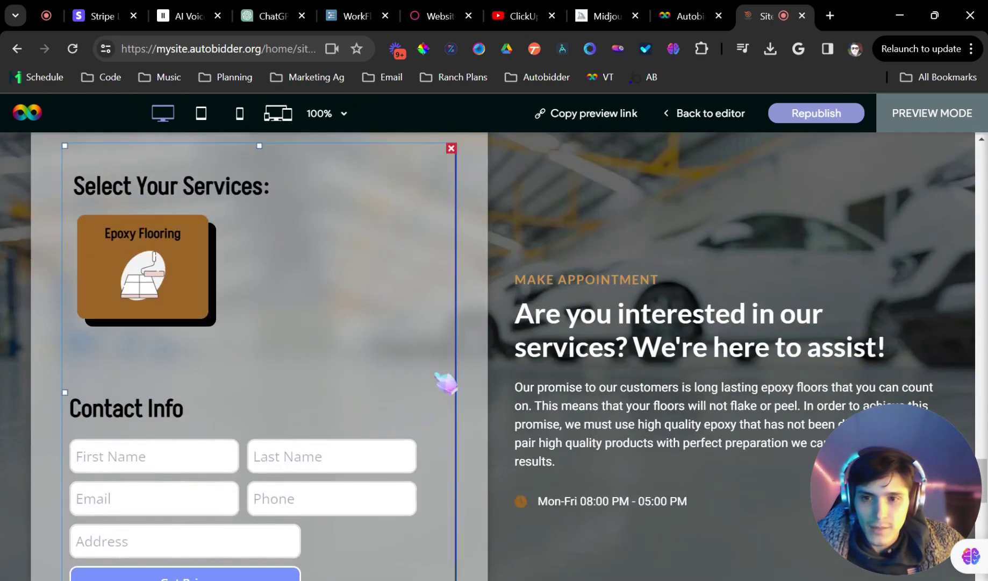
{"action": "left_click", "coordinate": [742, 116]}
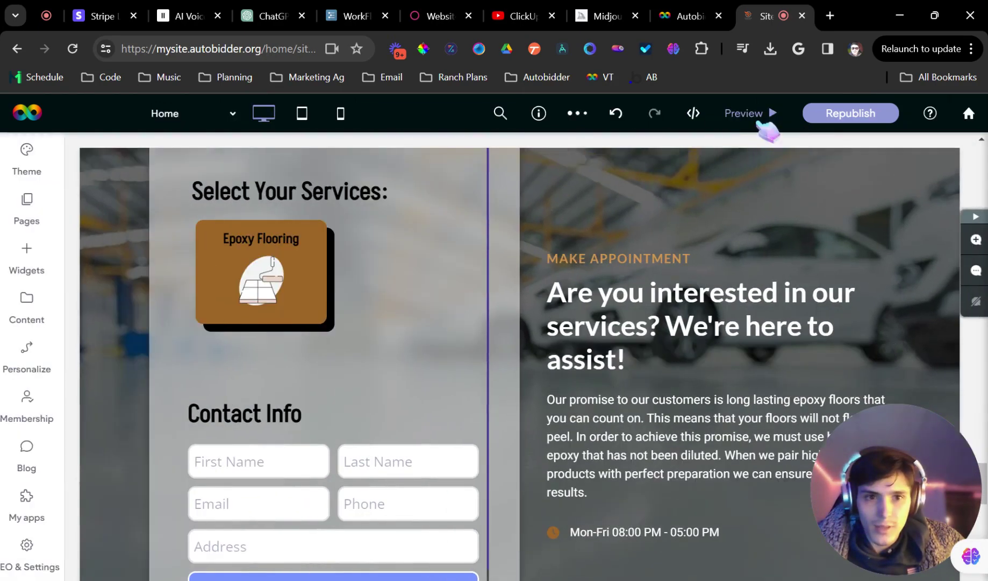
{"action": "left_click", "coordinate": [766, 116]}
Select Epoxy Flooring, enter 750 sq ft, and choose Fair condition and Flaked epoxy
{"action": "left_click", "coordinate": [178, 299]}
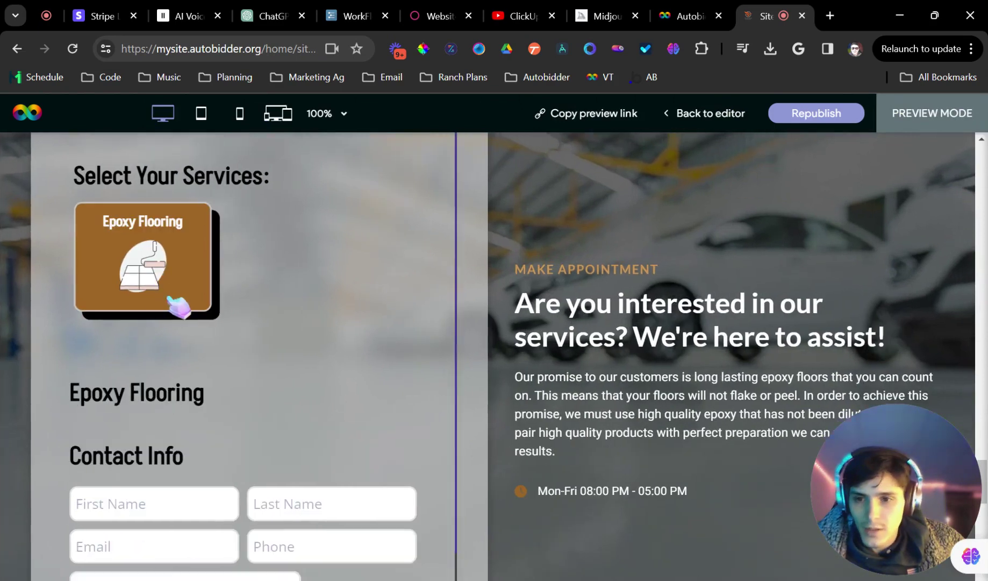
{"action": "scroll", "coordinate": [177, 301], "scroll_direction": "down", "scroll_amount": 3}
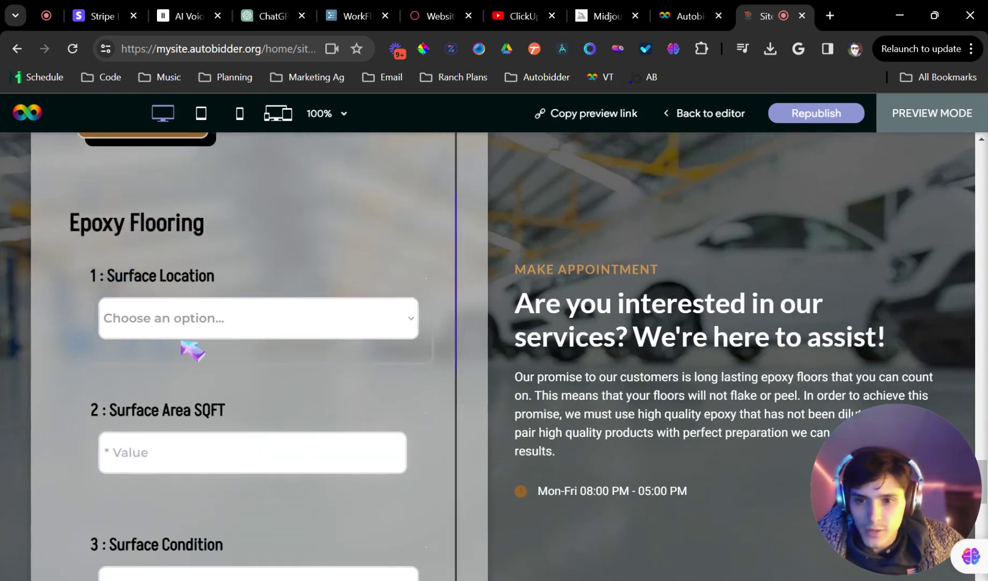
{"action": "scroll", "coordinate": [174, 364], "scroll_direction": "down", "scroll_amount": 4}
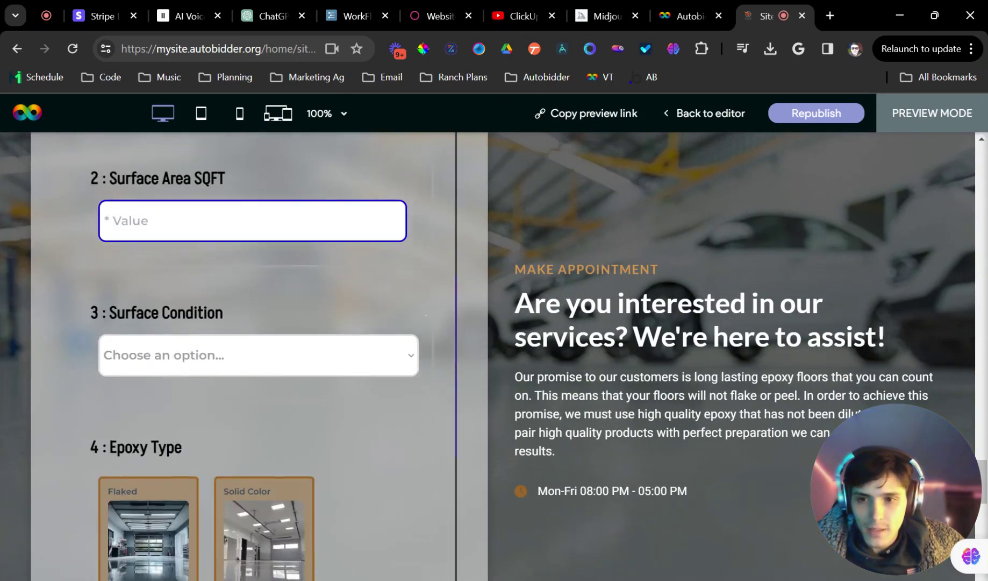
{"action": "scroll", "coordinate": [184, 265], "scroll_direction": "up", "scroll_amount": 4}
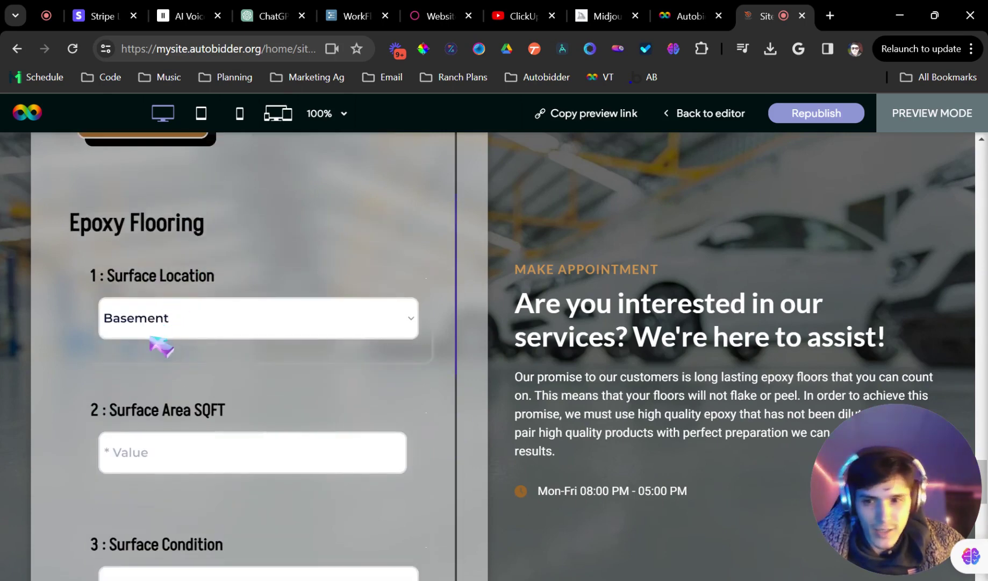
{"action": "scroll", "coordinate": [151, 345], "scroll_direction": "down", "scroll_amount": 4}
{"action": "left_click", "coordinate": [148, 227]}
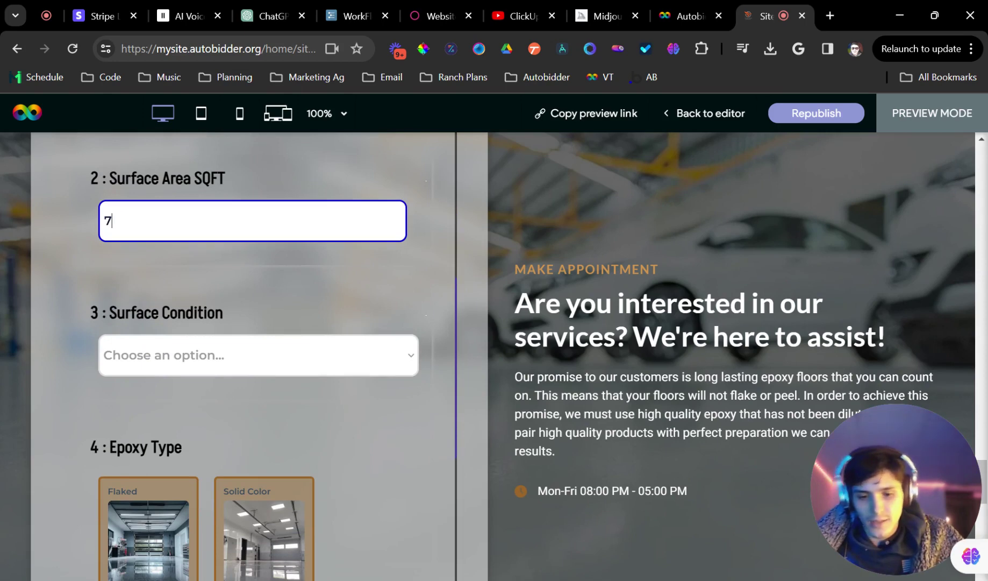
{"action": "left_click", "coordinate": [173, 356]}
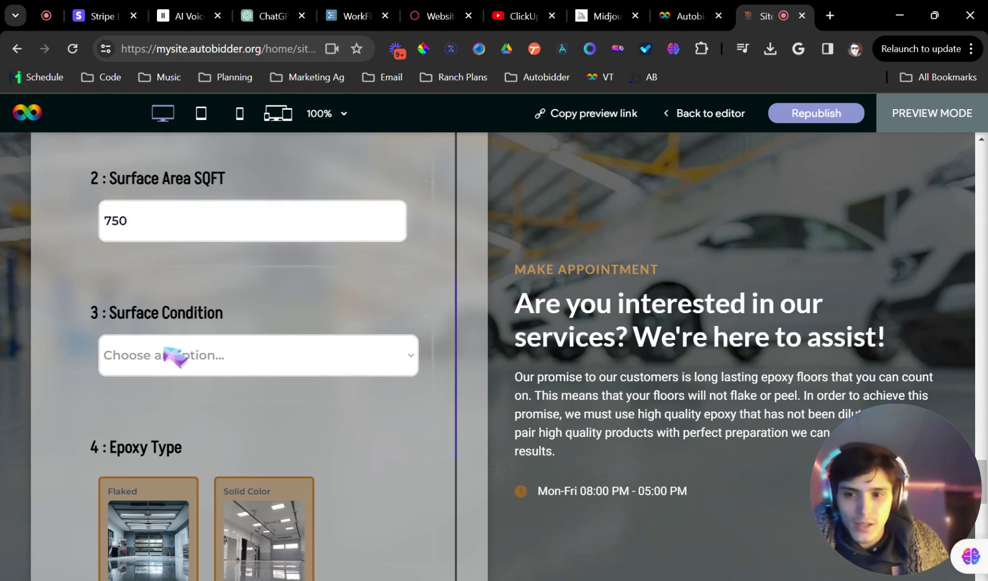
{"action": "left_click", "coordinate": [167, 377]}
{"action": "scroll", "coordinate": [211, 368], "scroll_direction": "down", "scroll_amount": 4}
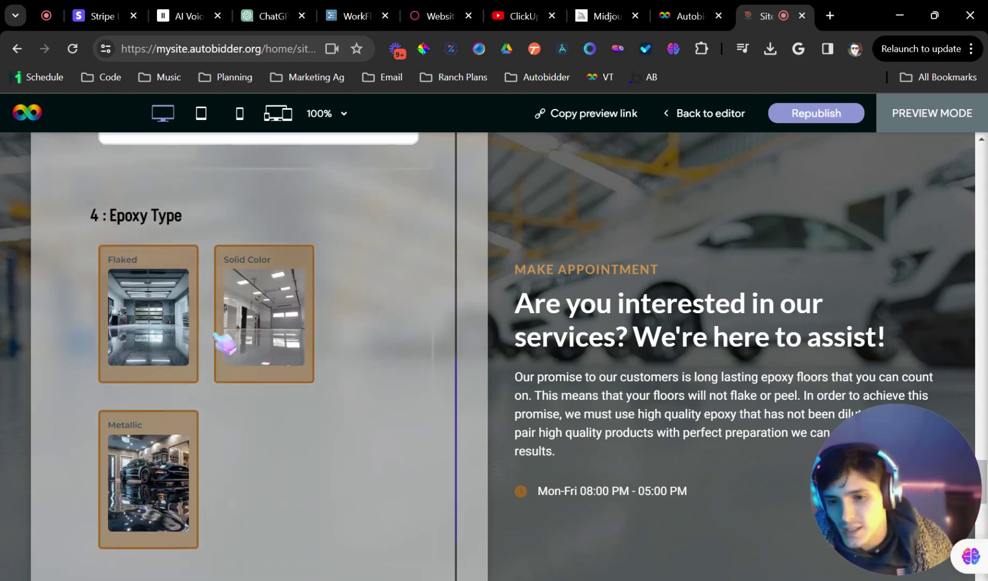
{"action": "left_click", "coordinate": [176, 324]}
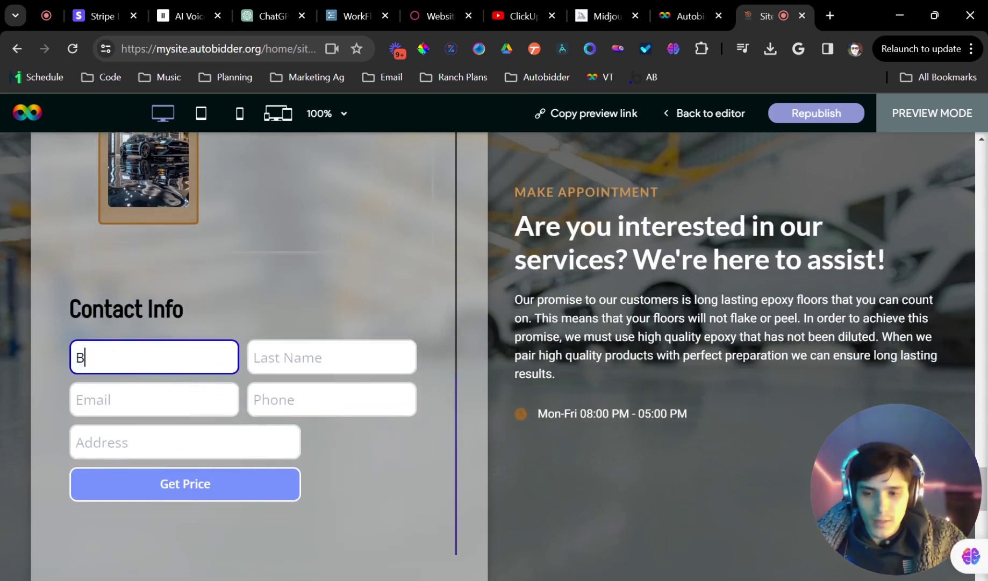
Fill in the test customer's e-mail, phone and address, picking the first suggested address
{"action": "key", "text": "Tab"}
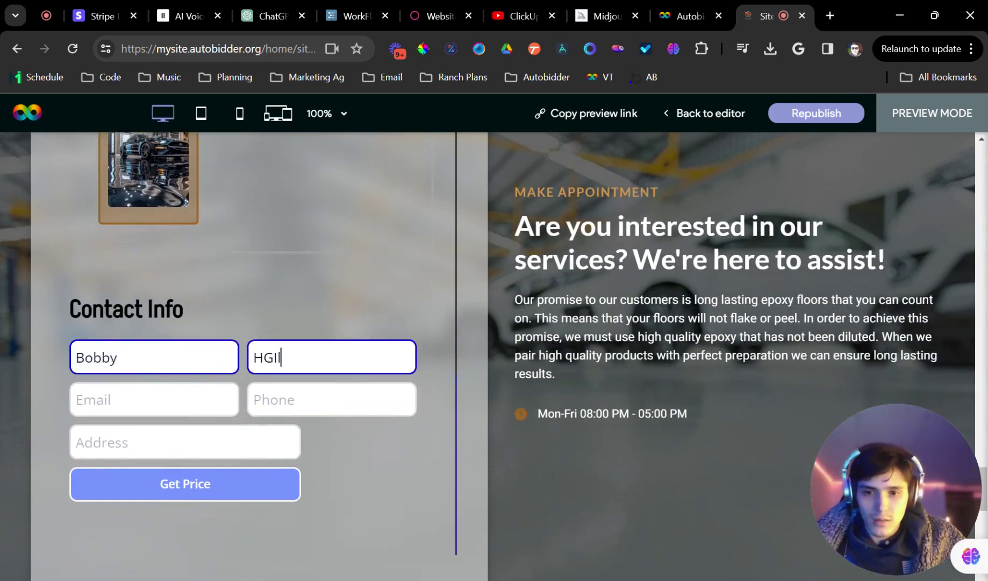
{"action": "key", "text": "Tab"}
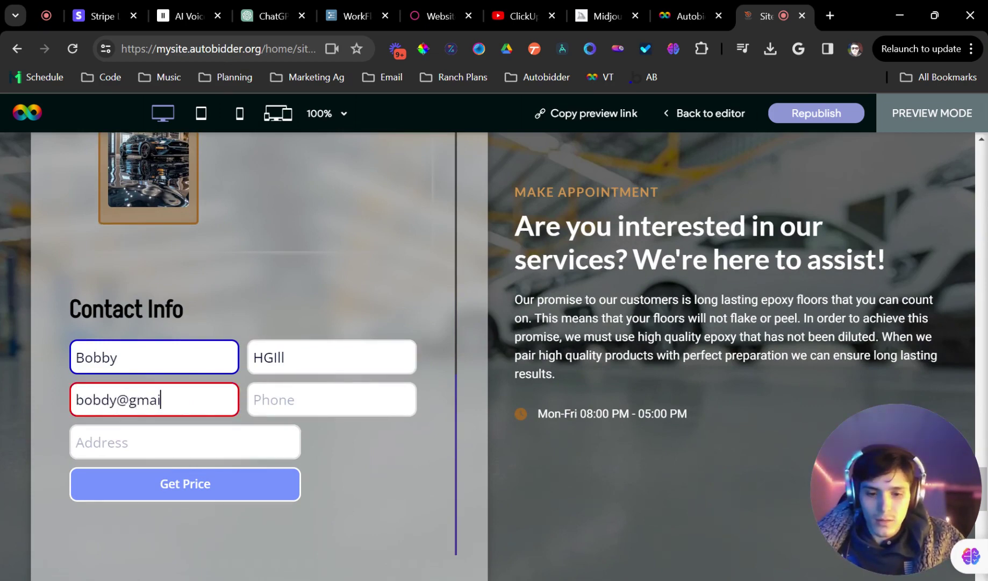
{"action": "key", "text": "Tab"}
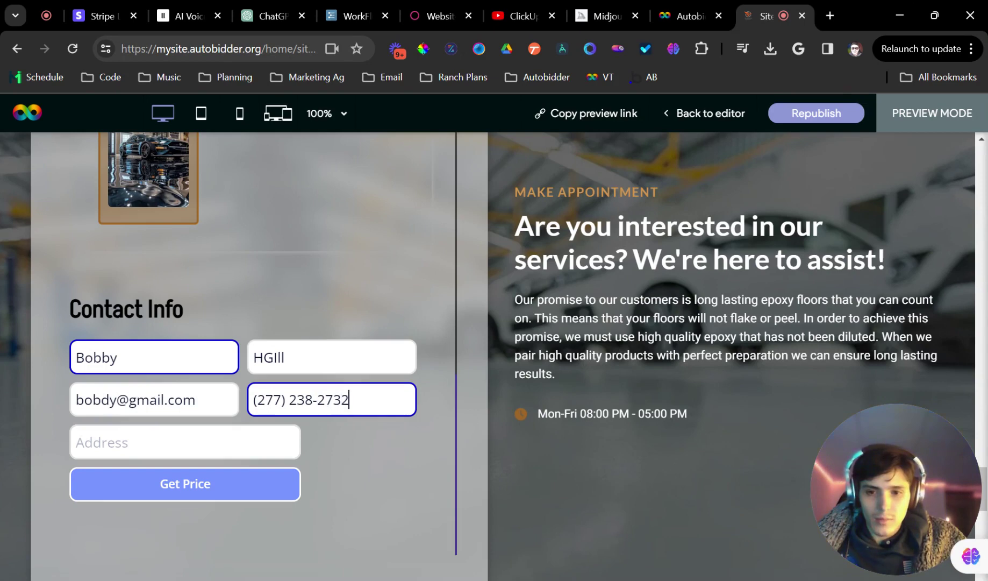
{"action": "key", "text": "Tab"}
{"action": "type", "text": "21"}
{"action": "left_click", "coordinate": [161, 484]}
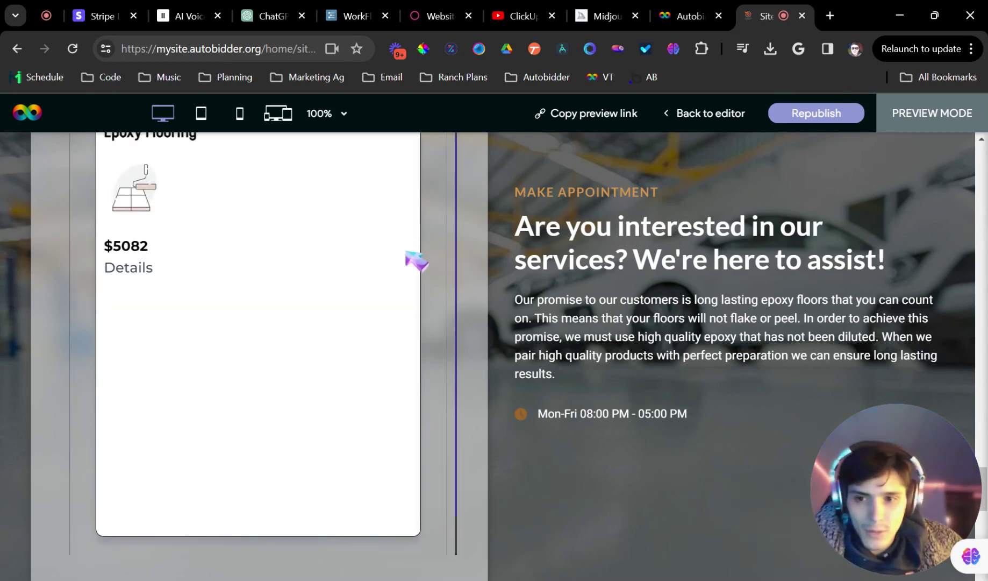
Review the returned Your Pricing card quoting Epoxy Flooring at $5082
{"action": "scroll", "coordinate": [377, 274], "scroll_direction": "up", "scroll_amount": 1}
{"action": "scroll", "coordinate": [256, 279], "scroll_direction": "down", "scroll_amount": 1}
{"action": "scroll", "coordinate": [258, 285], "scroll_direction": "up", "scroll_amount": 1}
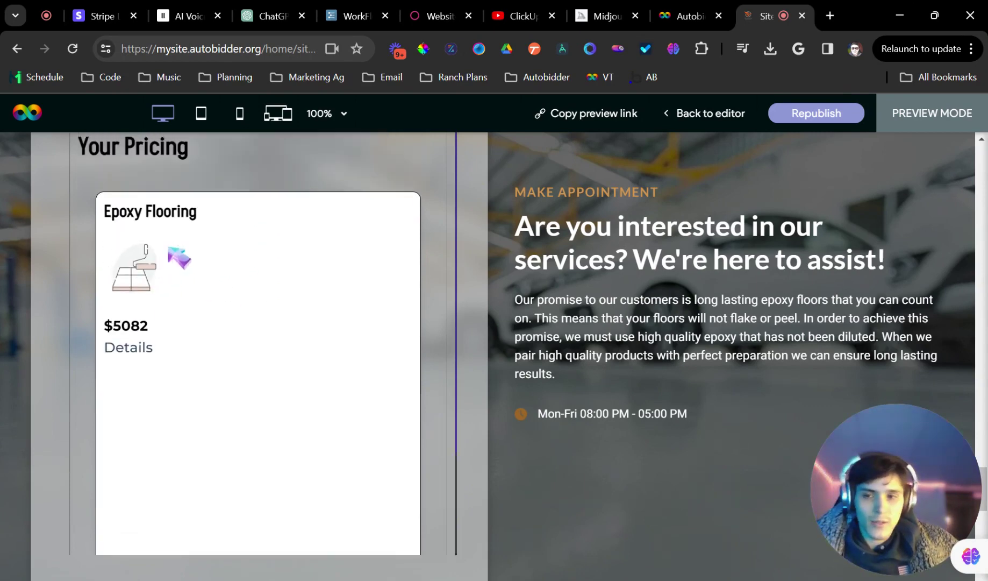
{"action": "scroll", "coordinate": [143, 264], "scroll_direction": "down", "scroll_amount": 1}
{"action": "scroll", "coordinate": [139, 264], "scroll_direction": "up", "scroll_amount": 1}
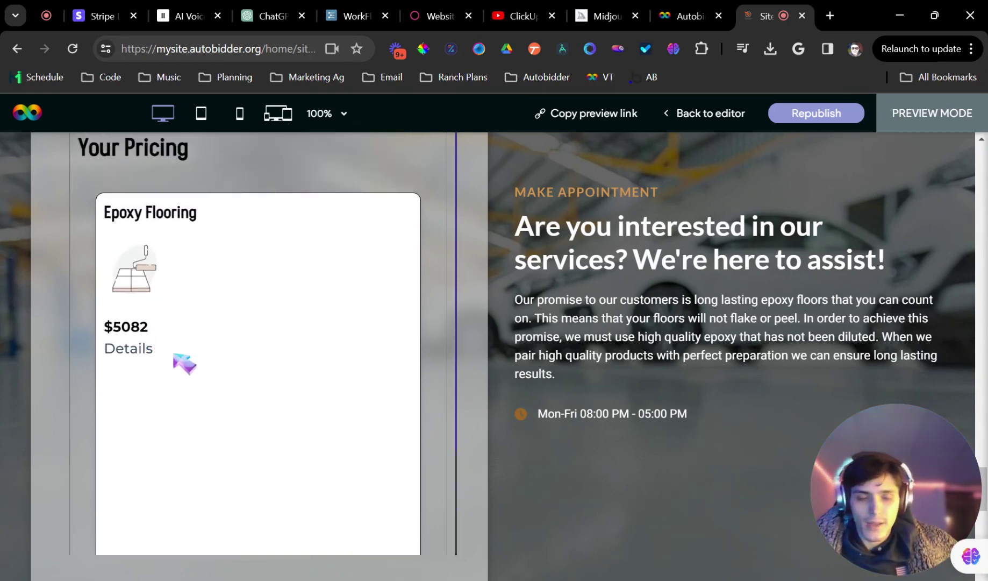
{"action": "left_click_drag", "start_coordinate": [170, 356], "coordinate": [108, 216]}
{"action": "left_click", "coordinate": [188, 379]}
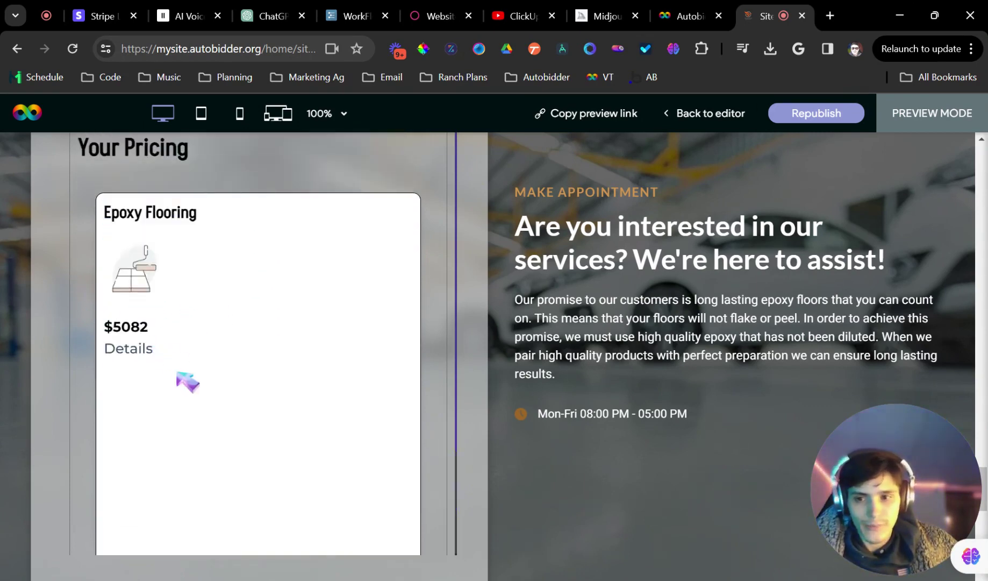
{"action": "scroll", "coordinate": [194, 353], "scroll_direction": "down", "scroll_amount": 2}
{"action": "scroll", "coordinate": [194, 354], "scroll_direction": "up", "scroll_amount": 2}
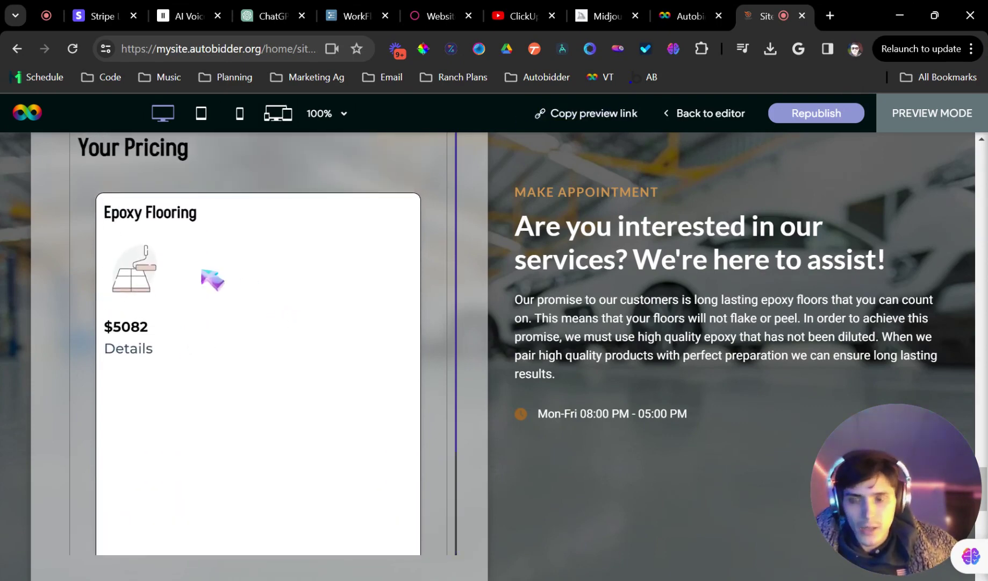
{"action": "scroll", "coordinate": [209, 274], "scroll_direction": "down", "scroll_amount": 1}
{"action": "scroll", "coordinate": [218, 276], "scroll_direction": "up", "scroll_amount": 1}
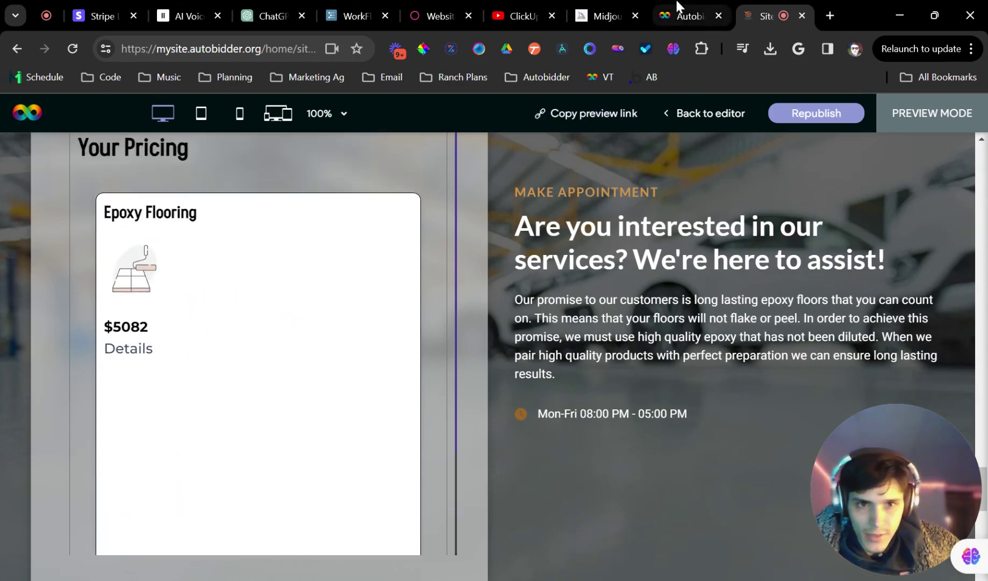
In Autobidder's Calibrate Design options, switch on Price Card Design styling
{"action": "left_click", "coordinate": [676, 3]}
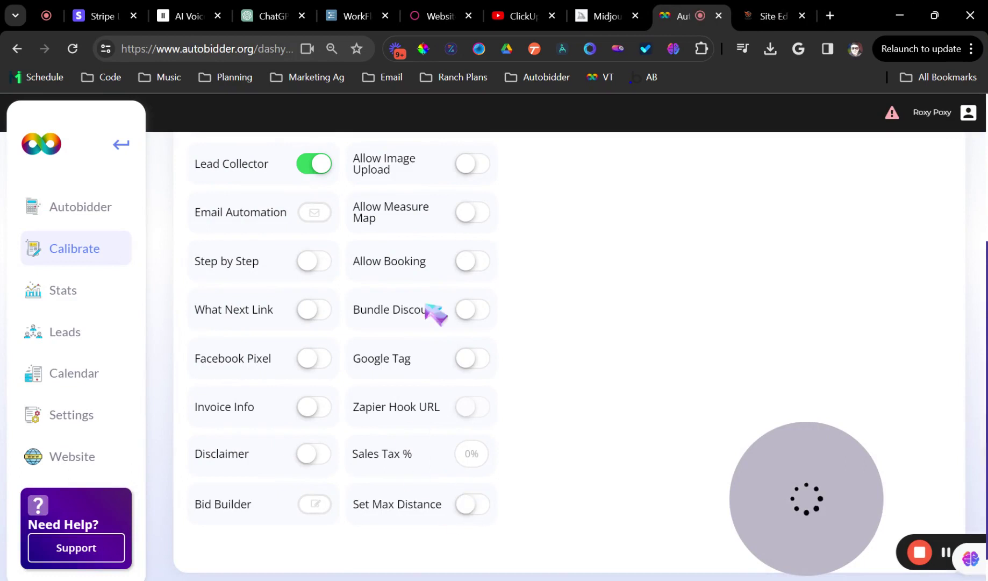
{"action": "scroll", "coordinate": [419, 258], "scroll_direction": "up", "scroll_amount": 4}
{"action": "left_click", "coordinate": [356, 283]}
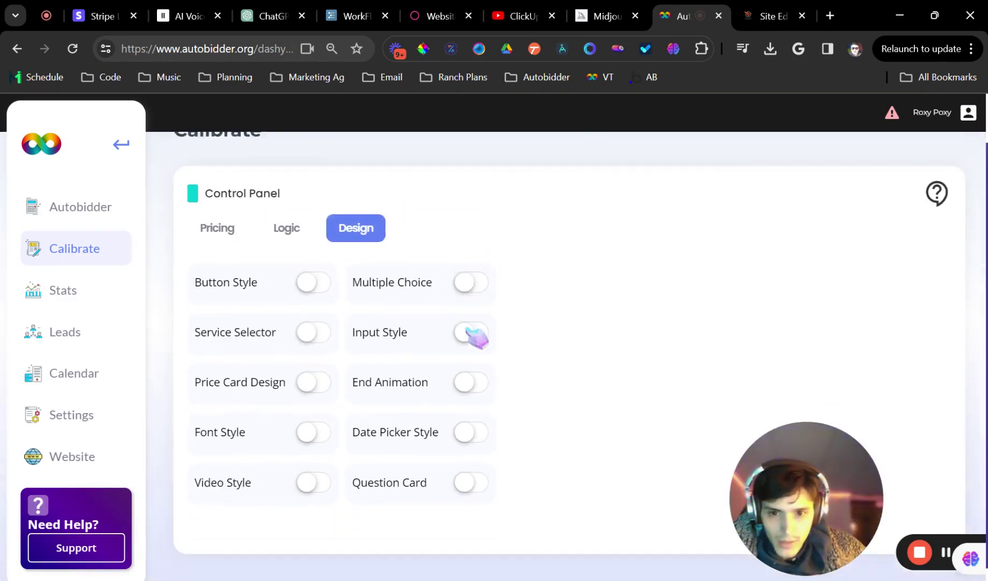
{"action": "scroll", "coordinate": [466, 329], "scroll_direction": "down", "scroll_amount": 1}
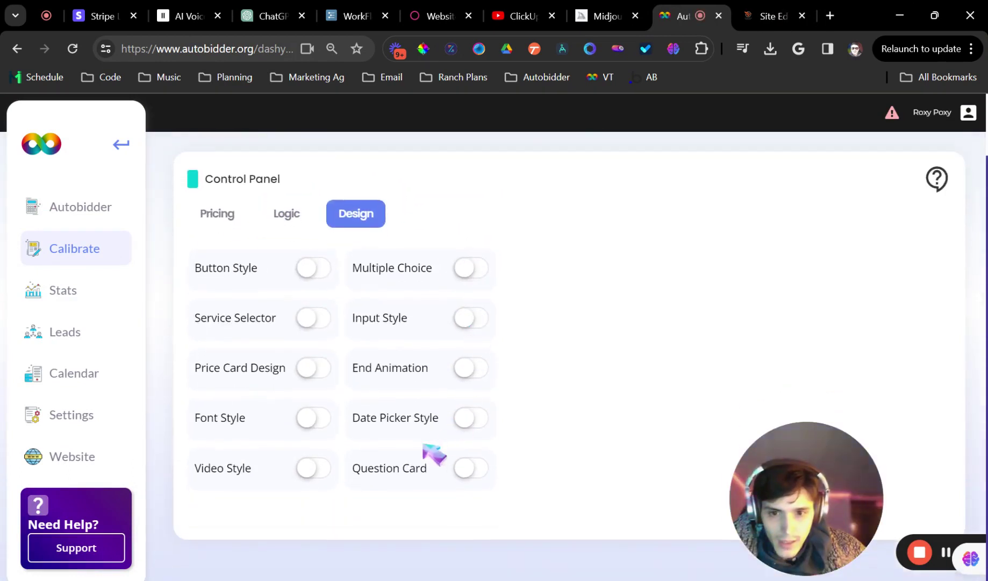
{"action": "left_click", "coordinate": [317, 370]}
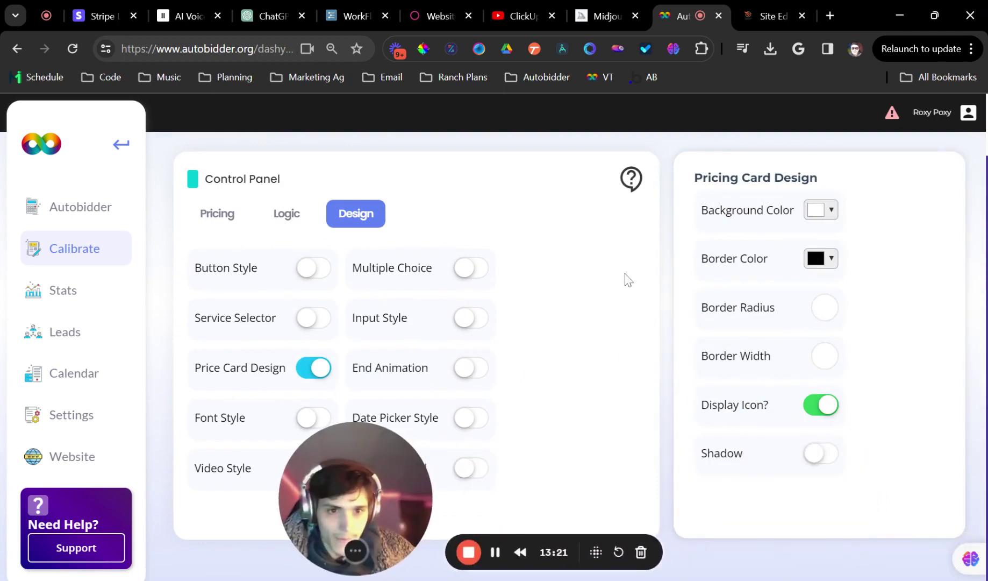
Change the price card Border Color from black to the pasted brown hex code
{"action": "left_click", "coordinate": [823, 208]}
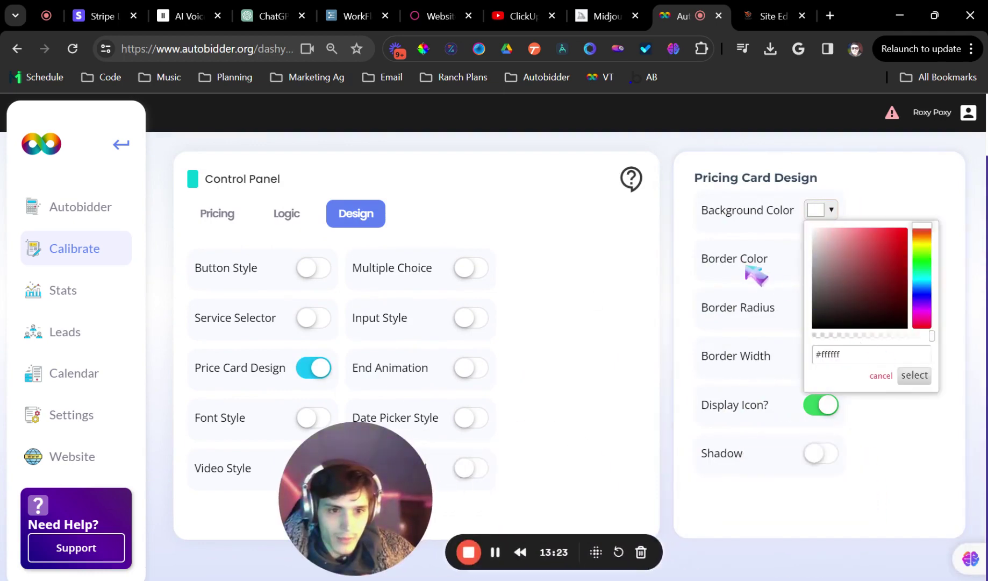
{"action": "left_click", "coordinate": [764, 271]}
{"action": "left_click", "coordinate": [823, 258]}
{"action": "triple_click", "coordinate": [839, 402]}
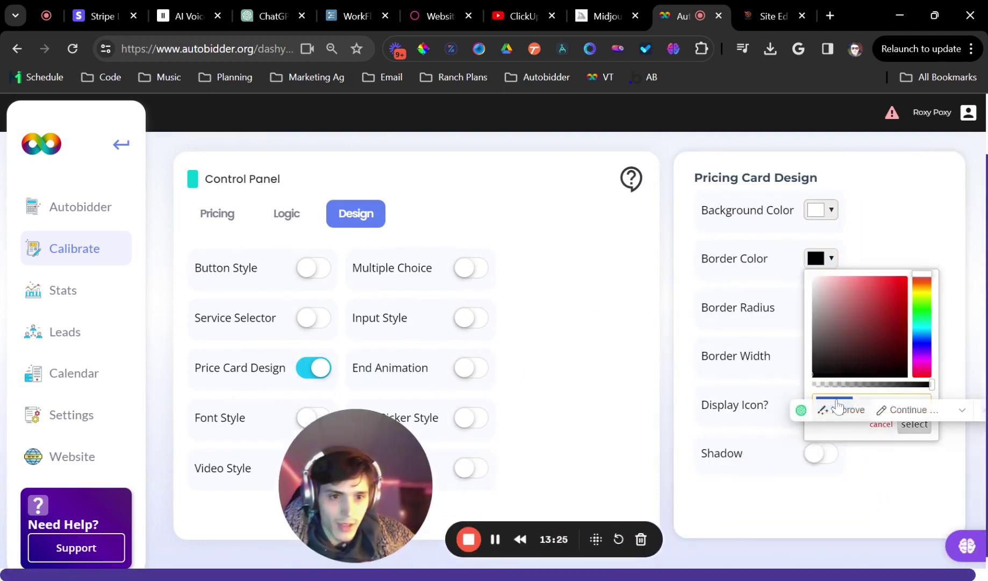
{"action": "left_click", "coordinate": [860, 370]}
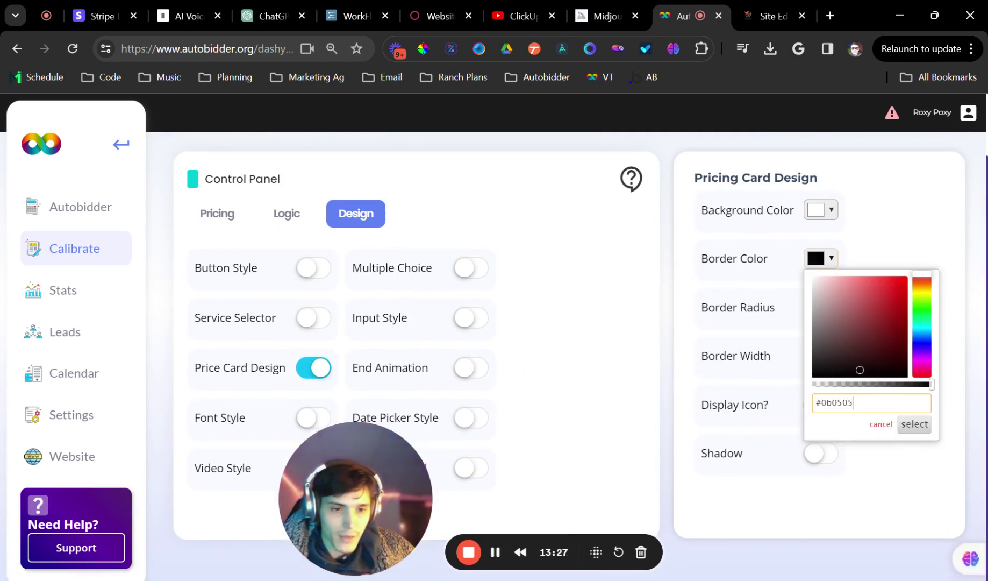
{"action": "left_click_drag", "start_coordinate": [855, 403], "coordinate": [816, 403]}
{"action": "key", "text": "ctrl+v"}
{"action": "left_click", "coordinate": [761, 371]}
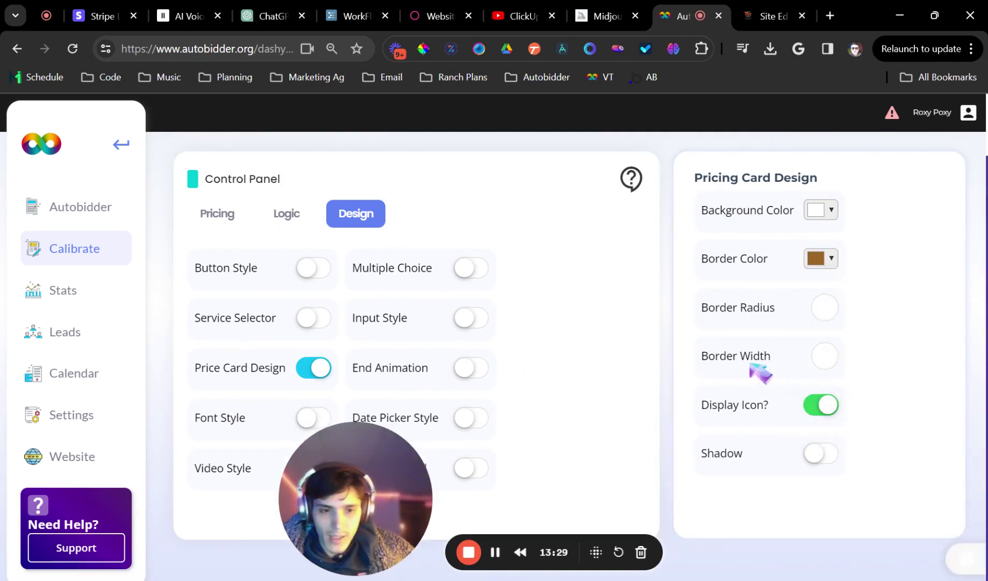
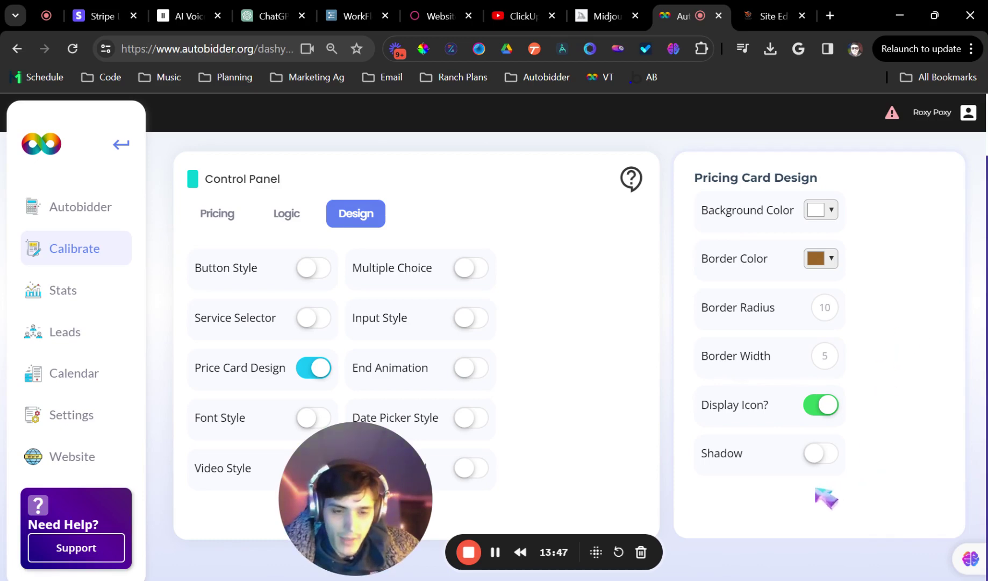
Turn on the shadow for the pricing card
{"action": "left_click", "coordinate": [822, 453]}
{"action": "scroll", "coordinate": [831, 457], "scroll_direction": "down", "scroll_amount": 12}
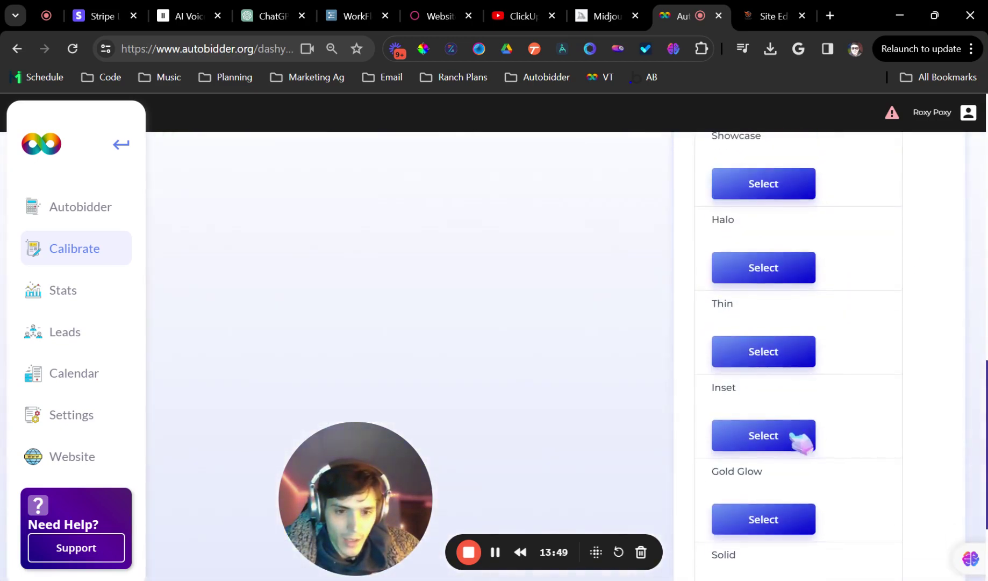
{"action": "scroll", "coordinate": [780, 457], "scroll_direction": "down", "scroll_amount": 3}
{"action": "scroll", "coordinate": [839, 416], "scroll_direction": "up", "scroll_amount": 10}
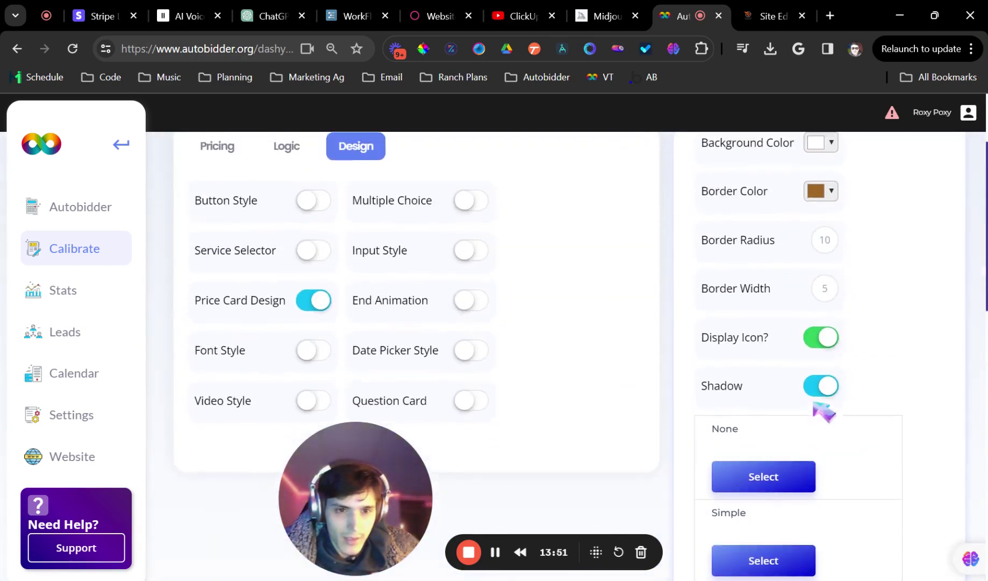
{"action": "scroll", "coordinate": [813, 398], "scroll_direction": "up", "scroll_amount": 3}
{"action": "scroll", "coordinate": [665, 294], "scroll_direction": "down", "scroll_amount": 3}
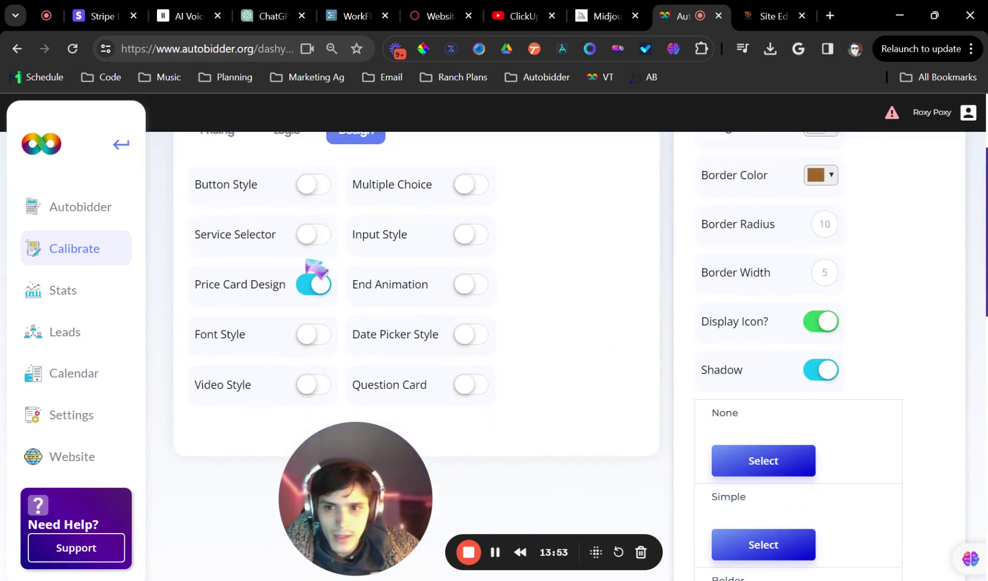
{"action": "scroll", "coordinate": [317, 268], "scroll_direction": "up", "scroll_amount": 2}
Enable custom button styling and set the button colour to the pasted brown code
{"action": "left_click", "coordinate": [312, 265]}
{"action": "scroll", "coordinate": [312, 265], "scroll_direction": "down", "scroll_amount": 1}
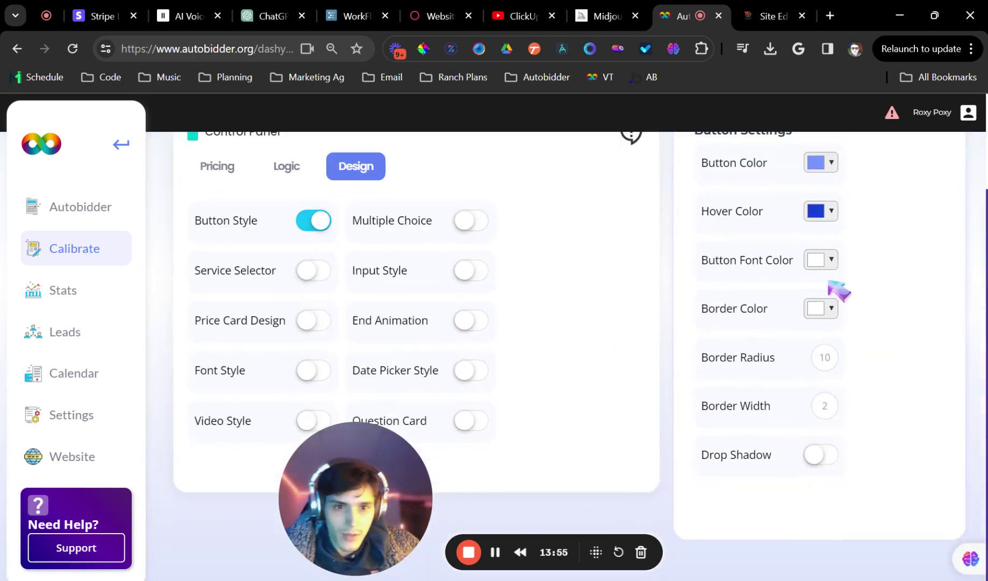
{"action": "left_click", "coordinate": [823, 170]}
{"action": "left_click", "coordinate": [823, 162]}
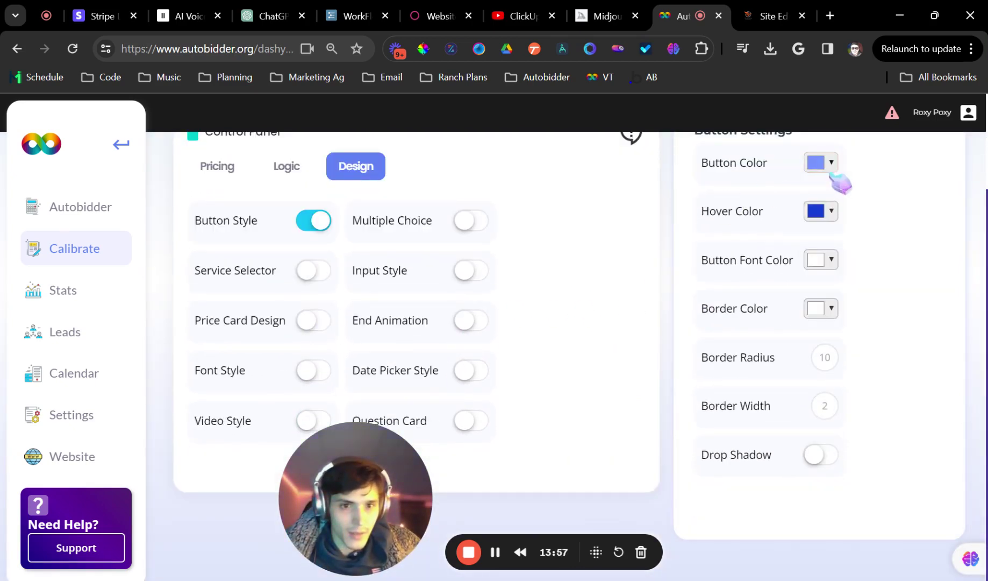
{"action": "left_click", "coordinate": [823, 162]}
{"action": "triple_click", "coordinate": [839, 307]}
{"action": "key", "text": "ctrl+v"}
{"action": "left_click", "coordinate": [914, 329]}
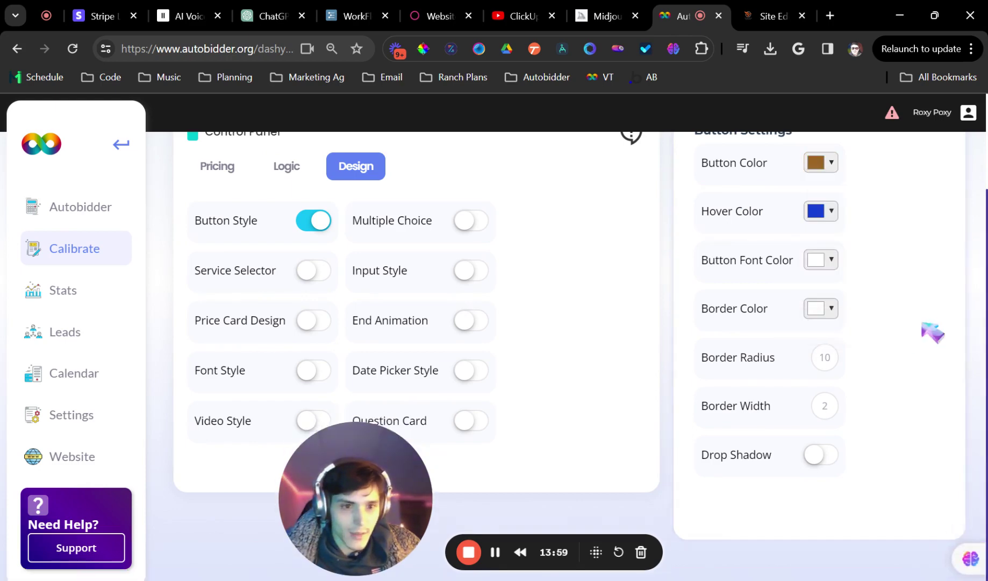
Try a drop shadow on the buttons, then switch it back off
{"action": "left_click", "coordinate": [823, 454]}
{"action": "scroll", "coordinate": [834, 408], "scroll_direction": "down", "scroll_amount": 10}
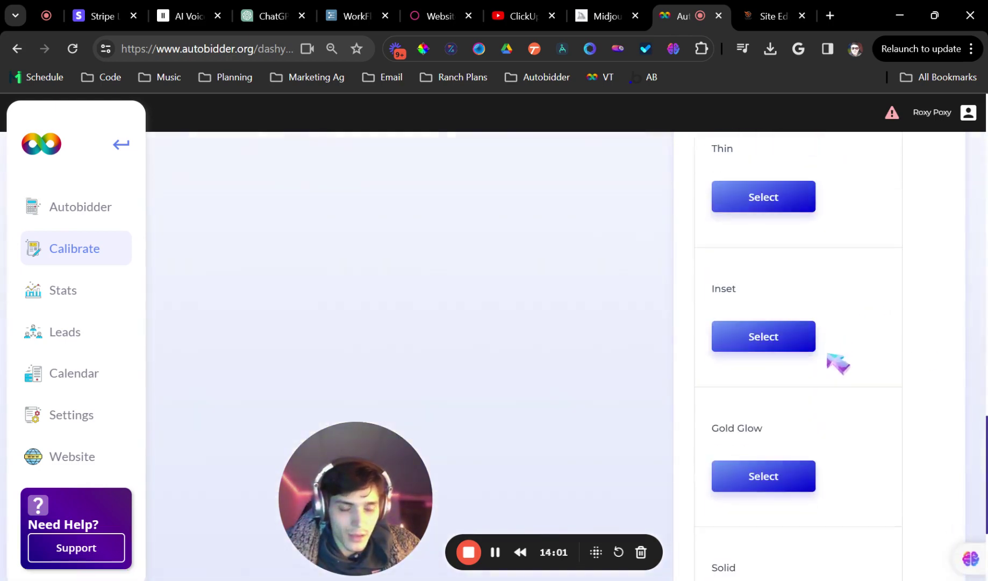
{"action": "scroll", "coordinate": [783, 398], "scroll_direction": "up", "scroll_amount": 9}
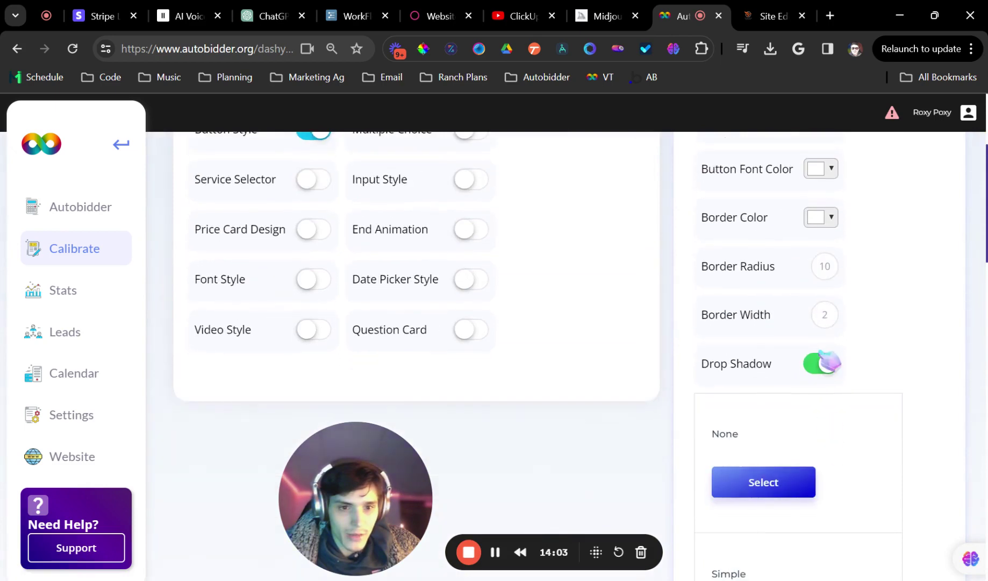
{"action": "left_click", "coordinate": [823, 363]}
Check the styling on the site preview, then turn question card and pricing card styling on
{"action": "left_click", "coordinate": [774, 15]}
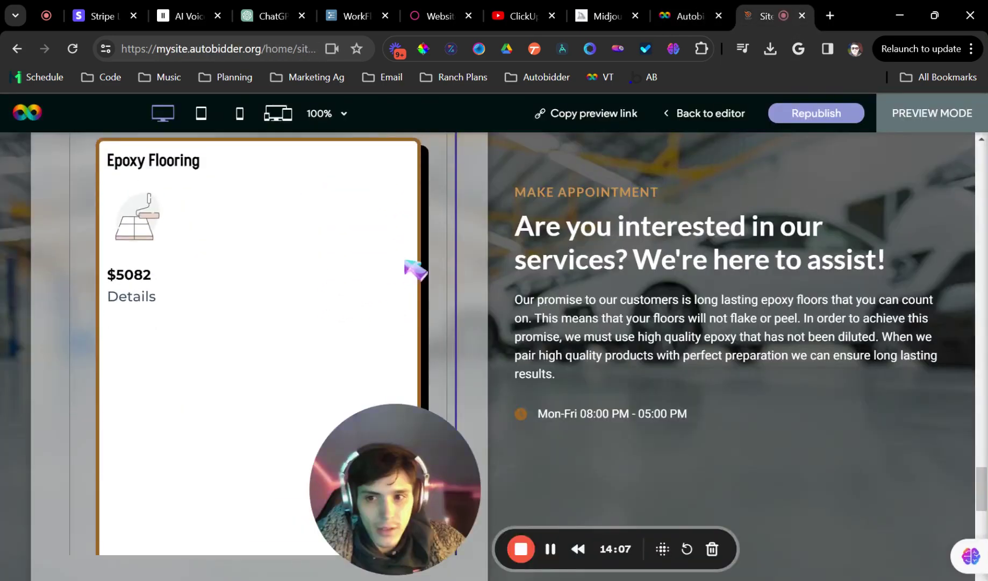
{"action": "left_click", "coordinate": [694, 8]}
{"action": "scroll", "coordinate": [335, 353], "scroll_direction": "down", "scroll_amount": 1}
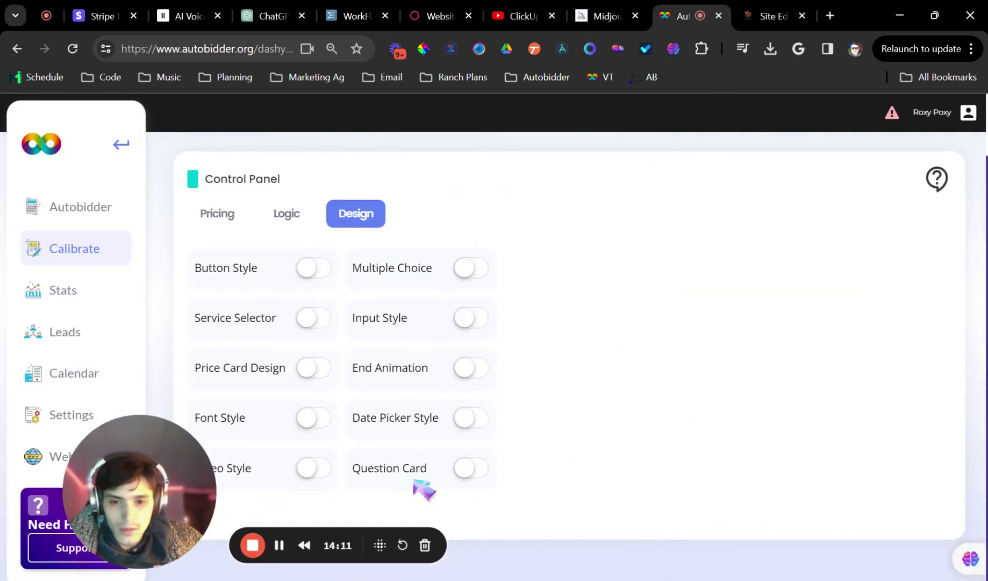
{"action": "left_click", "coordinate": [469, 469]}
{"action": "left_click", "coordinate": [319, 376]}
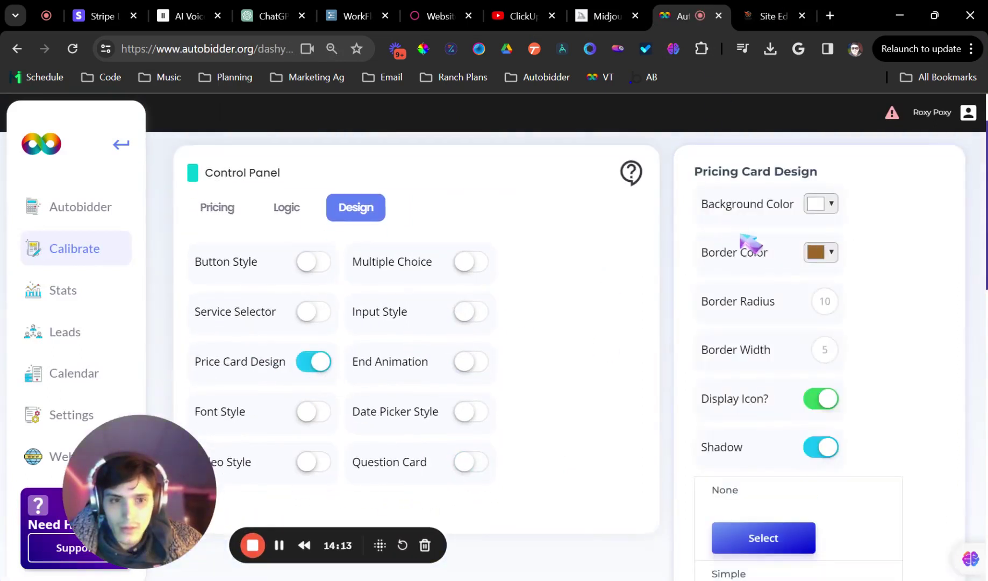
Set the pricing card background to brown #9e6726 at 25% opacity and view the preview
{"action": "left_click", "coordinate": [831, 204]}
{"action": "triple_click", "coordinate": [834, 348]}
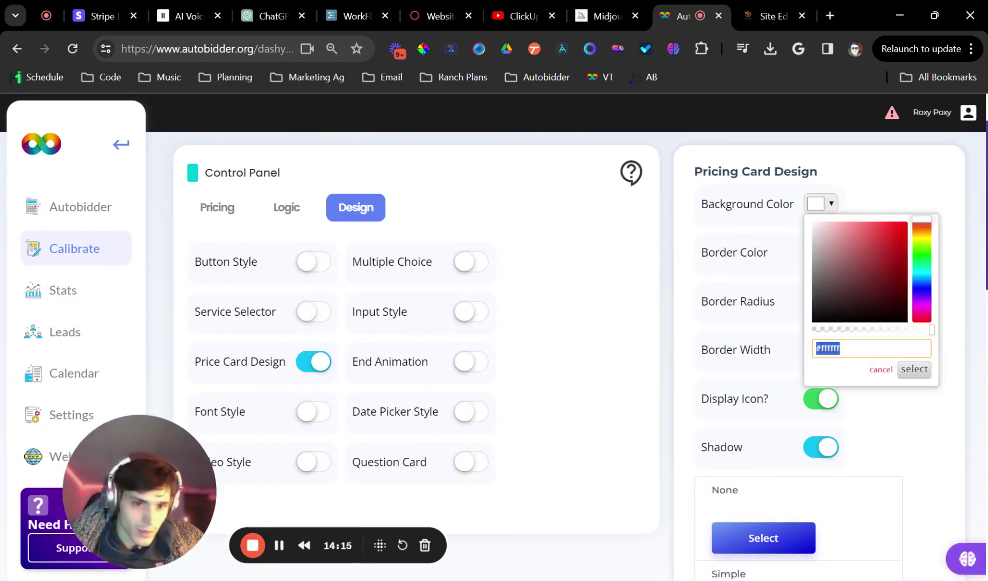
{"action": "key", "text": "ctrl+v"}
{"action": "left_click", "coordinate": [915, 369]}
{"action": "left_click", "coordinate": [828, 209]}
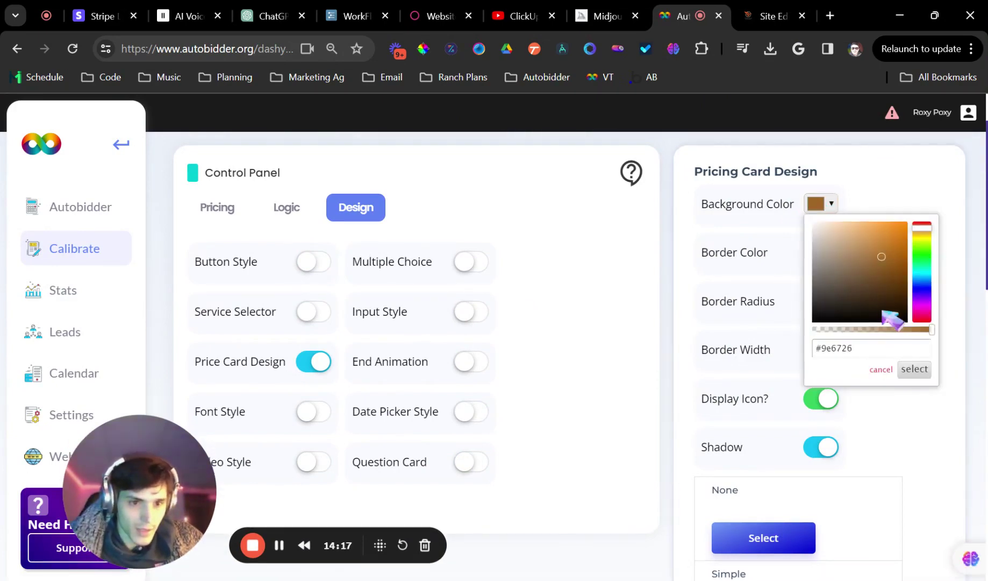
{"action": "left_click_drag", "start_coordinate": [894, 329], "coordinate": [844, 330]}
{"action": "left_click", "coordinate": [914, 369]}
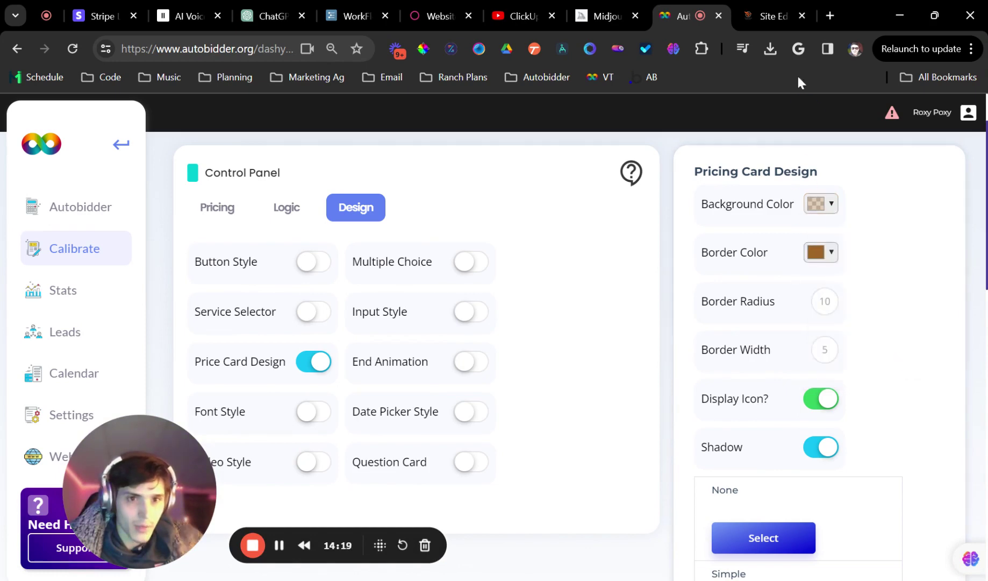
{"action": "left_click", "coordinate": [767, 18]}
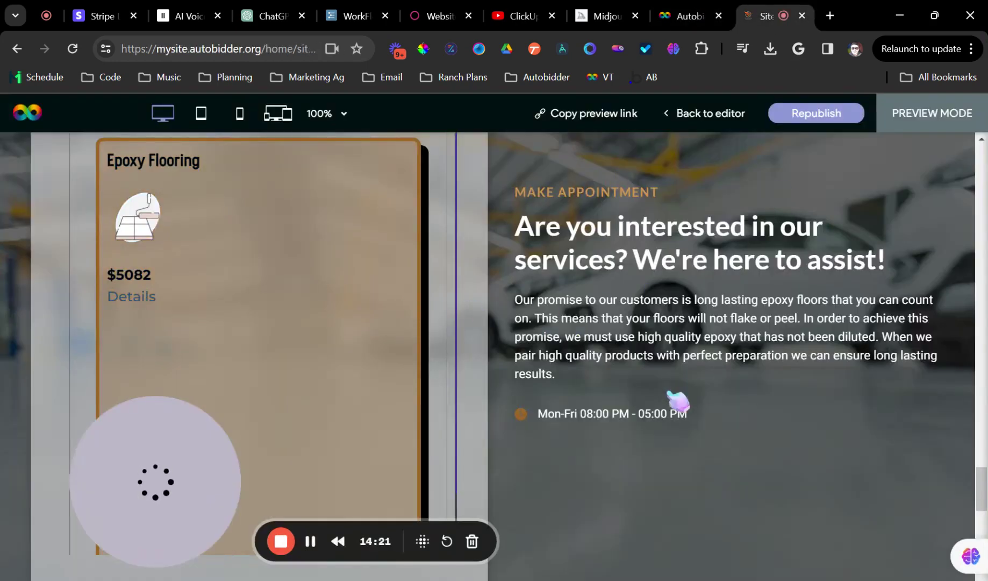
Go back to page editing and drag the pricing card container taller
{"action": "scroll", "coordinate": [419, 302], "scroll_direction": "down", "scroll_amount": 2}
{"action": "scroll", "coordinate": [352, 289], "scroll_direction": "down", "scroll_amount": 2}
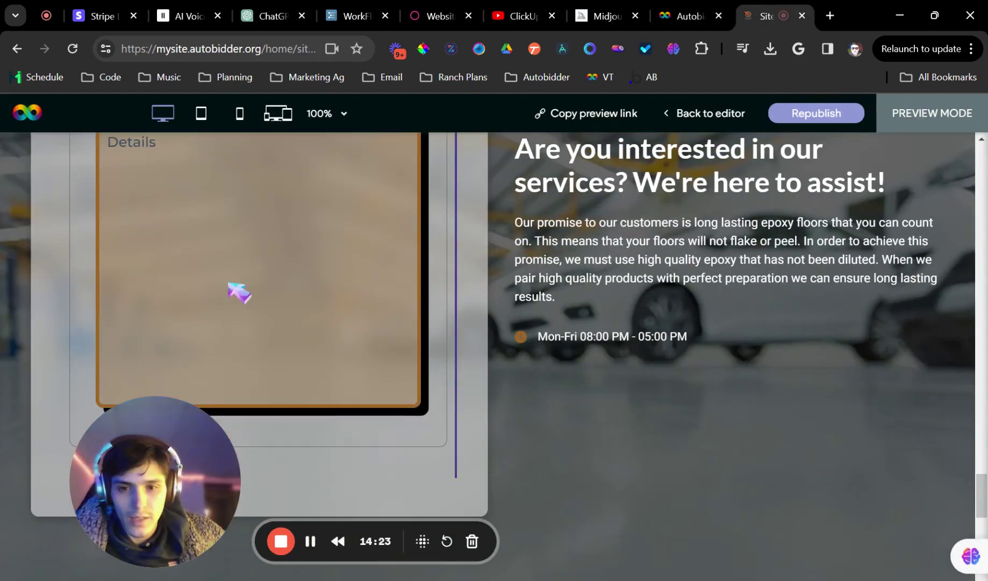
{"action": "scroll", "coordinate": [400, 308], "scroll_direction": "down", "scroll_amount": 5}
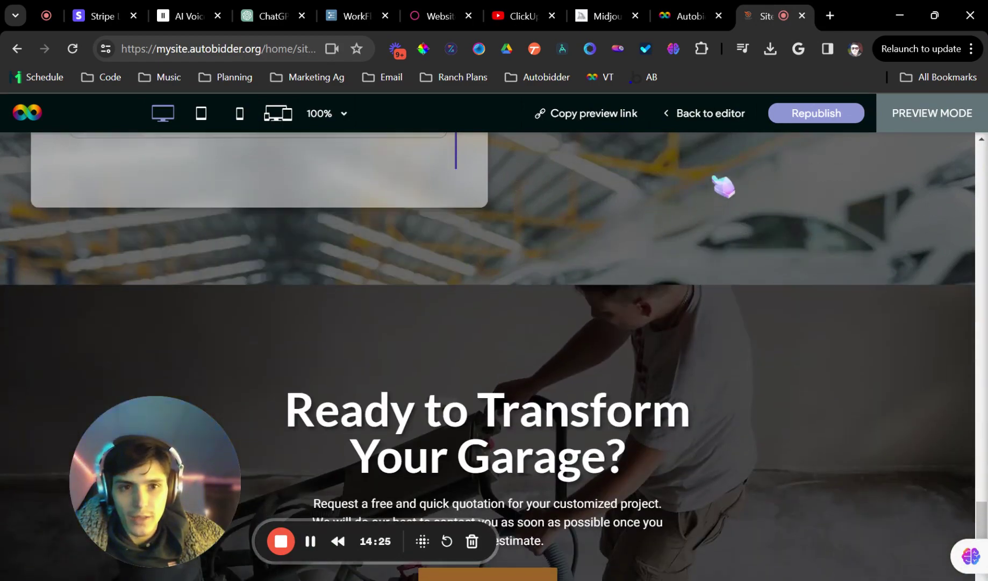
{"action": "left_click", "coordinate": [718, 116]}
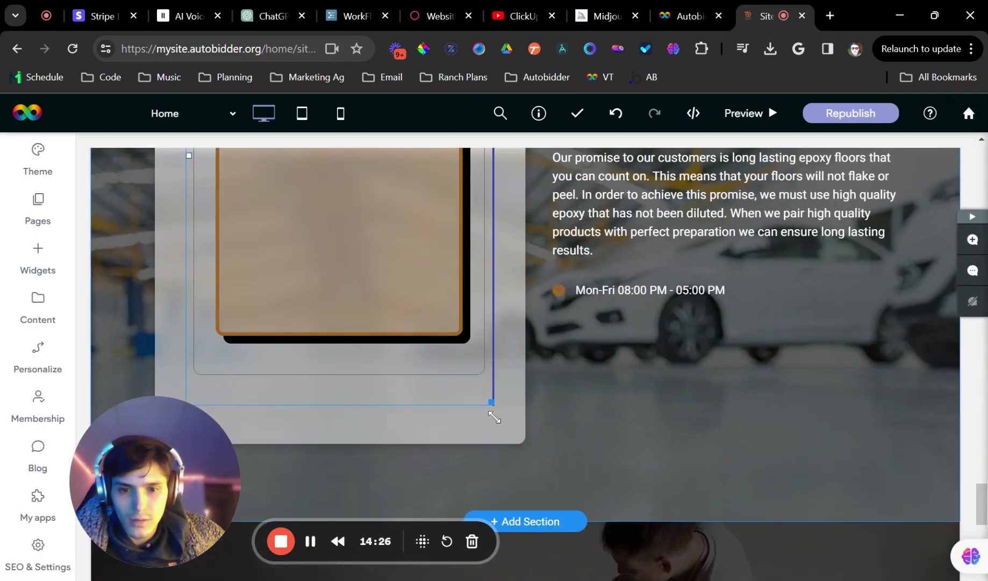
{"action": "left_click_drag", "start_coordinate": [494, 417], "coordinate": [535, 559]}
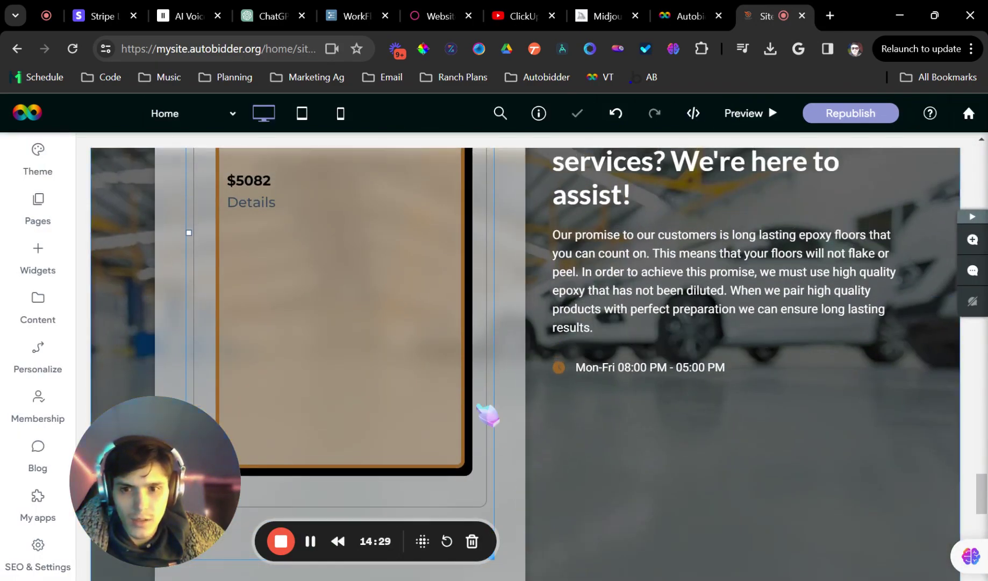
Select the appointment heading on the page, then return to the Autobidder control panel
{"action": "scroll", "coordinate": [487, 414], "scroll_direction": "up", "scroll_amount": 8}
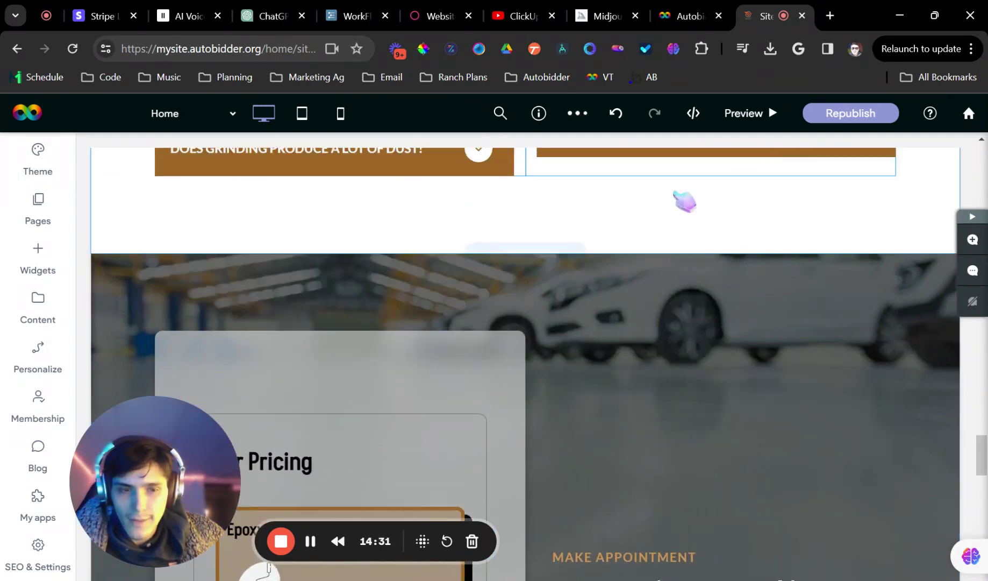
{"action": "scroll", "coordinate": [453, 358], "scroll_direction": "down", "scroll_amount": 10}
{"action": "scroll", "coordinate": [446, 293], "scroll_direction": "up", "scroll_amount": 3}
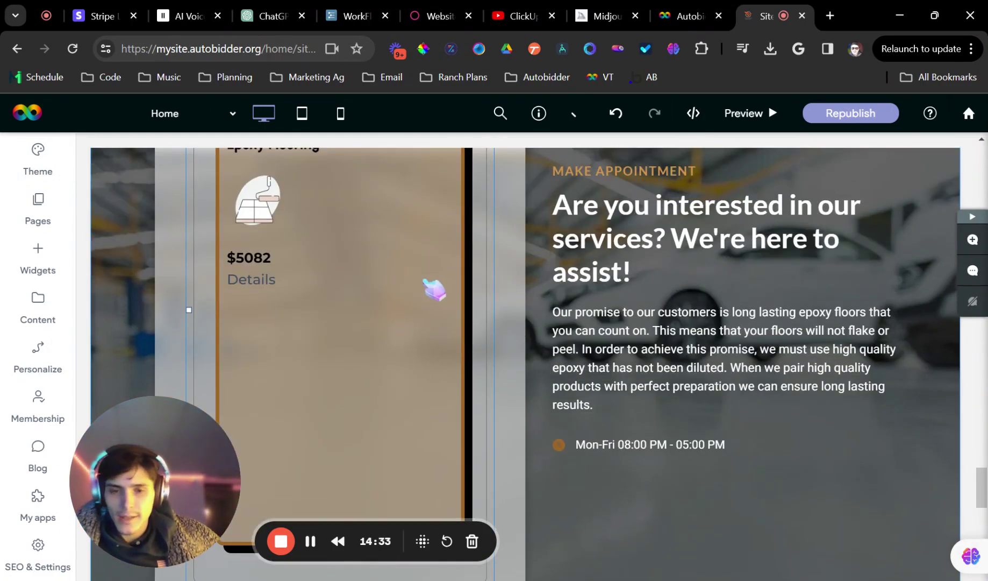
{"action": "scroll", "coordinate": [435, 290], "scroll_direction": "up", "scroll_amount": 3}
{"action": "left_click", "coordinate": [779, 402]}
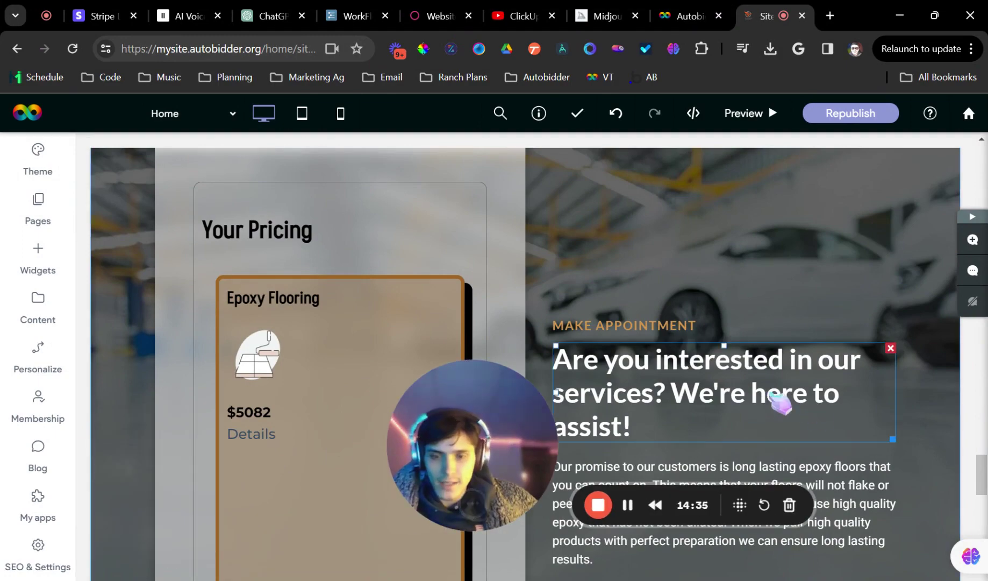
{"action": "left_click_drag", "start_coordinate": [393, 408], "coordinate": [816, 453]}
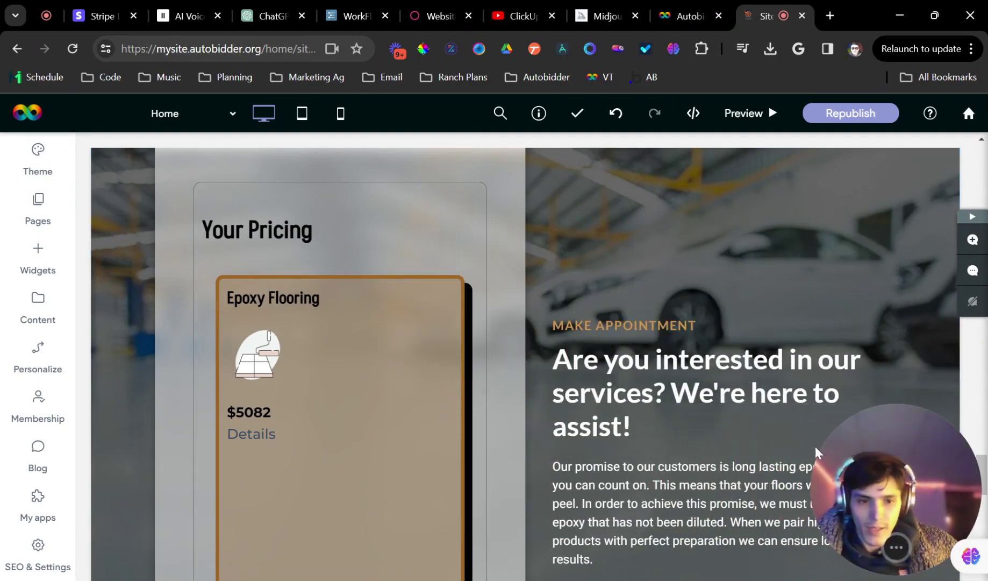
{"action": "scroll", "coordinate": [357, 366], "scroll_direction": "down", "scroll_amount": 2}
{"action": "scroll", "coordinate": [460, 419], "scroll_direction": "down", "scroll_amount": 4}
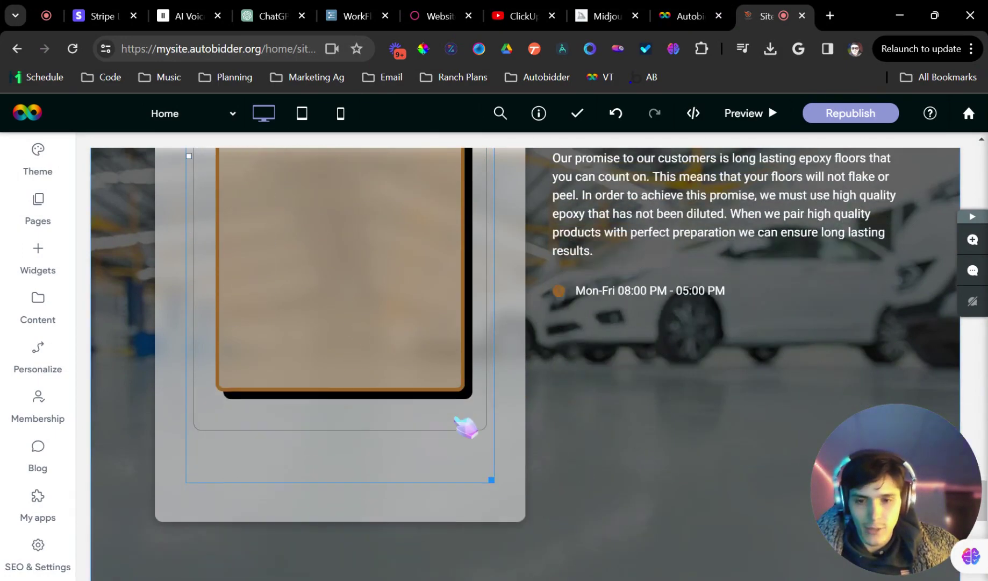
{"action": "scroll", "coordinate": [466, 427], "scroll_direction": "up", "scroll_amount": 4}
{"action": "scroll", "coordinate": [297, 360], "scroll_direction": "down", "scroll_amount": 1}
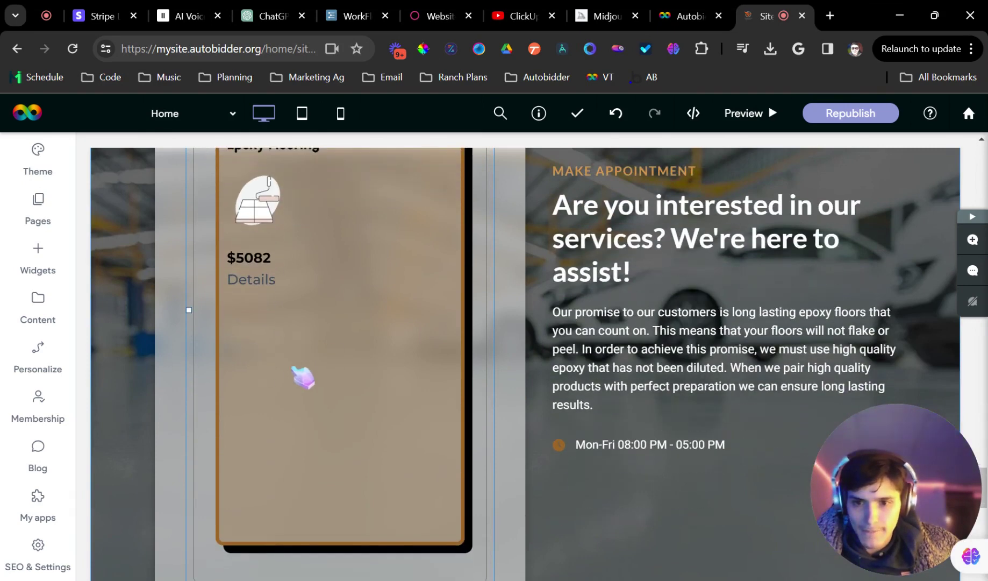
{"action": "scroll", "coordinate": [323, 317], "scroll_direction": "up", "scroll_amount": 1}
{"action": "left_click", "coordinate": [686, 16]}
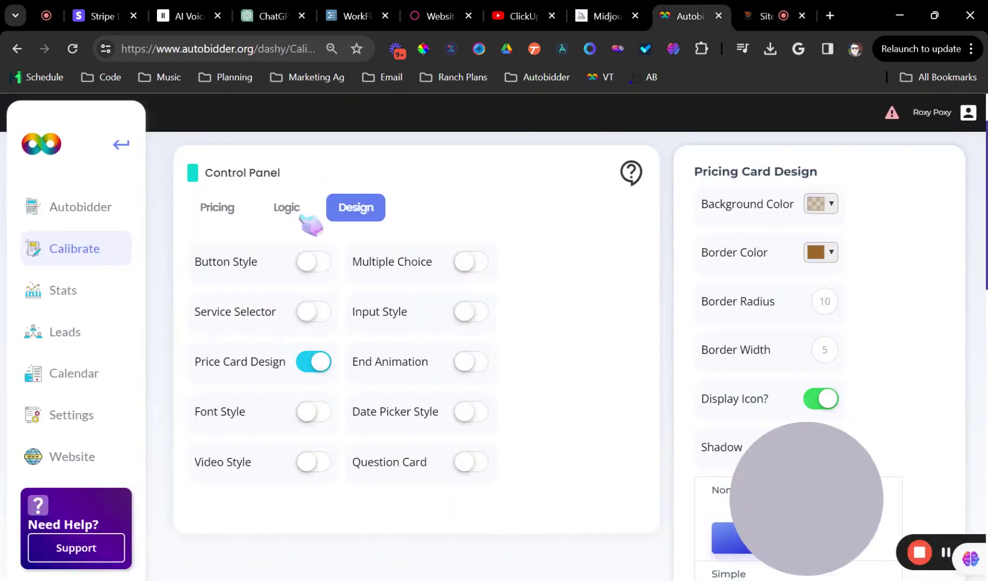
Open Epoxy Flooring's extra settings and switch on its benefits list
{"action": "left_click", "coordinate": [228, 213]}
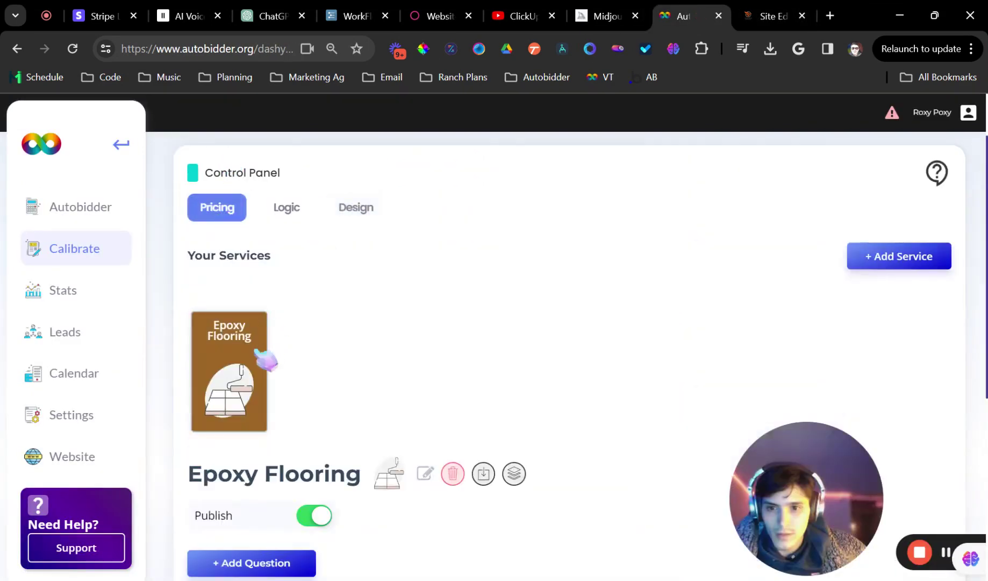
{"action": "scroll", "coordinate": [297, 345], "scroll_direction": "down", "scroll_amount": 4}
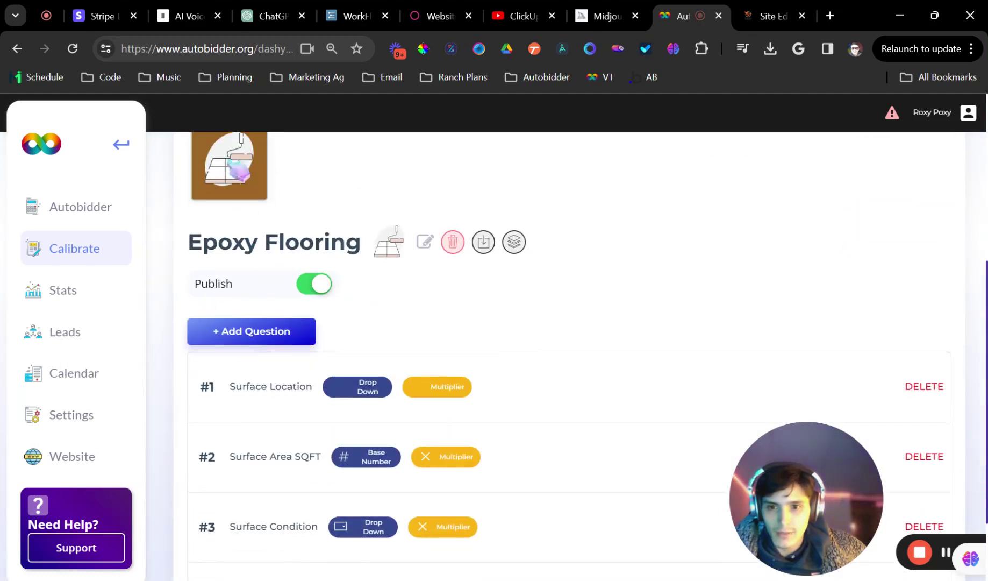
{"action": "left_click", "coordinate": [515, 243]}
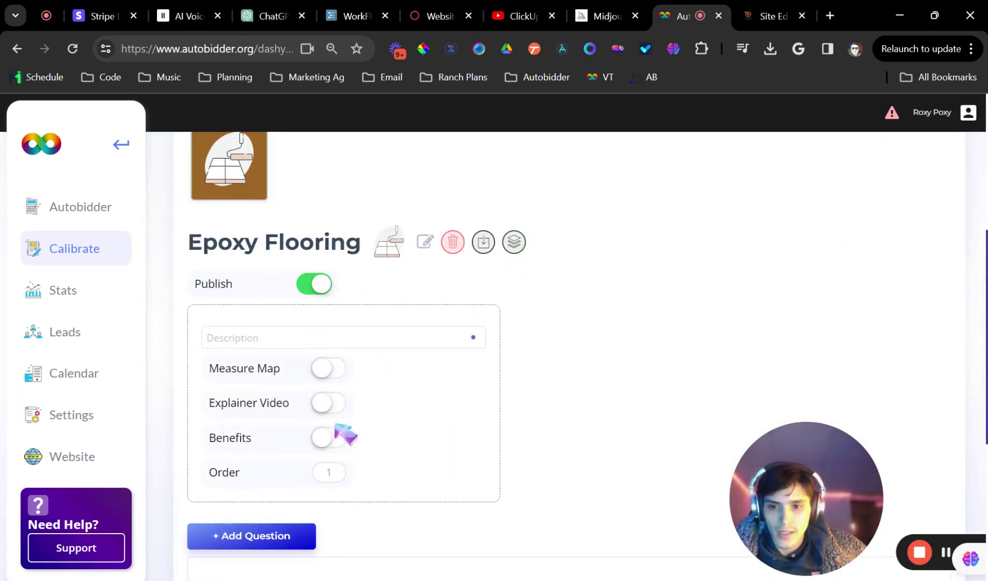
{"action": "scroll", "coordinate": [329, 425], "scroll_direction": "down", "scroll_amount": 2}
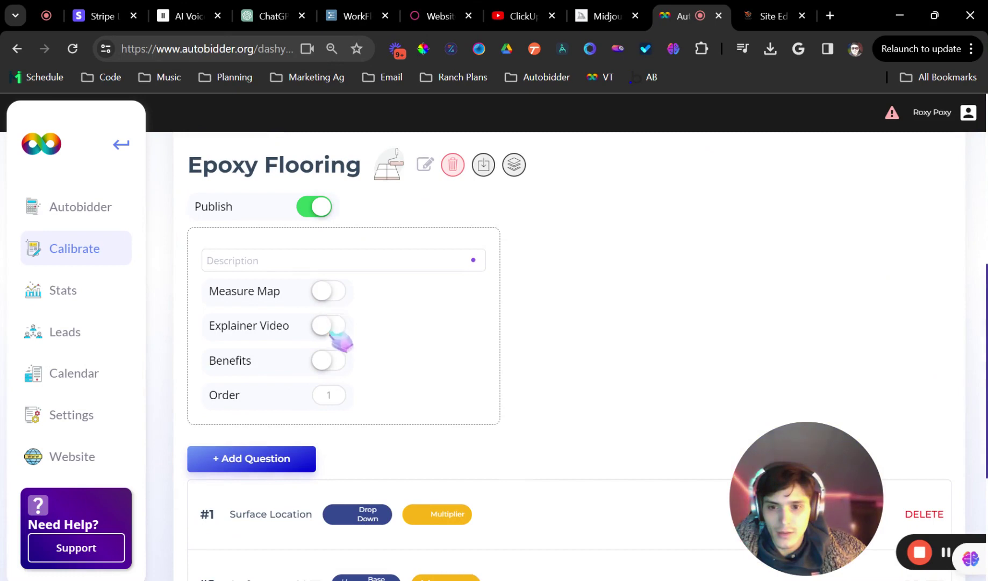
{"action": "left_click", "coordinate": [329, 360]}
{"action": "scroll", "coordinate": [325, 408], "scroll_direction": "down", "scroll_amount": 2}
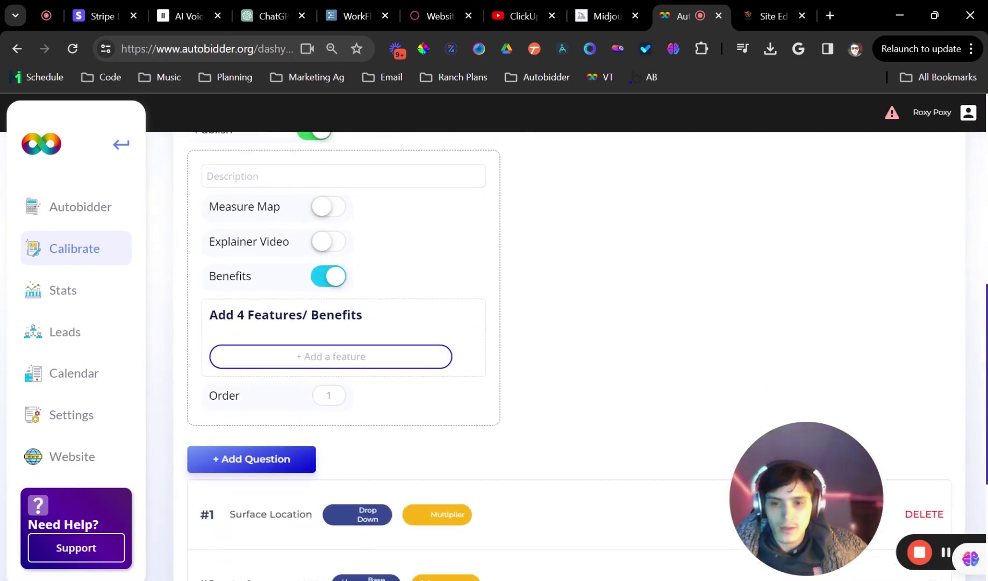
Add the features Longer Lasting, Durable, Custom Colors and Weather Proof
{"action": "left_click", "coordinate": [332, 356]}
{"action": "type", "text": "Longer Lasting"}
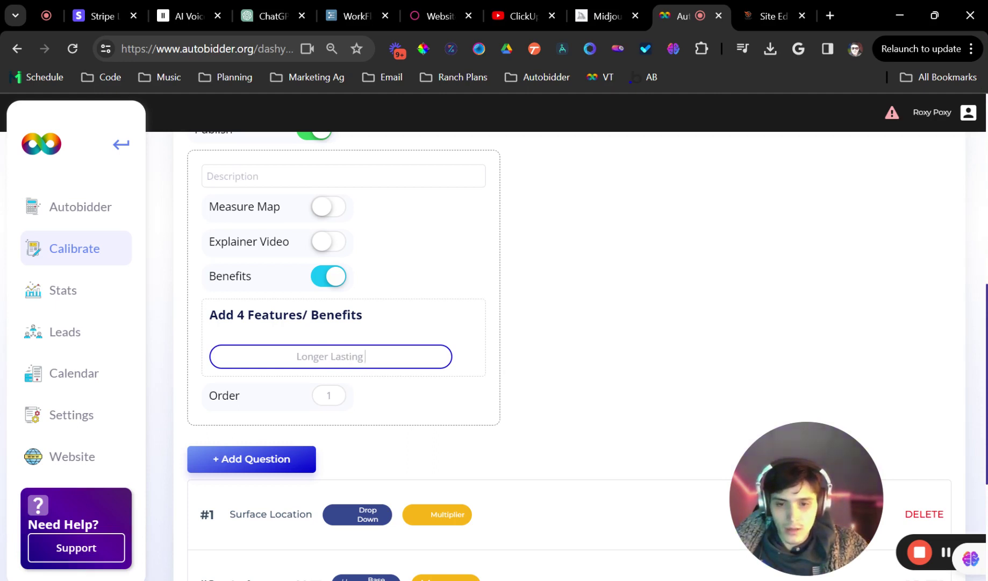
{"action": "key", "text": "Return"}
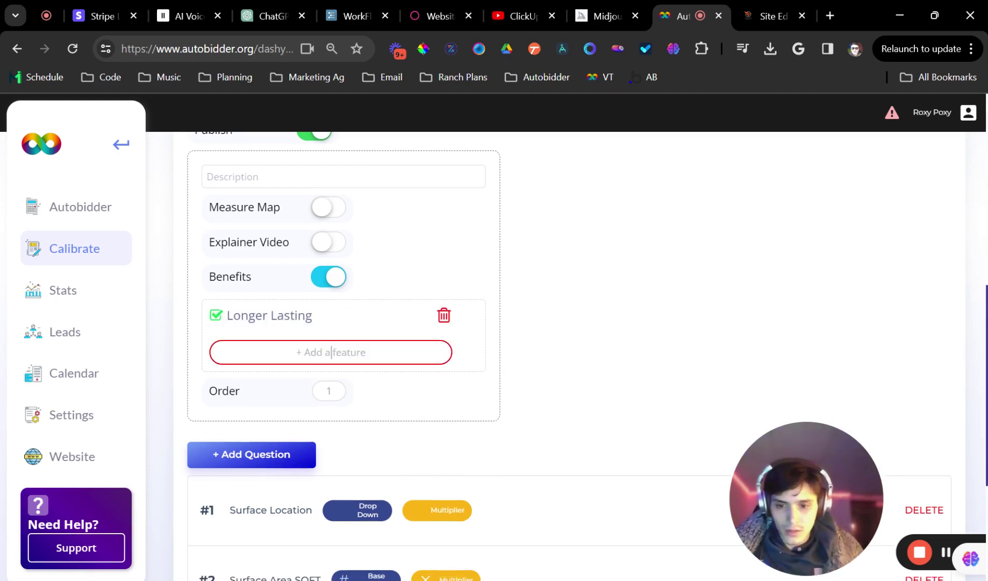
{"action": "type", "text": "Durable"}
{"action": "key", "text": "Return"}
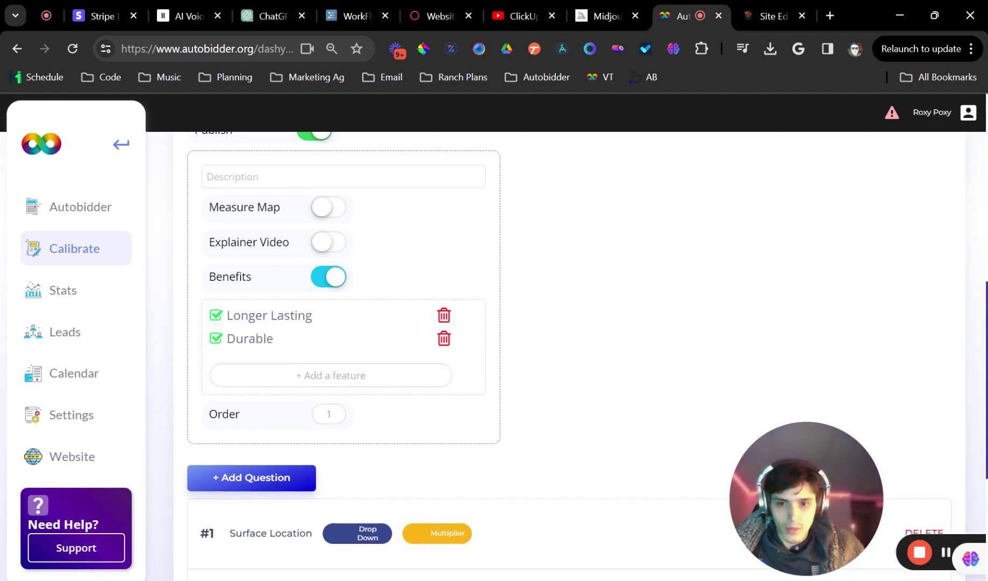
{"action": "left_click", "coordinate": [332, 375]}
{"action": "type", "text": "Custom Colo"}
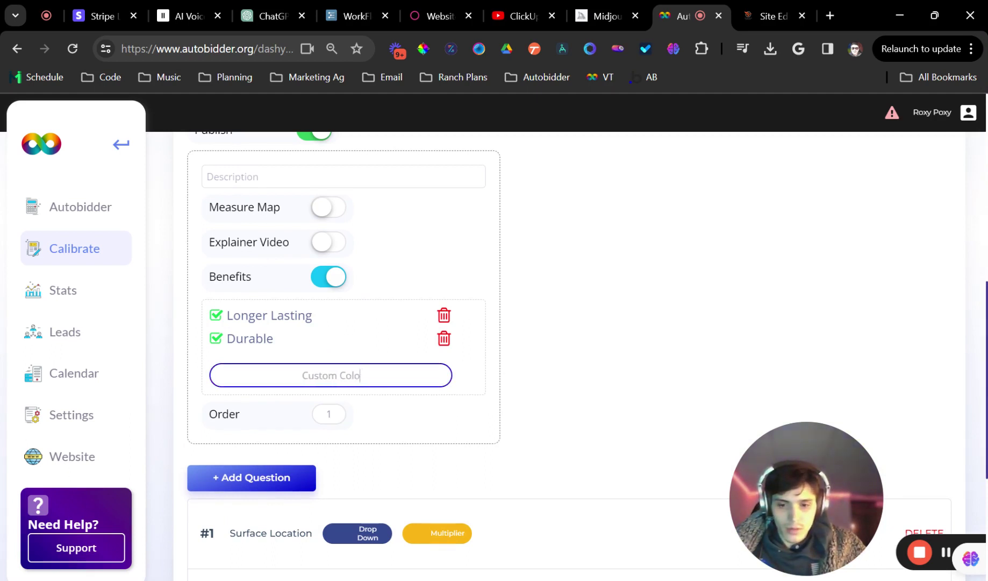
{"action": "type", "text": "rs"}
{"action": "key", "text": "Return"}
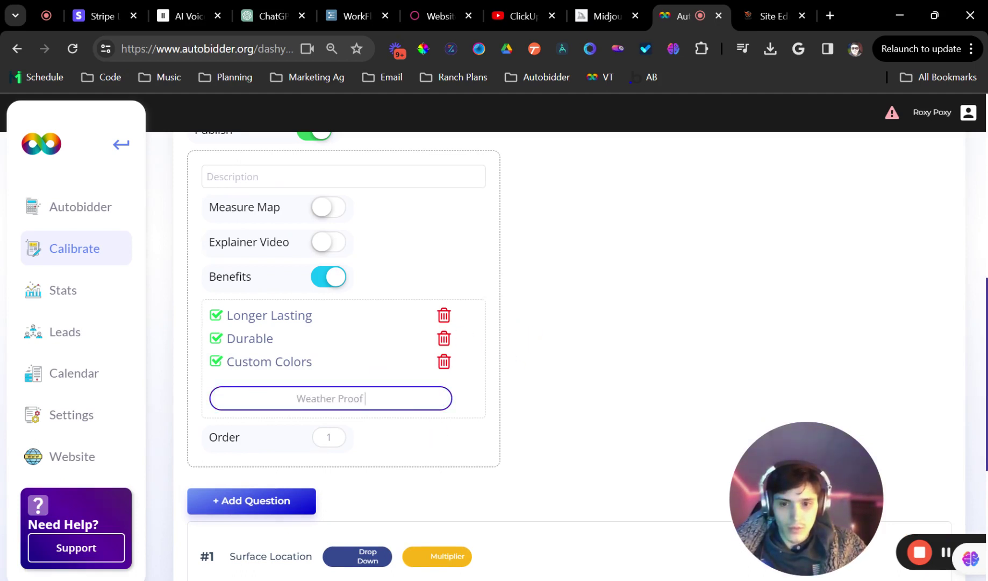
{"action": "key", "text": "Return"}
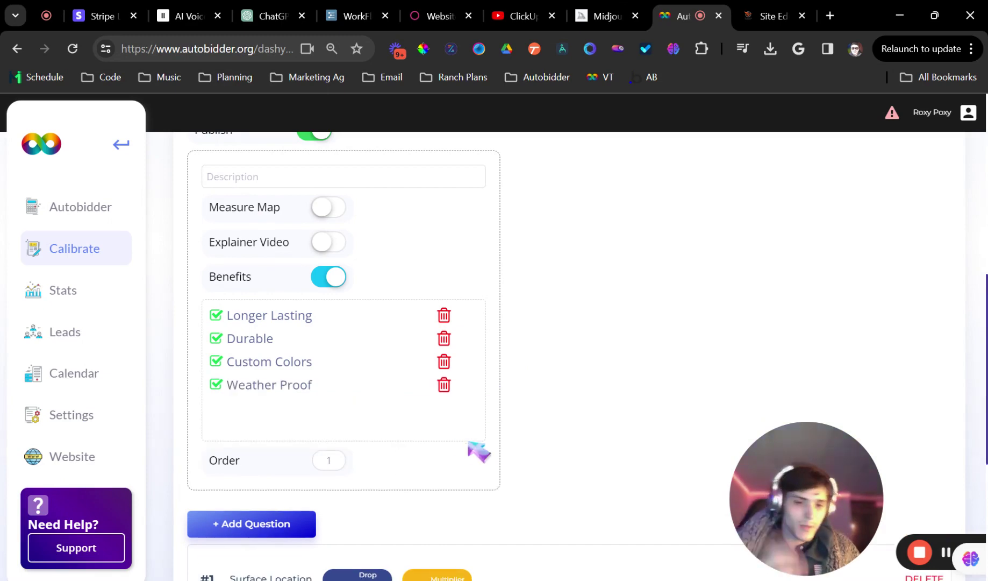
Check the new benefits on the website's pricing card and return to Autobidder
{"action": "left_click", "coordinate": [747, 10]}
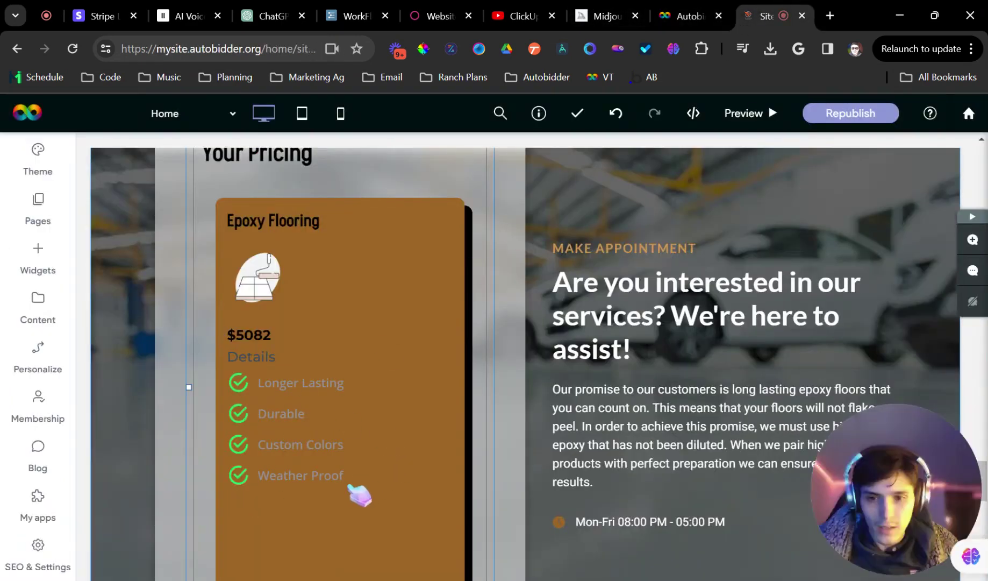
{"action": "left_click", "coordinate": [697, 9]}
{"action": "scroll", "coordinate": [448, 336], "scroll_direction": "up", "scroll_amount": 9}
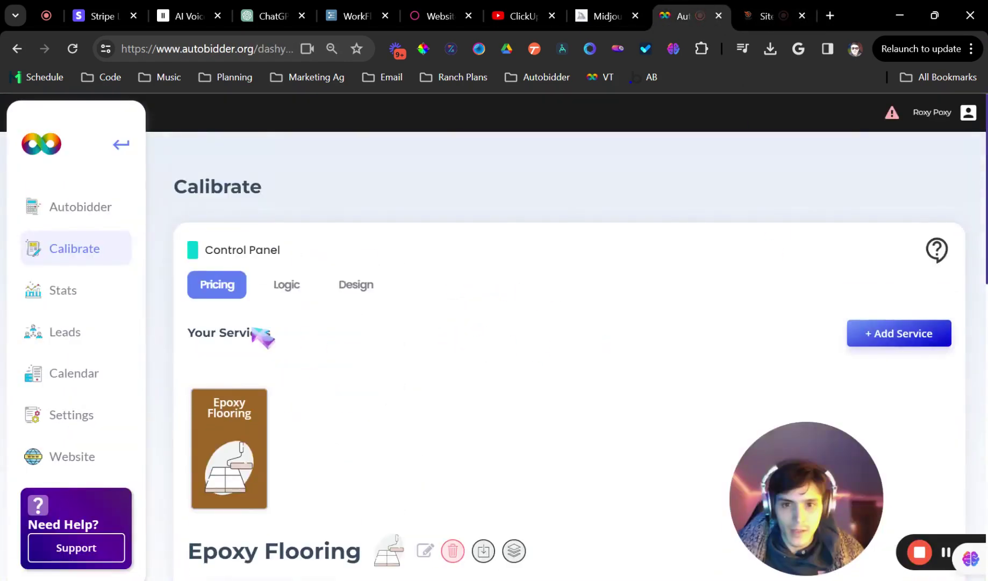
Make the pricing card background more transparent and check it on the website
{"action": "left_click", "coordinate": [359, 287]}
{"action": "left_click", "coordinate": [823, 281]}
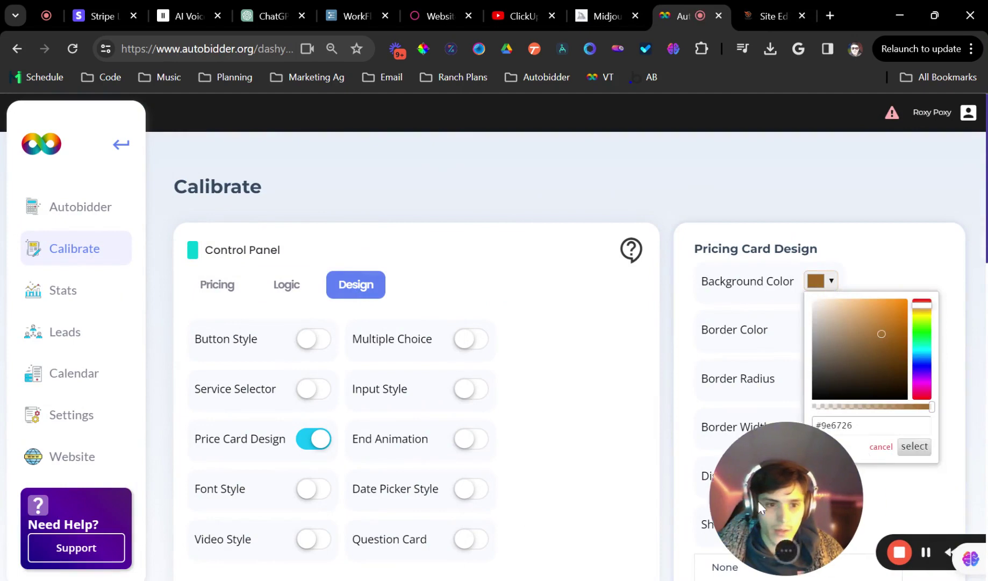
{"action": "left_click_drag", "start_coordinate": [760, 507], "coordinate": [471, 506]}
{"action": "left_click", "coordinate": [828, 282]}
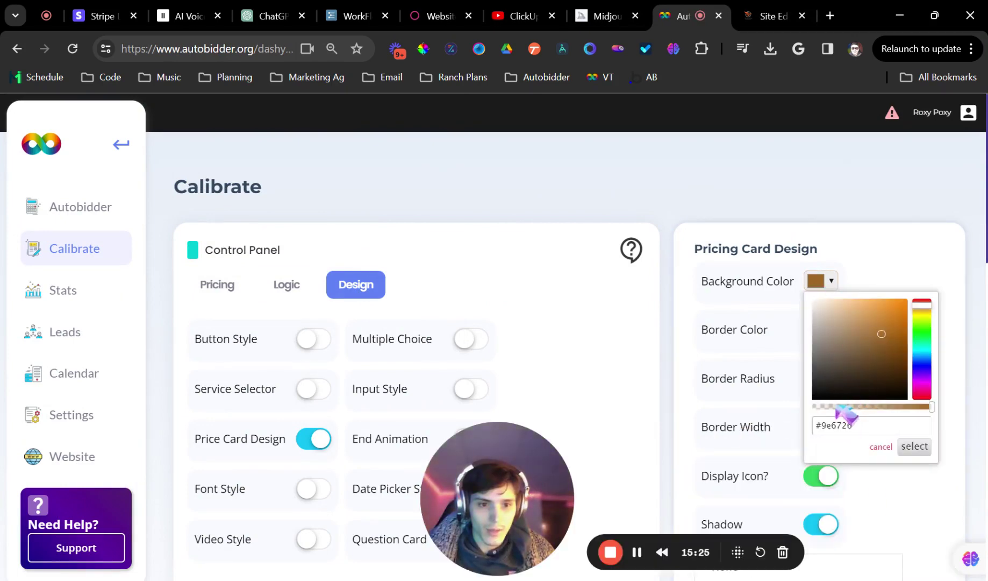
{"action": "left_click", "coordinate": [849, 411]}
{"action": "left_click", "coordinate": [921, 448]}
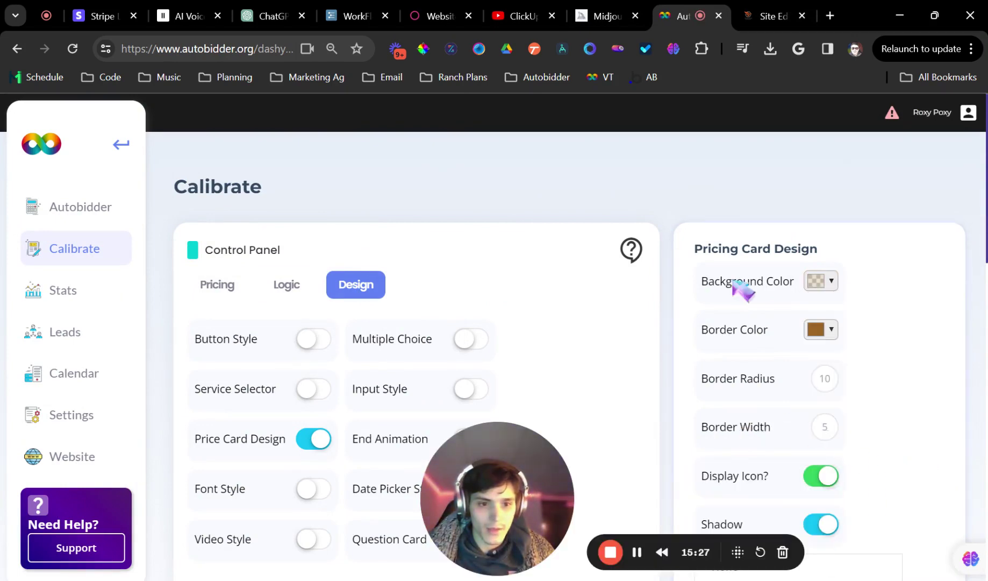
{"action": "left_click", "coordinate": [790, 11]}
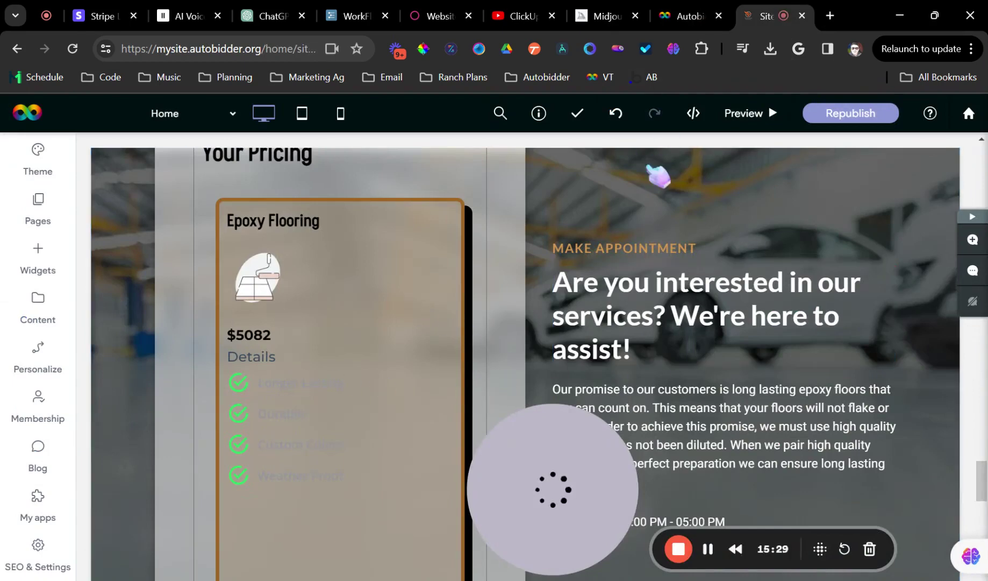
{"action": "left_click", "coordinate": [697, 8]}
Lighten the card background to pale peach rgba(255, 241, 225, 0.77) and view it on the site
{"action": "left_click", "coordinate": [823, 281]}
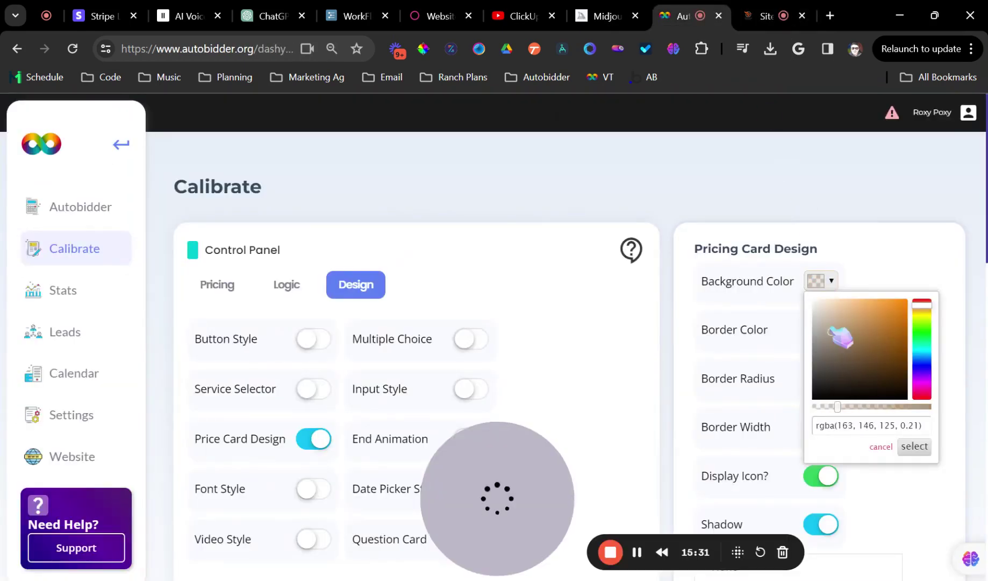
{"action": "left_click_drag", "start_coordinate": [829, 280], "coordinate": [825, 280]}
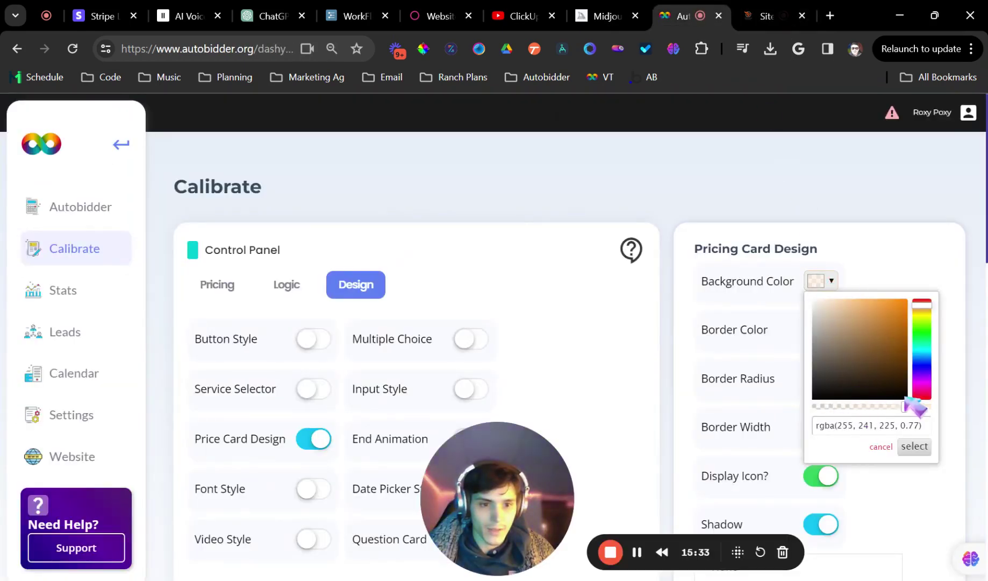
{"action": "left_click", "coordinate": [915, 447]}
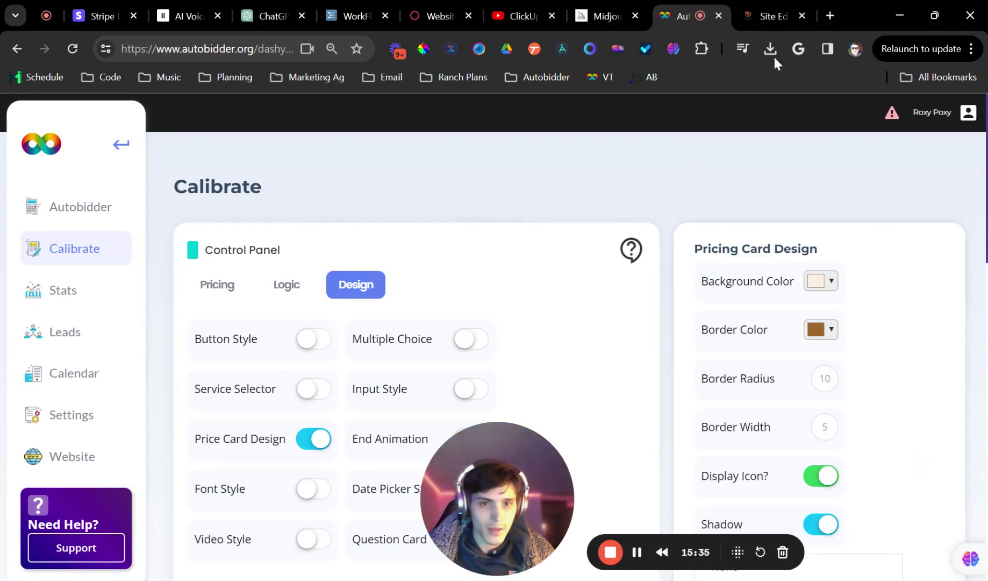
{"action": "left_click", "coordinate": [767, 10]}
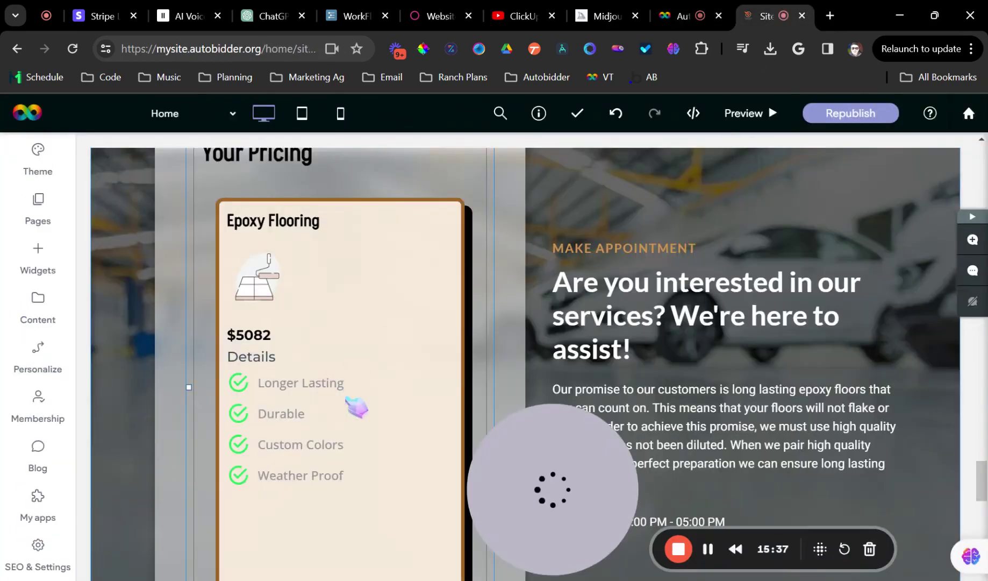
{"action": "left_click_drag", "start_coordinate": [278, 285], "coordinate": [306, 315]}
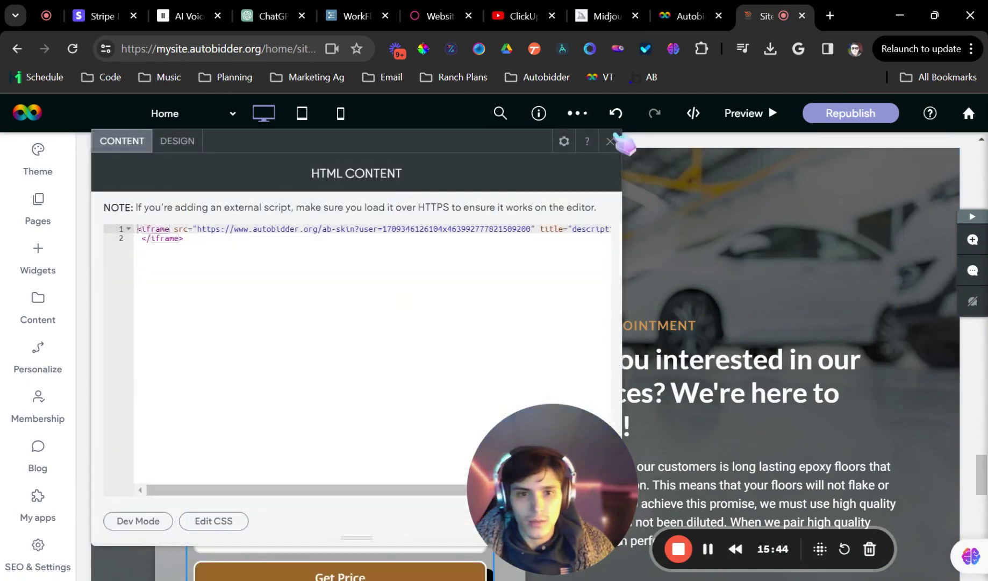
Close the embed code editor, preview the site, and open the Epoxy Flooring questions
{"action": "left_click", "coordinate": [612, 141]}
{"action": "left_click", "coordinate": [774, 114]}
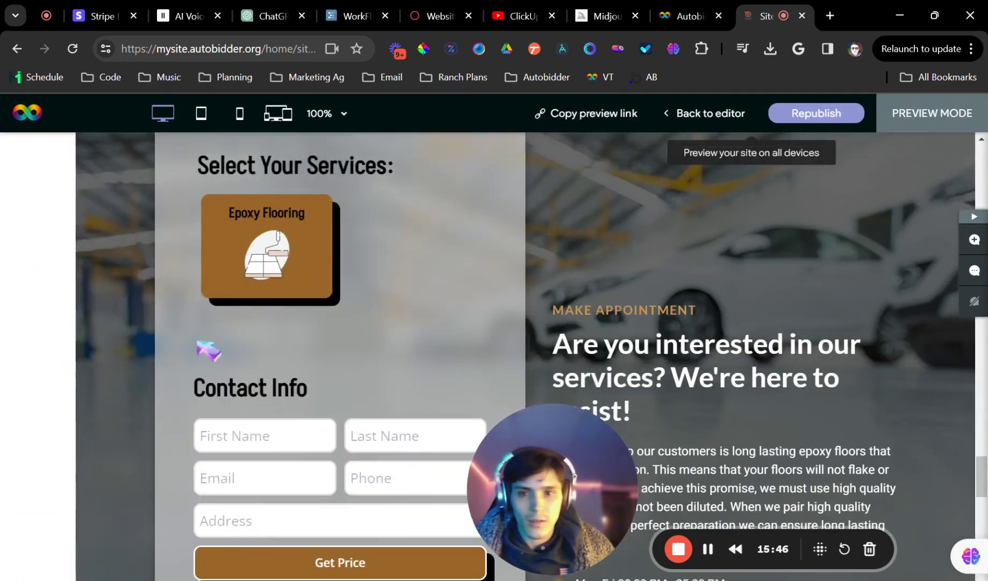
{"action": "left_click", "coordinate": [172, 266]}
{"action": "scroll", "coordinate": [215, 333], "scroll_direction": "down", "scroll_amount": 5}
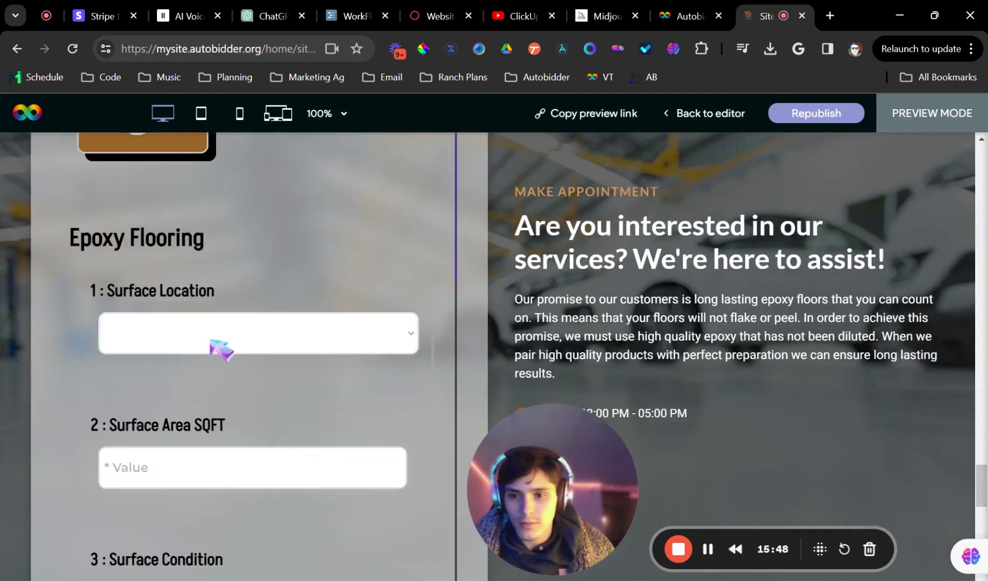
{"action": "scroll", "coordinate": [313, 294], "scroll_direction": "up", "scroll_amount": 2}
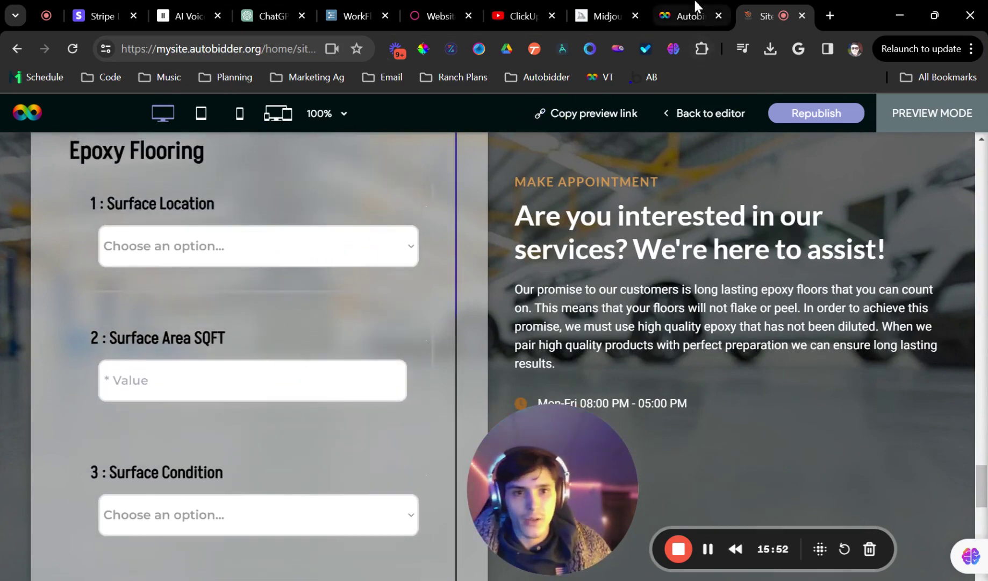
{"action": "left_click", "coordinate": [691, 14]}
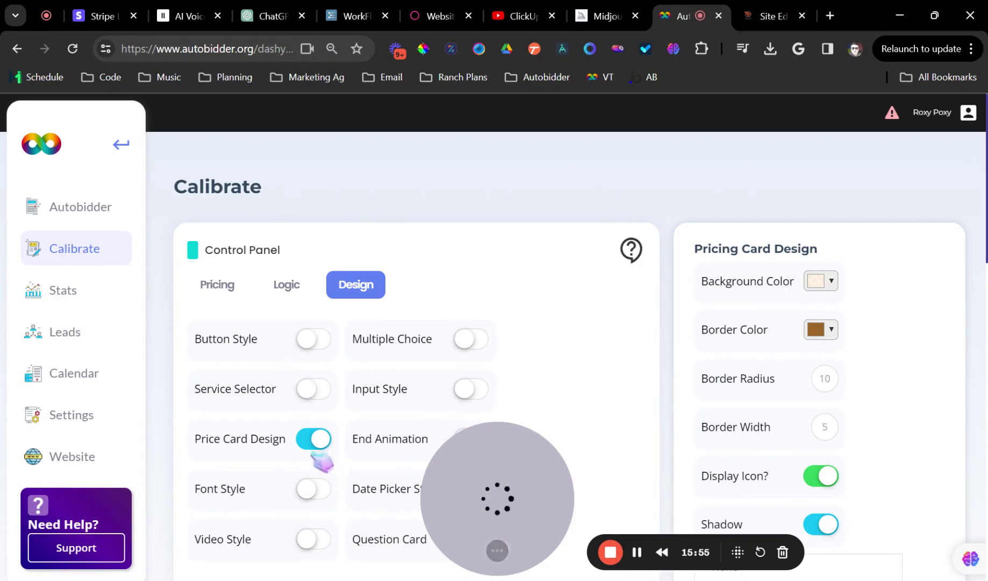
Hide Pricing Card Design and turn on custom Question Card styling
{"action": "left_click", "coordinate": [316, 440]}
{"action": "scroll", "coordinate": [370, 349], "scroll_direction": "down", "scroll_amount": 2}
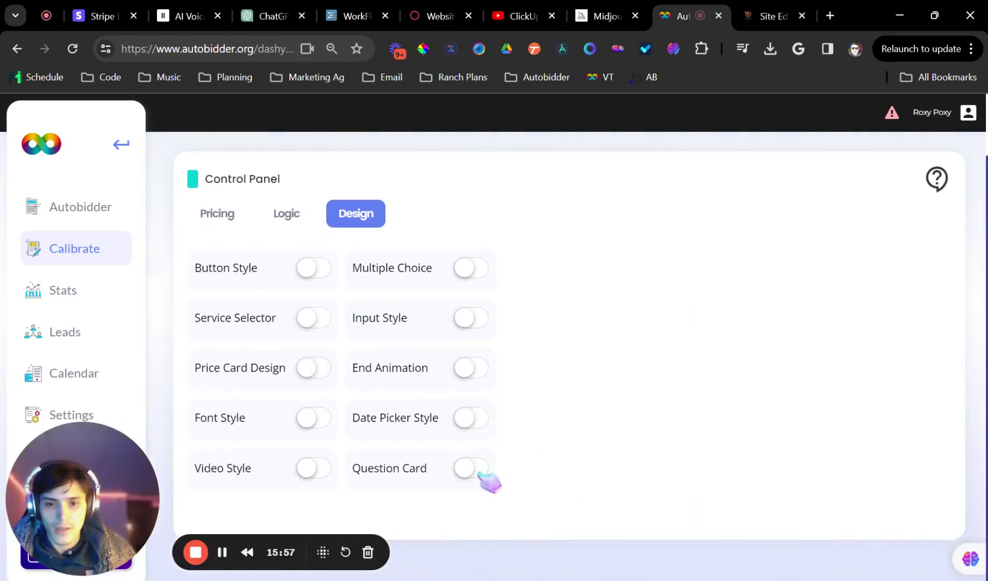
{"action": "left_click", "coordinate": [471, 468]}
{"action": "scroll", "coordinate": [766, 322], "scroll_direction": "down", "scroll_amount": 1}
{"action": "scroll", "coordinate": [795, 298], "scroll_direction": "up", "scroll_amount": 2}
Set the question card background to translucent white rgba(255, 255, 255, 0.7) and preview it
{"action": "left_click", "coordinate": [821, 280]}
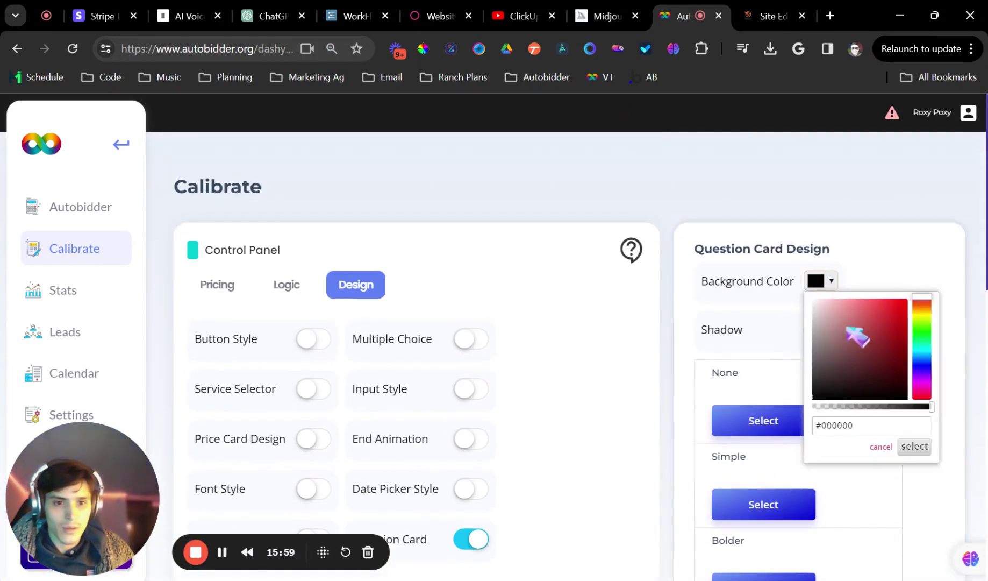
{"action": "left_click", "coordinate": [921, 329]}
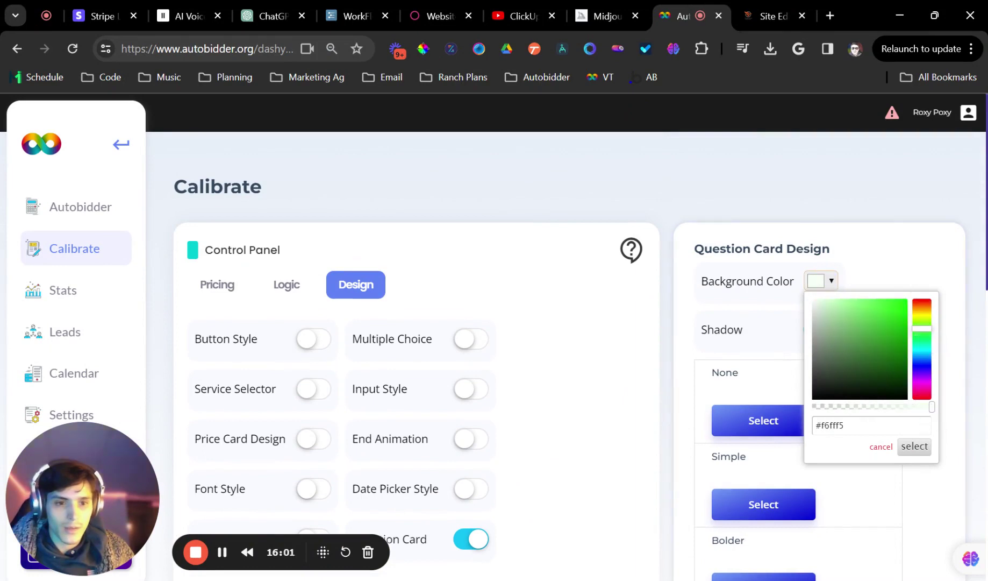
{"action": "left_click", "coordinate": [789, 288]}
{"action": "left_click", "coordinate": [818, 280]}
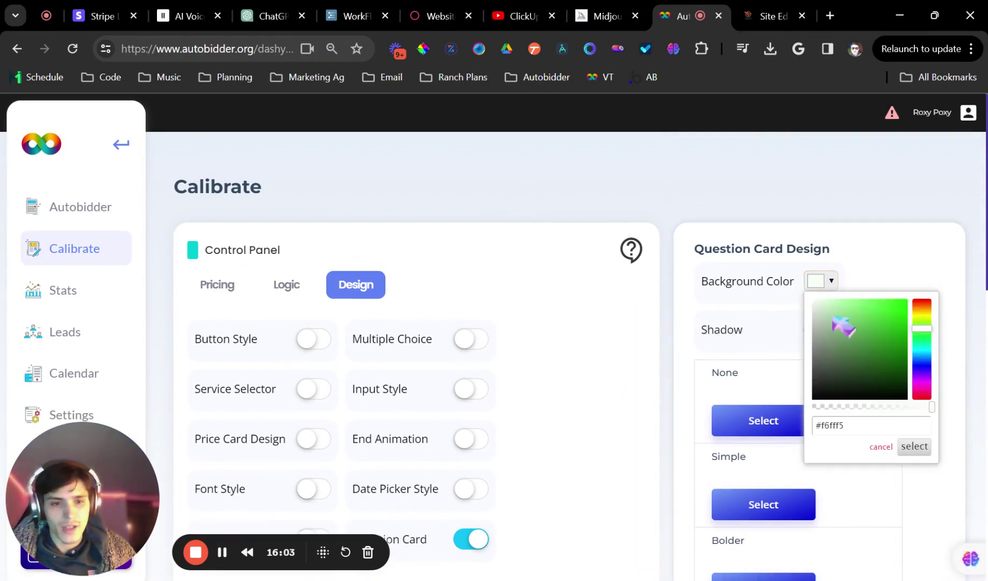
{"action": "left_click", "coordinate": [915, 446]}
{"action": "scroll", "coordinate": [834, 450], "scroll_direction": "down", "scroll_amount": 8}
{"action": "scroll", "coordinate": [834, 377], "scroll_direction": "up", "scroll_amount": 8}
{"action": "left_click", "coordinate": [774, 15]}
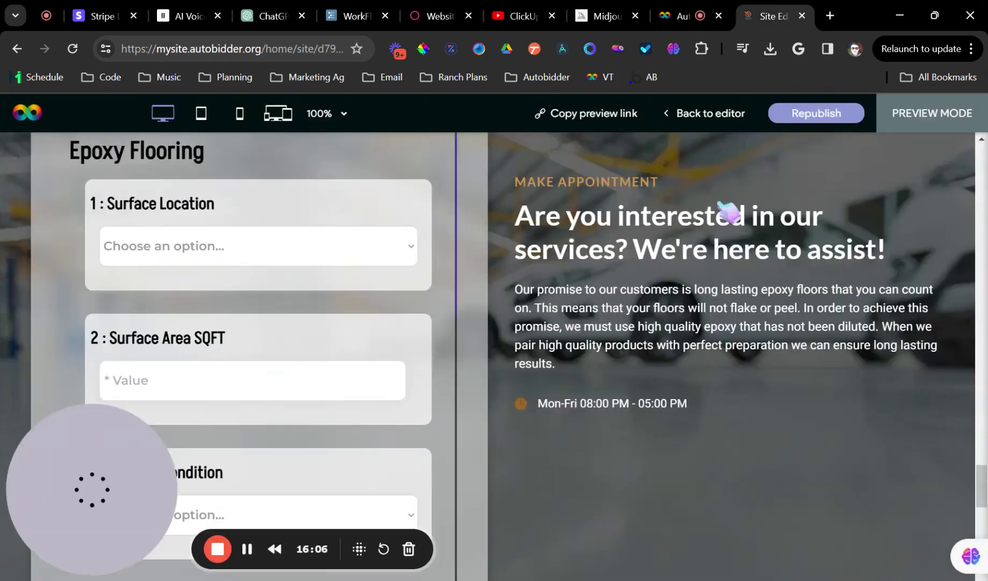
Answer the preview form with Basement, 900 sq ft and Fair condition
{"action": "scroll", "coordinate": [604, 322], "scroll_direction": "down", "scroll_amount": 1}
{"action": "scroll", "coordinate": [361, 237], "scroll_direction": "up", "scroll_amount": 1}
{"action": "scroll", "coordinate": [333, 217], "scroll_direction": "down", "scroll_amount": 2}
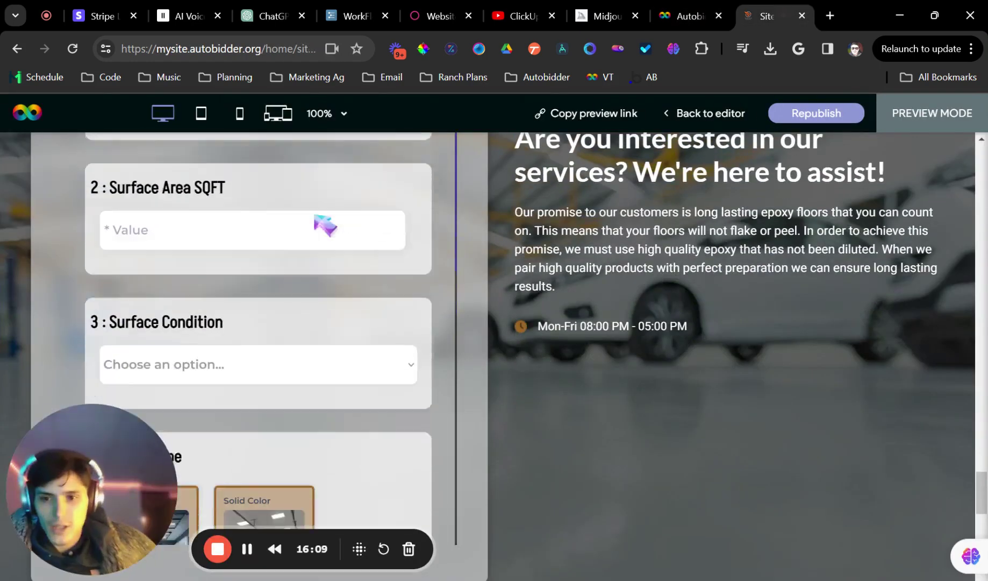
{"action": "scroll", "coordinate": [325, 322], "scroll_direction": "up", "scroll_amount": 2}
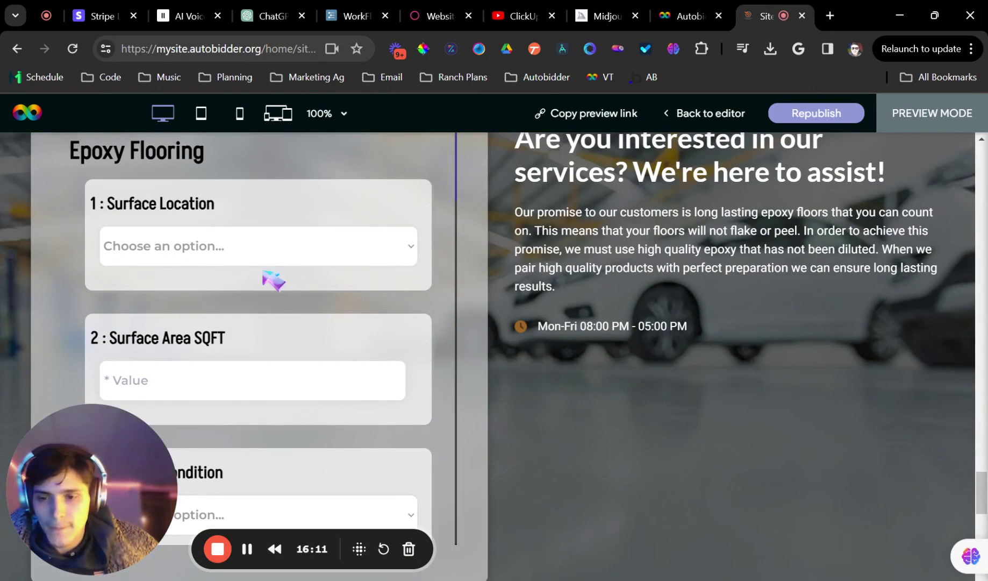
{"action": "left_click", "coordinate": [273, 280]}
{"action": "scroll", "coordinate": [254, 314], "scroll_direction": "down", "scroll_amount": 3}
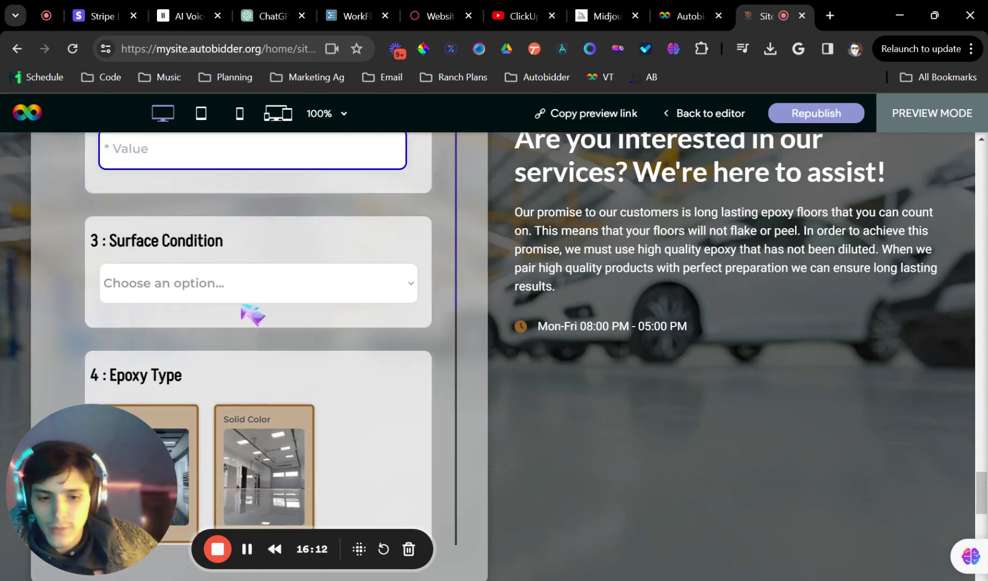
{"action": "type", "text": "900"}
{"action": "scroll", "coordinate": [259, 362], "scroll_direction": "up", "scroll_amount": 2}
{"action": "left_click", "coordinate": [250, 396]}
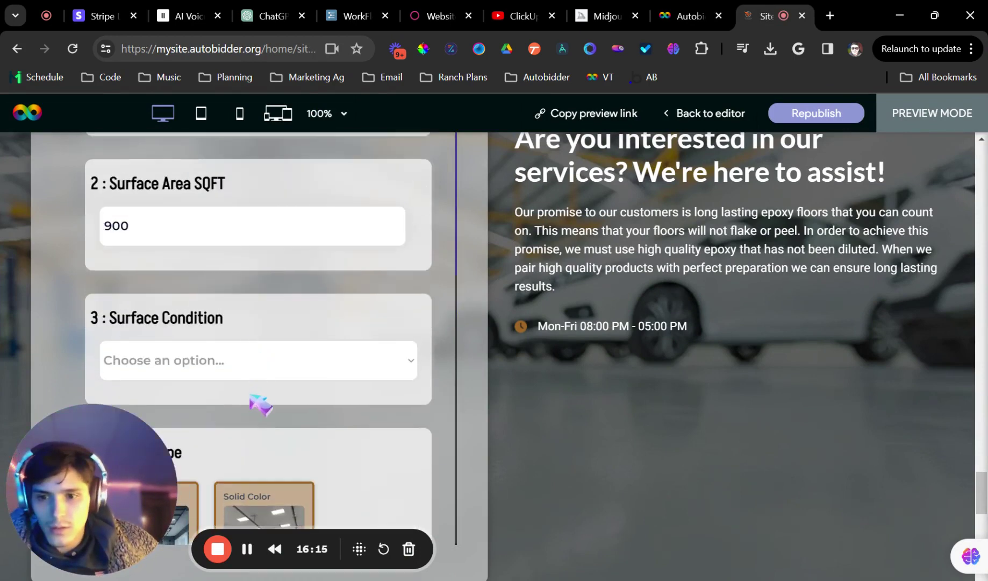
{"action": "left_click", "coordinate": [262, 375]}
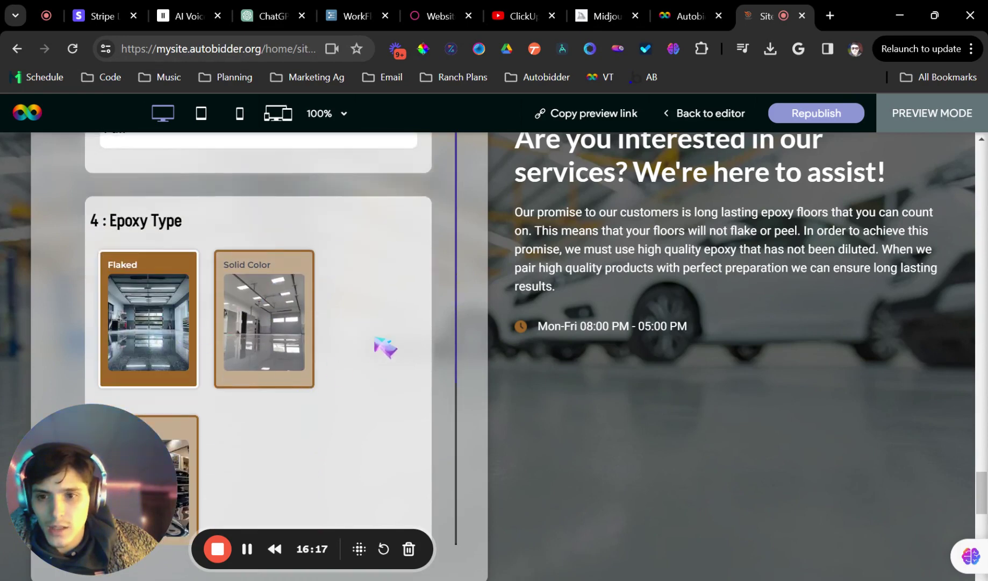
Inspect the styling of the first name, last name and email fields
{"action": "scroll", "coordinate": [381, 344], "scroll_direction": "down", "scroll_amount": 5}
{"action": "scroll", "coordinate": [360, 342], "scroll_direction": "up", "scroll_amount": 1}
{"action": "scroll", "coordinate": [350, 341], "scroll_direction": "down", "scroll_amount": 2}
{"action": "left_click", "coordinate": [156, 347]}
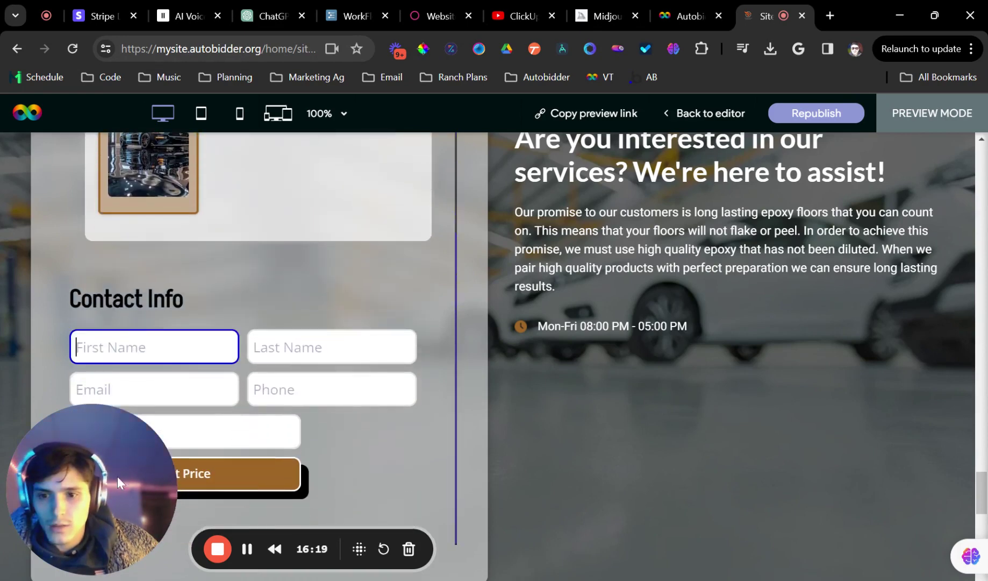
{"action": "left_click_drag", "start_coordinate": [116, 484], "coordinate": [638, 459]}
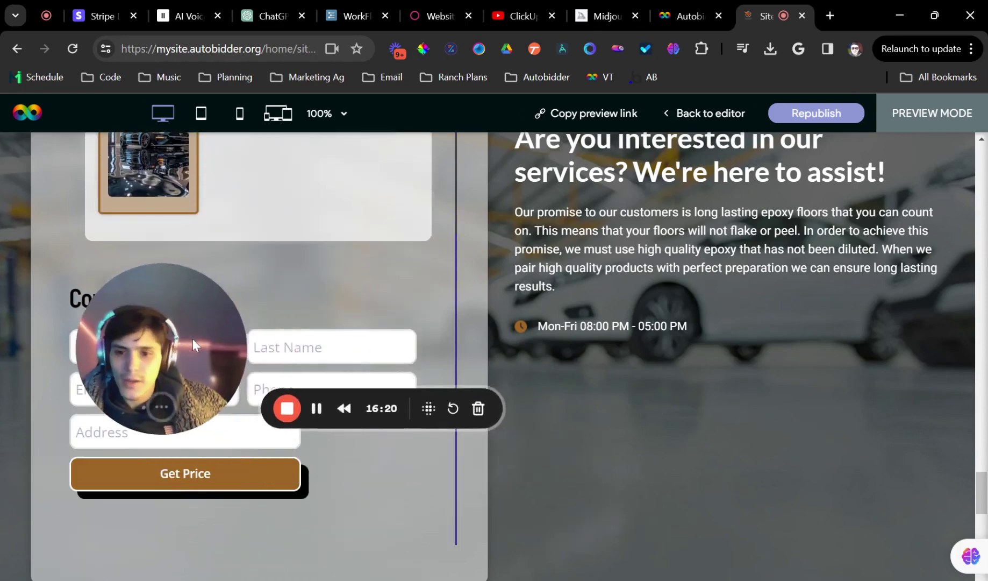
{"action": "left_click_drag", "start_coordinate": [201, 347], "coordinate": [940, 471]}
{"action": "left_click", "coordinate": [161, 347]}
{"action": "left_click", "coordinate": [312, 347]}
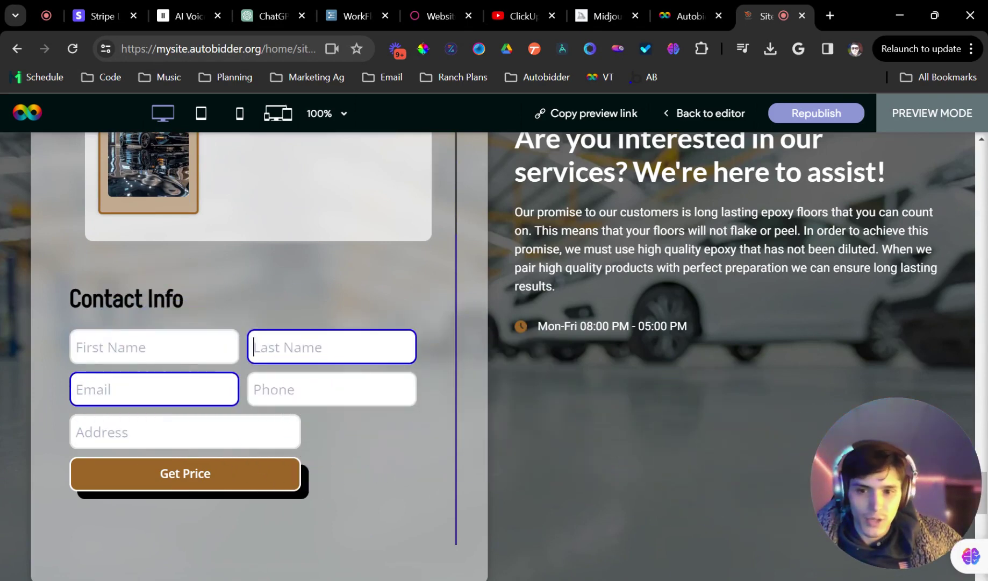
{"action": "left_click", "coordinate": [188, 389]}
{"action": "left_click", "coordinate": [682, 16]}
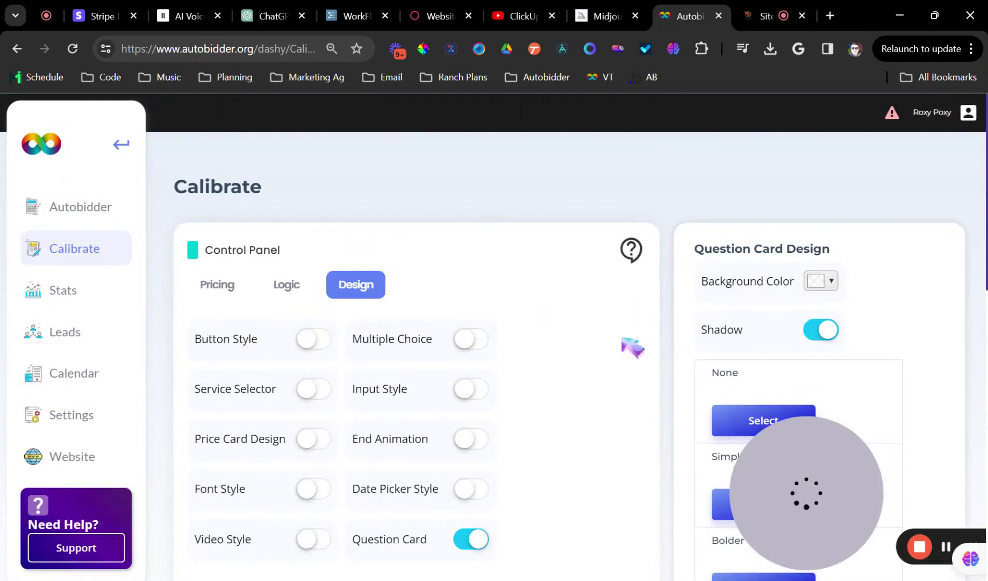
Turn off question card styling, enable Input Style, and set a brown #9e6726 border
{"action": "left_click", "coordinate": [471, 539]}
{"action": "scroll", "coordinate": [473, 345], "scroll_direction": "down", "scroll_amount": 1}
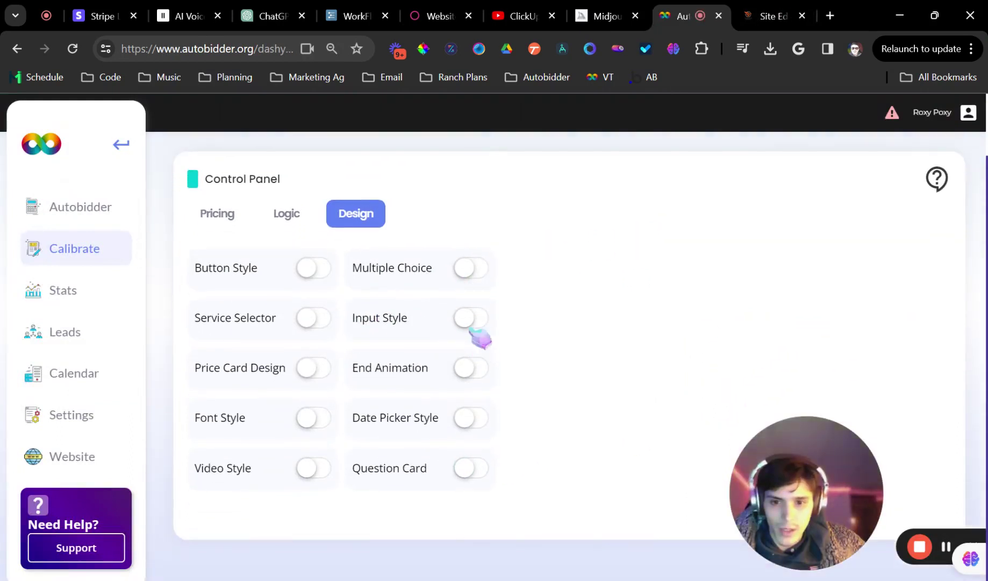
{"action": "left_click", "coordinate": [472, 319]}
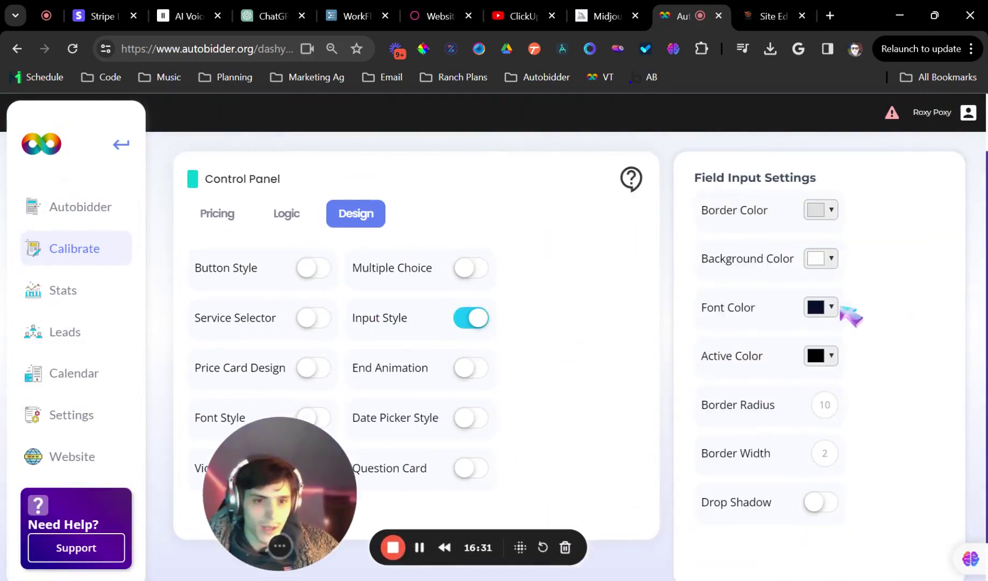
{"action": "left_click", "coordinate": [821, 211]}
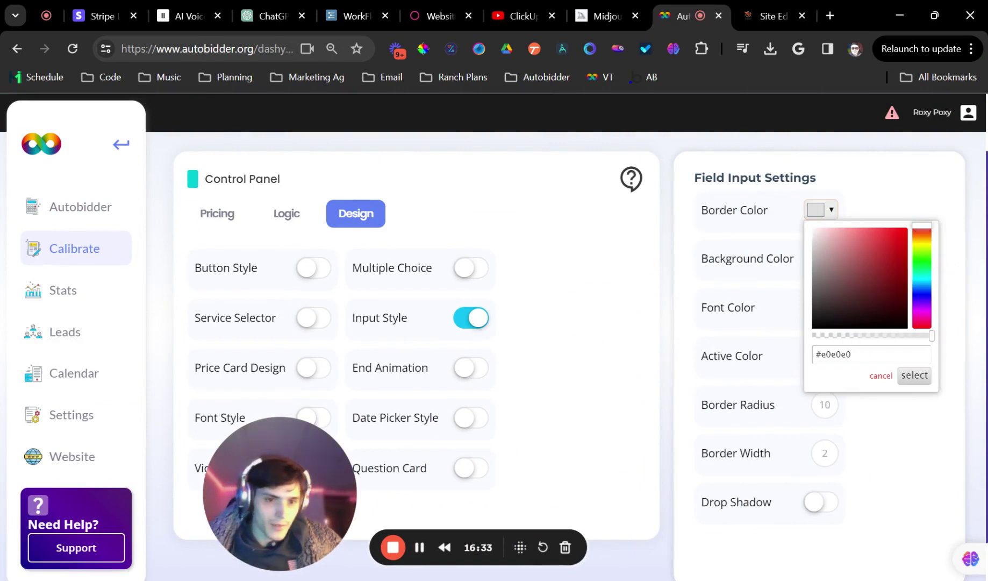
{"action": "triple_click", "coordinate": [839, 354]}
{"action": "key", "text": "ctrl+v"}
{"action": "left_click", "coordinate": [914, 375]}
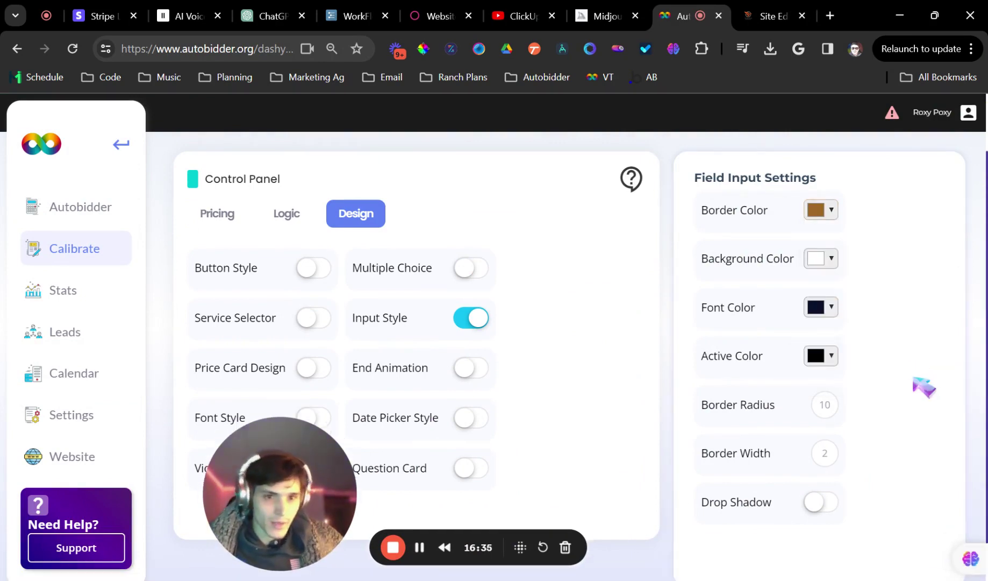
Give the inputs a translucent background and a border radius of 15
{"action": "left_click", "coordinate": [831, 259]}
{"action": "left_click", "coordinate": [896, 384]}
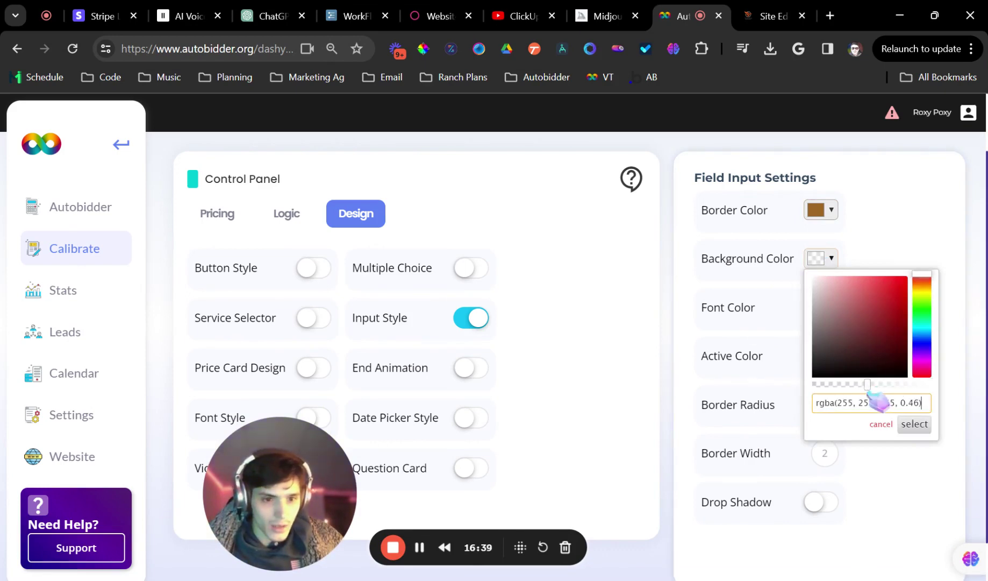
{"action": "left_click", "coordinate": [914, 423]}
{"action": "left_click", "coordinate": [826, 324]}
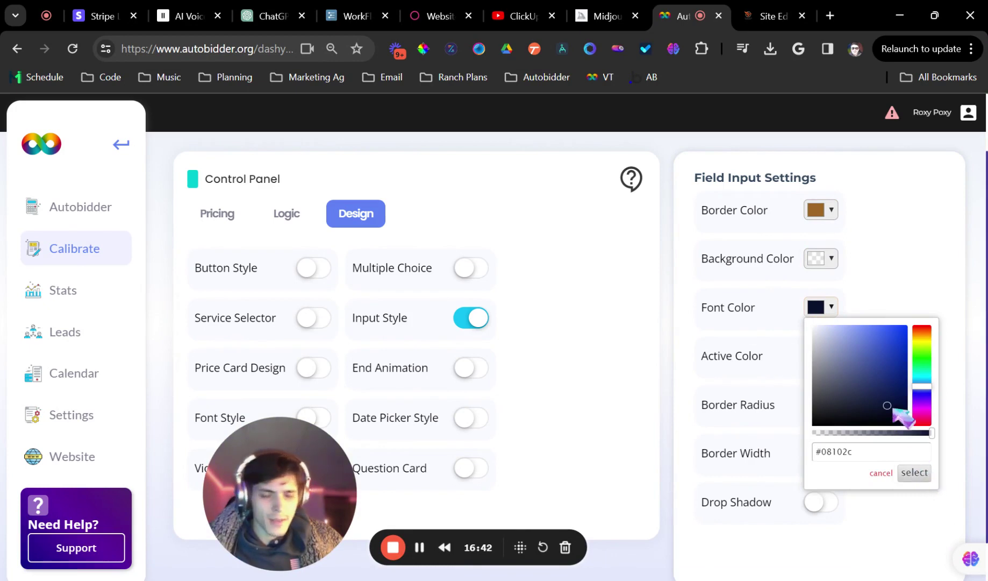
{"action": "left_click", "coordinate": [914, 473]}
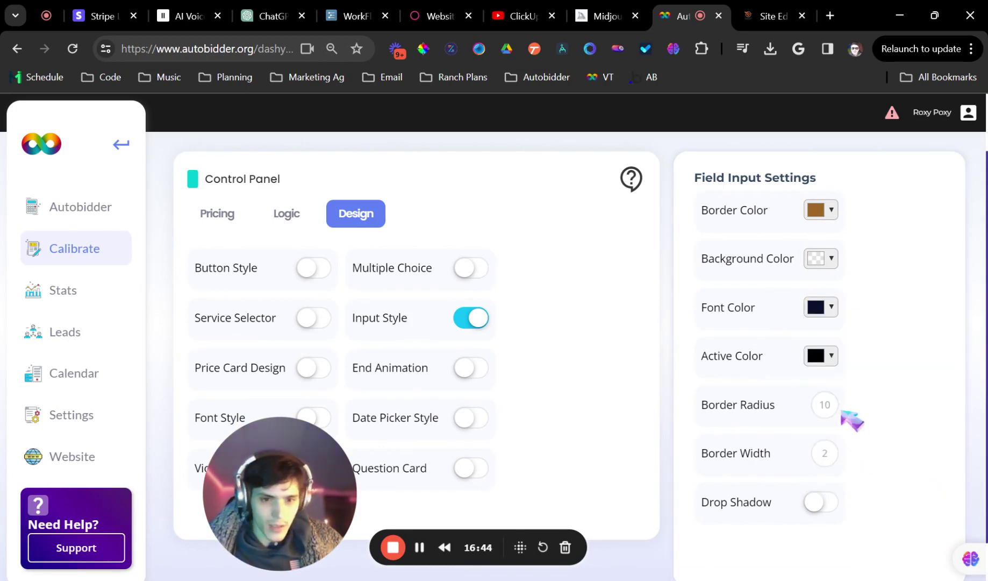
{"action": "double_click", "coordinate": [826, 405]}
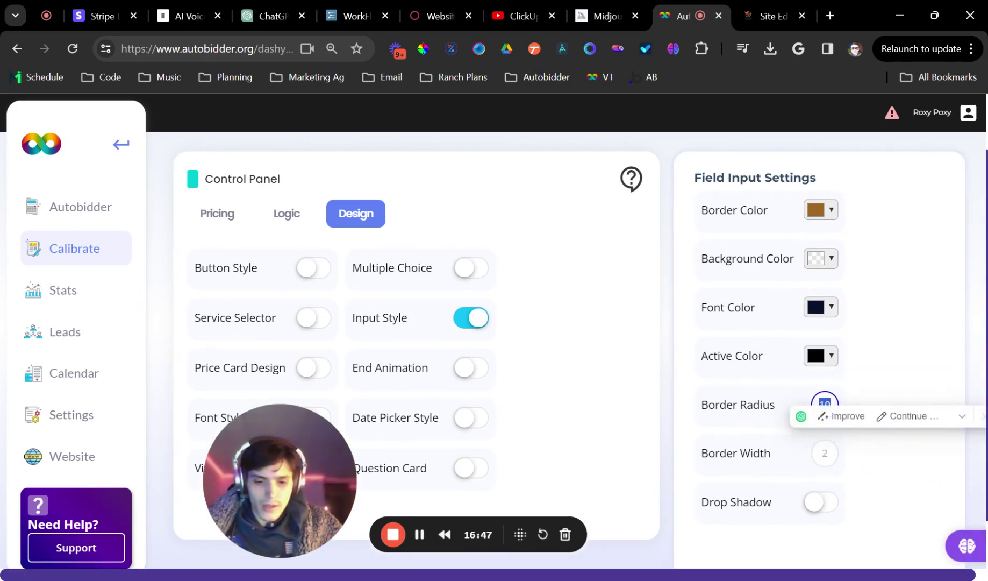
{"action": "type", "text": "15"}
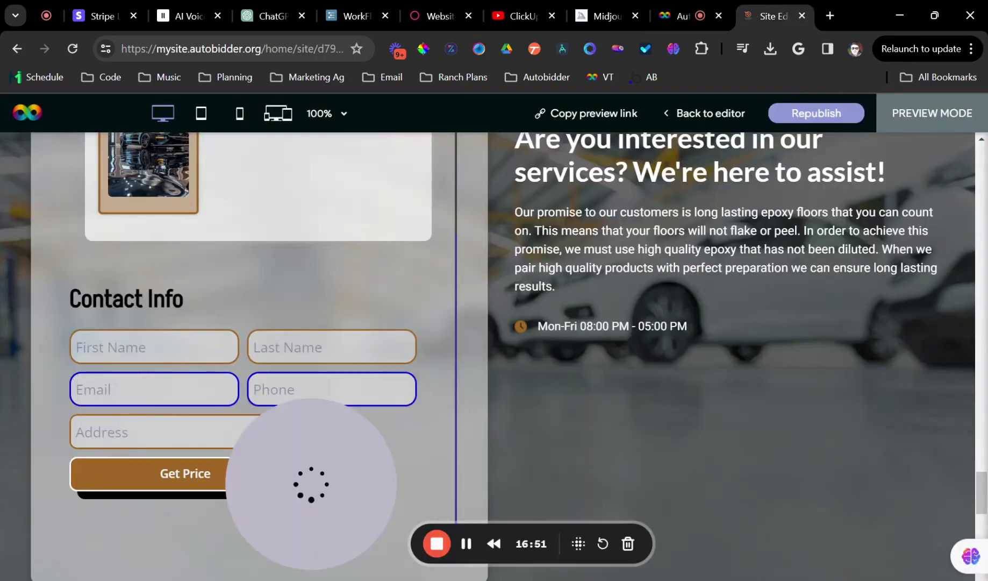
{"action": "left_click_drag", "start_coordinate": [345, 470], "coordinate": [896, 467]}
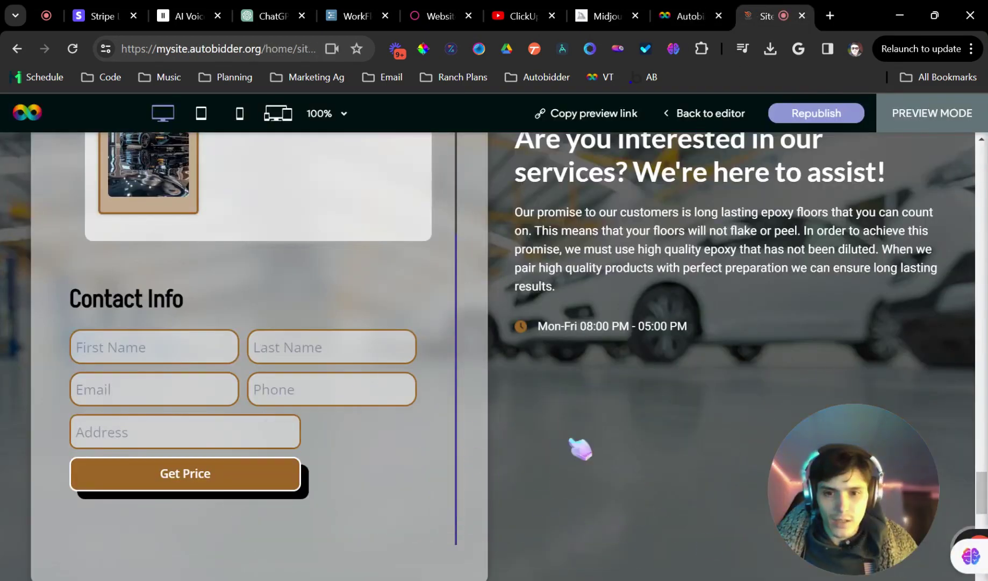
{"action": "left_click_drag", "start_coordinate": [571, 440], "coordinate": [942, 478]}
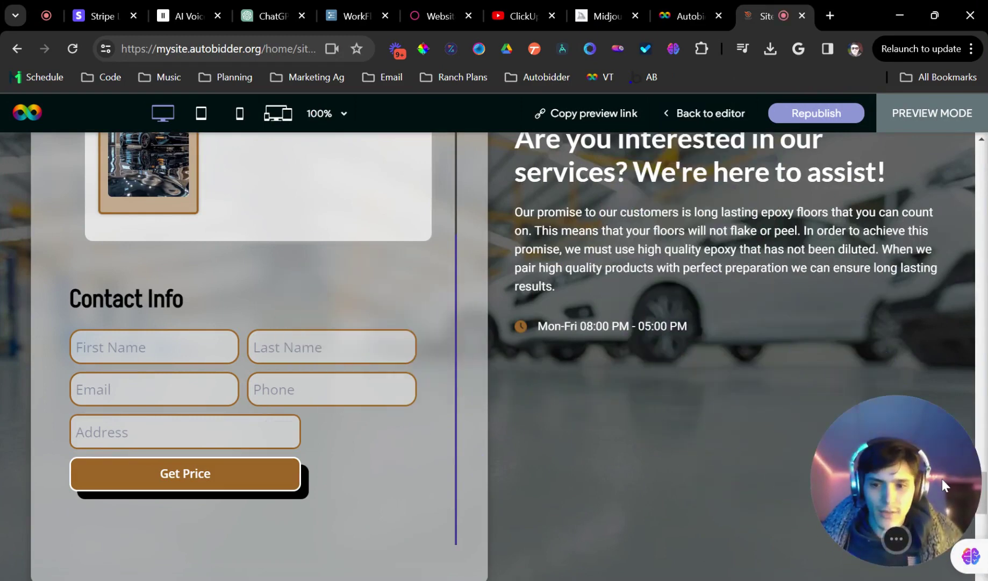
{"action": "left_click", "coordinate": [700, 7]}
Reduce the input border radius from 15 to 5
{"action": "left_click", "coordinate": [819, 211]}
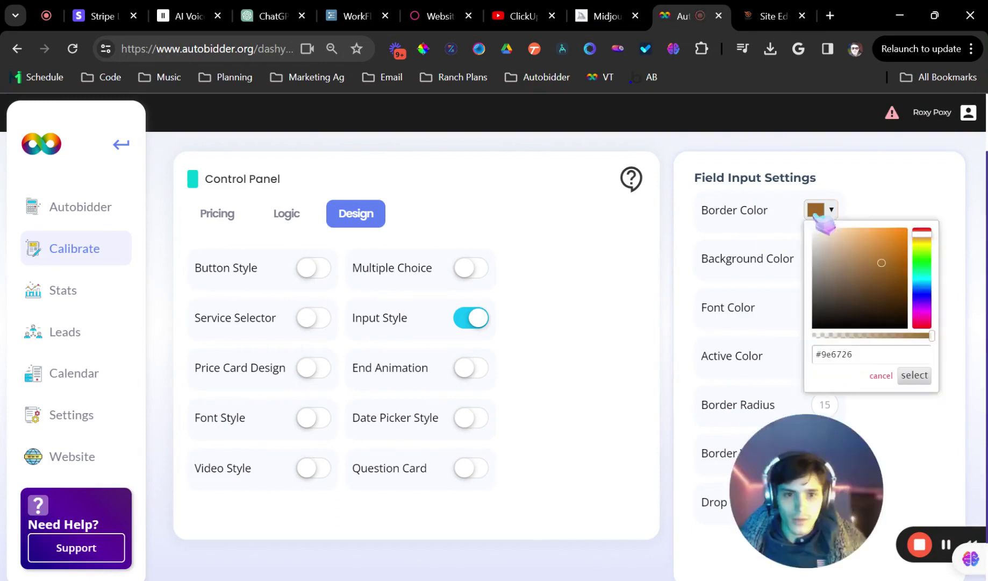
{"action": "left_click", "coordinate": [825, 404]}
{"action": "left_click_drag", "start_coordinate": [767, 473], "coordinate": [583, 454]}
{"action": "double_click", "coordinate": [825, 405]}
{"action": "type", "text": "5"}
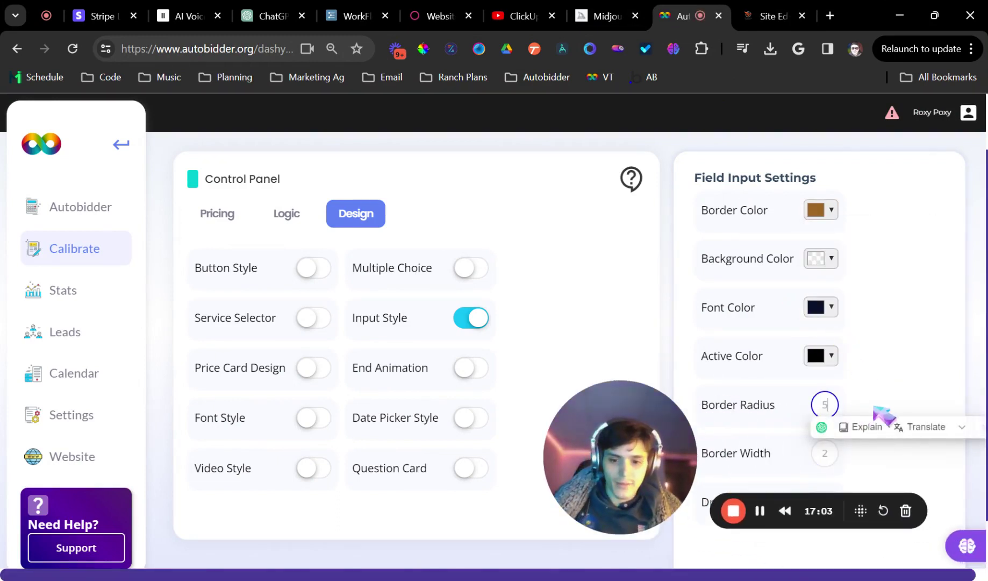
{"action": "left_click", "coordinate": [875, 409]}
{"action": "left_click_drag", "start_coordinate": [659, 468], "coordinate": [331, 443]}
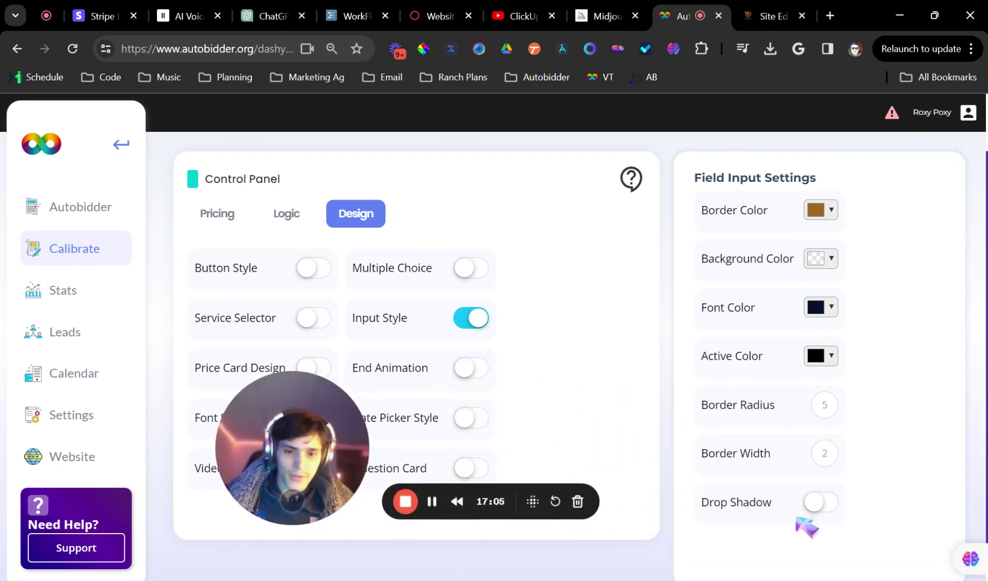
Turn on drop shadows for input fields and apply the Bolder shadow style
{"action": "left_click", "coordinate": [825, 503]}
{"action": "scroll", "coordinate": [801, 480], "scroll_direction": "down", "scroll_amount": 1}
{"action": "scroll", "coordinate": [804, 482], "scroll_direction": "down", "scroll_amount": 9}
{"action": "scroll", "coordinate": [795, 433], "scroll_direction": "up", "scroll_amount": 3}
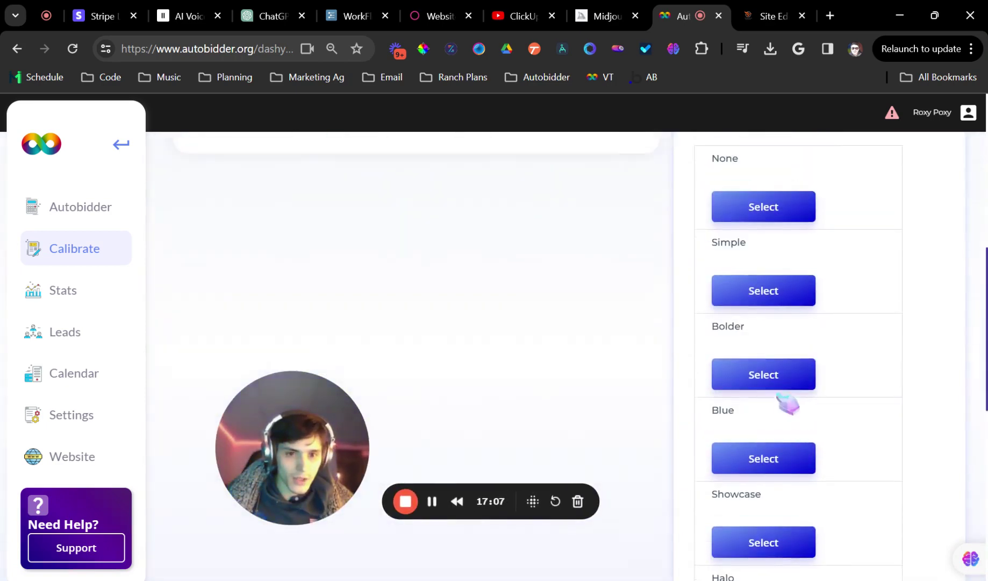
{"action": "left_click", "coordinate": [763, 375]}
Check the Bolder-shadowed form fields in the site preview
{"action": "left_click", "coordinate": [770, 15]}
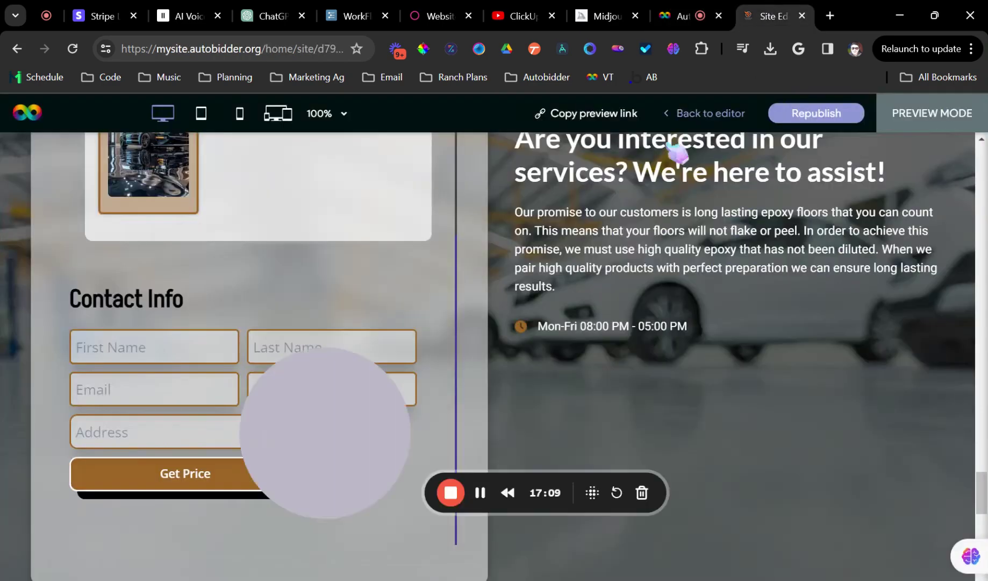
{"action": "left_click_drag", "start_coordinate": [359, 380], "coordinate": [946, 462]}
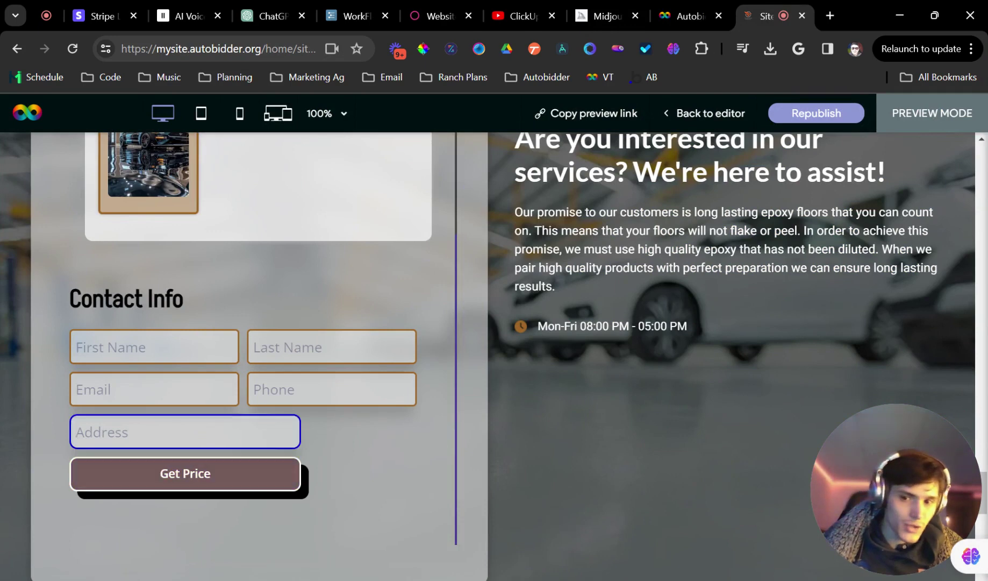
{"action": "left_click", "coordinate": [700, 15]}
{"action": "scroll", "coordinate": [766, 393], "scroll_direction": "down", "scroll_amount": 9}
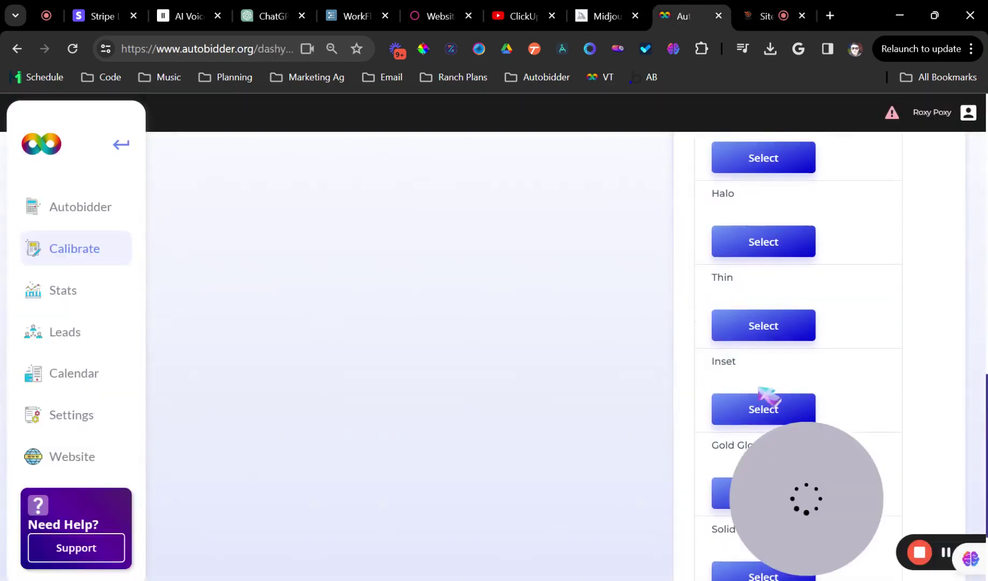
{"action": "left_click", "coordinate": [749, 9]}
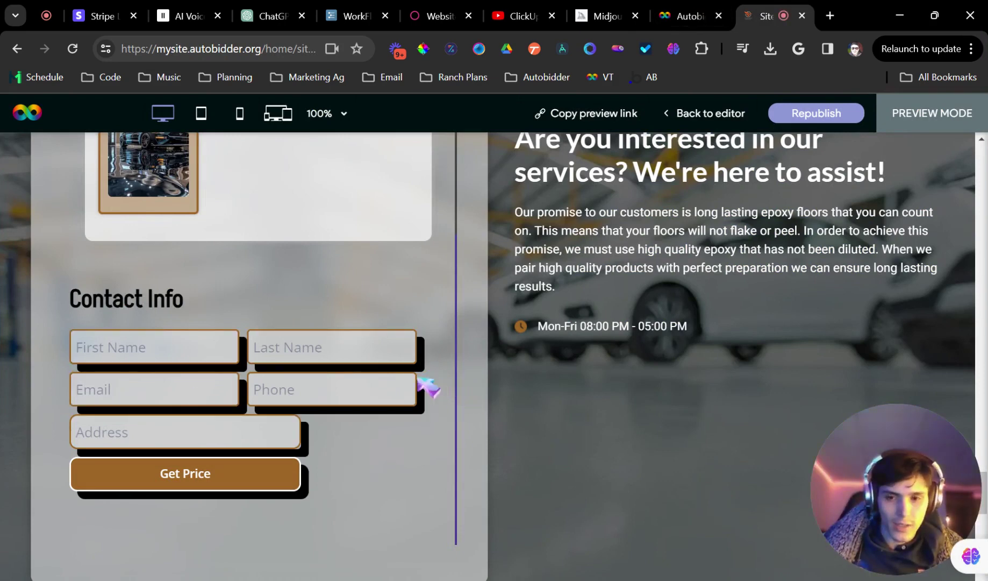
{"action": "left_click", "coordinate": [398, 389]}
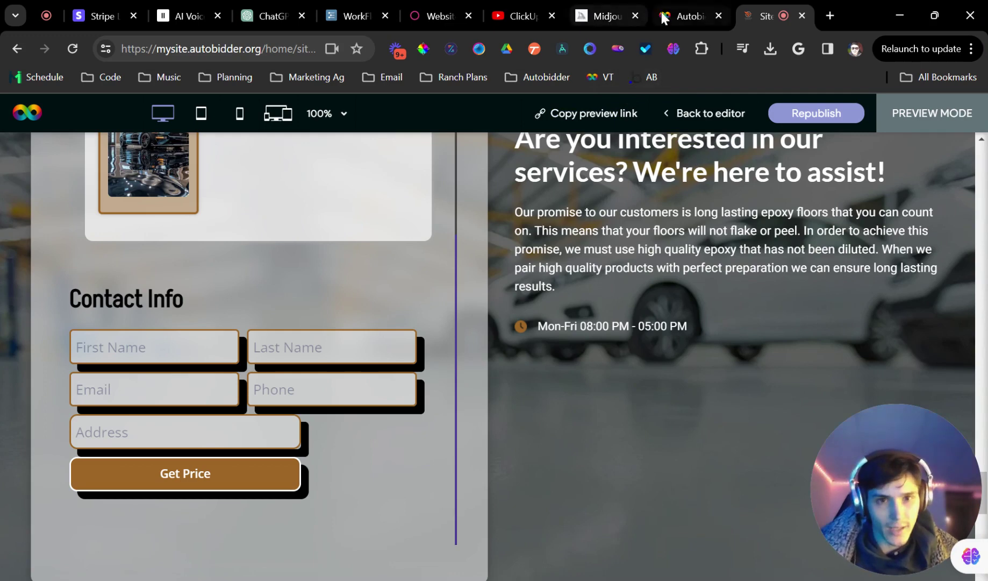
{"action": "scroll", "coordinate": [436, 305], "scroll_direction": "up", "scroll_amount": 4}
{"action": "scroll", "coordinate": [446, 286], "scroll_direction": "down", "scroll_amount": 4}
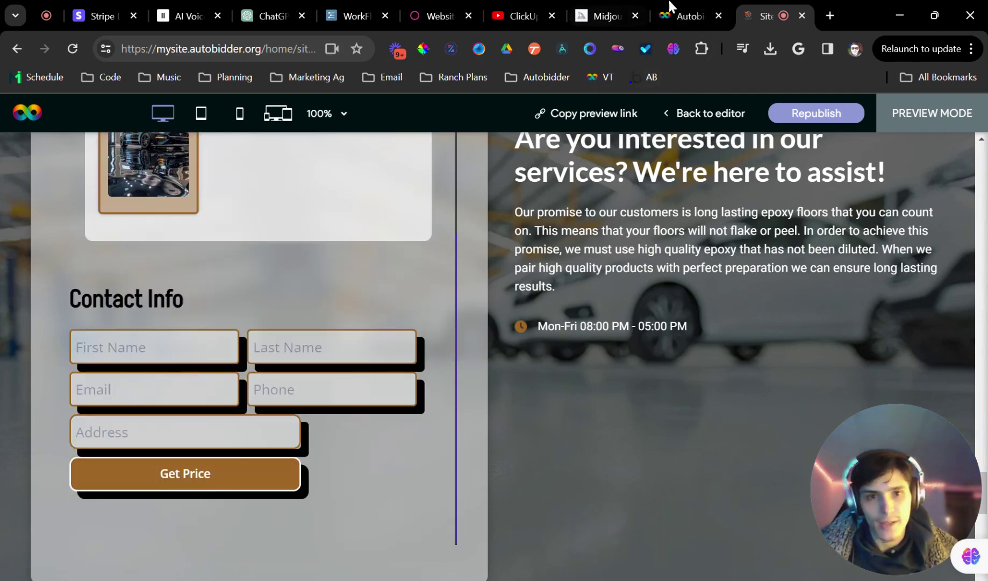
{"action": "left_click", "coordinate": [672, 8]}
{"action": "scroll", "coordinate": [772, 359], "scroll_direction": "up", "scroll_amount": 5}
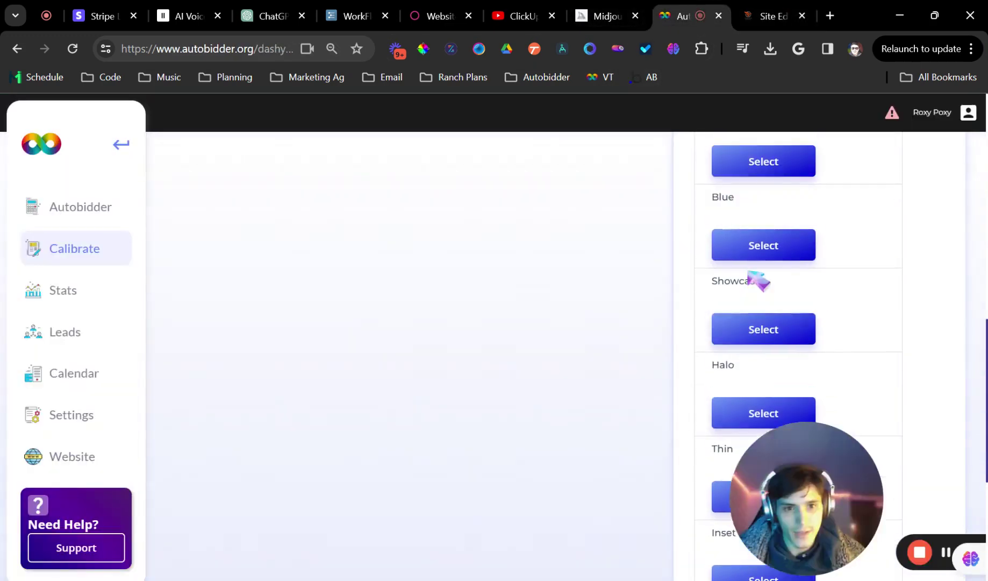
{"action": "scroll", "coordinate": [759, 280], "scroll_direction": "up", "scroll_amount": 5}
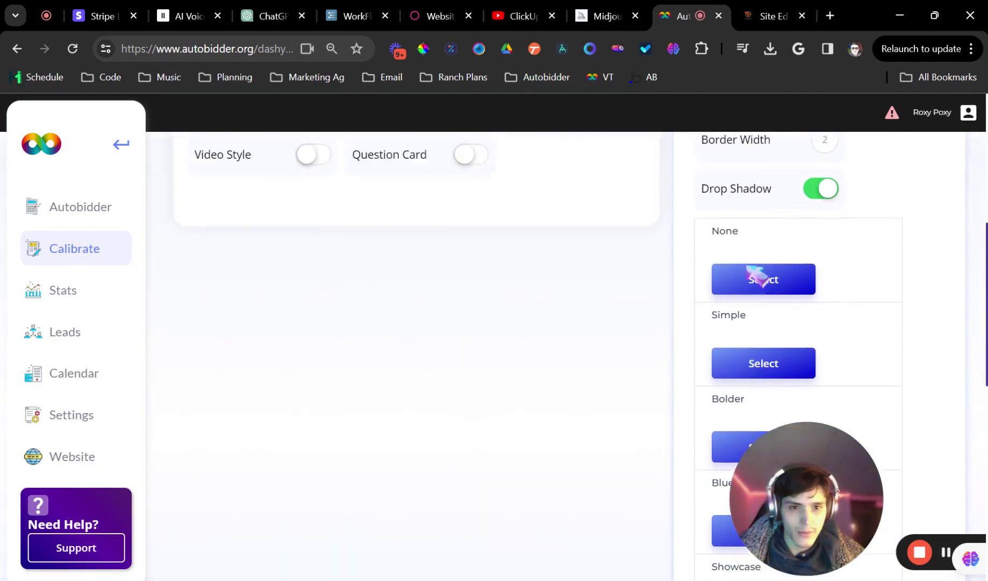
{"action": "scroll", "coordinate": [761, 274], "scroll_direction": "down", "scroll_amount": 5}
{"action": "scroll", "coordinate": [762, 290], "scroll_direction": "up", "scroll_amount": 3}
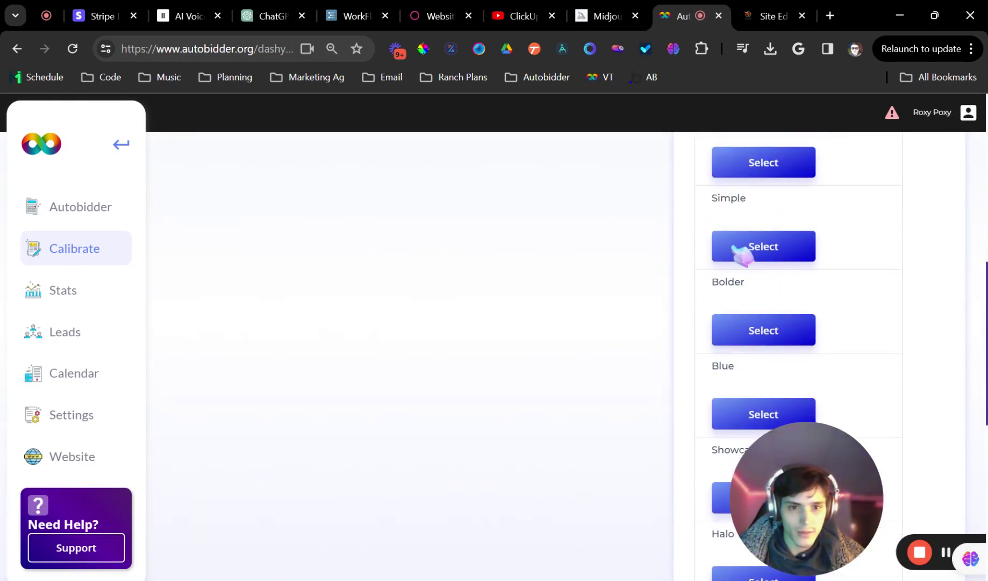
{"action": "scroll", "coordinate": [742, 302], "scroll_direction": "down", "scroll_amount": 6}
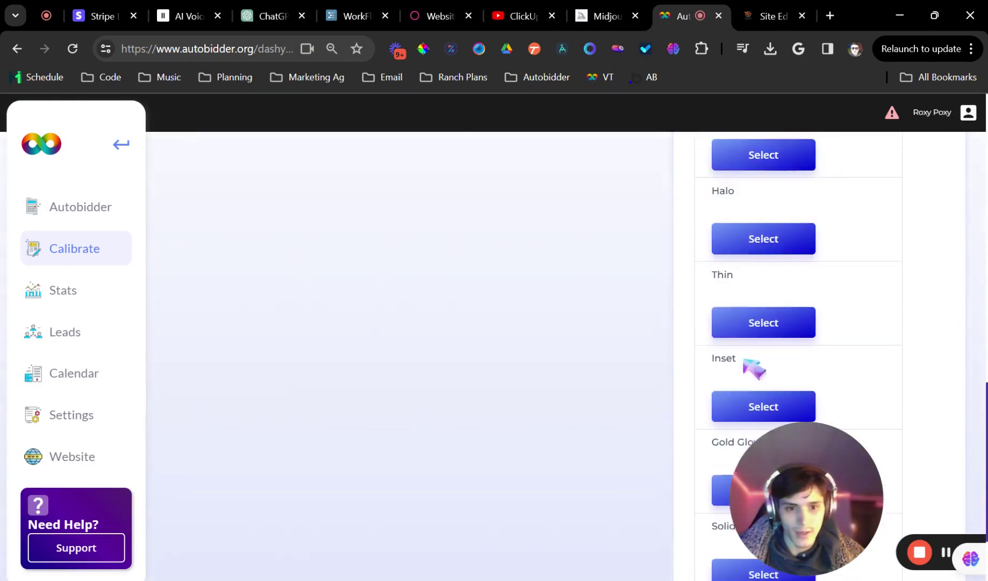
{"action": "scroll", "coordinate": [744, 328], "scroll_direction": "down", "scroll_amount": 2}
{"action": "left_click", "coordinate": [749, 8]}
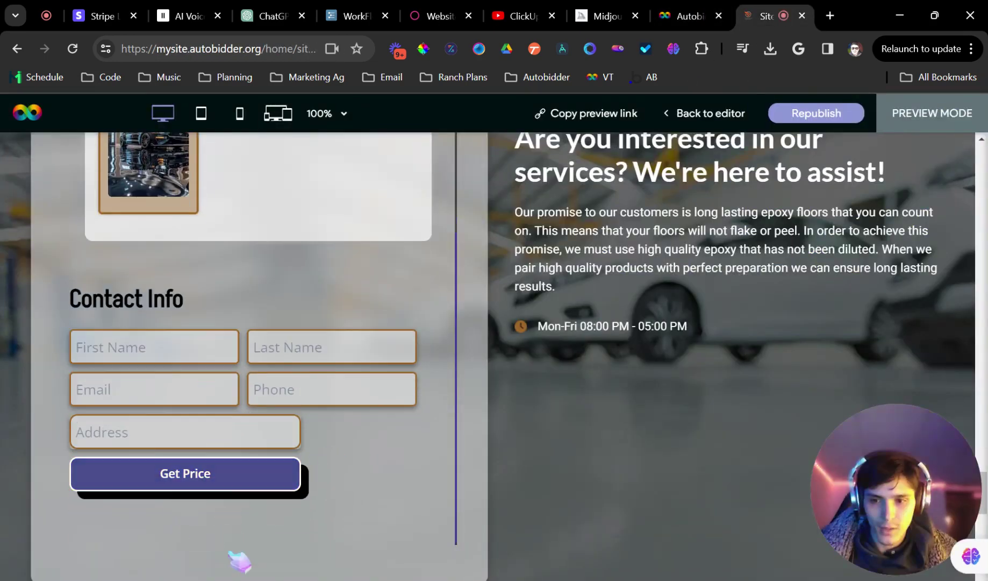
Fill the First Name, Last Name and email fields with placeholder test text
{"action": "scroll", "coordinate": [225, 295], "scroll_direction": "up", "scroll_amount": 4}
{"action": "scroll", "coordinate": [218, 309], "scroll_direction": "down", "scroll_amount": 4}
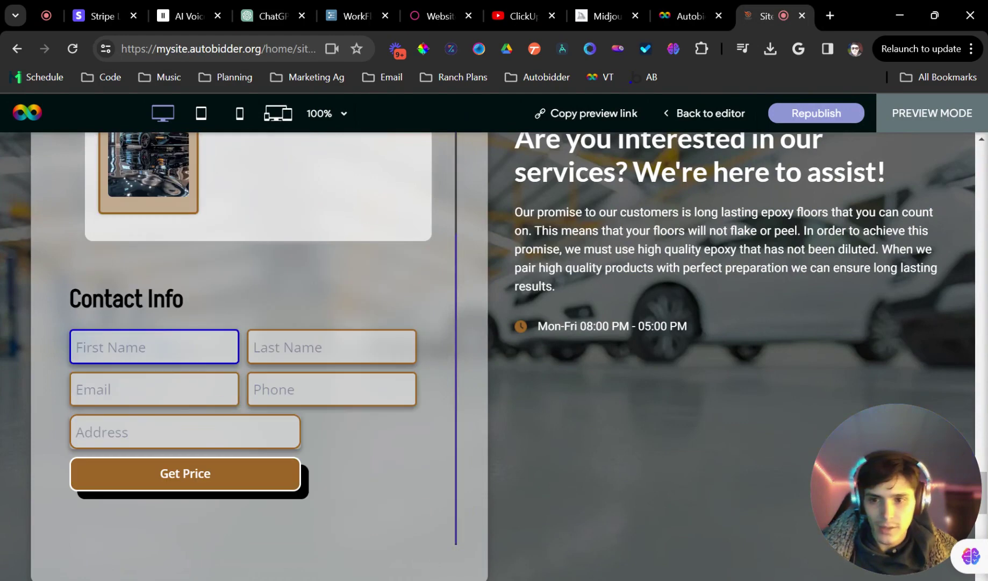
{"action": "type", "text": "ef"}
{"action": "key", "text": "Tab"}
{"action": "type", "text": "wef"}
{"action": "key", "text": "Tab"}
{"action": "type", "text": "we"}
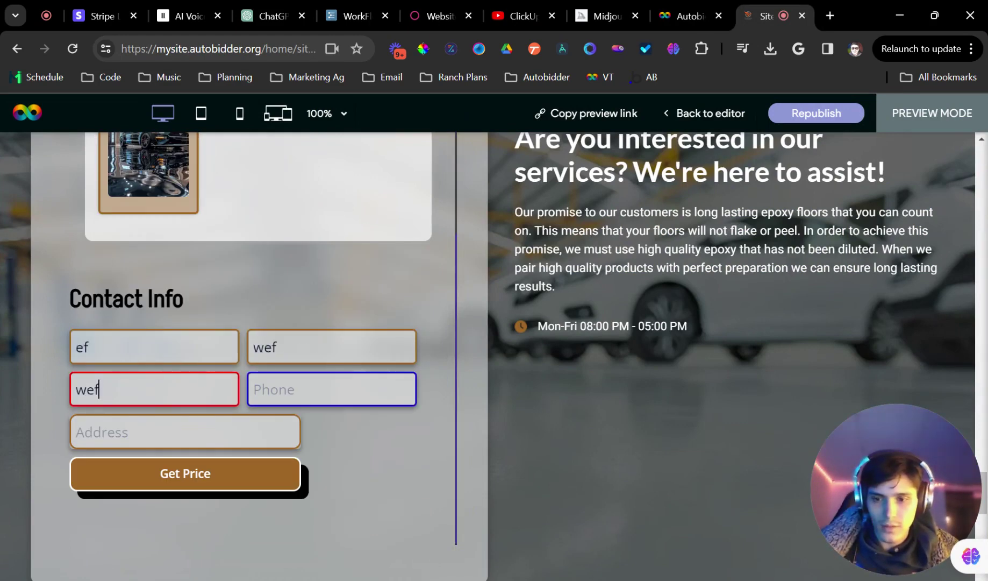
{"action": "type", "text": "33_) ___-____"}
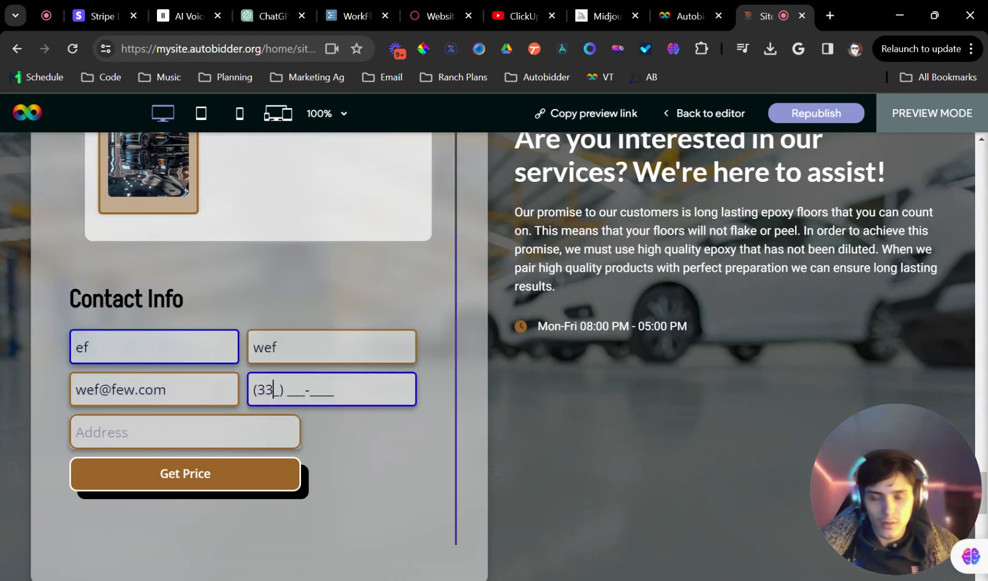
{"action": "type", "text": "33333333"}
{"action": "key", "text": "Tab"}
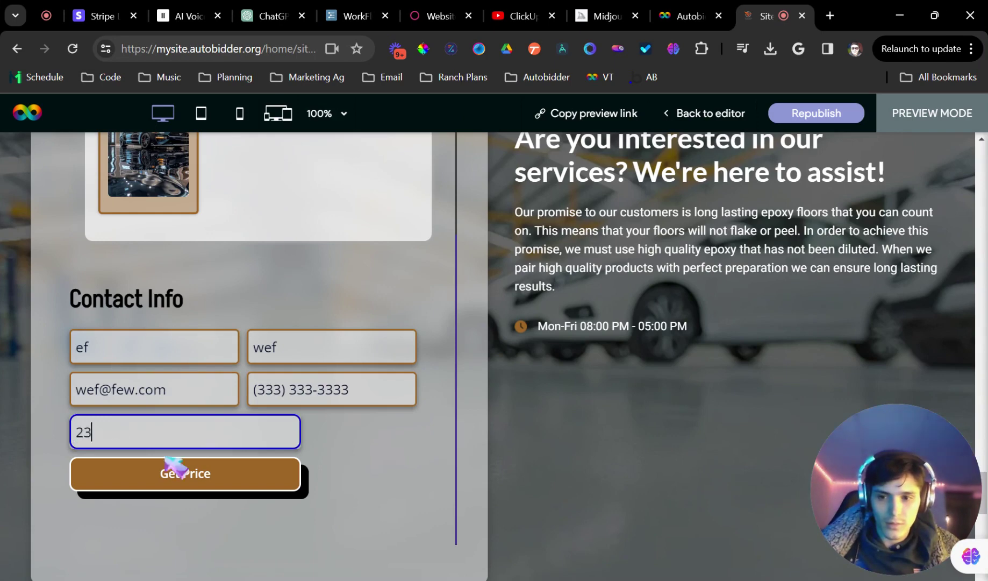
Pick a suggested address and submit to get the $6652.8 Epoxy Flooring estimate
{"action": "type", "text": "23"}
{"action": "left_click", "coordinate": [177, 479]}
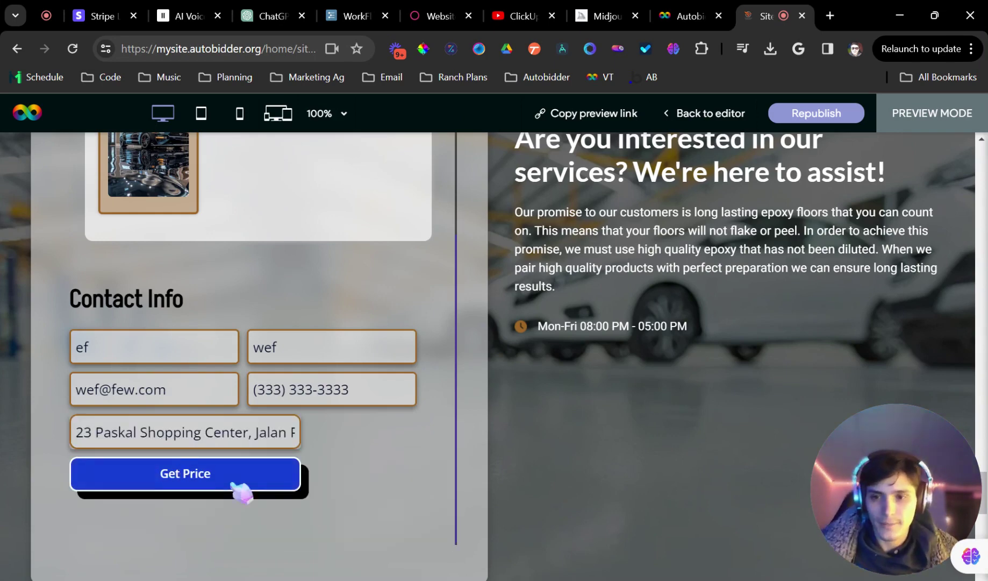
{"action": "left_click", "coordinate": [239, 490]}
{"action": "left_click_drag", "start_coordinate": [190, 400], "coordinate": [125, 401]}
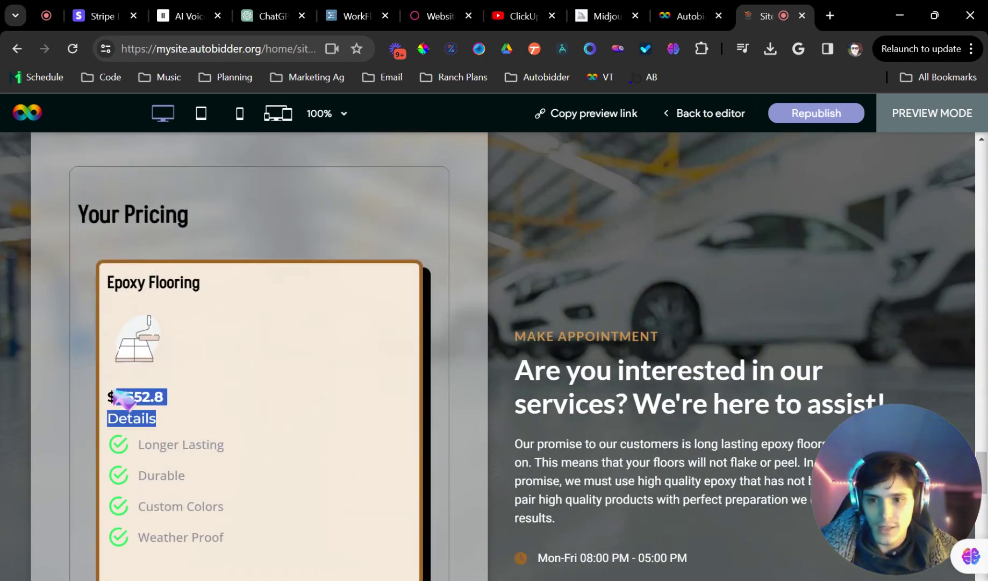
{"action": "left_click", "coordinate": [258, 481]}
{"action": "scroll", "coordinate": [262, 481], "scroll_direction": "down", "scroll_amount": 3}
{"action": "scroll", "coordinate": [287, 470], "scroll_direction": "up", "scroll_amount": 2}
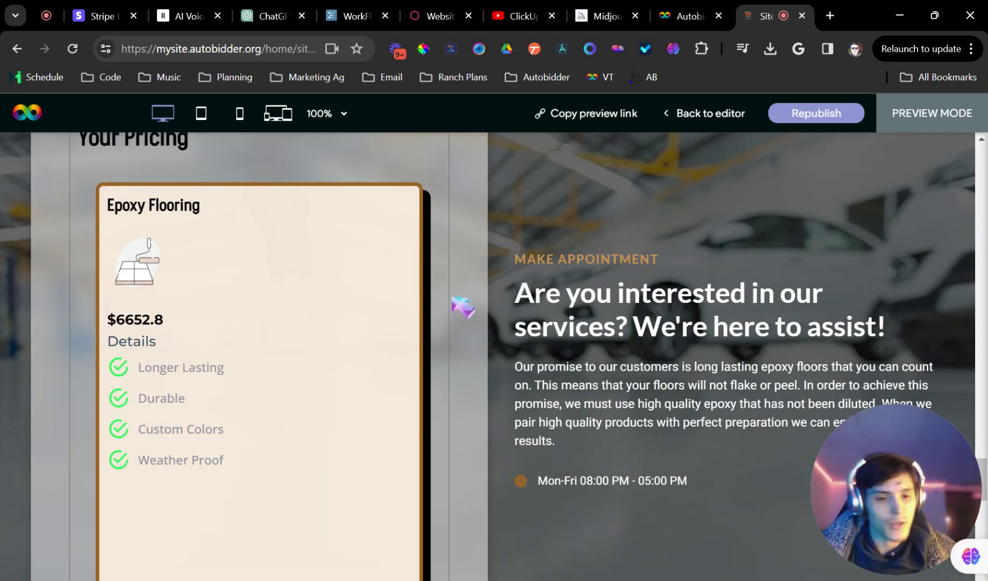
Open Calibrate pricing in the dashboard and open the Epoxy Flooring service details
{"action": "left_click", "coordinate": [685, 16]}
{"action": "left_click", "coordinate": [87, 221]}
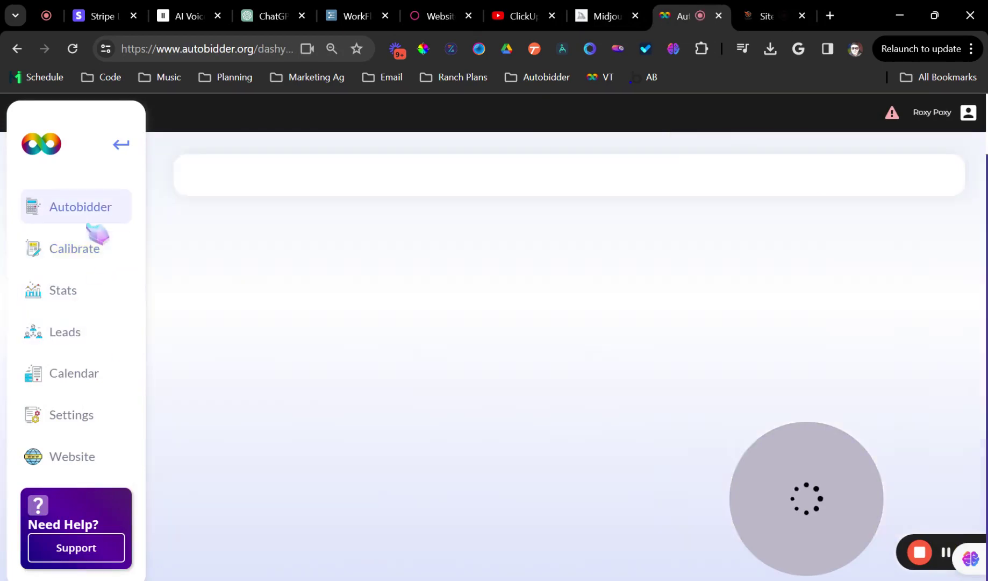
{"action": "left_click", "coordinate": [80, 252]}
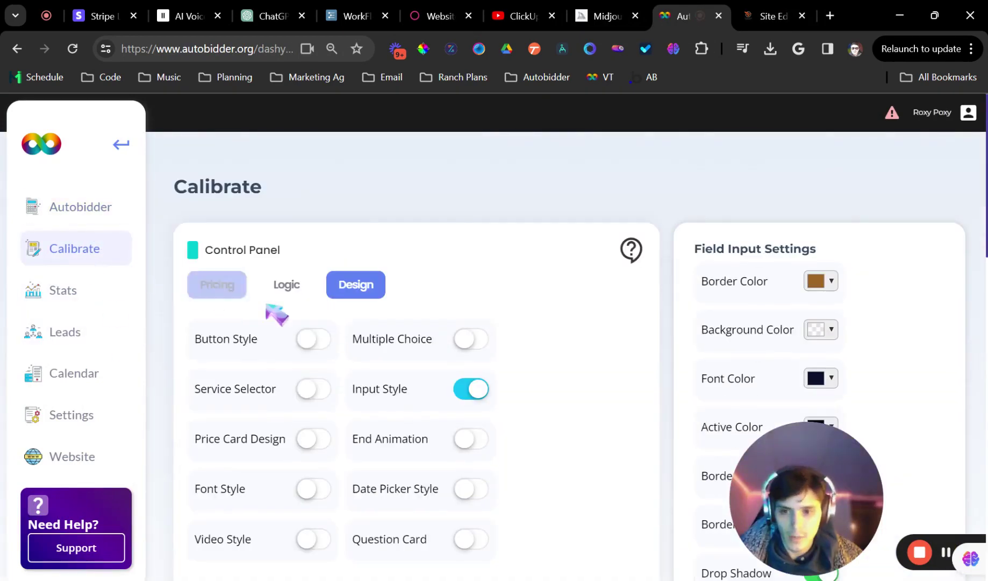
{"action": "scroll", "coordinate": [699, 409], "scroll_direction": "down", "scroll_amount": 3}
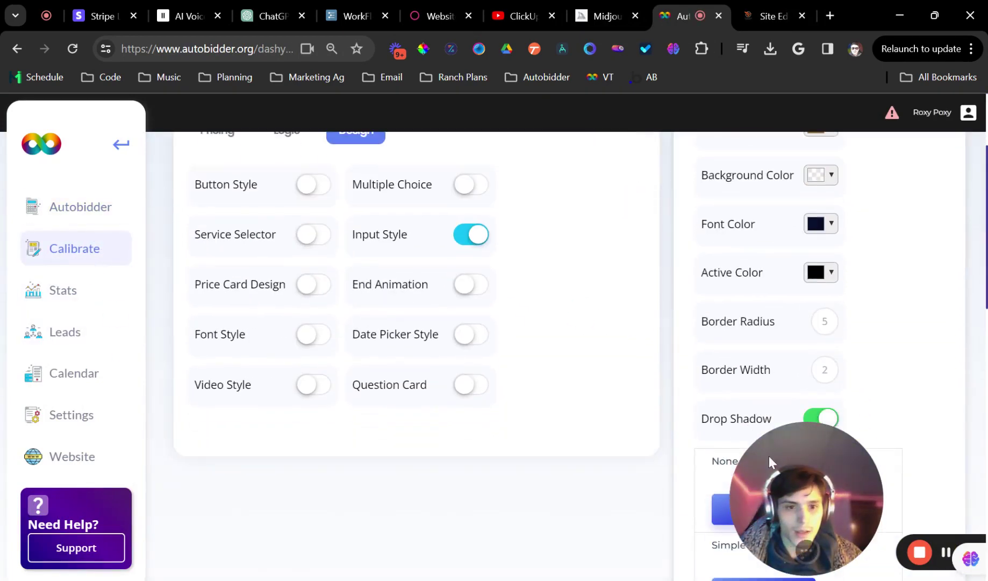
{"action": "left_click_drag", "start_coordinate": [769, 456], "coordinate": [866, 450]}
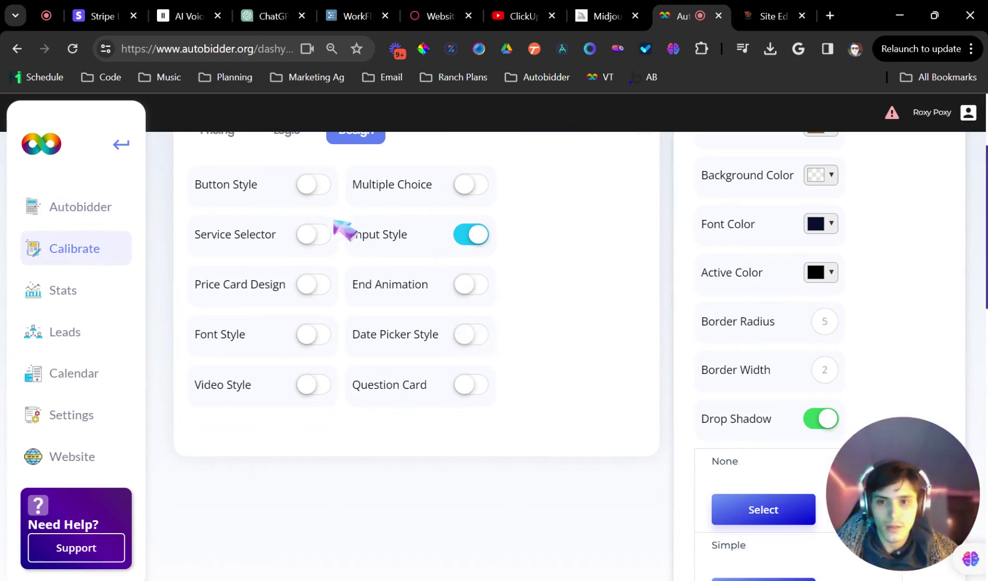
{"action": "scroll", "coordinate": [335, 222], "scroll_direction": "up", "scroll_amount": 3}
{"action": "left_click", "coordinate": [229, 284]}
{"action": "scroll", "coordinate": [366, 331], "scroll_direction": "down", "scroll_amount": 3}
{"action": "left_click", "coordinate": [256, 335]}
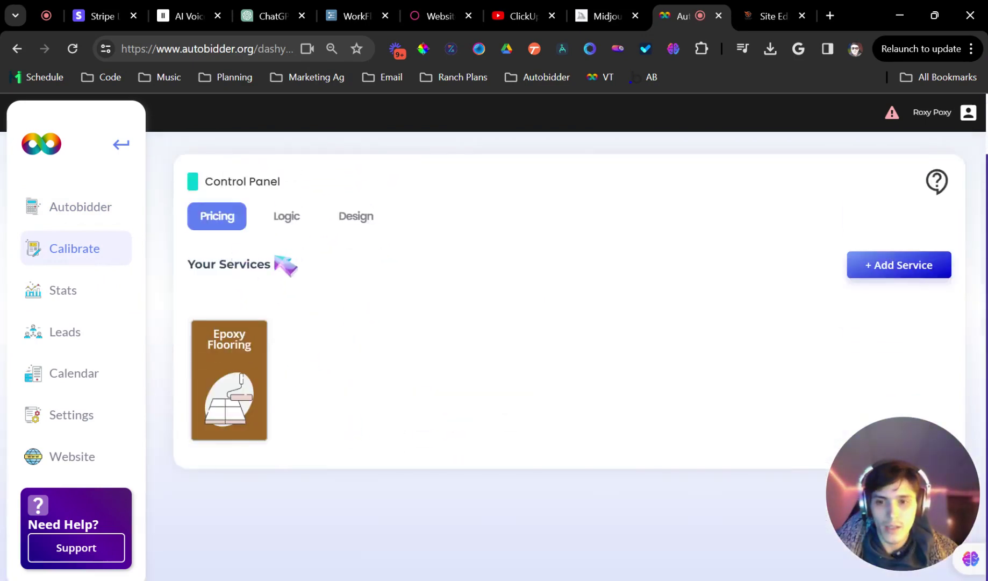
{"action": "left_click", "coordinate": [237, 342]}
Enter 6 for the Basement option under #1 Surface Location
{"action": "scroll", "coordinate": [287, 326], "scroll_direction": "down", "scroll_amount": 5}
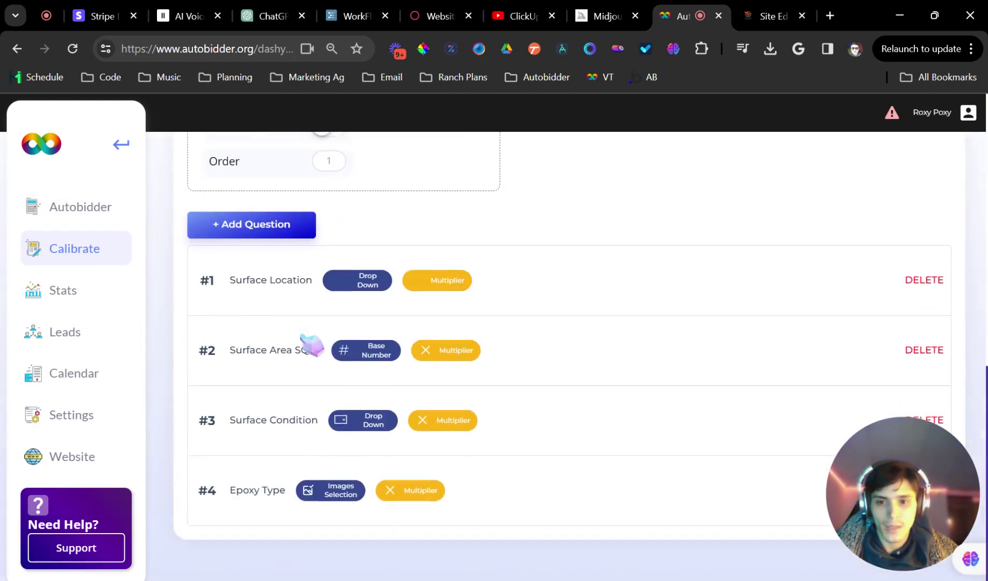
{"action": "left_click", "coordinate": [268, 284]}
{"action": "scroll", "coordinate": [364, 315], "scroll_direction": "down", "scroll_amount": 7}
{"action": "scroll", "coordinate": [408, 309], "scroll_direction": "up", "scroll_amount": 4}
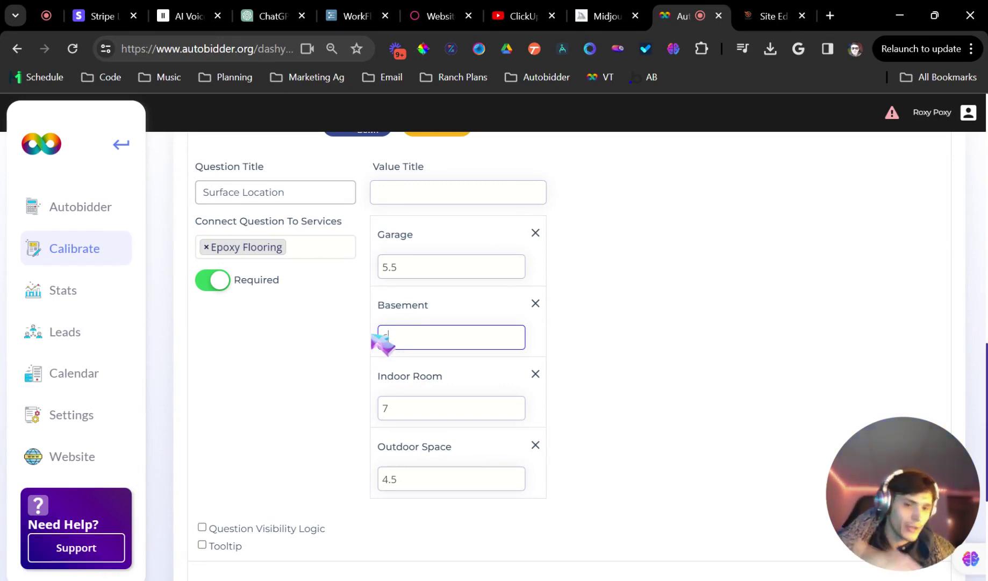
{"action": "type", "text": "6"}
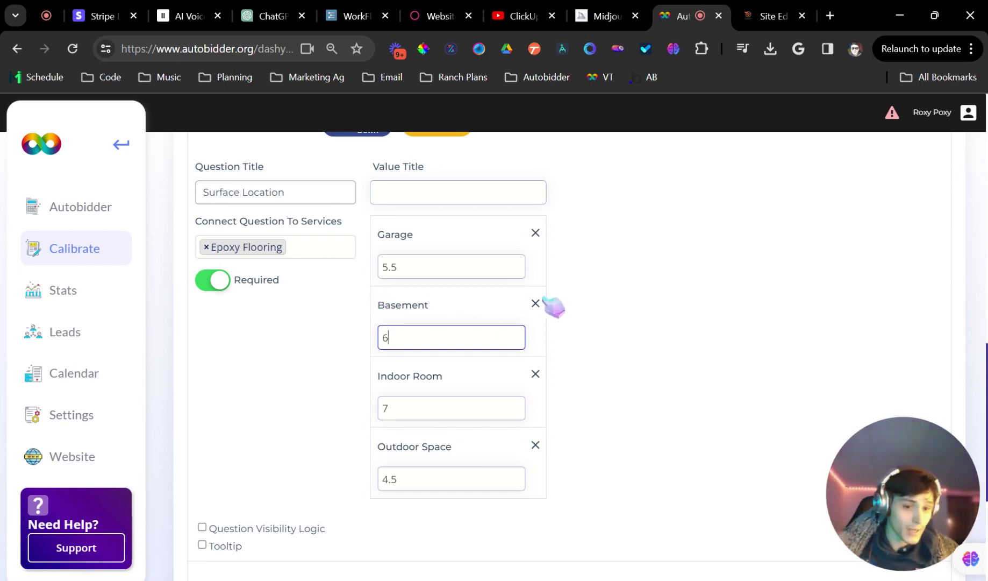
{"action": "scroll", "coordinate": [554, 307], "scroll_direction": "down", "scroll_amount": 5}
{"action": "left_click", "coordinate": [767, 16]}
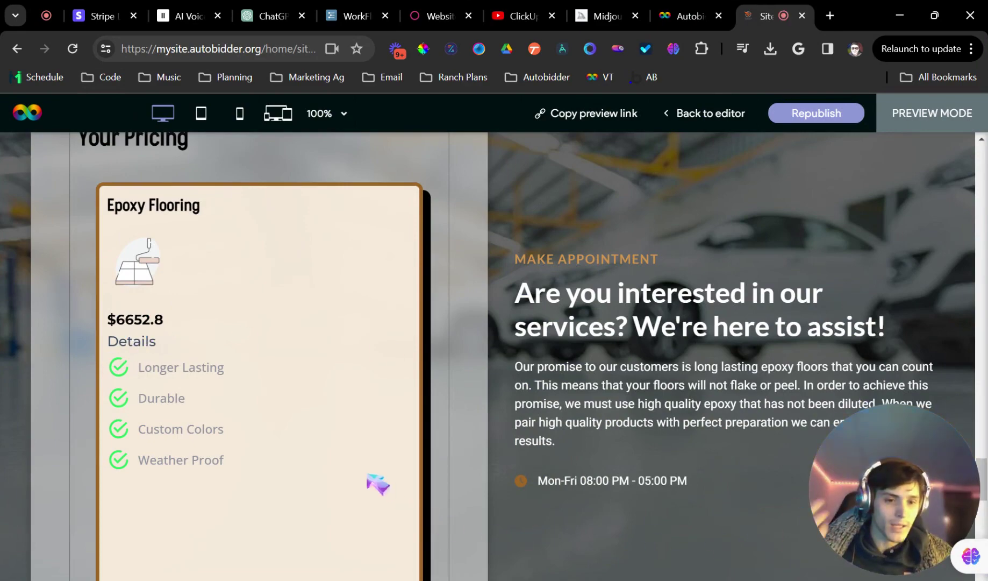
Switch on Allow Booking in the form's Logic settings
{"action": "scroll", "coordinate": [361, 407], "scroll_direction": "down", "scroll_amount": 2}
{"action": "scroll", "coordinate": [361, 407], "scroll_direction": "down", "scroll_amount": 1}
{"action": "scroll", "coordinate": [362, 406], "scroll_direction": "up", "scroll_amount": 3}
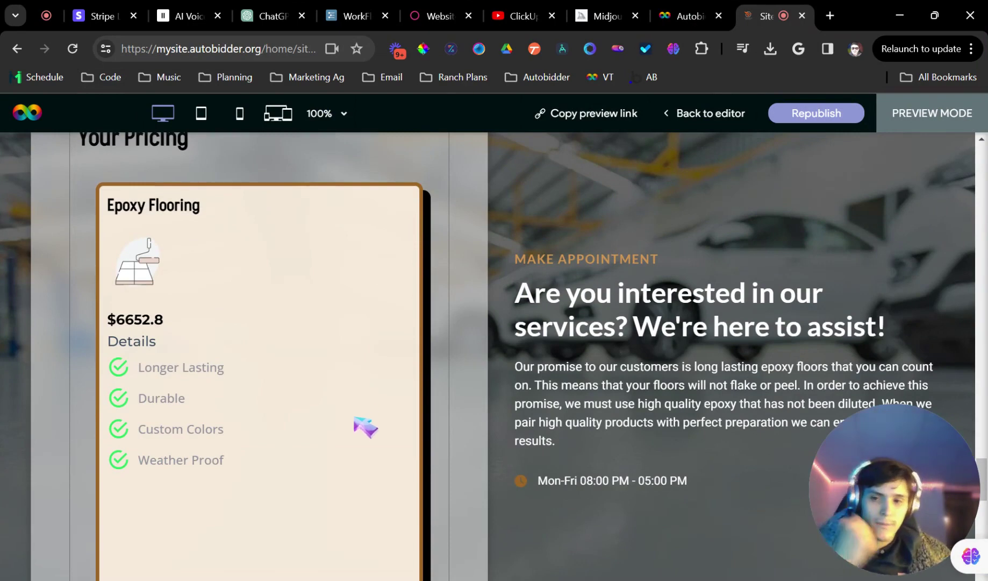
{"action": "left_click", "coordinate": [674, 2]}
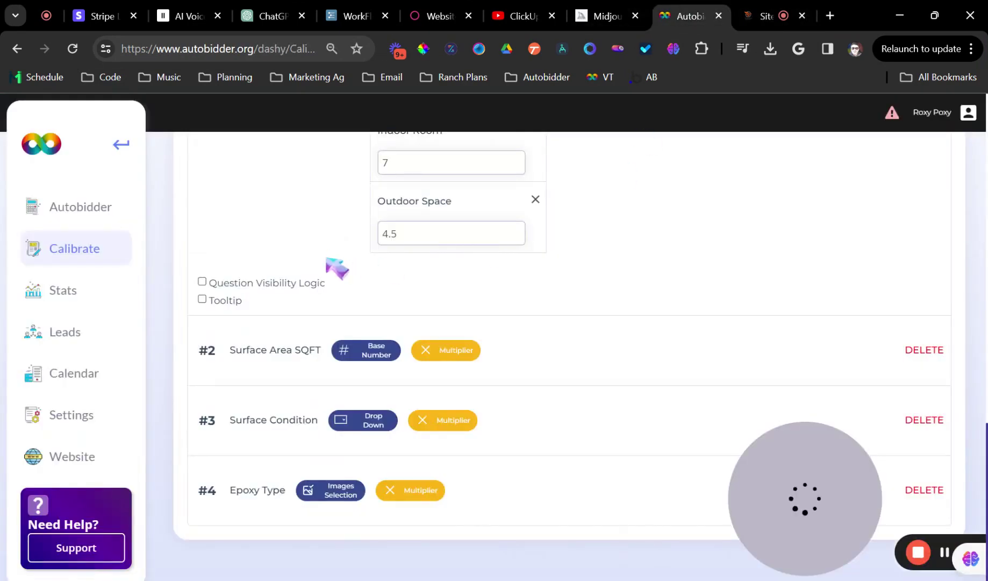
{"action": "scroll", "coordinate": [339, 332], "scroll_direction": "up", "scroll_amount": 5}
{"action": "scroll", "coordinate": [339, 332], "scroll_direction": "up", "scroll_amount": 10}
{"action": "left_click", "coordinate": [293, 285]}
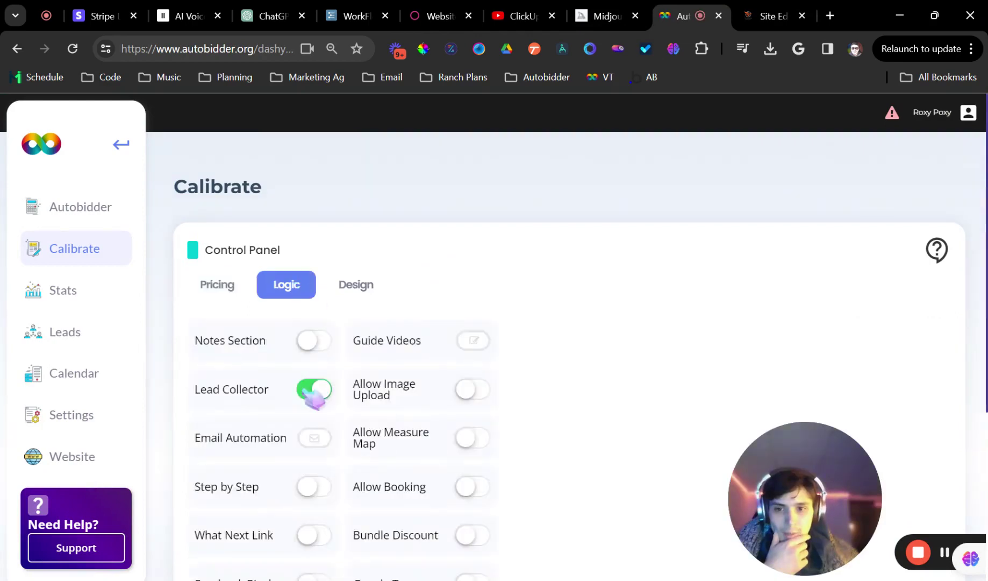
{"action": "scroll", "coordinate": [443, 409], "scroll_direction": "down", "scroll_amount": 3}
{"action": "left_click", "coordinate": [472, 333]}
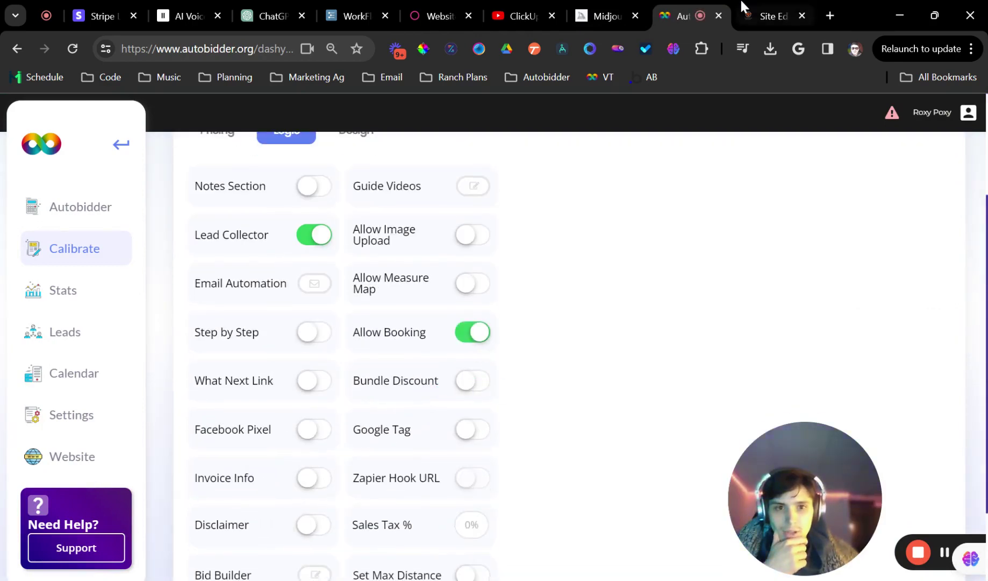
Use Accept & Book in the preview to check the March 2024 booking calendar
{"action": "left_click", "coordinate": [752, 19]}
{"action": "scroll", "coordinate": [373, 477], "scroll_direction": "down", "scroll_amount": 3}
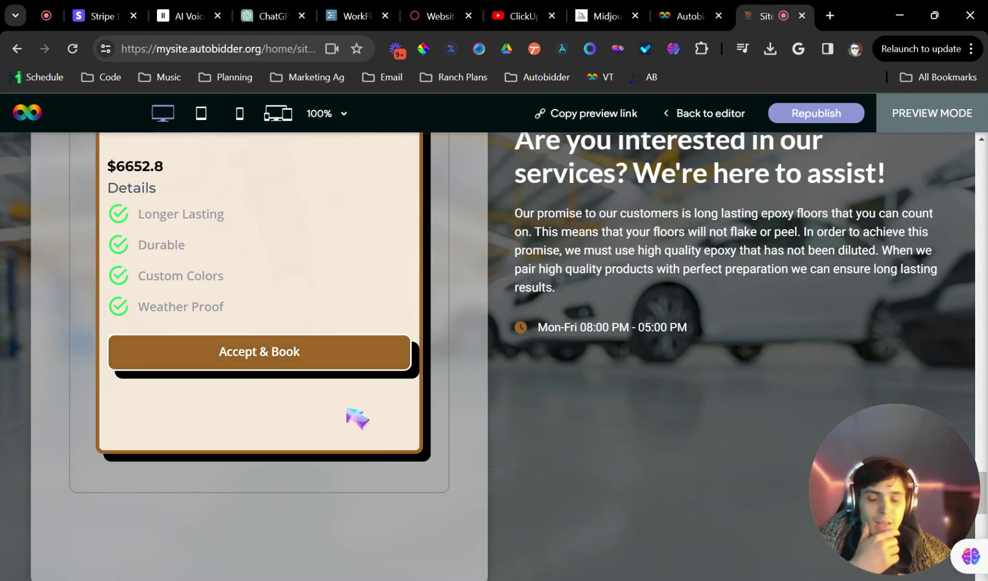
{"action": "scroll", "coordinate": [344, 408], "scroll_direction": "up", "scroll_amount": 2}
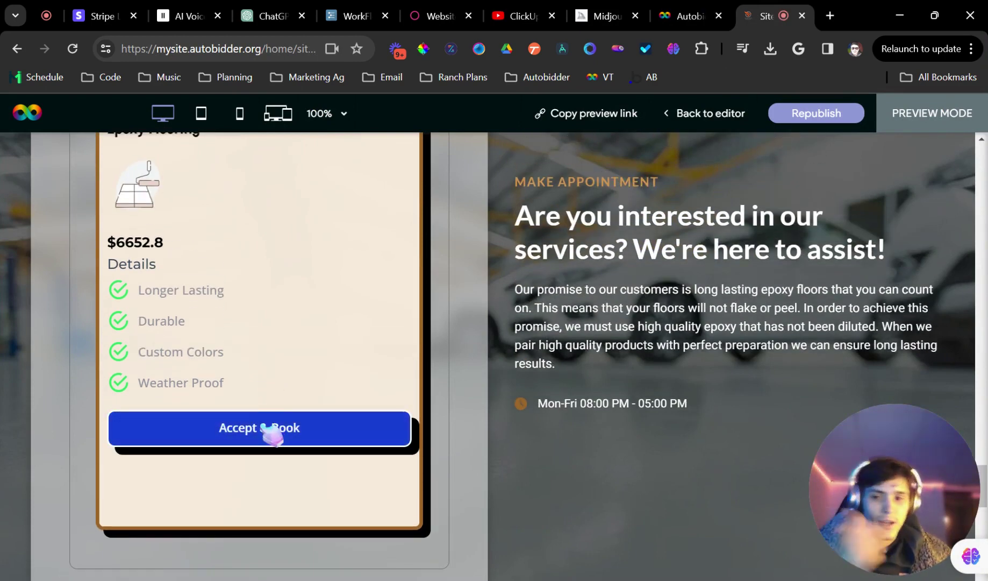
{"action": "left_click", "coordinate": [269, 431]}
{"action": "scroll", "coordinate": [290, 440], "scroll_direction": "down", "scroll_amount": 1}
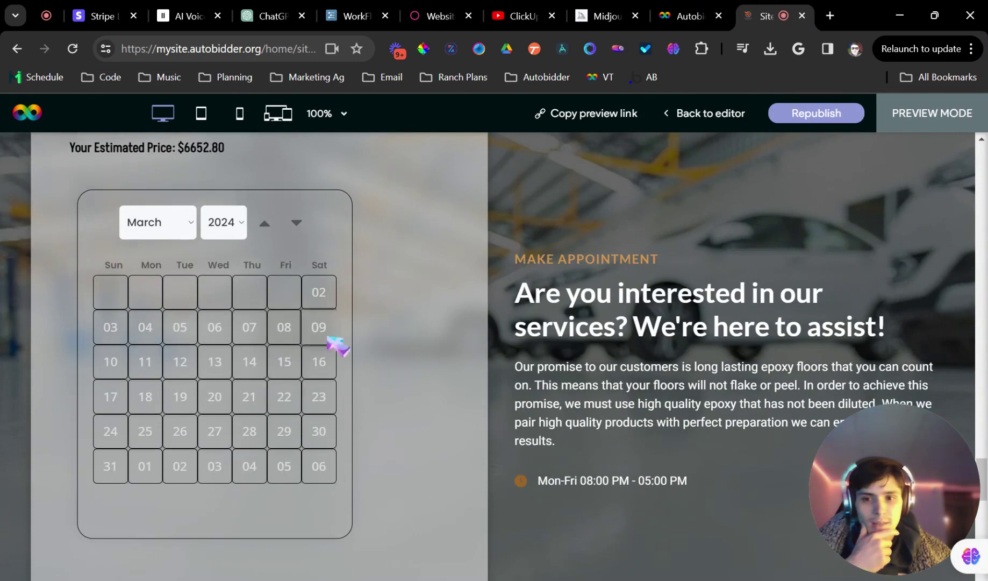
{"action": "left_click", "coordinate": [691, 10]}
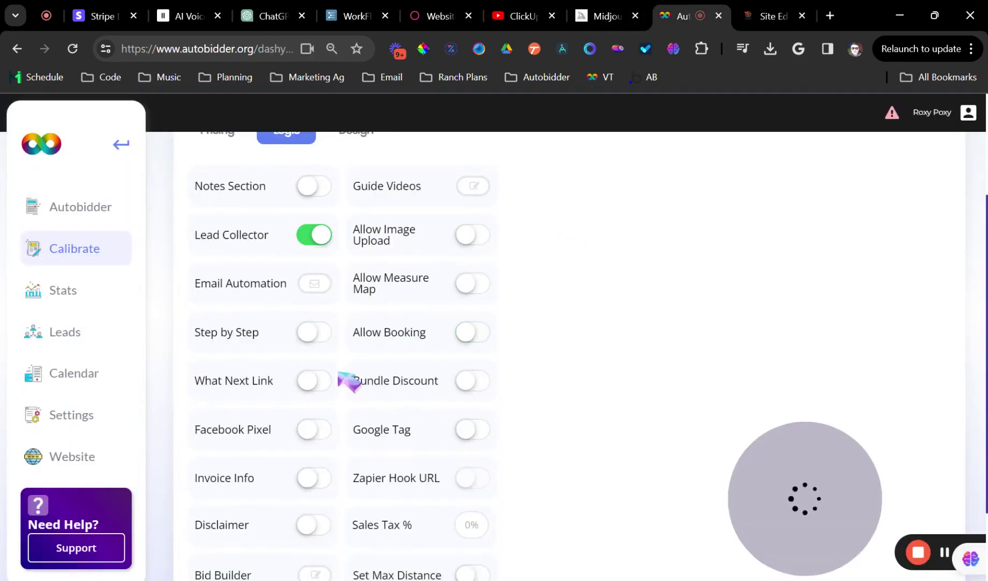
Enable Date Picker Style, disable input styling, and give the calendar a translucent white background
{"action": "left_click", "coordinate": [359, 138]}
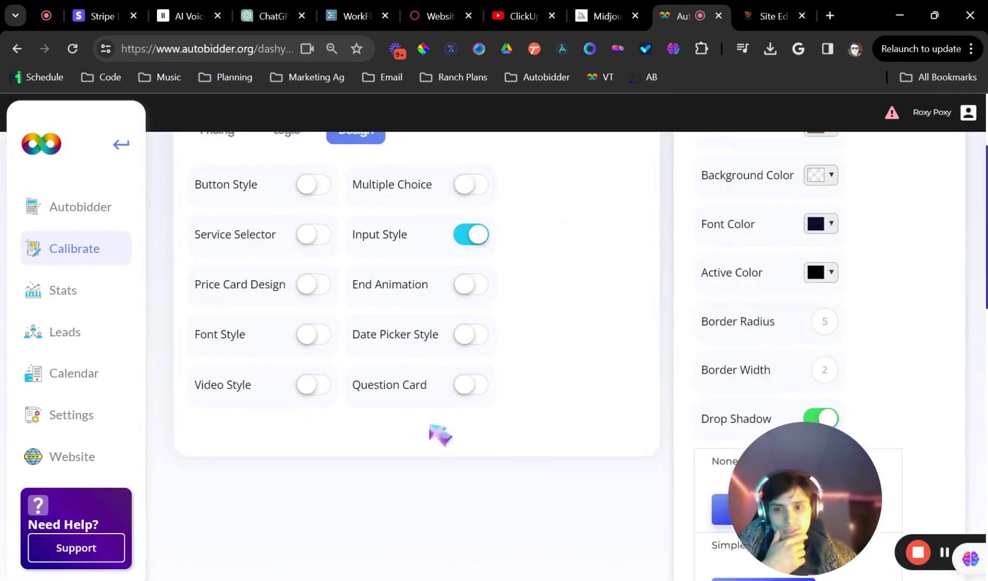
{"action": "left_click", "coordinate": [471, 334]}
{"action": "left_click", "coordinate": [472, 236]}
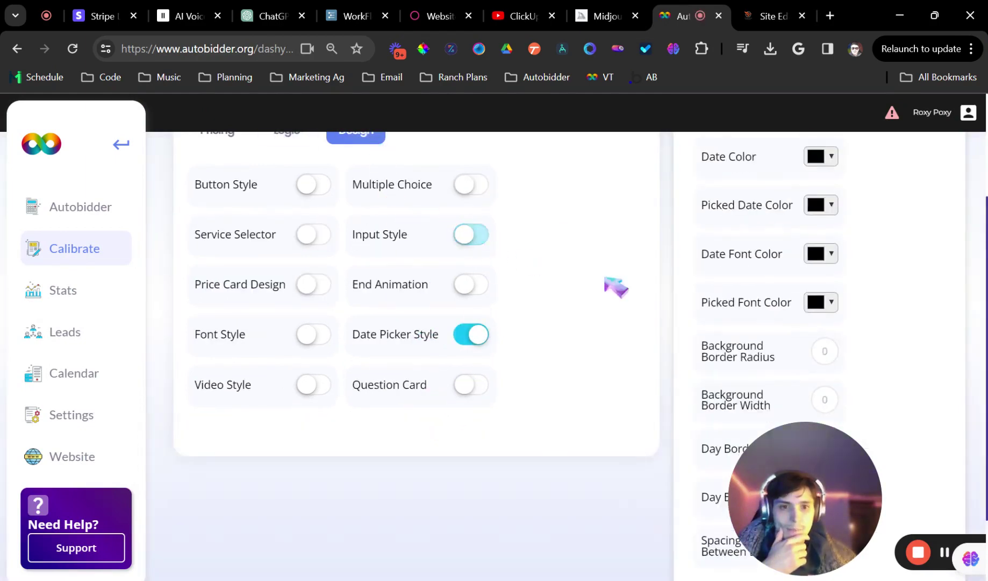
{"action": "scroll", "coordinate": [699, 280], "scroll_direction": "up", "scroll_amount": 2}
{"action": "left_click", "coordinate": [836, 187]}
{"action": "left_click_drag", "start_coordinate": [859, 253], "coordinate": [813, 204]}
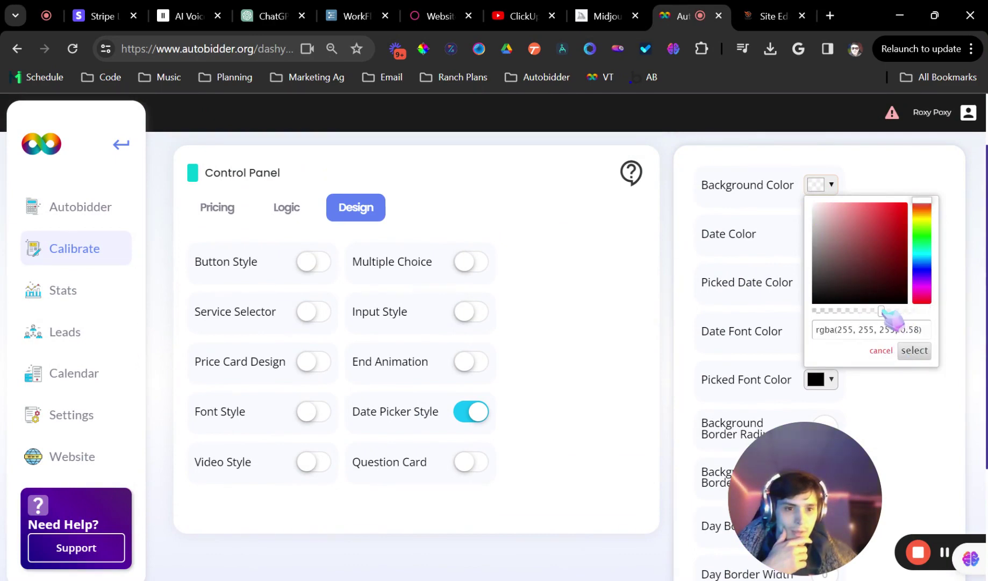
{"action": "left_click", "coordinate": [914, 351]}
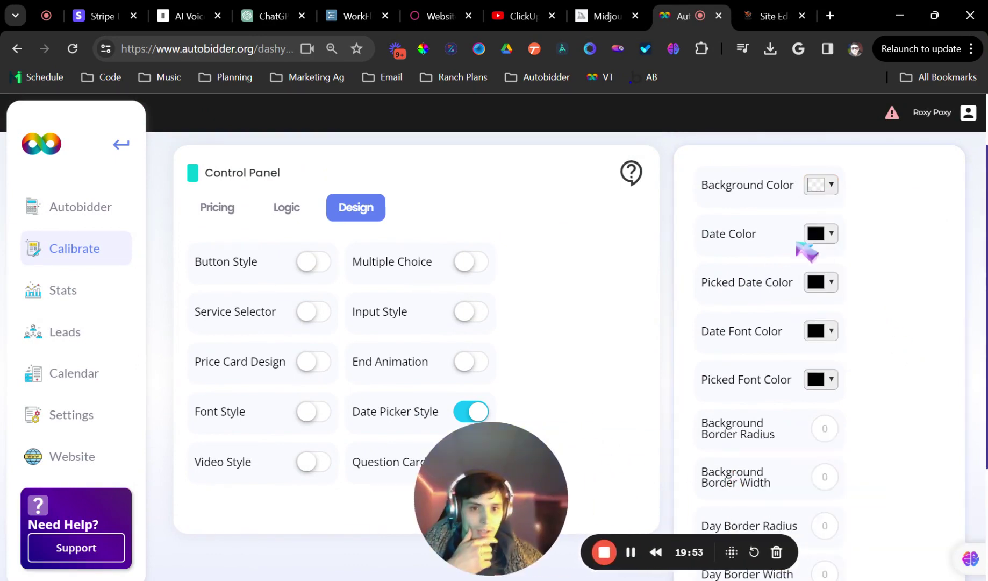
Set the date colour to a semi-transparent brown
{"action": "left_click", "coordinate": [830, 235]}
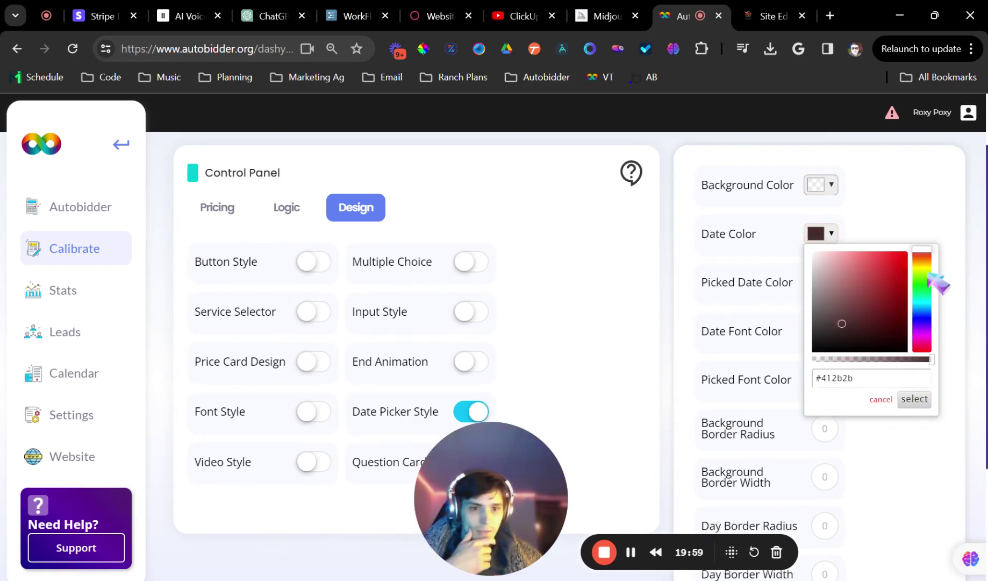
{"action": "triple_click", "coordinate": [918, 376]}
{"action": "key", "text": "ctrl+v"}
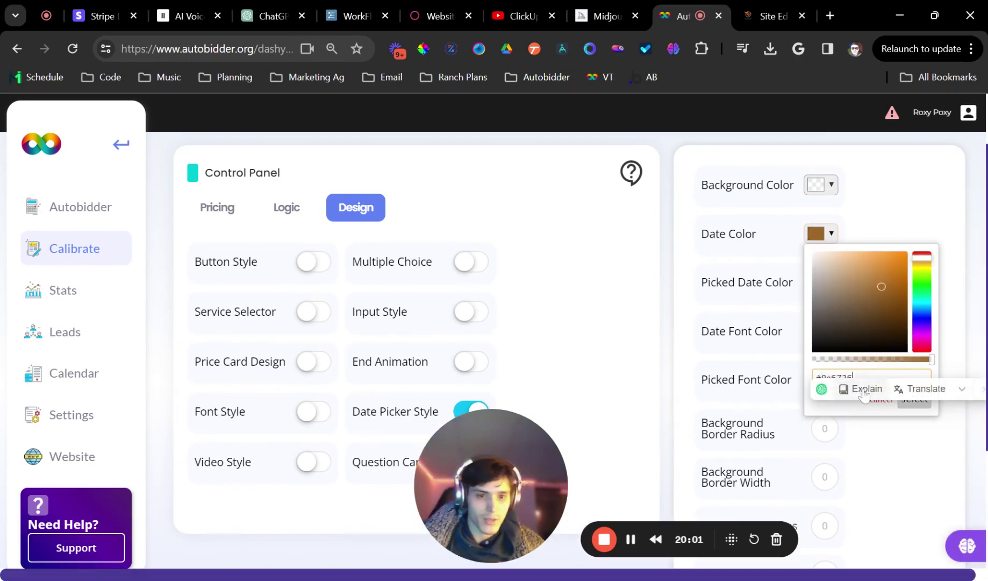
{"action": "key", "text": "Return"}
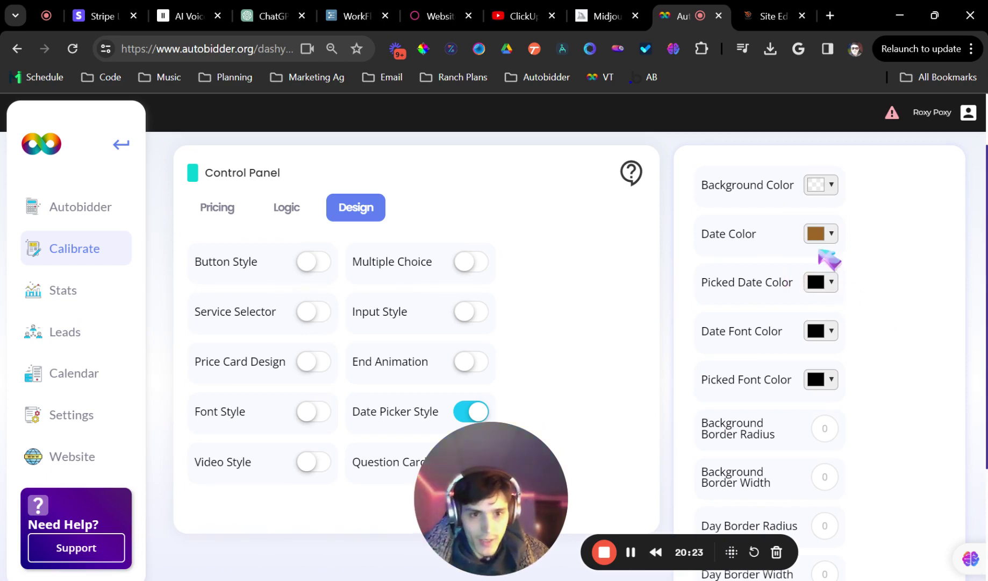
{"action": "left_click", "coordinate": [822, 240]}
{"action": "left_click", "coordinate": [874, 359]}
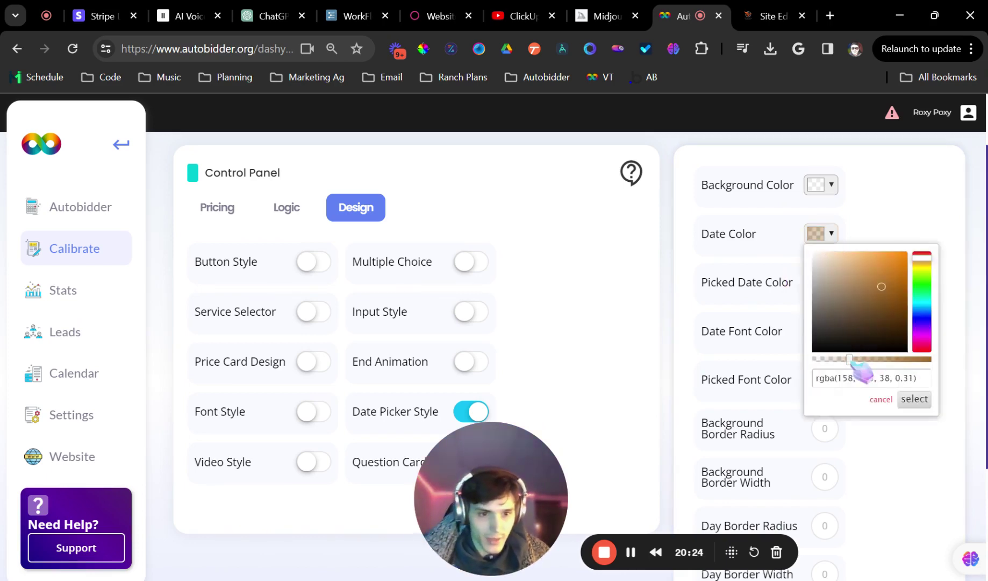
{"action": "left_click", "coordinate": [915, 400]}
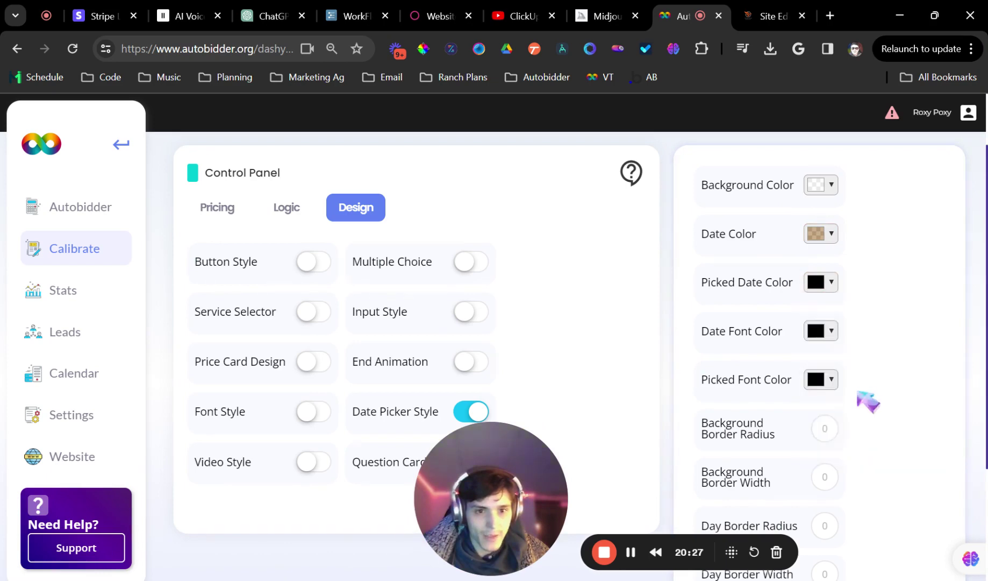
Set the picked-date colour to brown and the date font colour to dark grey
{"action": "left_click", "coordinate": [821, 282]}
{"action": "triple_click", "coordinate": [843, 426]}
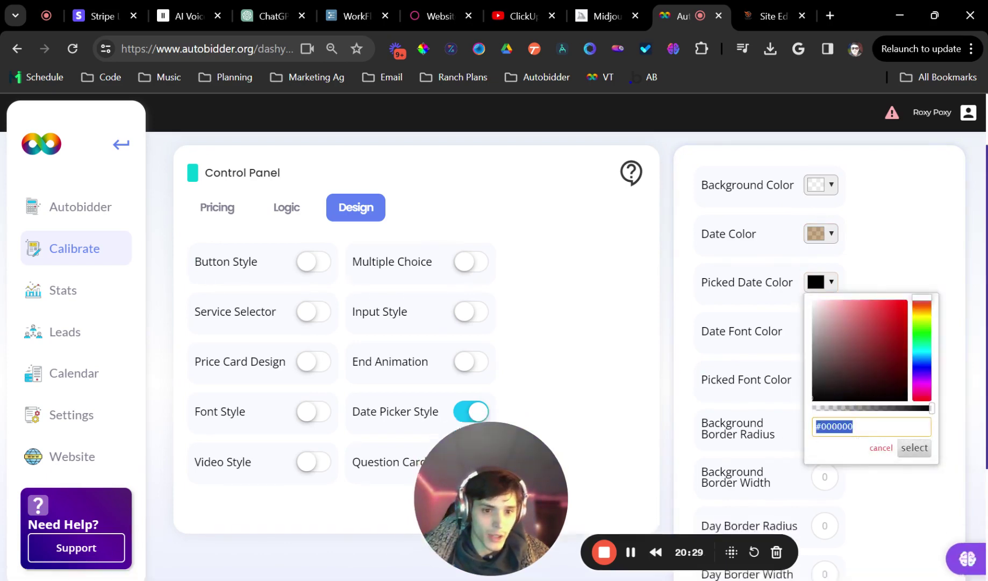
{"action": "type", "text": "#9e6726"}
{"action": "left_click", "coordinate": [916, 451]}
{"action": "left_click", "coordinate": [821, 330]}
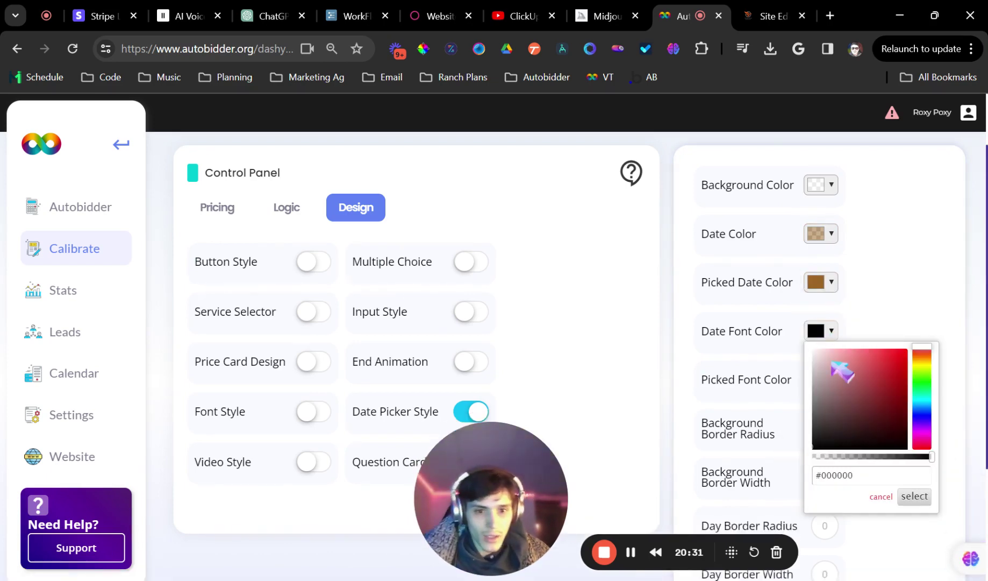
{"action": "left_click", "coordinate": [818, 407]}
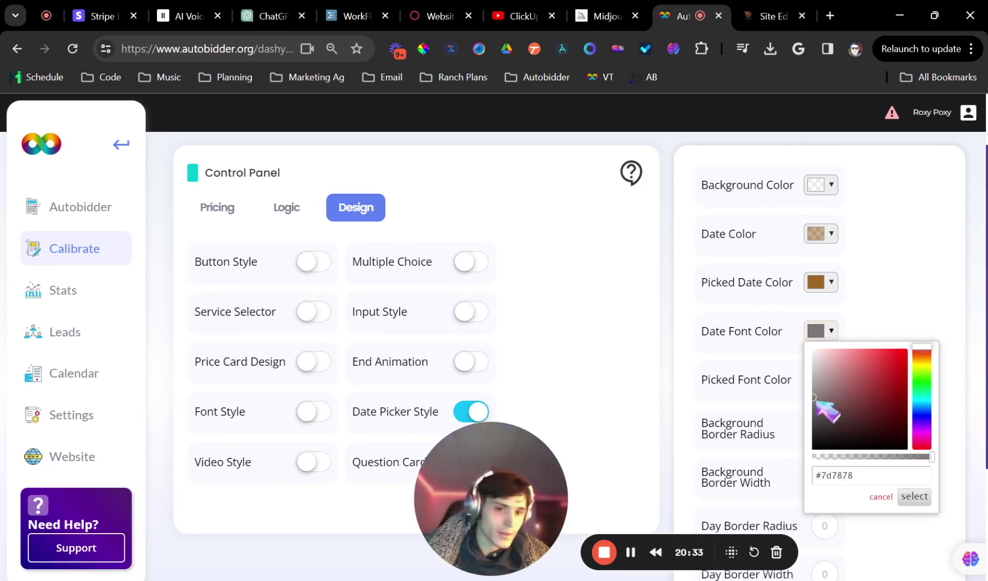
{"action": "left_click", "coordinate": [916, 497]}
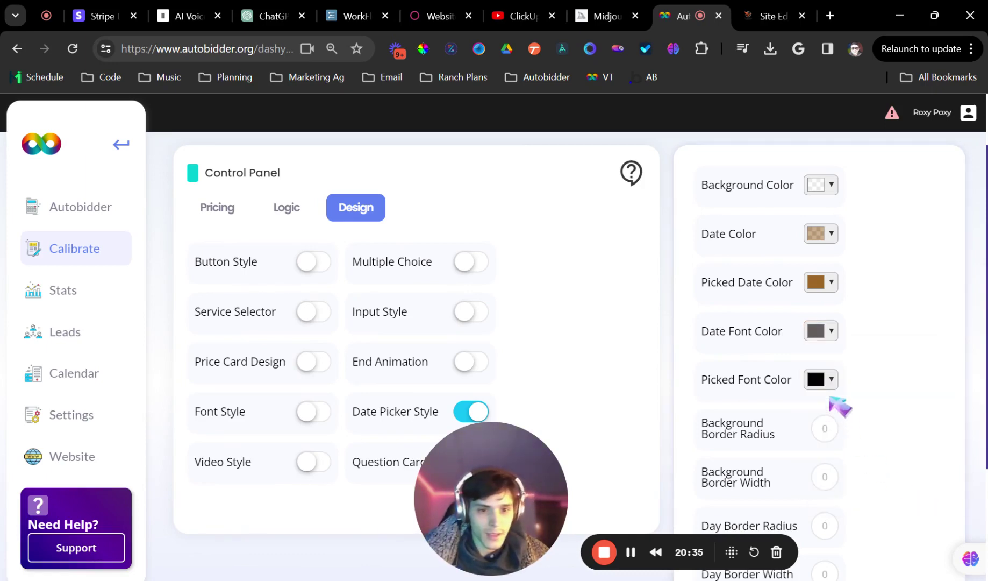
Make the picked-date font colour white
{"action": "left_click", "coordinate": [823, 379]}
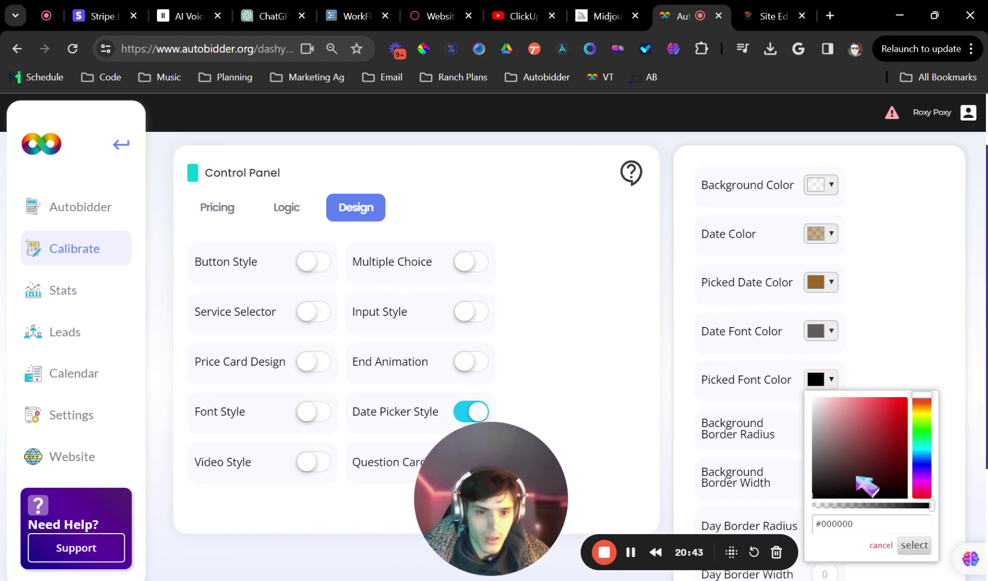
{"action": "left_click_drag", "start_coordinate": [857, 476], "coordinate": [817, 446]}
{"action": "left_click", "coordinate": [914, 546]}
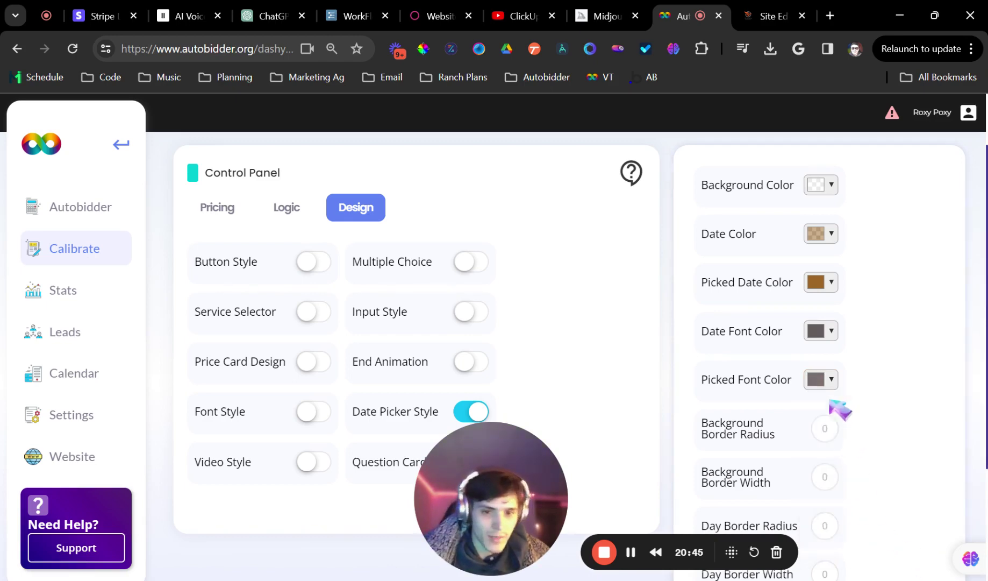
{"action": "left_click", "coordinate": [818, 382]}
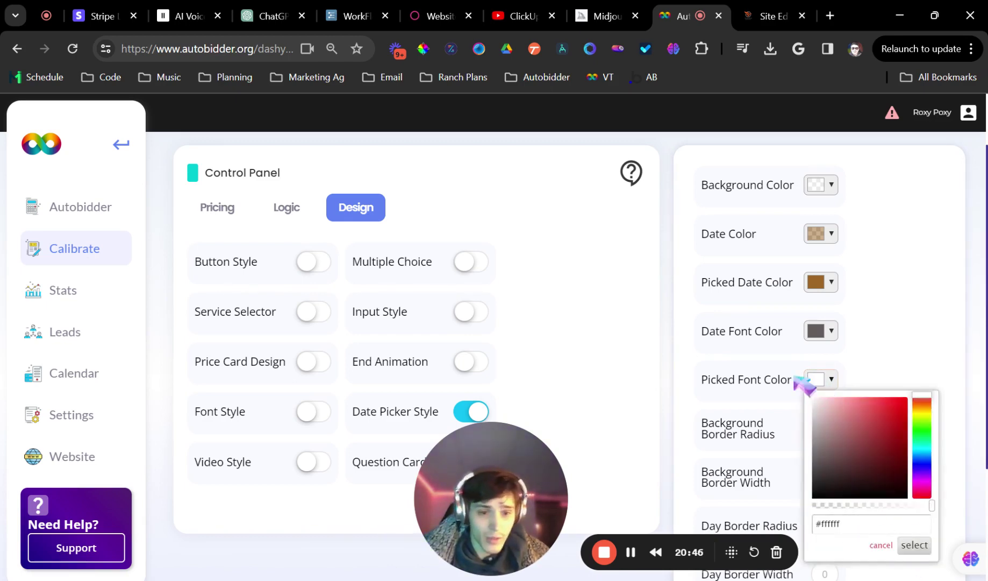
{"action": "left_click", "coordinate": [914, 546]}
{"action": "scroll", "coordinate": [871, 361], "scroll_direction": "down", "scroll_amount": 3}
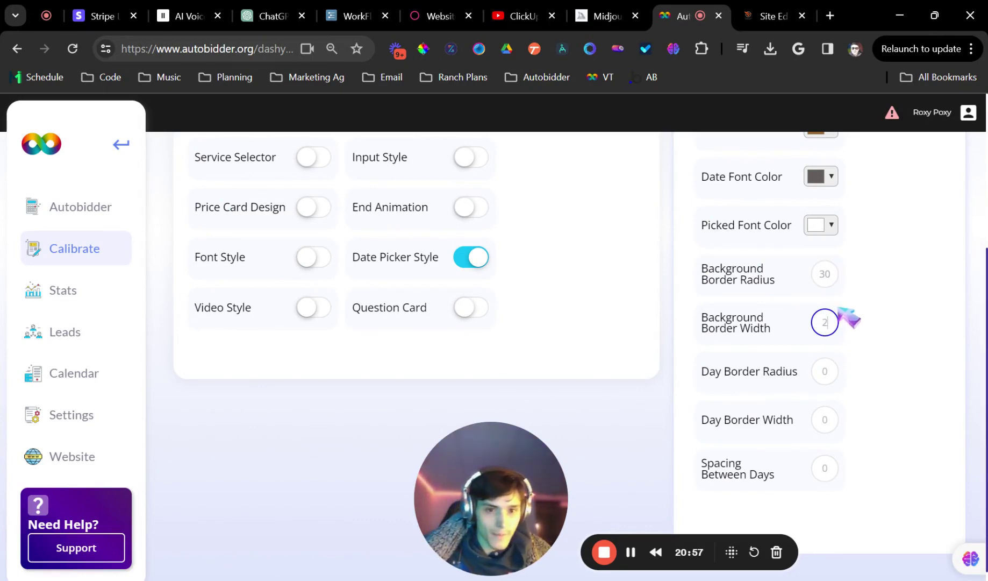
Set background border radius to 20, day border radius to 30 and day border width to 2
{"action": "double_click", "coordinate": [825, 273]}
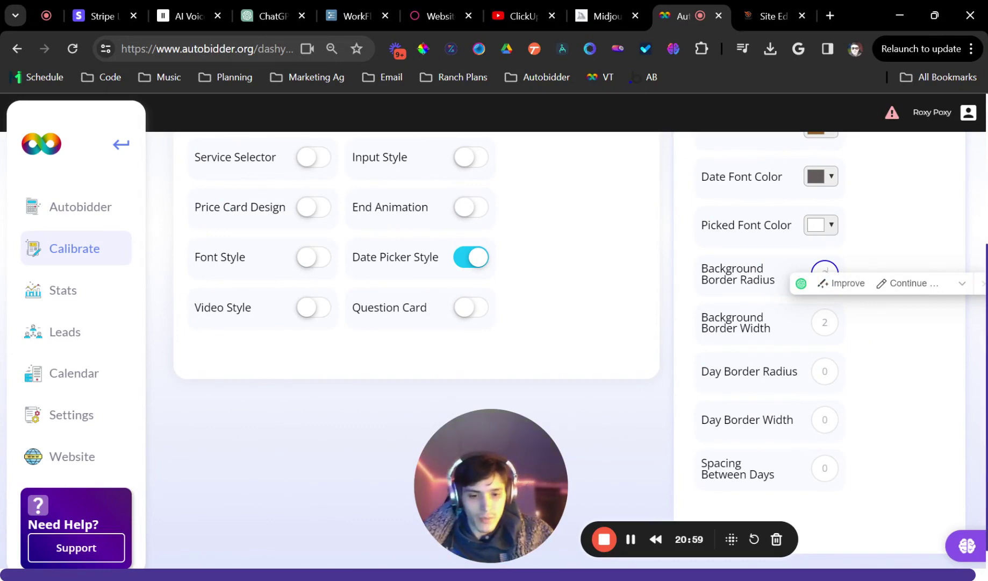
{"action": "type", "text": "20"}
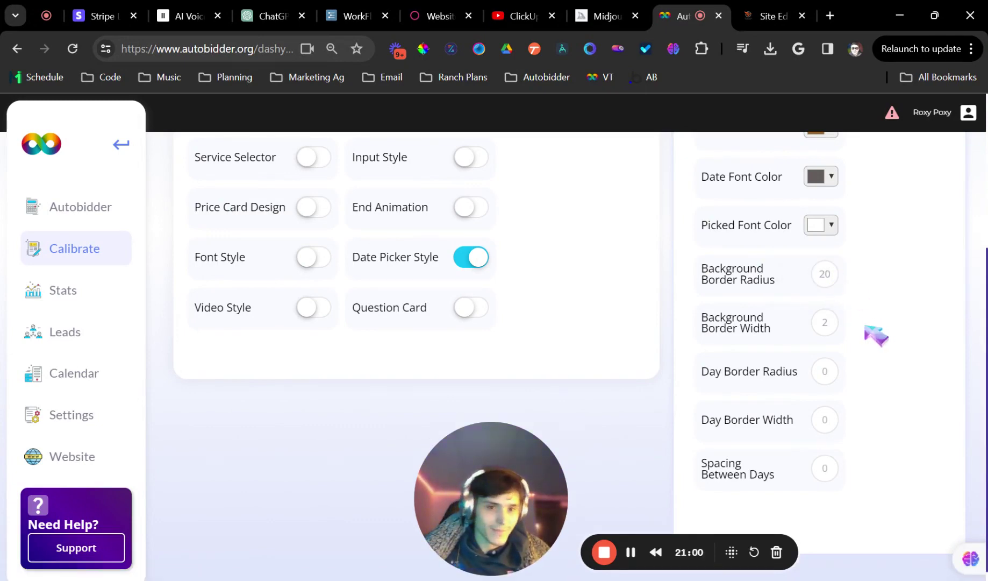
{"action": "double_click", "coordinate": [825, 322]}
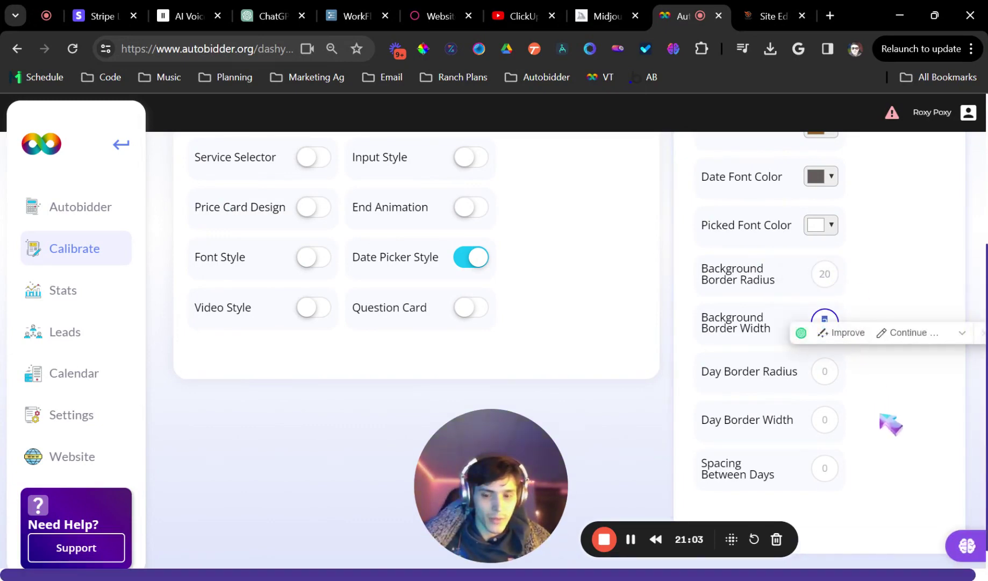
{"action": "left_click", "coordinate": [825, 371]}
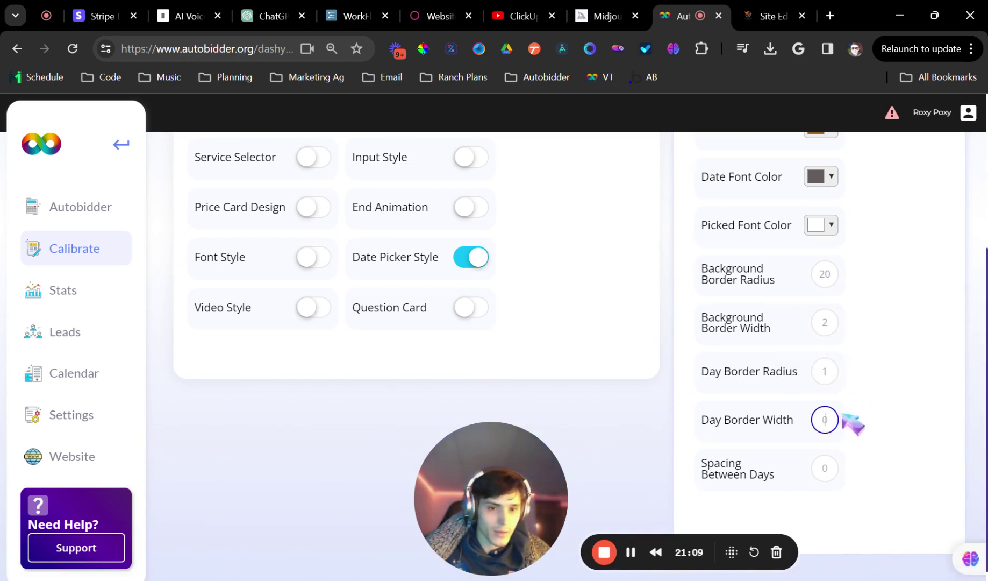
{"action": "key", "text": "shift+Tab"}
{"action": "type", "text": "30"}
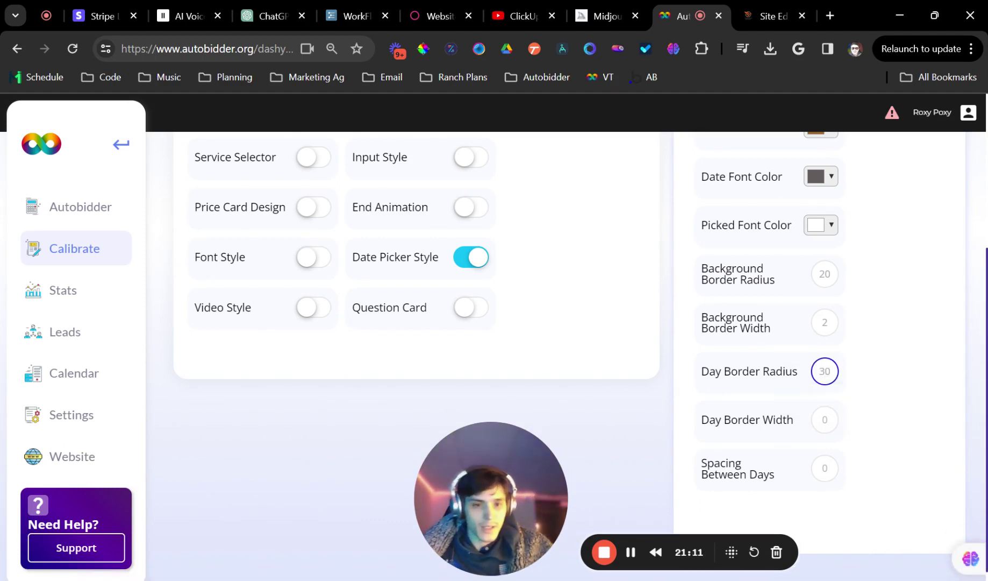
{"action": "key", "text": "Tab"}
{"action": "type", "text": "0"}
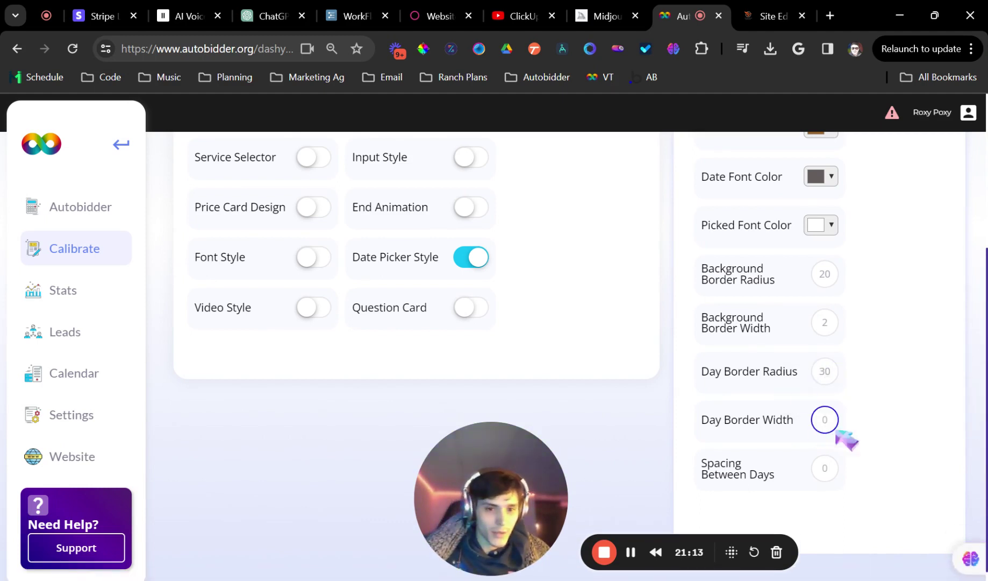
{"action": "left_click", "coordinate": [808, 476]}
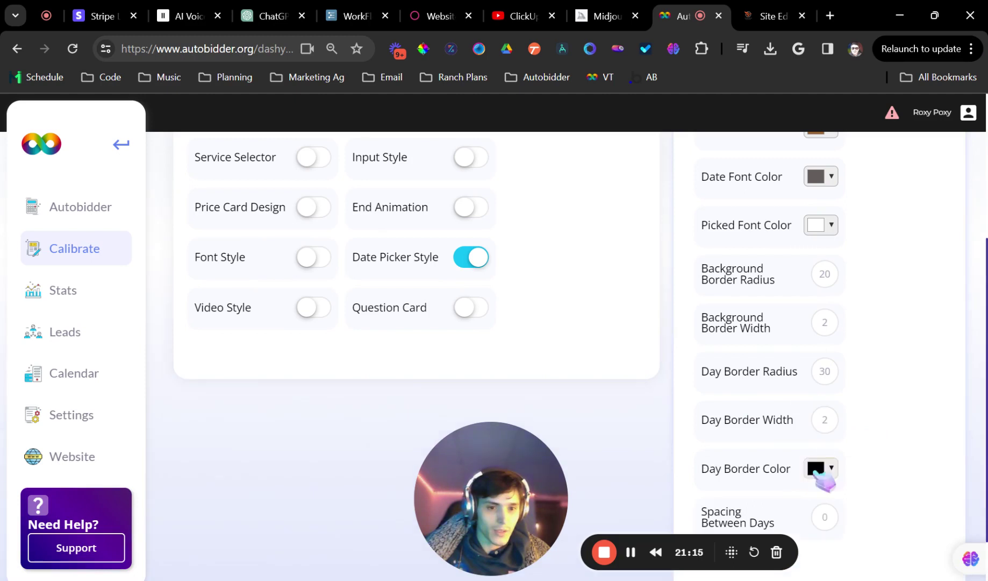
Set the day border colour to brown #9e6726
{"action": "left_click", "coordinate": [832, 468]}
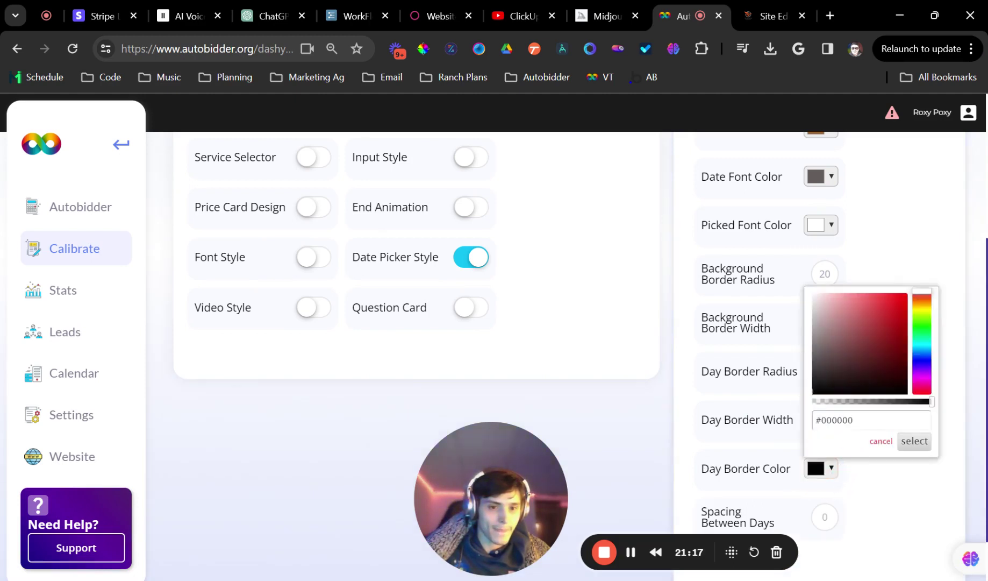
{"action": "double_click", "coordinate": [837, 420]}
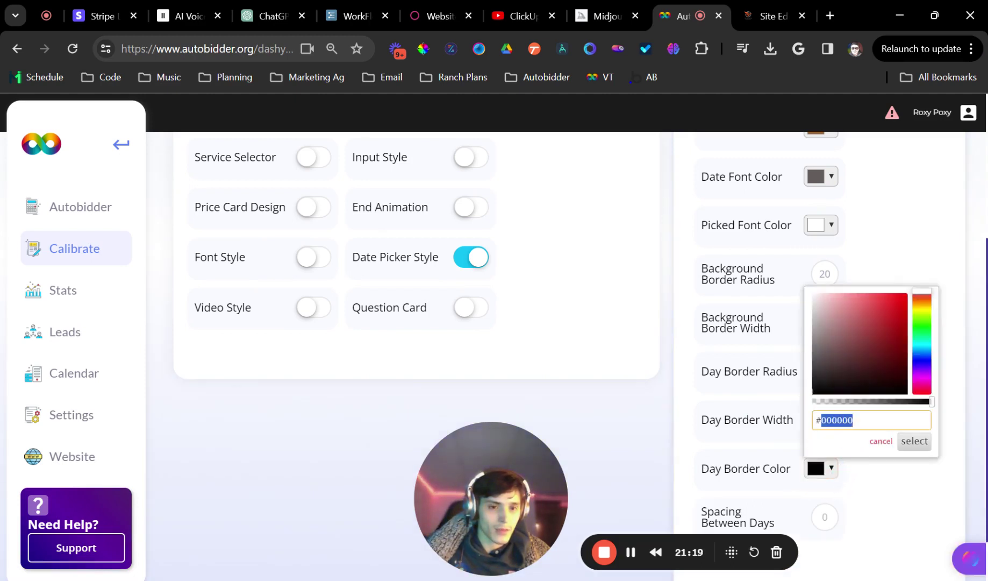
{"action": "type", "text": "9e6726"}
{"action": "left_click", "coordinate": [896, 492]}
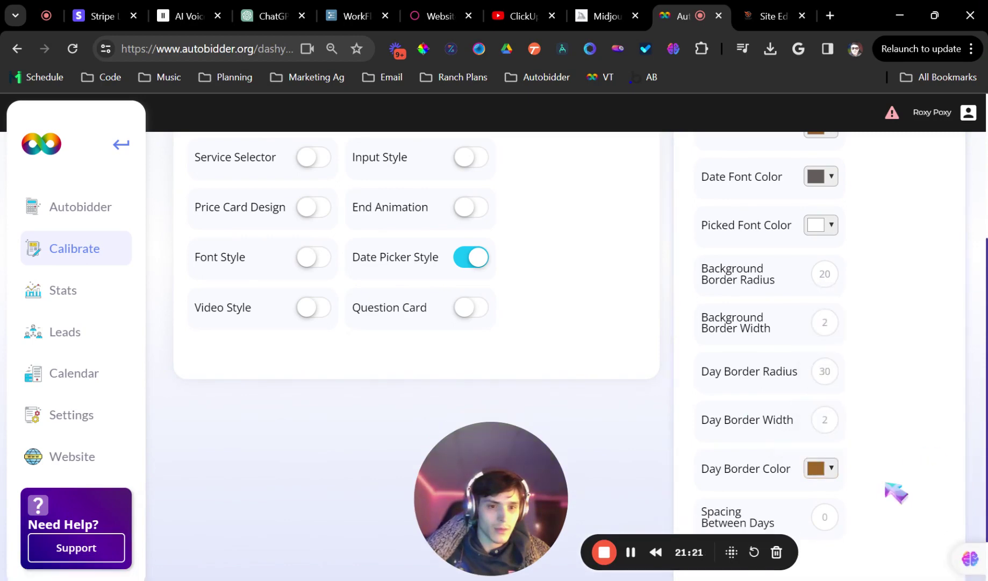
{"action": "scroll", "coordinate": [897, 500], "scroll_direction": "up", "scroll_amount": 5}
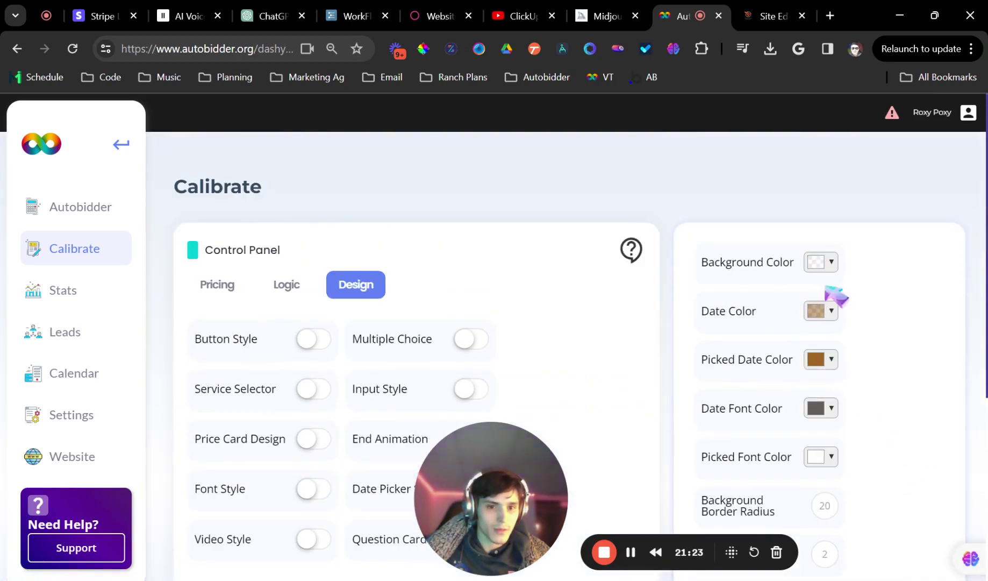
{"action": "left_click", "coordinate": [750, 8]}
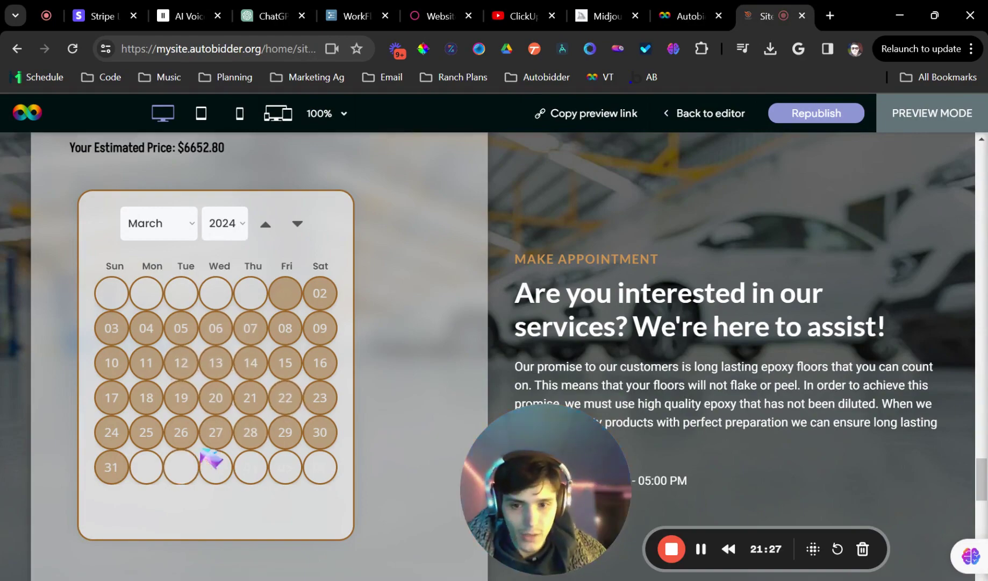
Scroll through the brown-styled booking calendar in the site preview
{"action": "scroll", "coordinate": [293, 369], "scroll_direction": "up", "scroll_amount": 7}
{"action": "scroll", "coordinate": [359, 326], "scroll_direction": "up", "scroll_amount": 15}
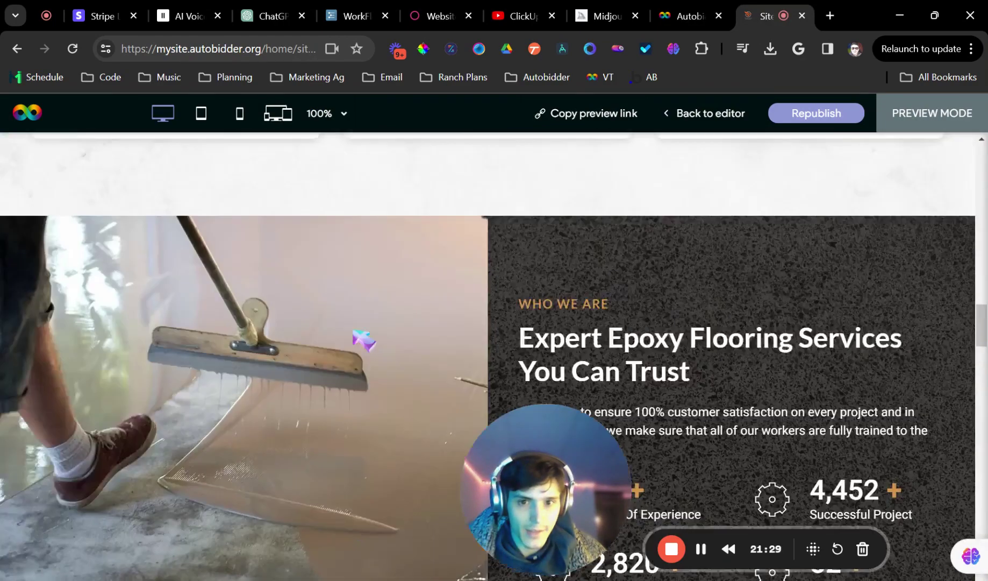
{"action": "scroll", "coordinate": [364, 340], "scroll_direction": "down", "scroll_amount": 8}
{"action": "scroll", "coordinate": [366, 336], "scroll_direction": "down", "scroll_amount": 12}
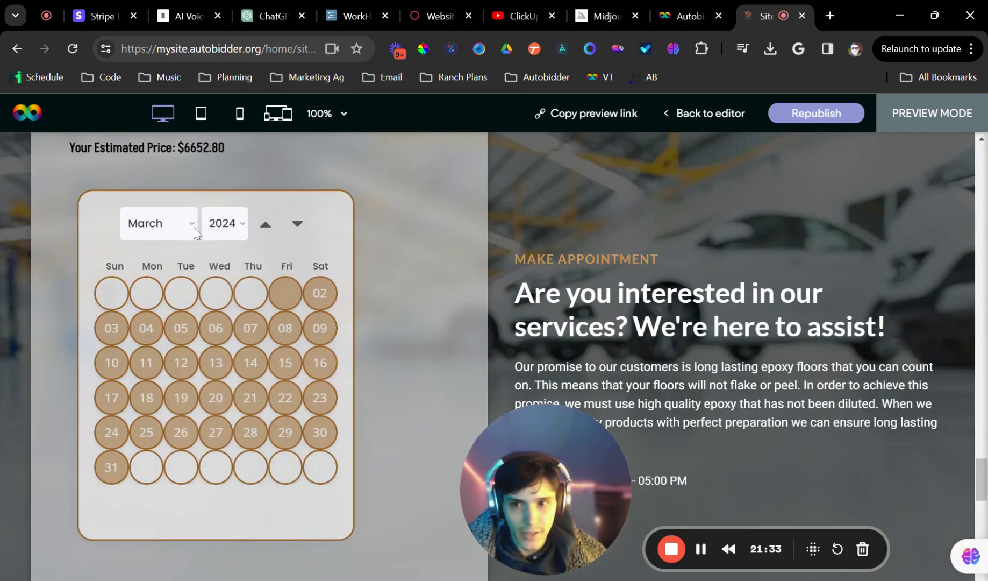
{"action": "scroll", "coordinate": [368, 339], "scroll_direction": "down", "scroll_amount": 3}
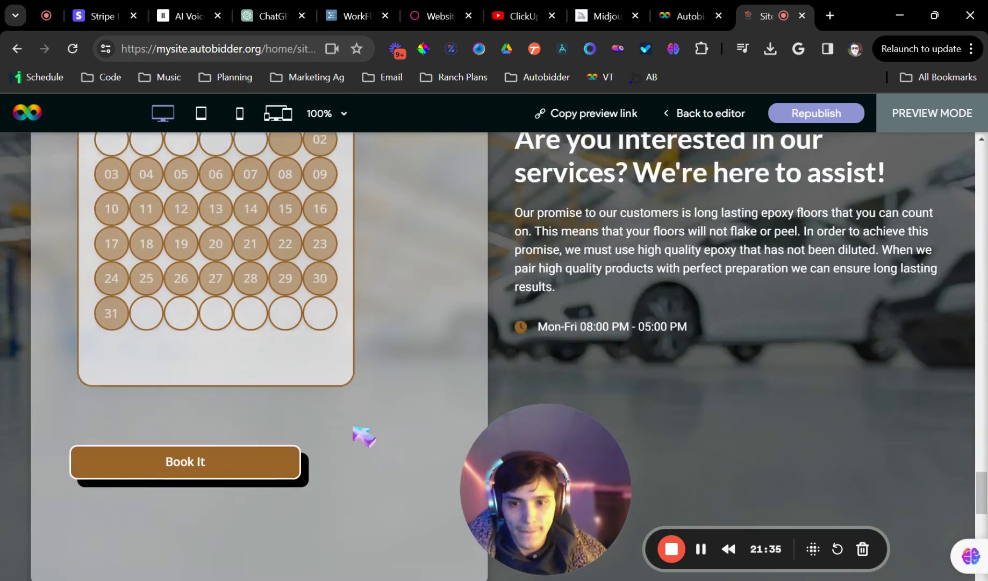
{"action": "scroll", "coordinate": [364, 435], "scroll_direction": "up", "scroll_amount": 4}
{"action": "scroll", "coordinate": [320, 434], "scroll_direction": "down", "scroll_amount": 4}
{"action": "left_click", "coordinate": [183, 252]}
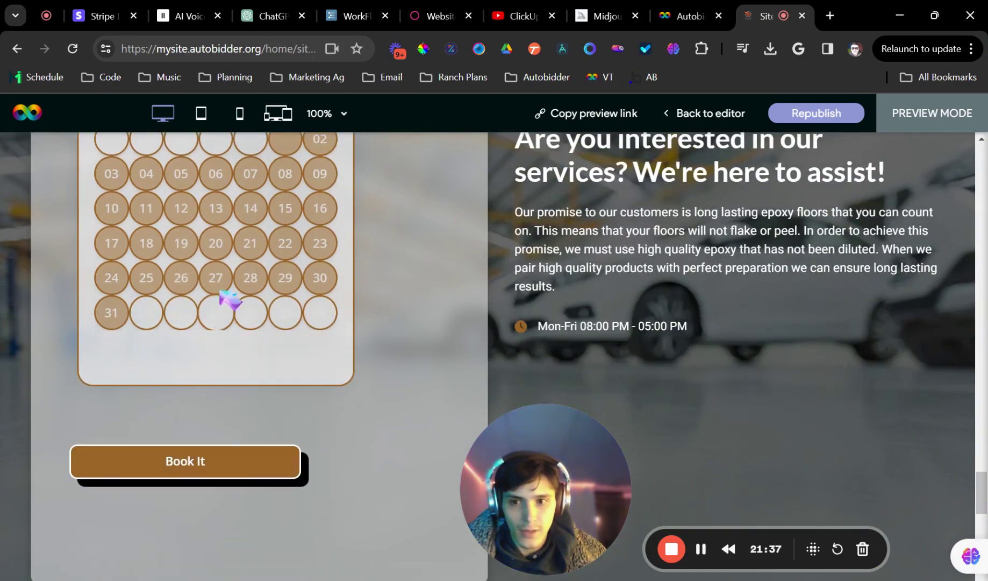
{"action": "scroll", "coordinate": [258, 296], "scroll_direction": "up", "scroll_amount": 4}
Flip the calendar to April 2024 and back to March, then return to the dashboard
{"action": "left_click", "coordinate": [298, 302]}
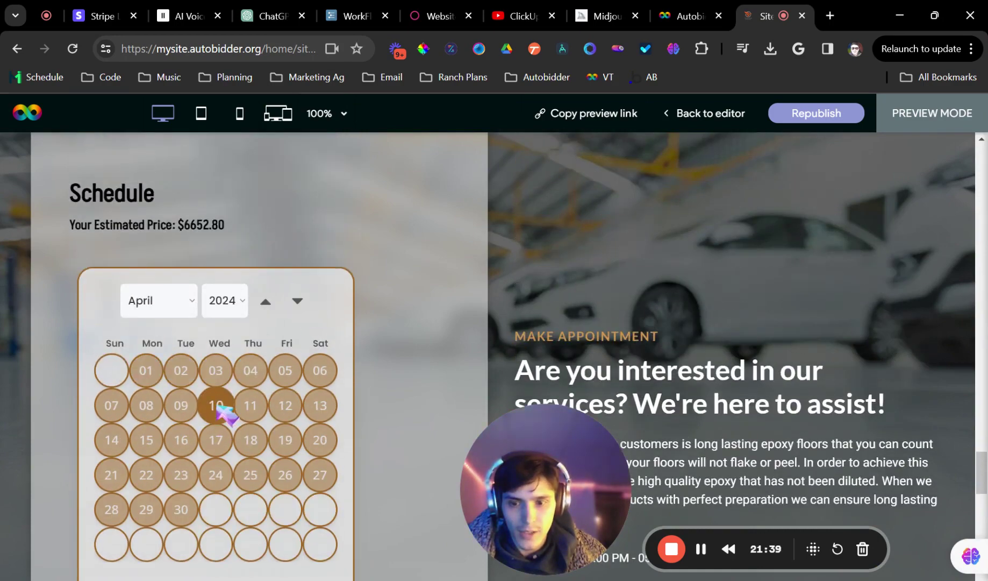
{"action": "left_click", "coordinate": [265, 301]}
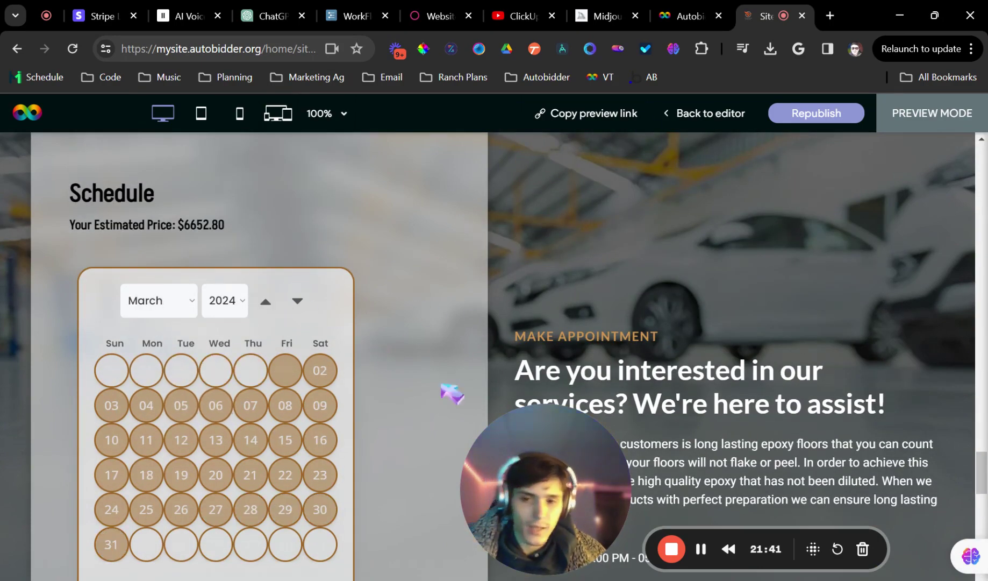
{"action": "scroll", "coordinate": [452, 393], "scroll_direction": "down", "scroll_amount": 3}
{"action": "scroll", "coordinate": [408, 347], "scroll_direction": "up", "scroll_amount": 2}
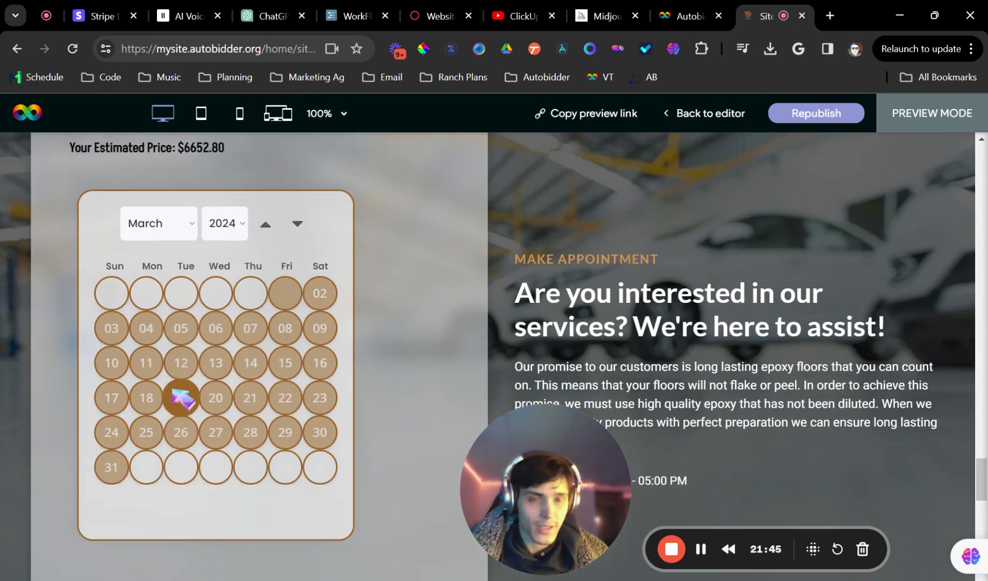
{"action": "left_click", "coordinate": [682, 16]}
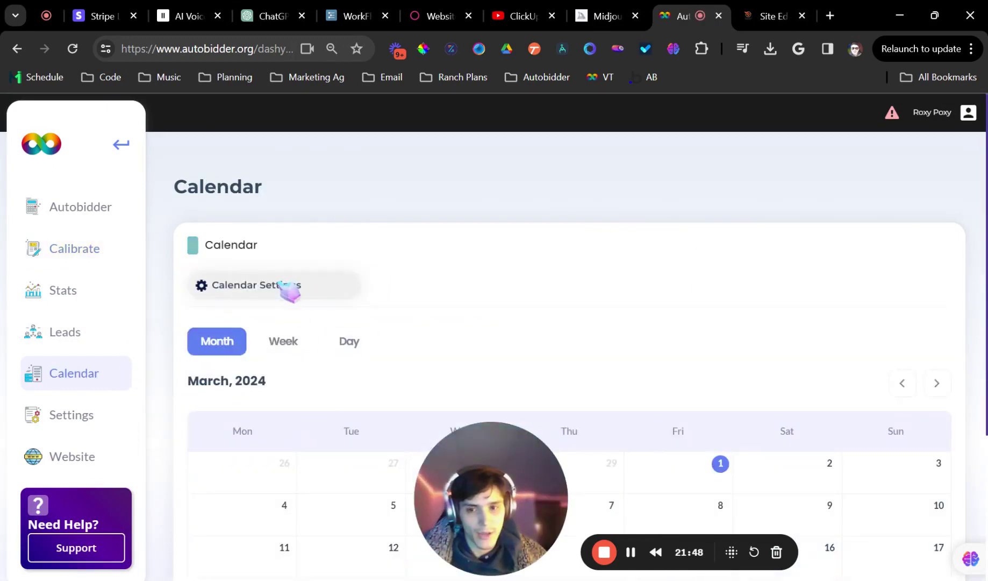
Set the time zone to Eastern Time, name the schedule Epoxy, and choose Hours mode
{"action": "left_click", "coordinate": [289, 291]}
{"action": "scroll", "coordinate": [293, 322], "scroll_direction": "down", "scroll_amount": 3}
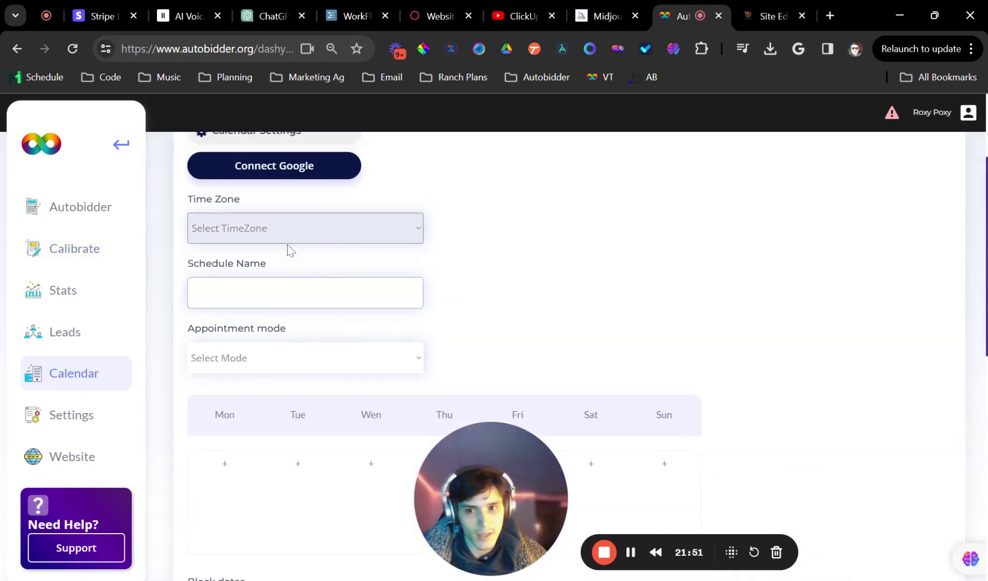
{"action": "left_click", "coordinate": [290, 250]}
{"action": "left_click", "coordinate": [293, 293]}
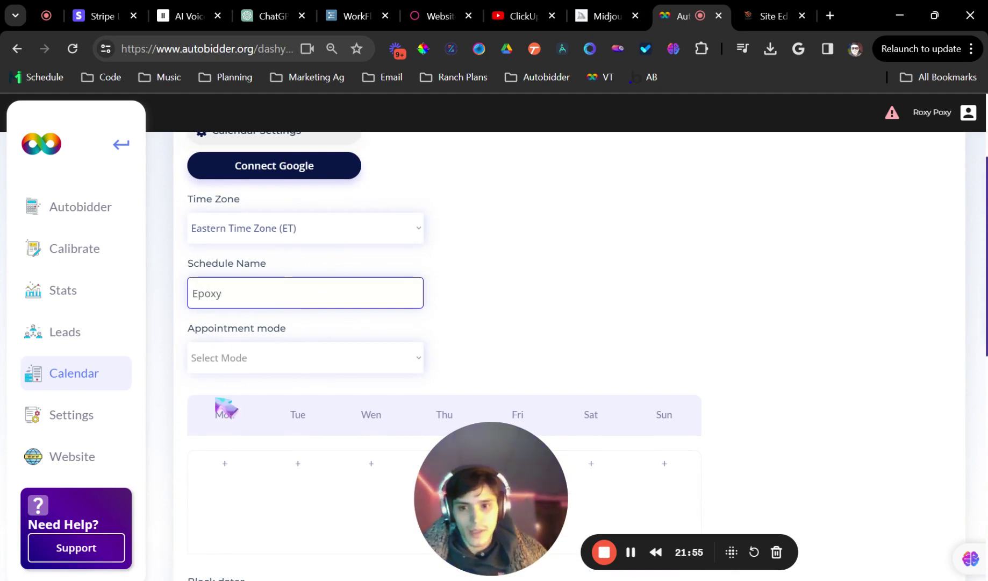
{"action": "left_click_drag", "start_coordinate": [230, 335], "coordinate": [227, 352]}
{"action": "left_click", "coordinate": [228, 356]}
{"action": "left_click", "coordinate": [232, 408]}
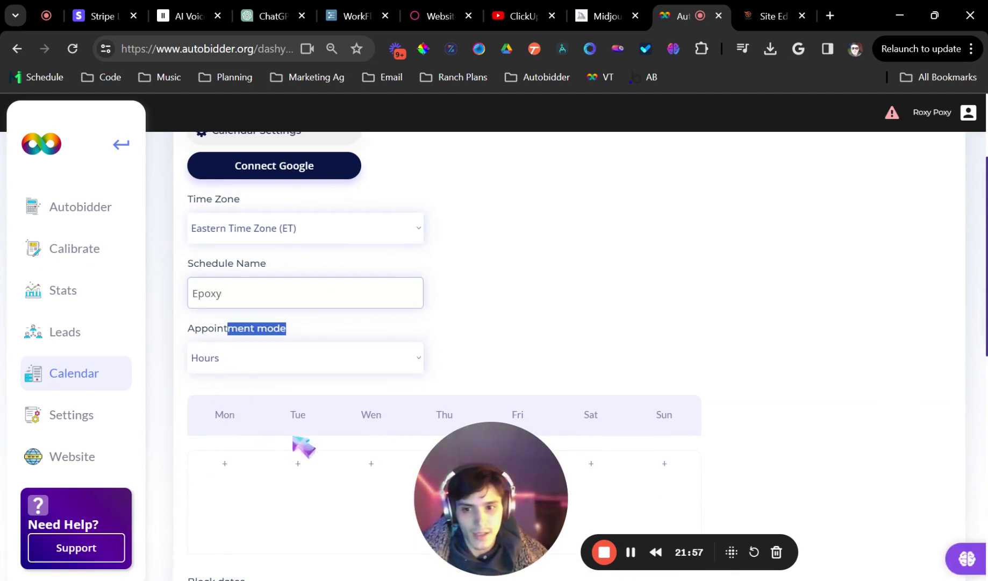
Add 9:00–11:00 am slots for Monday and Tuesday and save the schedule
{"action": "scroll", "coordinate": [316, 386], "scroll_direction": "down", "scroll_amount": 3}
{"action": "left_click", "coordinate": [239, 319]}
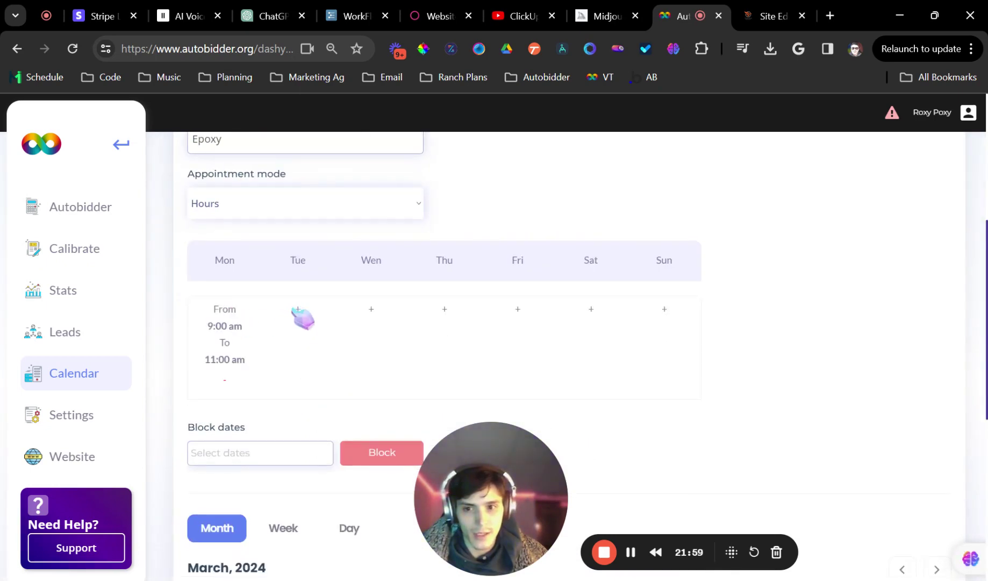
{"action": "left_click", "coordinate": [287, 315]}
{"action": "left_click", "coordinate": [237, 347]}
{"action": "scroll", "coordinate": [277, 327], "scroll_direction": "down", "scroll_amount": 4}
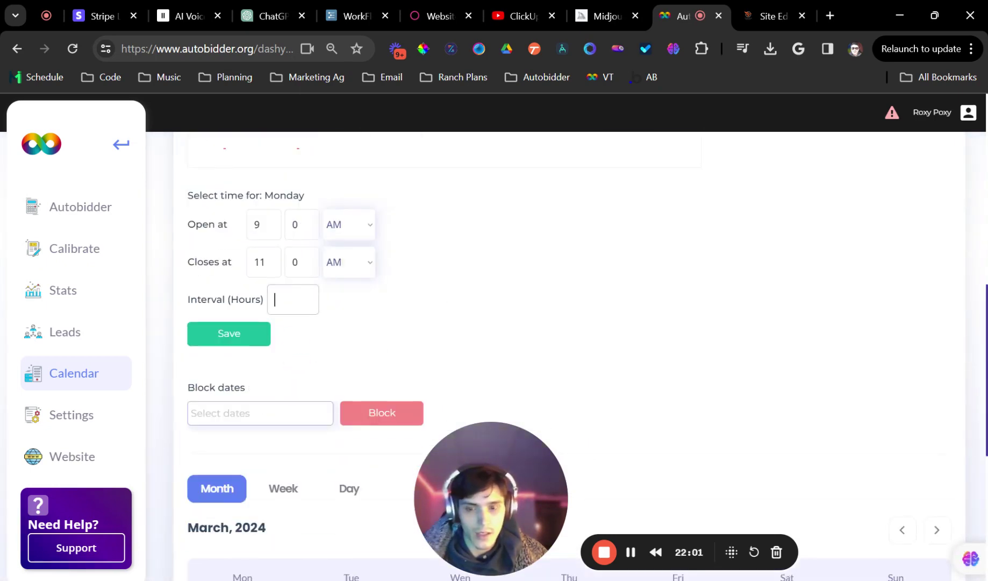
{"action": "left_click", "coordinate": [264, 335]}
{"action": "scroll", "coordinate": [322, 269], "scroll_direction": "up", "scroll_amount": 4}
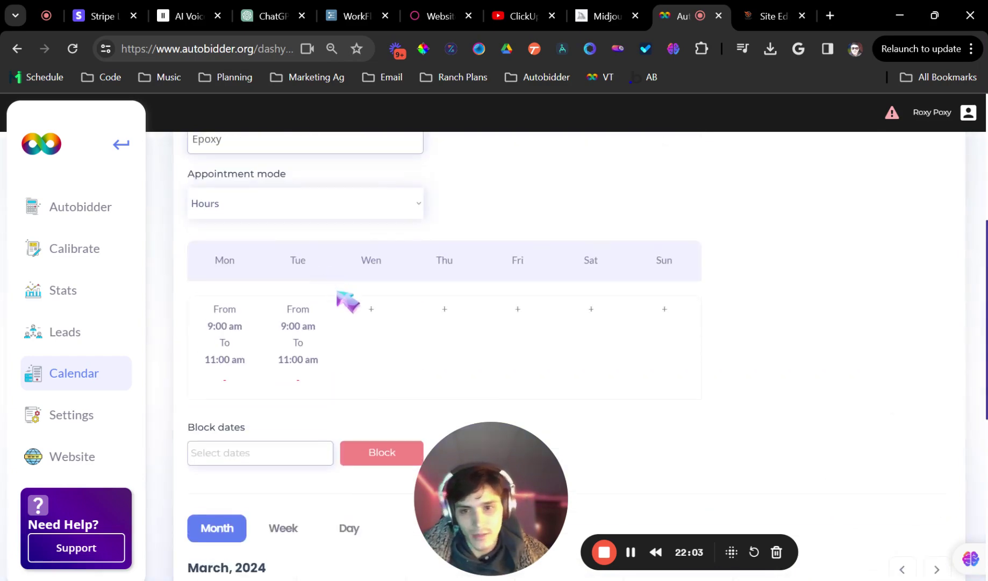
{"action": "left_click", "coordinate": [764, 12]}
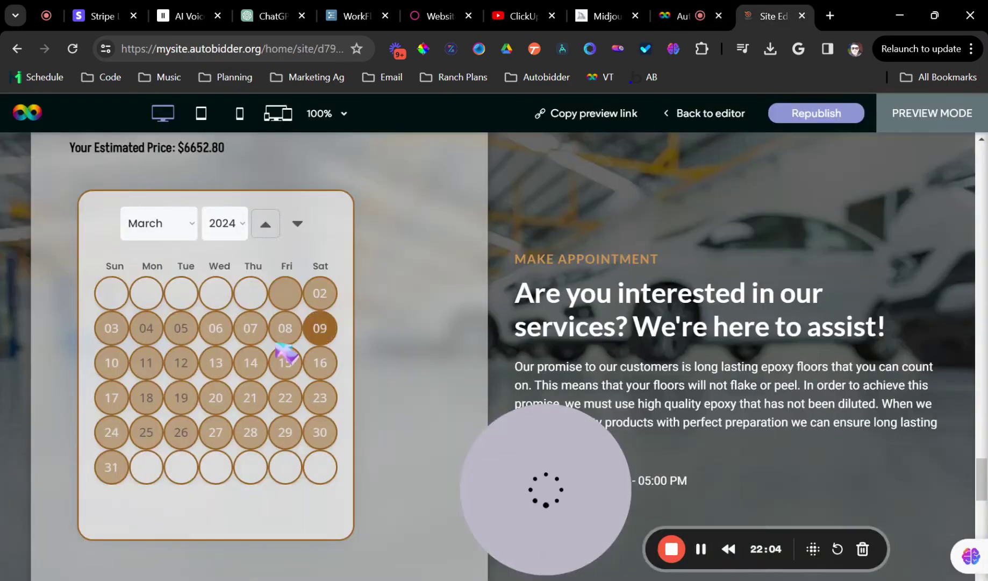
Try March 4, 5, 11, 12 and 18 in the booking calendar, testing the 9:00 am slot
{"action": "left_click", "coordinate": [148, 365]}
{"action": "scroll", "coordinate": [242, 379], "scroll_direction": "down", "scroll_amount": 3}
{"action": "scroll", "coordinate": [226, 388], "scroll_direction": "down", "scroll_amount": 3}
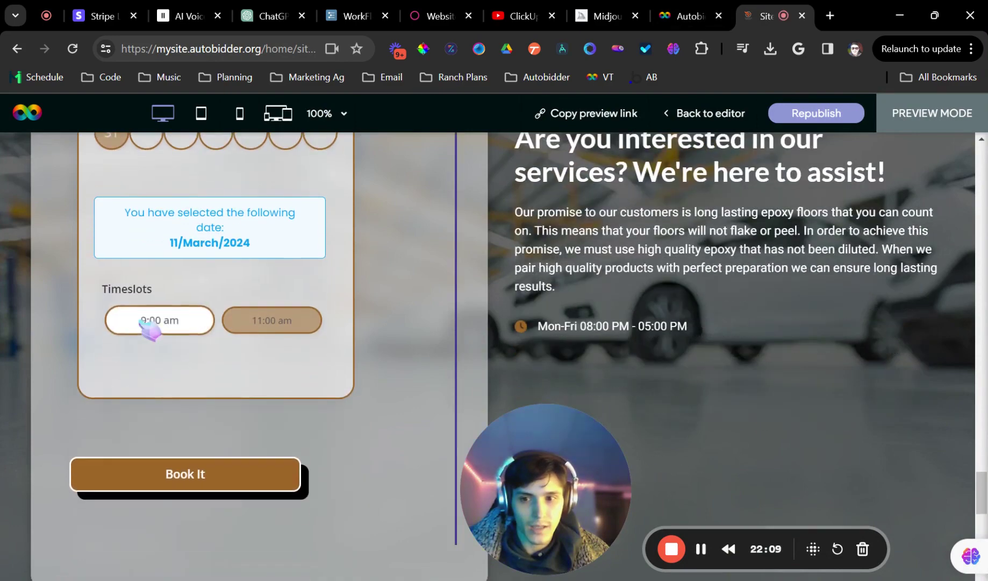
{"action": "scroll", "coordinate": [215, 301], "scroll_direction": "up", "scroll_amount": 6}
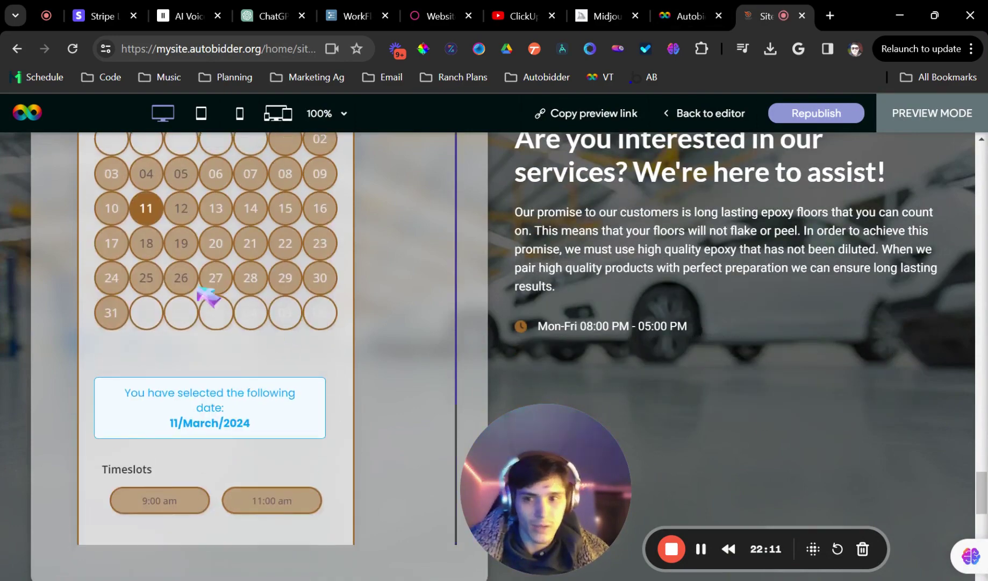
{"action": "left_click", "coordinate": [181, 329]}
{"action": "left_click", "coordinate": [148, 328]}
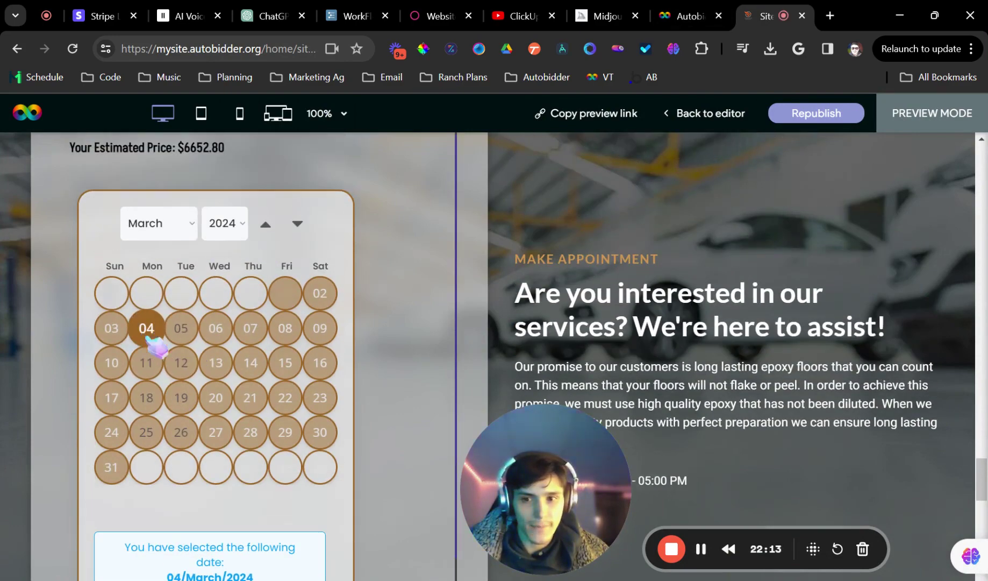
{"action": "left_click", "coordinate": [181, 329]}
{"action": "scroll", "coordinate": [161, 329], "scroll_direction": "down", "scroll_amount": 3}
{"action": "left_click", "coordinate": [146, 214]}
{"action": "scroll", "coordinate": [177, 322], "scroll_direction": "down", "scroll_amount": 1}
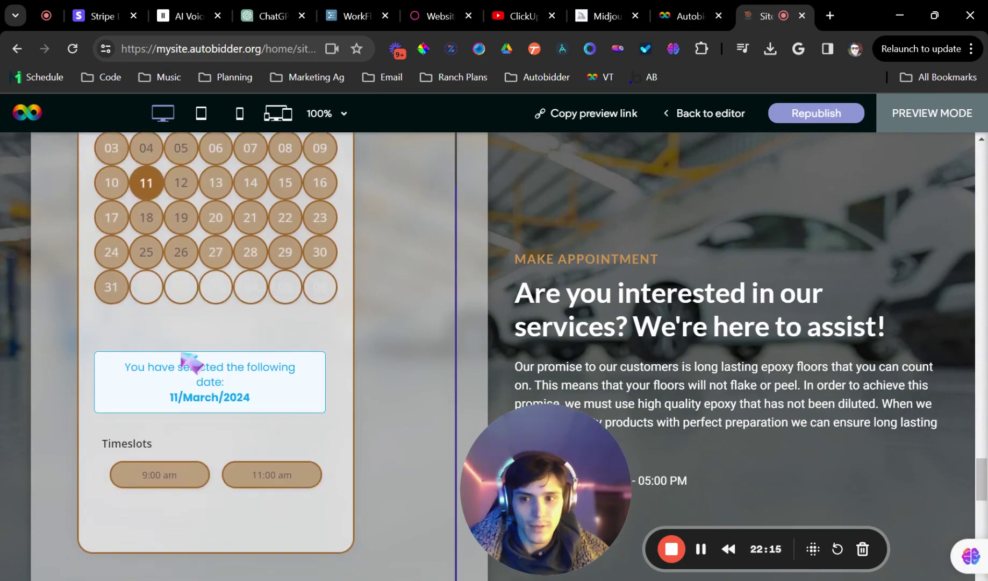
{"action": "left_click", "coordinate": [166, 473]}
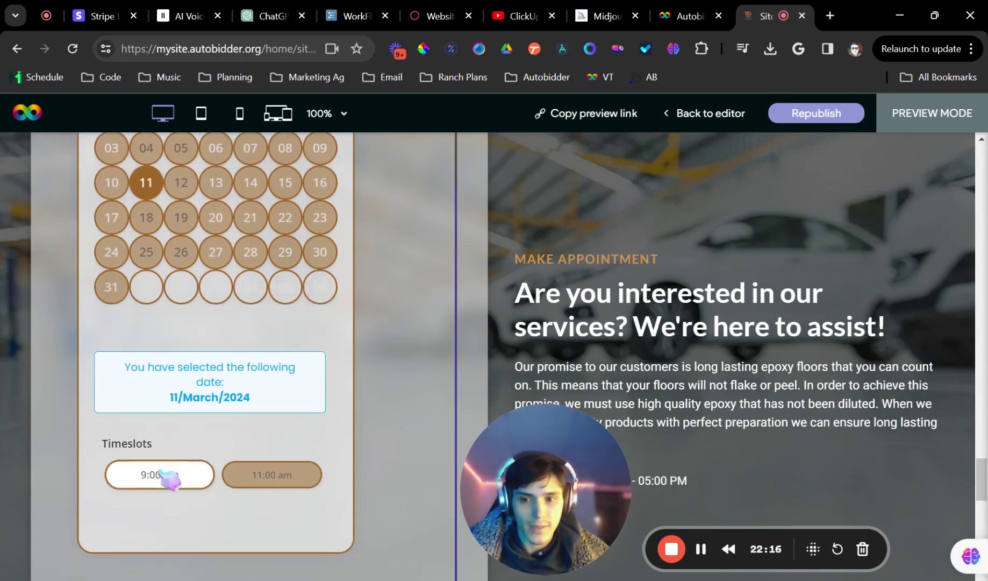
{"action": "left_click", "coordinate": [180, 186]}
{"action": "left_click", "coordinate": [147, 217]}
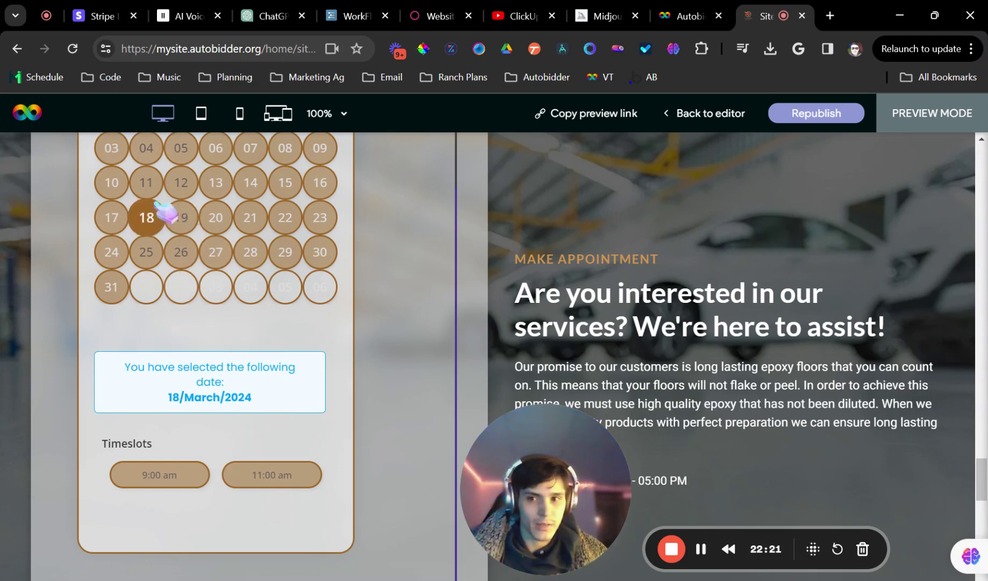
Book the $6,652.80 estimate for March 19, 2024 at 9:00 am until it shows Complete
{"action": "left_click", "coordinate": [182, 224]}
{"action": "left_click", "coordinate": [164, 473]}
{"action": "scroll", "coordinate": [224, 460], "scroll_direction": "down", "scroll_amount": 4}
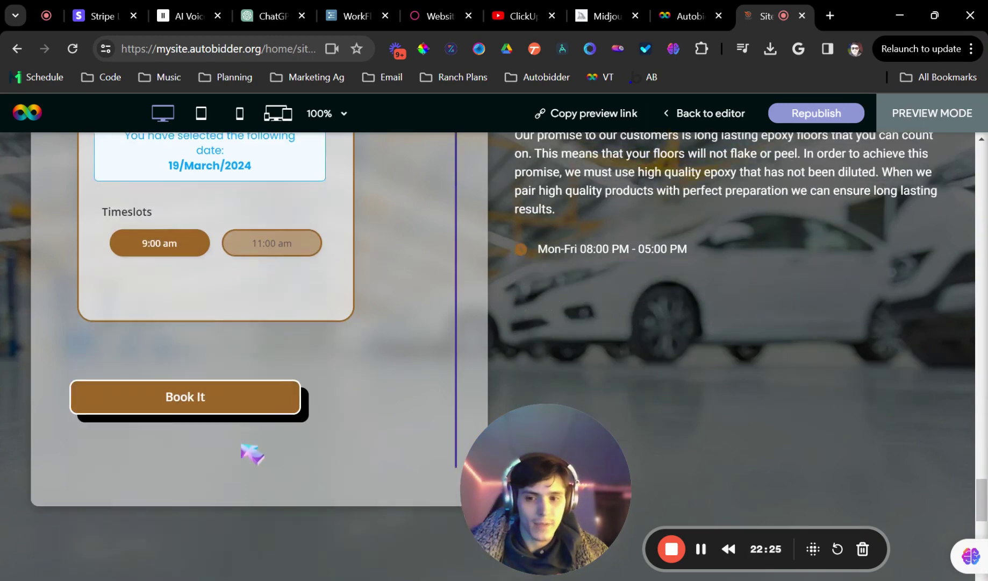
{"action": "left_click", "coordinate": [215, 399]}
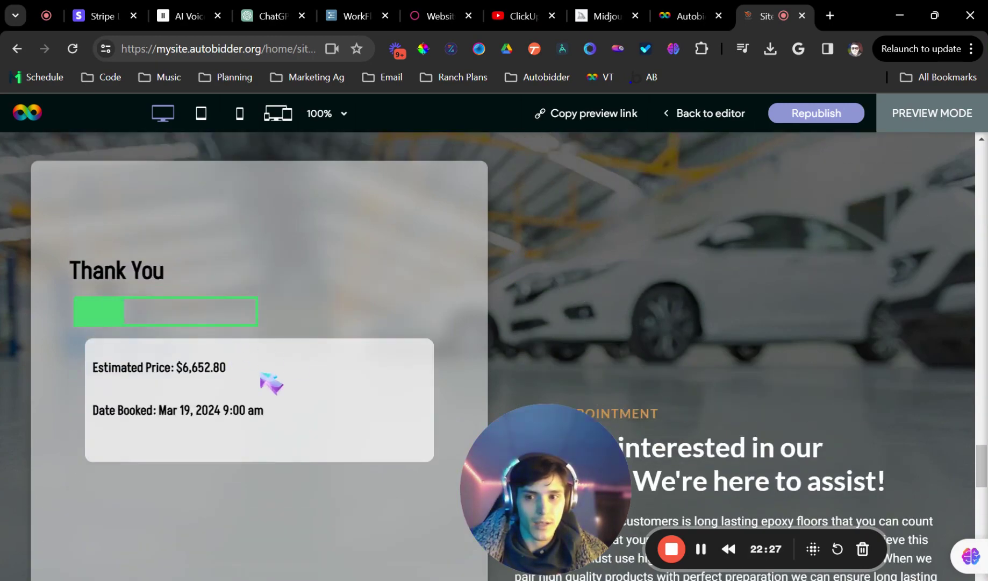
{"action": "scroll", "coordinate": [253, 398], "scroll_direction": "down", "scroll_amount": 1}
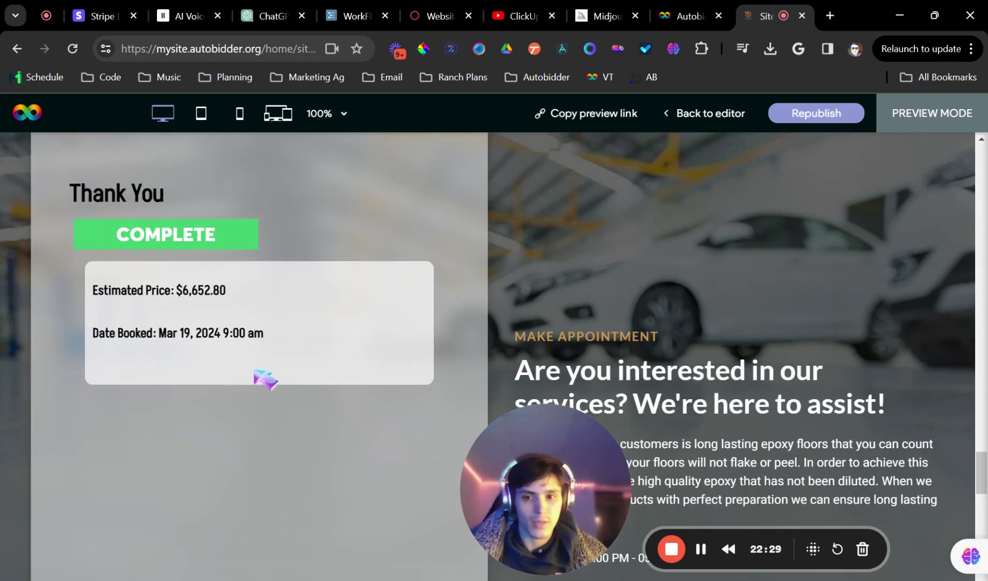
{"action": "scroll", "coordinate": [295, 356], "scroll_direction": "up", "scroll_amount": 1}
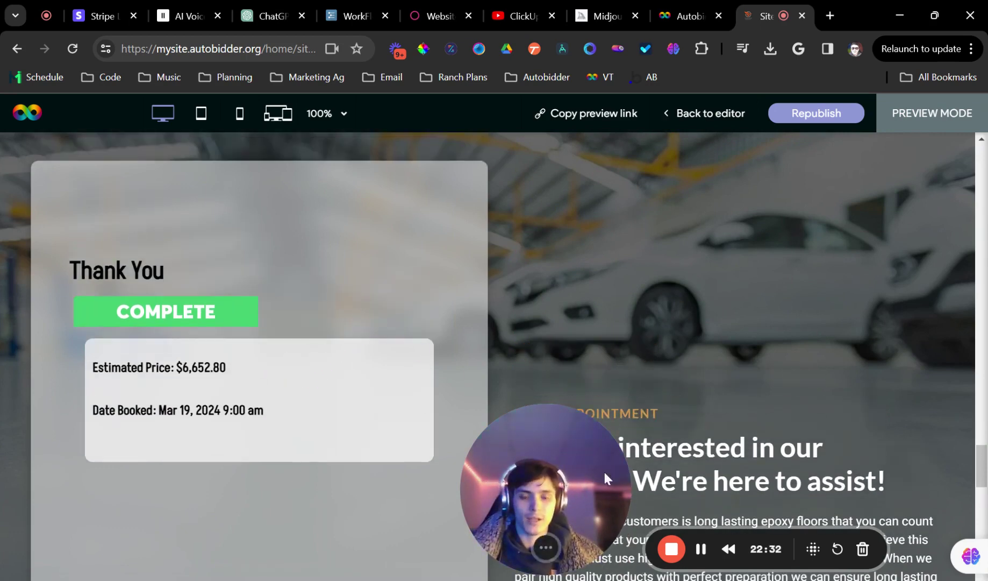
{"action": "left_click_drag", "start_coordinate": [603, 469], "coordinate": [711, 451]}
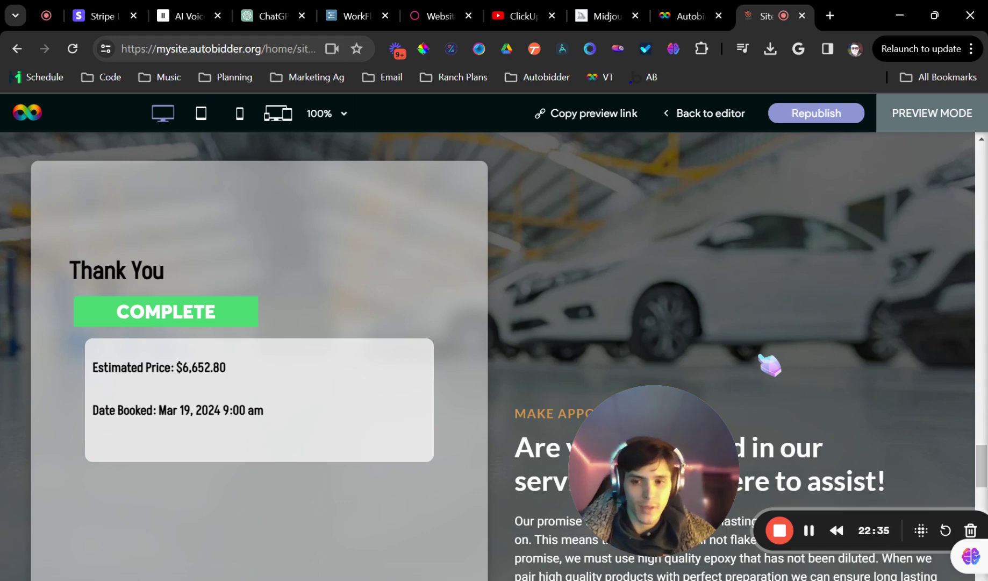